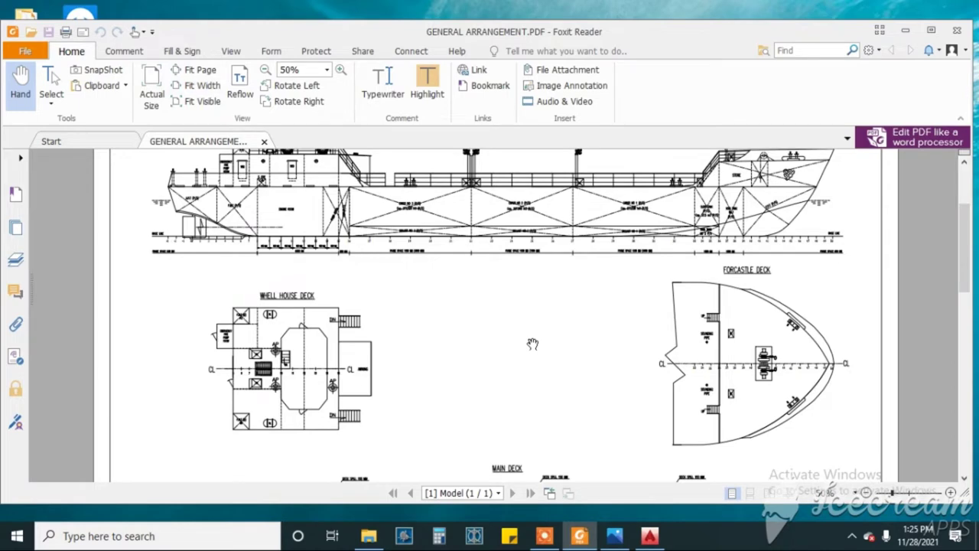
Examine the ship's side elevation and deck plans in the general arrangement PDF.
{"action": "scroll", "coordinate": [533, 344], "scroll_direction": "up", "scroll_amount": 3}
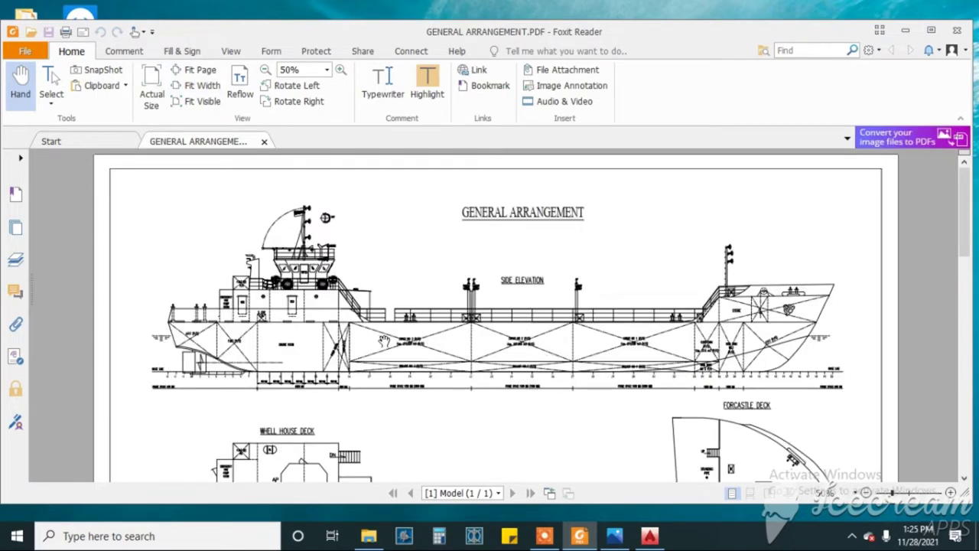
{"action": "scroll", "coordinate": [384, 340], "scroll_direction": "up", "scroll_amount": 1, "text": "ctrl"}
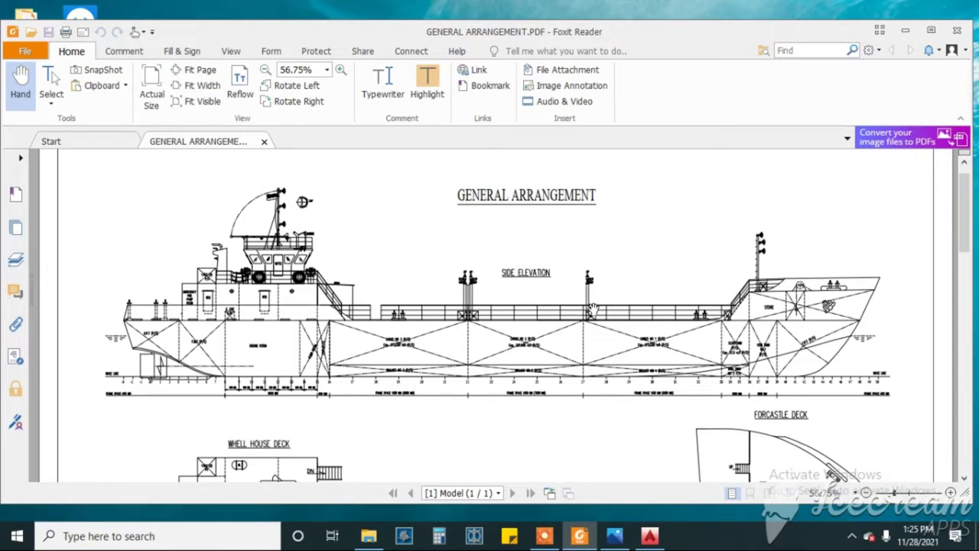
{"action": "left_click_drag", "start_coordinate": [551, 350], "coordinate": [558, 245]}
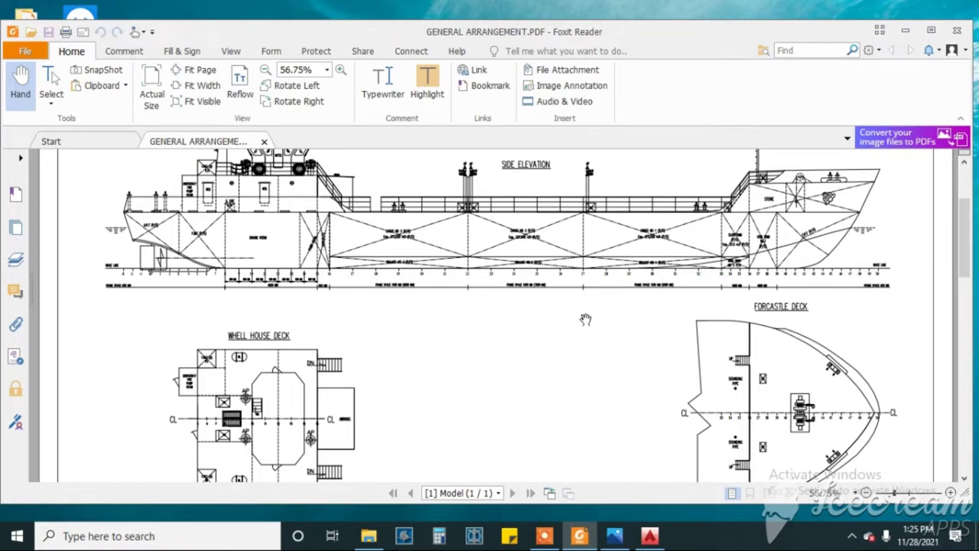
{"action": "scroll", "coordinate": [568, 376], "scroll_direction": "down", "scroll_amount": 3}
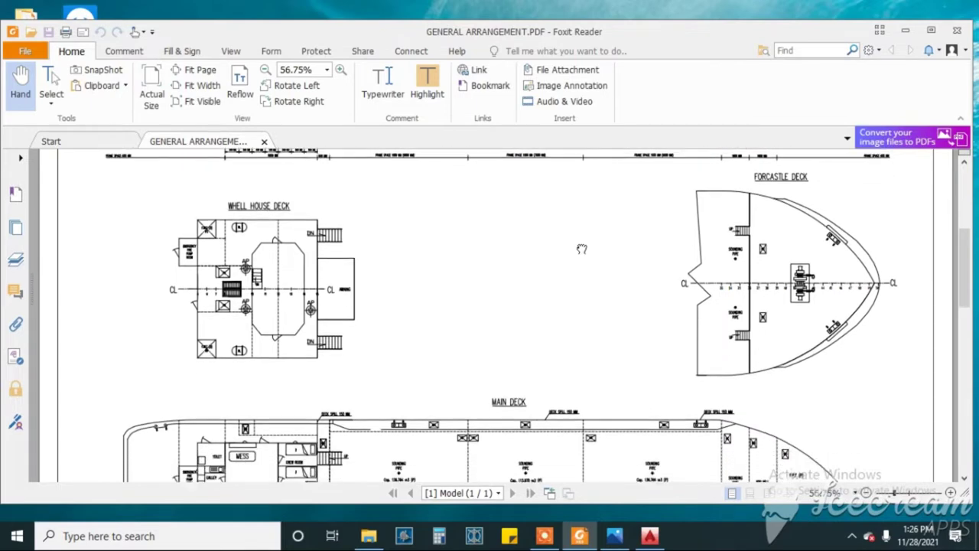
{"action": "scroll", "coordinate": [595, 251], "scroll_direction": "down", "scroll_amount": 2}
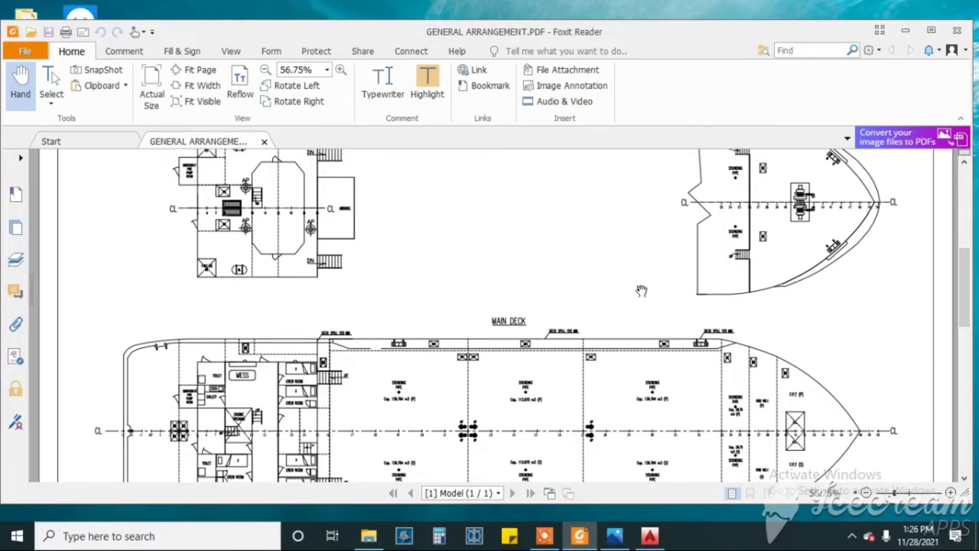
Switch to Maxsurf Modeler, maximize the Profile view and close the Properties pane.
{"action": "left_click", "coordinate": [475, 537]}
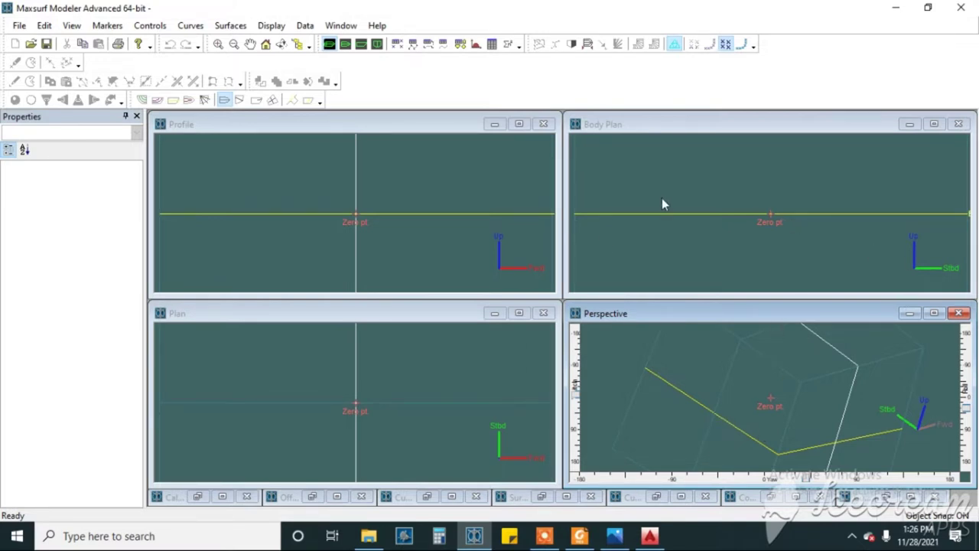
{"action": "left_click", "coordinate": [518, 124]}
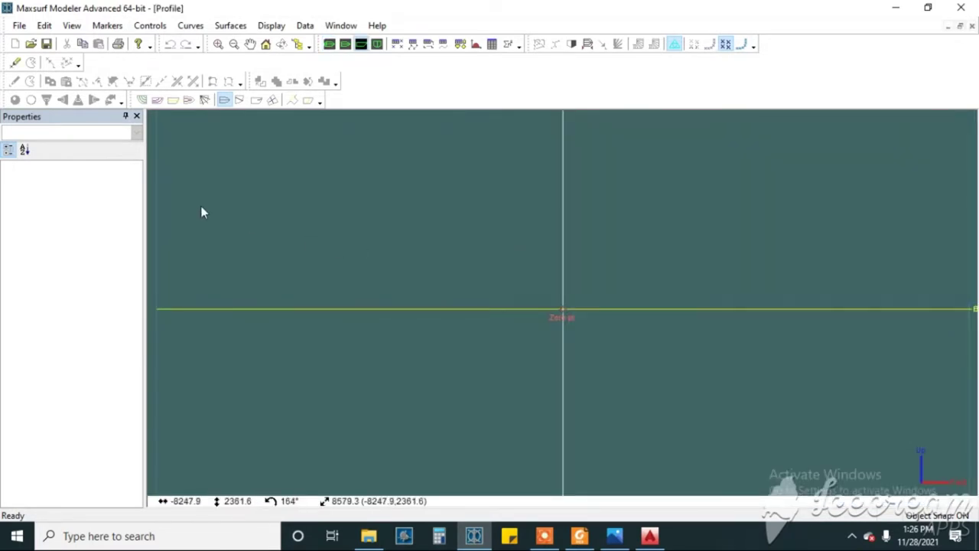
{"action": "left_click", "coordinate": [136, 115]}
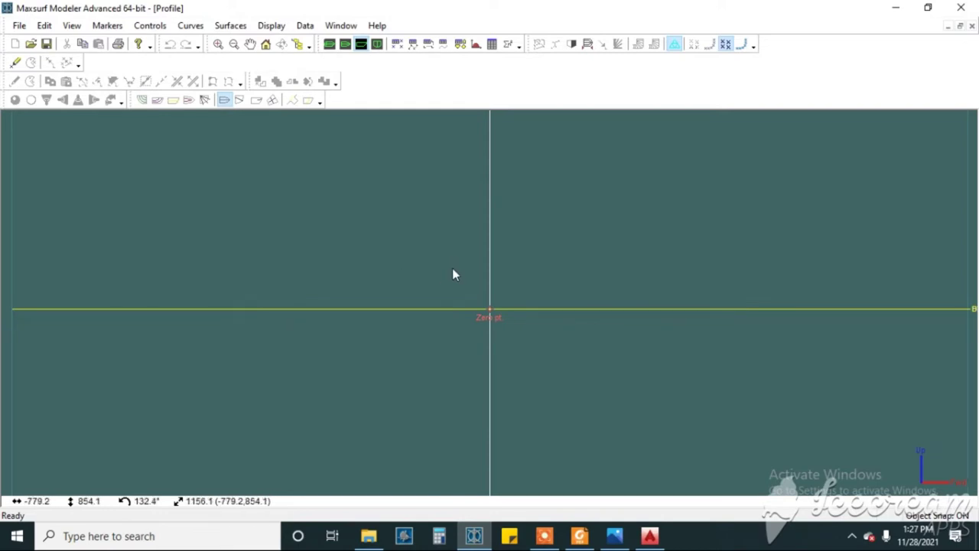
Switch back to the general arrangement PDF and examine its views from the side elevation through to the tank top plan.
{"action": "left_click", "coordinate": [583, 536]}
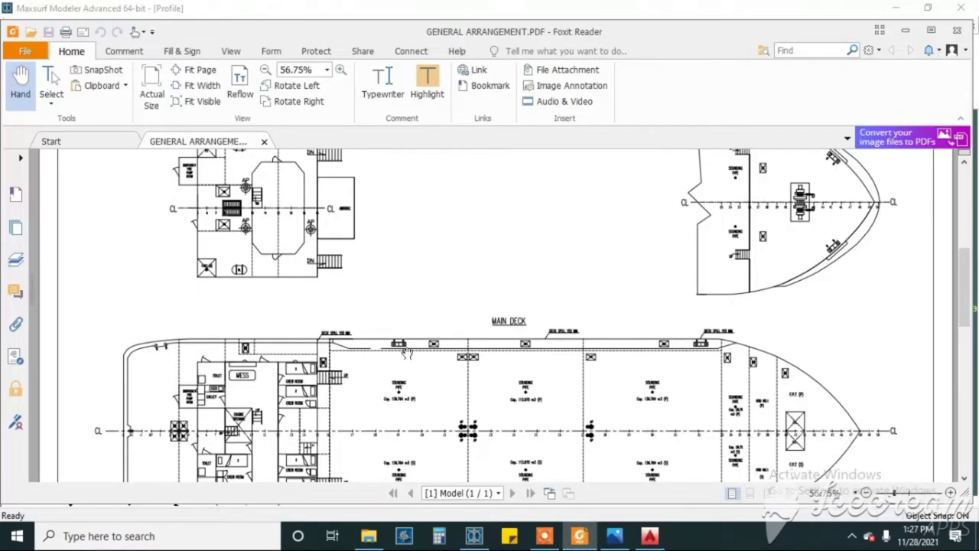
{"action": "left_click_drag", "start_coordinate": [557, 272], "coordinate": [574, 440]}
{"action": "left_click_drag", "start_coordinate": [567, 290], "coordinate": [562, 398]}
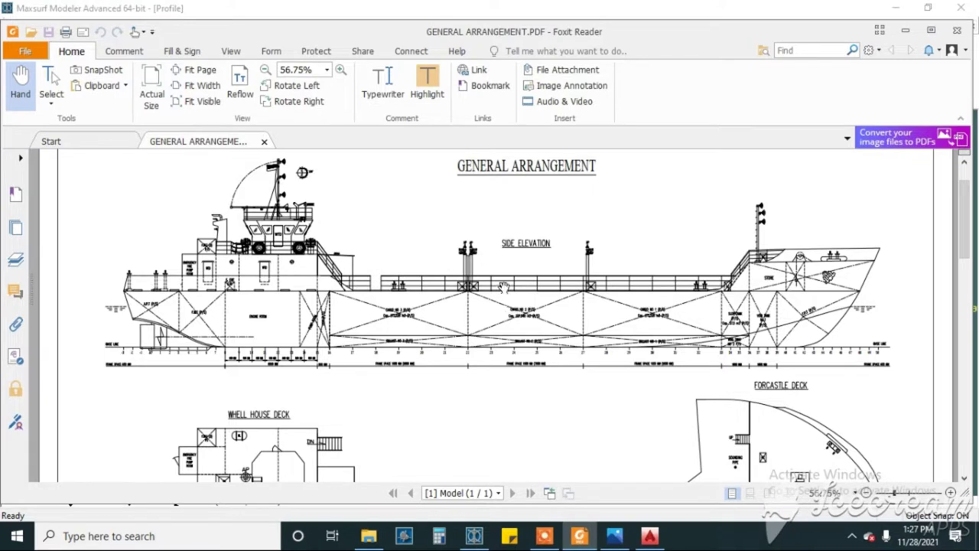
{"action": "left_click_drag", "start_coordinate": [519, 334], "coordinate": [520, 306]}
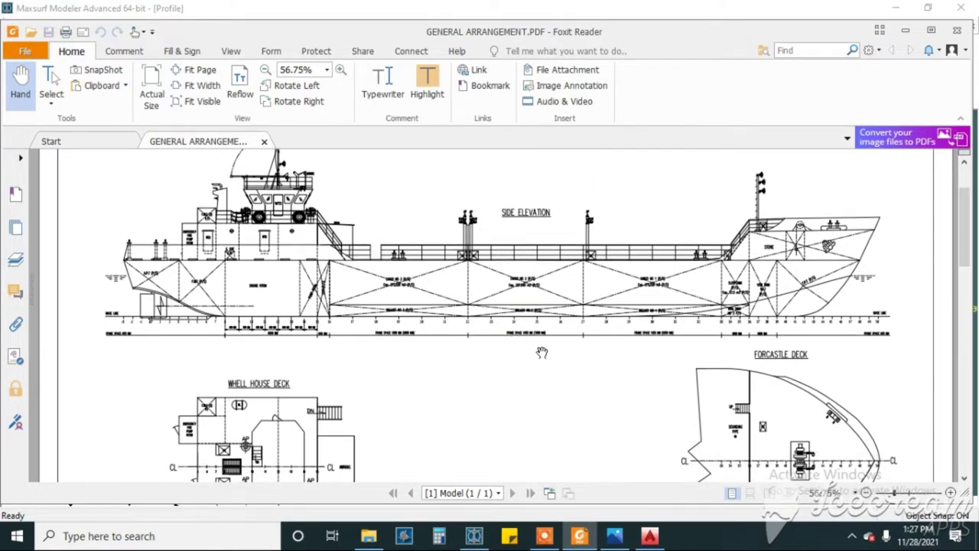
{"action": "double_click", "coordinate": [545, 332]}
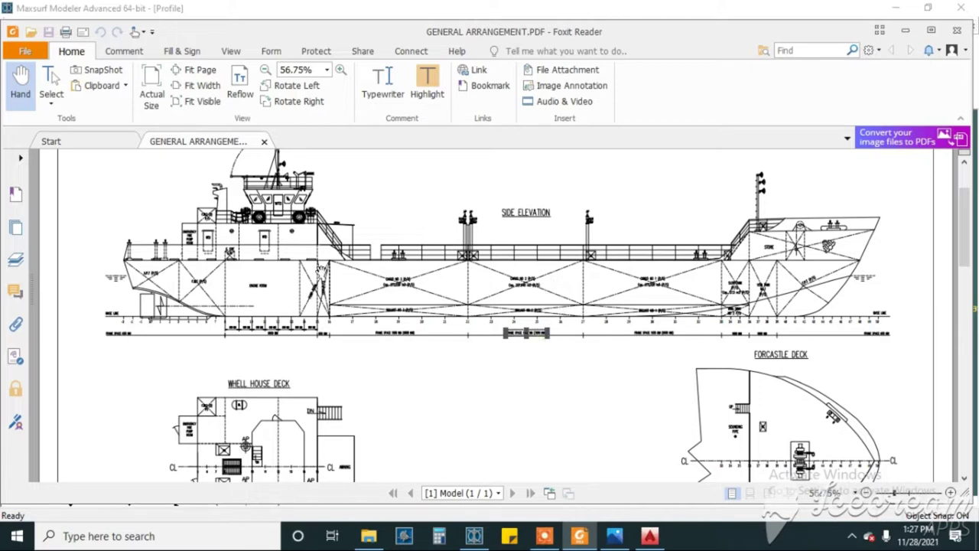
{"action": "left_click_drag", "start_coordinate": [408, 360], "coordinate": [417, 280]}
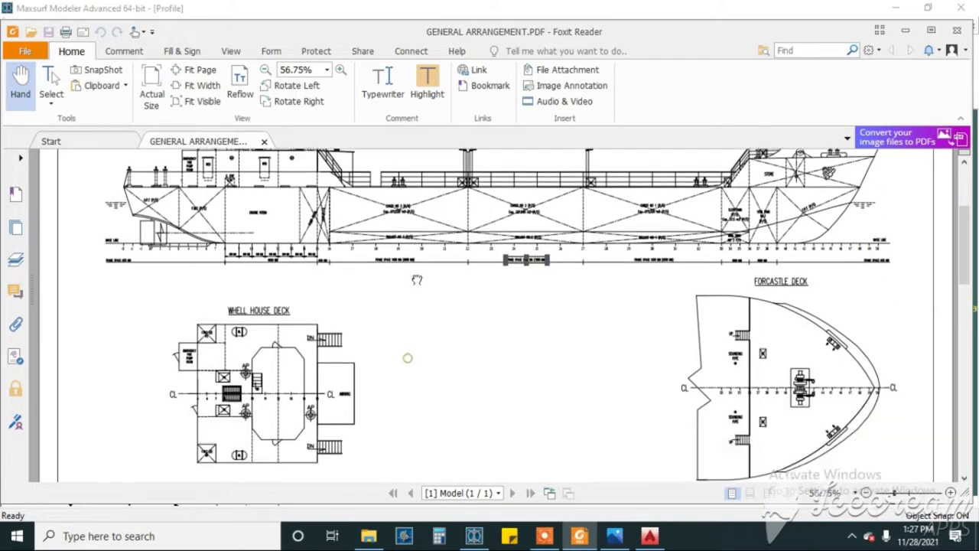
{"action": "left_click_drag", "start_coordinate": [508, 361], "coordinate": [507, 277]}
{"action": "left_click_drag", "start_coordinate": [505, 413], "coordinate": [513, 255]}
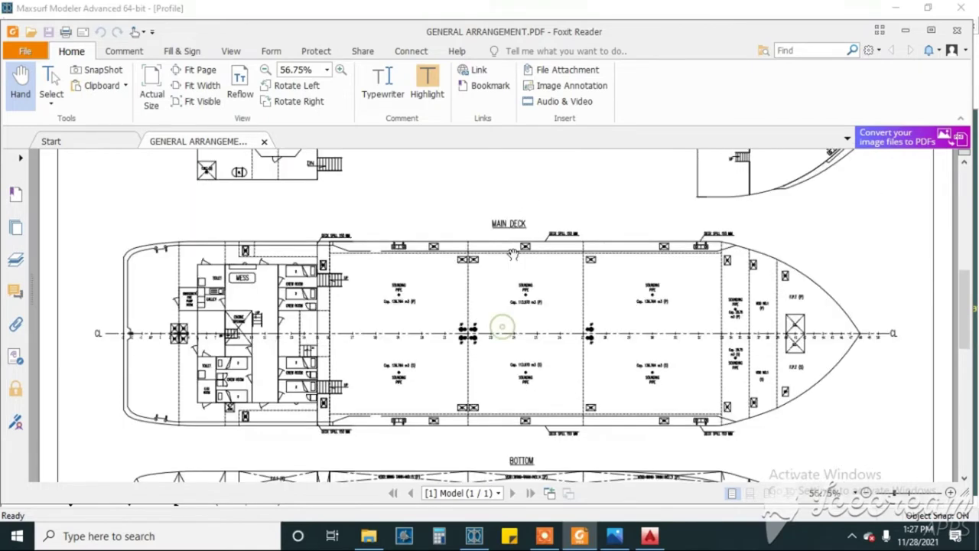
{"action": "left_click_drag", "start_coordinate": [502, 332], "coordinate": [514, 255]}
{"action": "left_click_drag", "start_coordinate": [447, 371], "coordinate": [490, 251]}
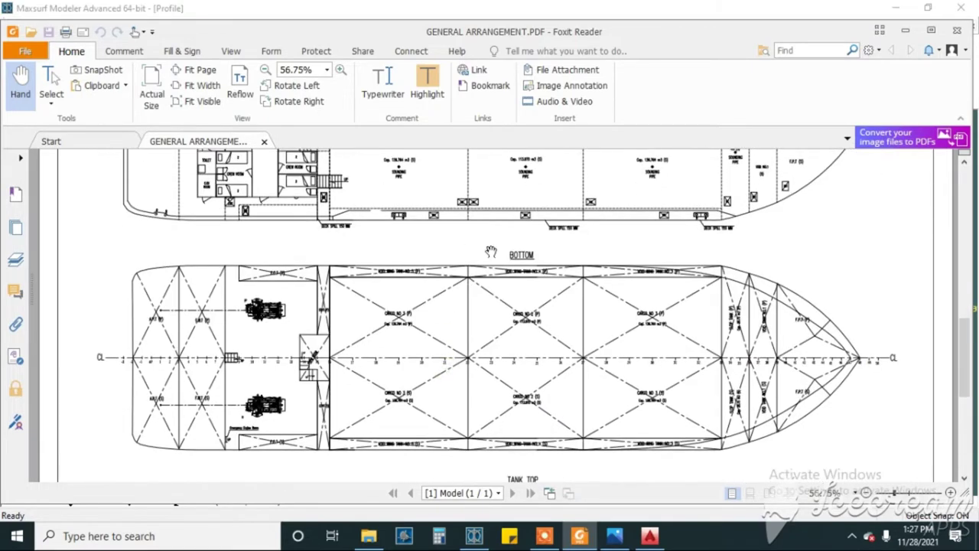
{"action": "left_click_drag", "start_coordinate": [437, 320], "coordinate": [458, 241]}
{"action": "mouse_move", "coordinate": [489, 307]}
{"action": "left_mouse_down"}
{"action": "mouse_move", "coordinate": [512, 257]}
{"action": "mouse_move", "coordinate": [534, 277]}
{"action": "left_mouse_up"}
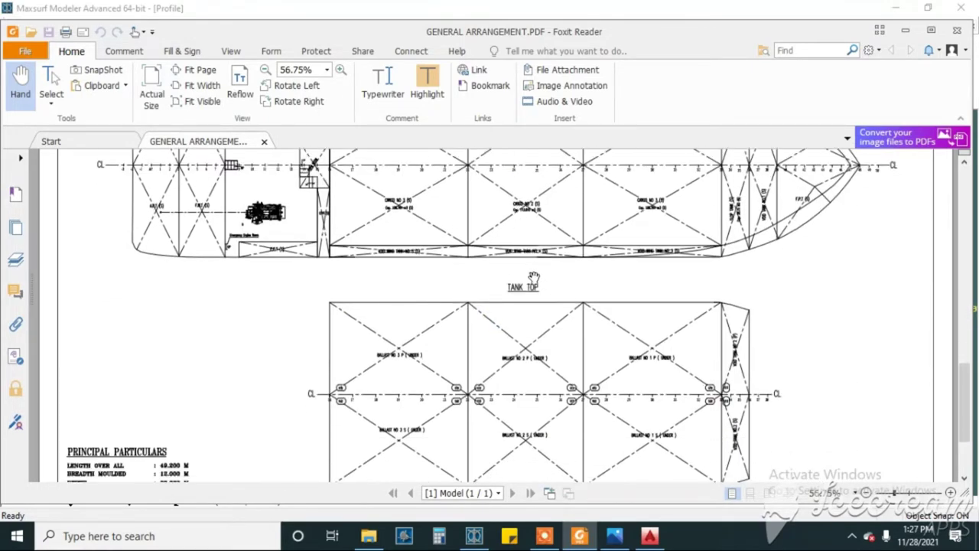
View the JPG version of the general arrangement in Photos and the DWG version in AutoCAD.
{"action": "left_click", "coordinate": [580, 538]}
{"action": "left_click", "coordinate": [613, 540]}
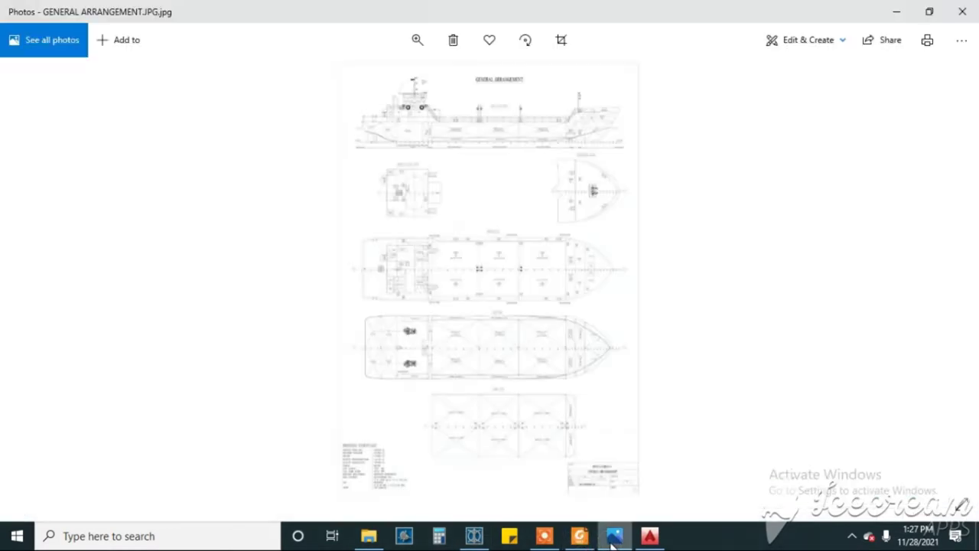
{"action": "left_click", "coordinate": [649, 535]}
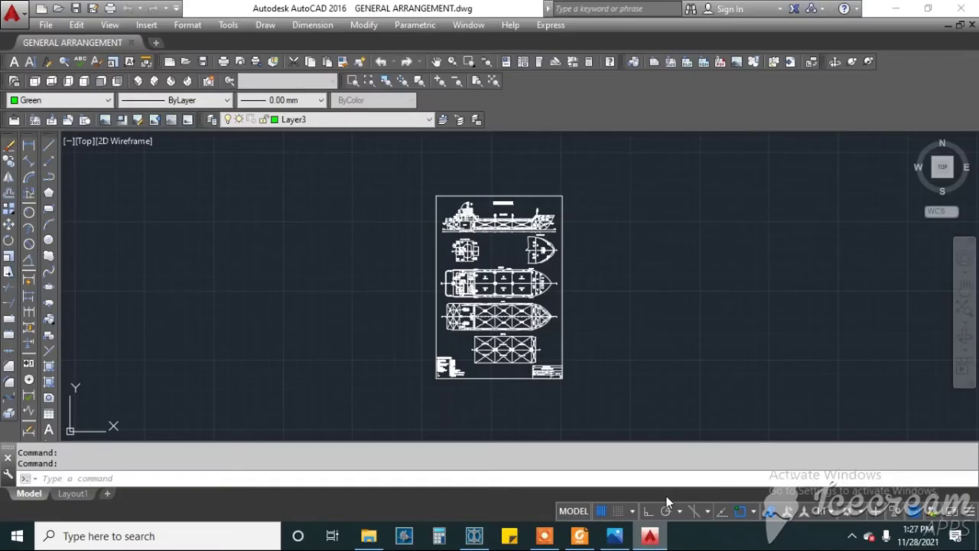
Return to the general arrangement PDF and examine the principal particulars table, the tank top and the bottom plan.
{"action": "mouse_move", "coordinate": [579, 535]}
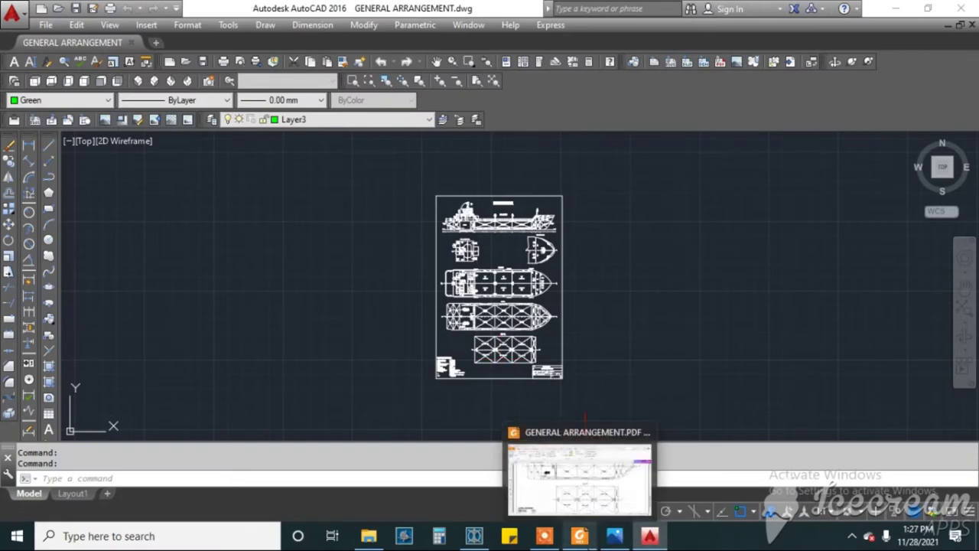
{"action": "left_click", "coordinate": [591, 540]}
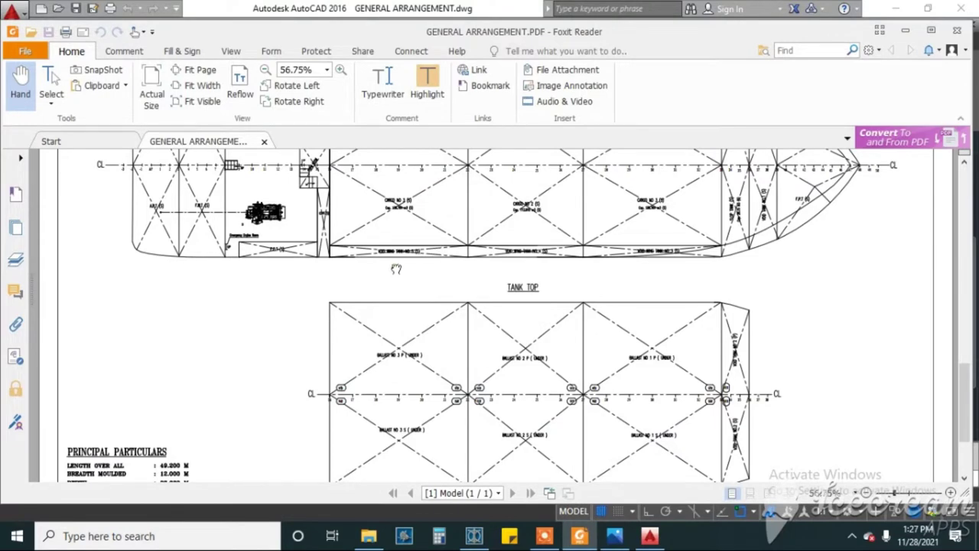
{"action": "scroll", "coordinate": [393, 269], "scroll_direction": "down", "scroll_amount": 3}
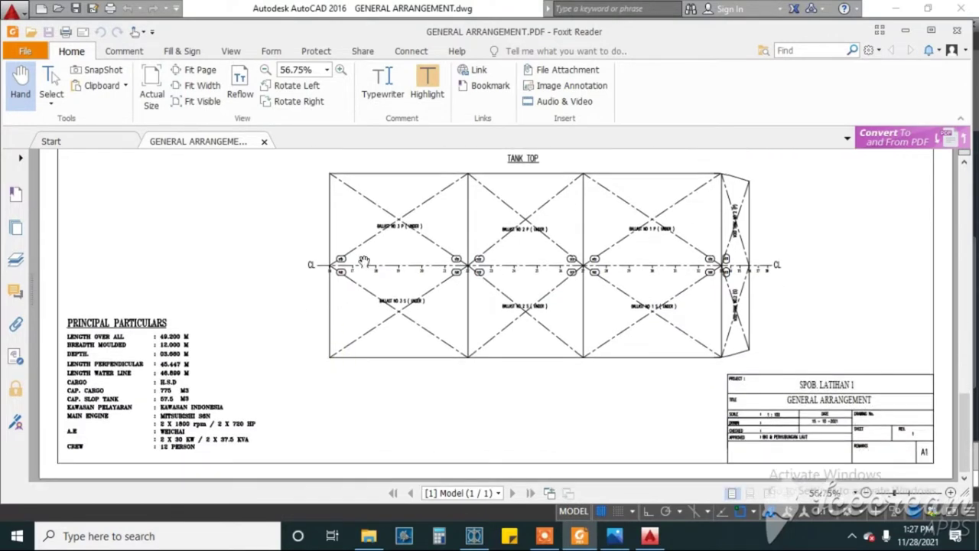
{"action": "scroll", "coordinate": [81, 369], "scroll_direction": "up", "scroll_amount": 1, "text": "ctrl"}
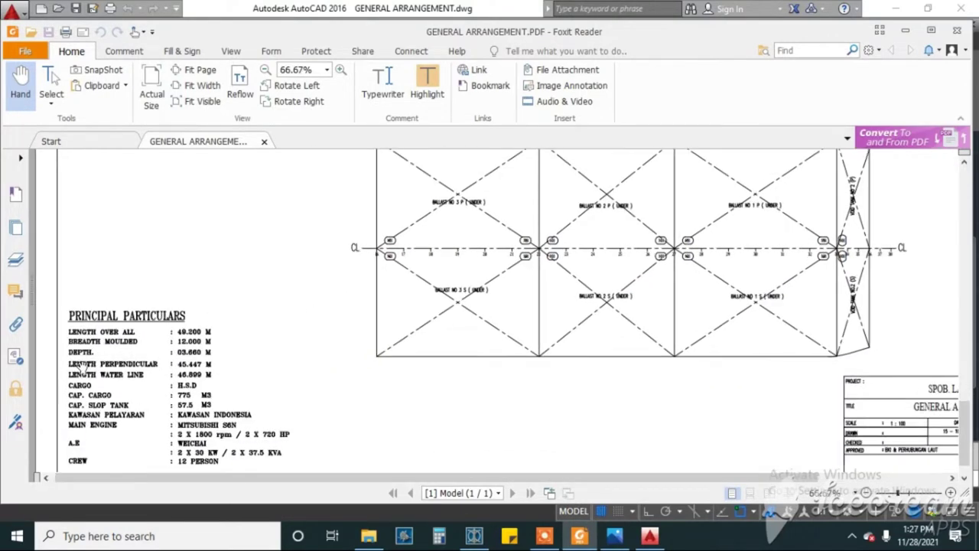
{"action": "scroll", "coordinate": [82, 369], "scroll_direction": "up", "scroll_amount": 1, "text": "ctrl"}
{"action": "scroll", "coordinate": [206, 268], "scroll_direction": "down", "scroll_amount": 1}
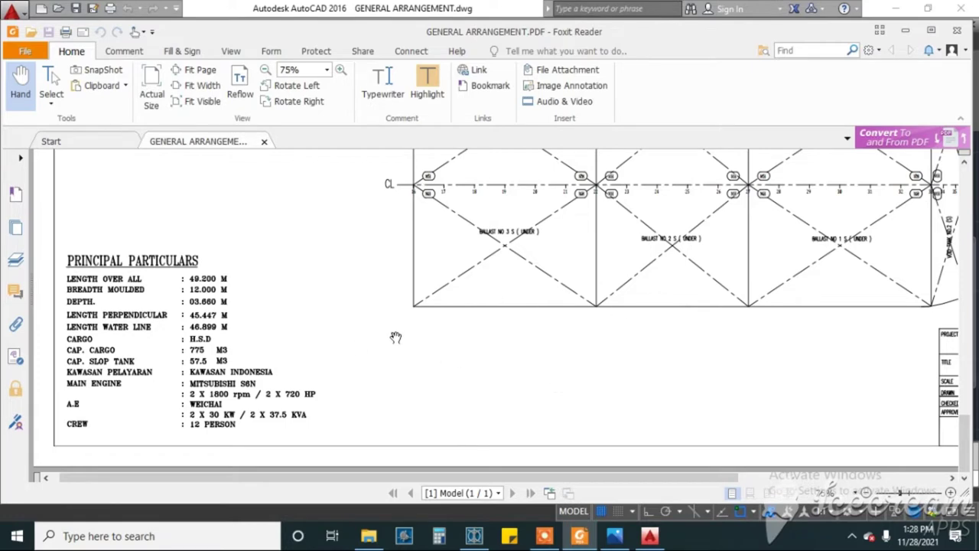
{"action": "scroll", "coordinate": [394, 336], "scroll_direction": "down", "scroll_amount": 2, "text": "ctrl"}
{"action": "scroll", "coordinate": [513, 308], "scroll_direction": "up", "scroll_amount": 5}
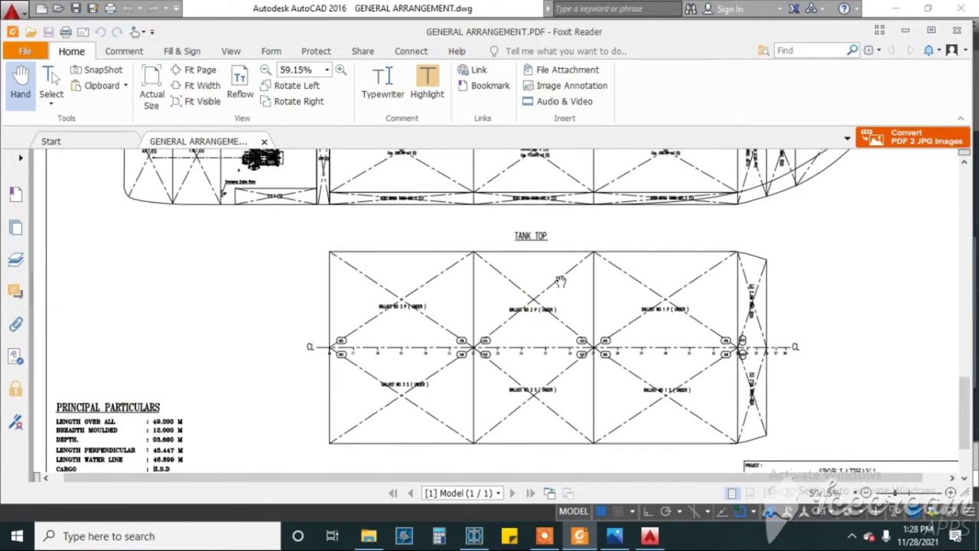
{"action": "scroll", "coordinate": [566, 306], "scroll_direction": "up", "scroll_amount": 6}
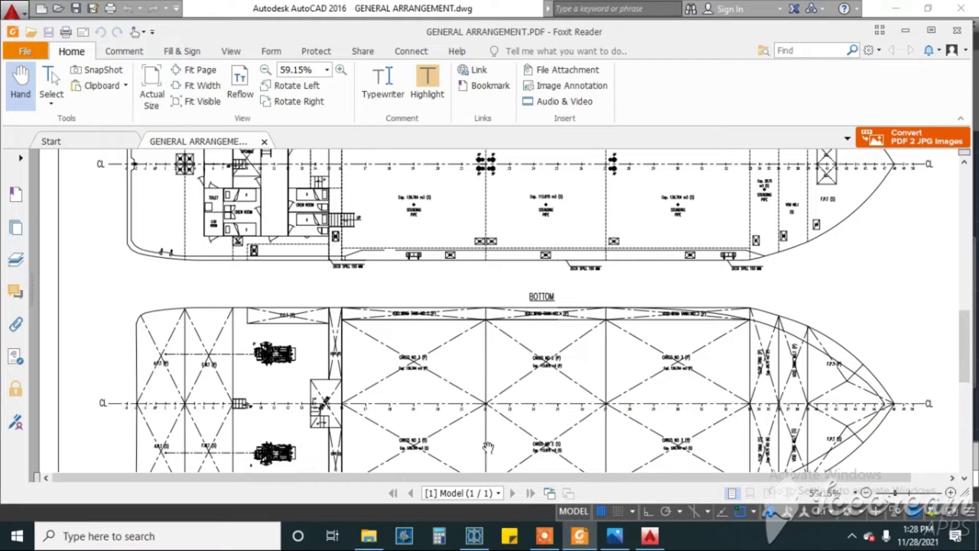
Switch to Maxsurf Modeler to look over the whole Profile view, and minimize its window.
{"action": "left_click", "coordinate": [475, 535]}
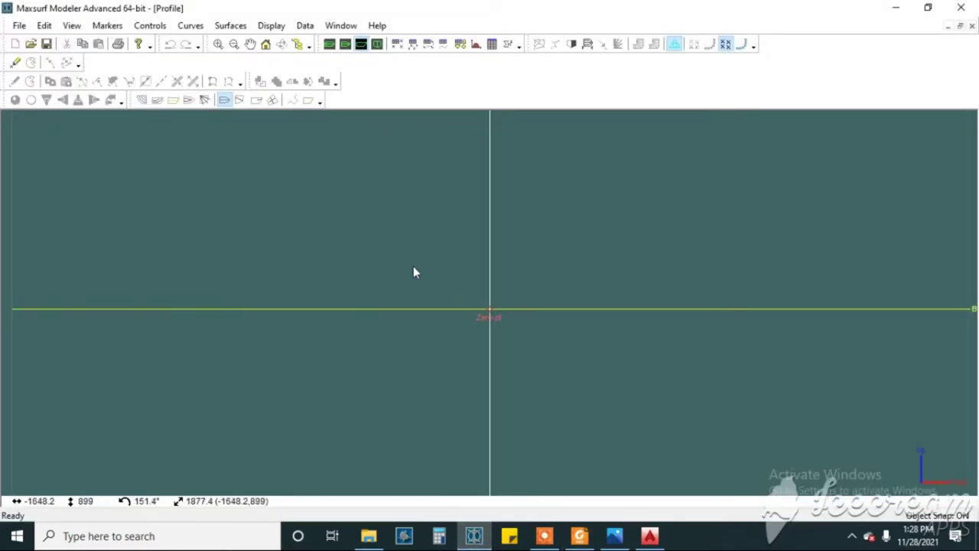
{"action": "scroll", "coordinate": [414, 262], "scroll_direction": "down", "scroll_amount": 1}
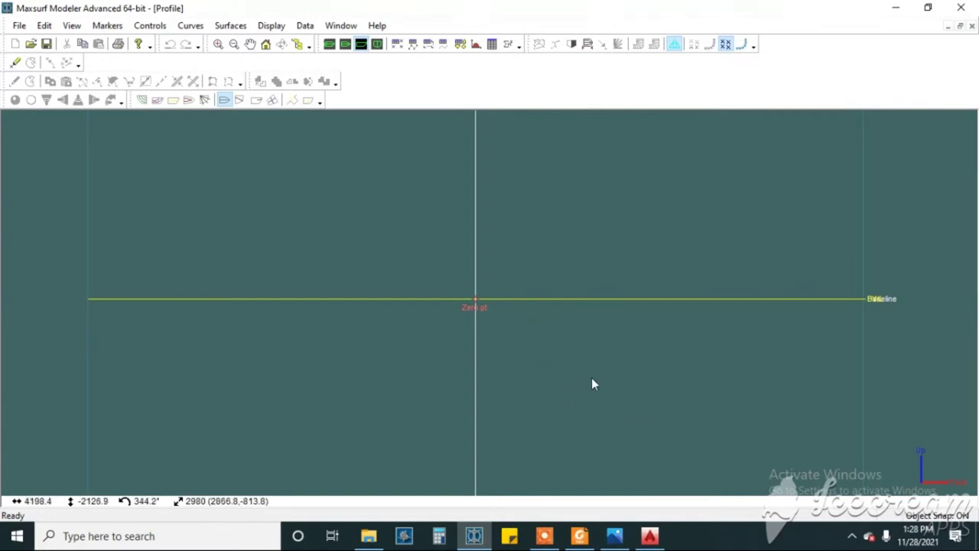
{"action": "left_click", "coordinate": [896, 10]}
Open the JPG version of the general arrangement in Photos and examine its deck plans and side elevation.
{"action": "scroll", "coordinate": [540, 279], "scroll_direction": "up", "scroll_amount": 1}
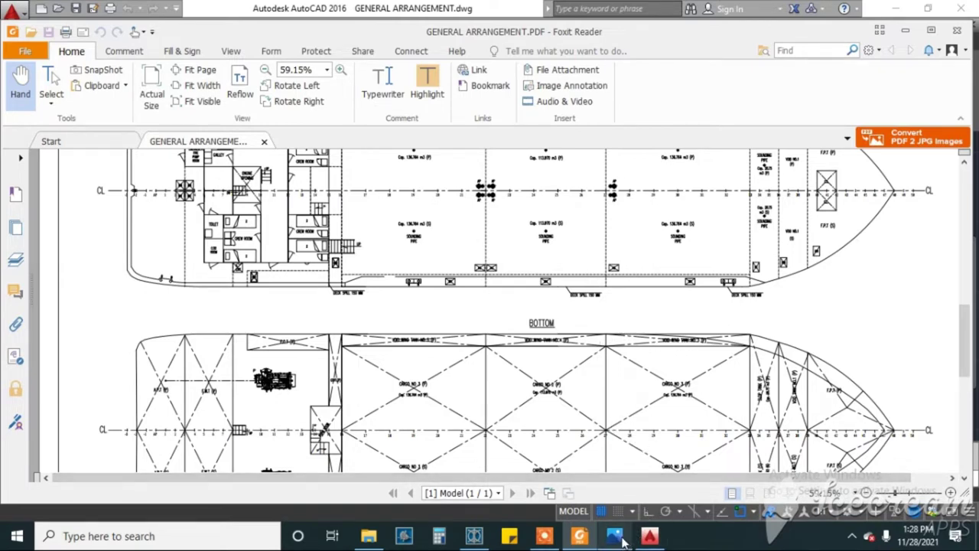
{"action": "left_click", "coordinate": [612, 471]}
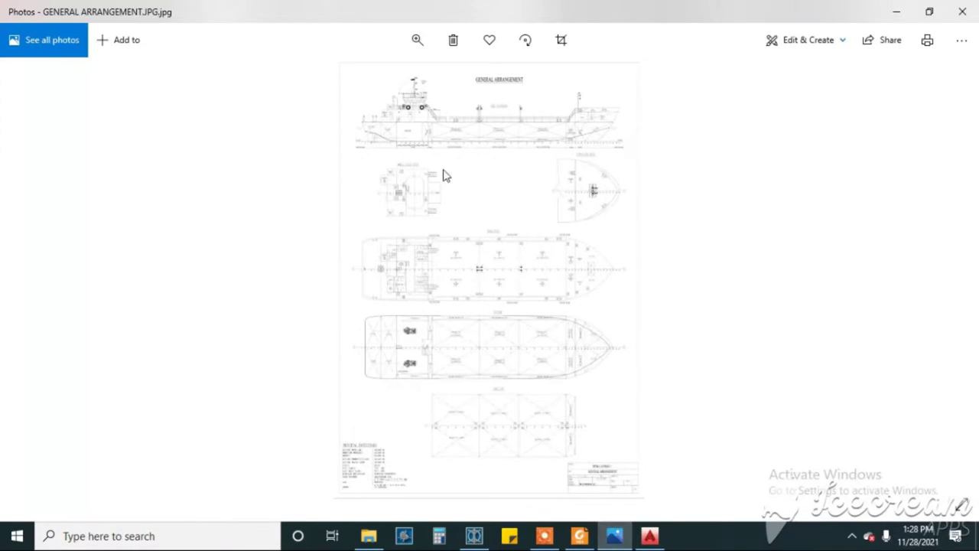
{"action": "scroll", "coordinate": [449, 258], "scroll_direction": "up", "scroll_amount": 4}
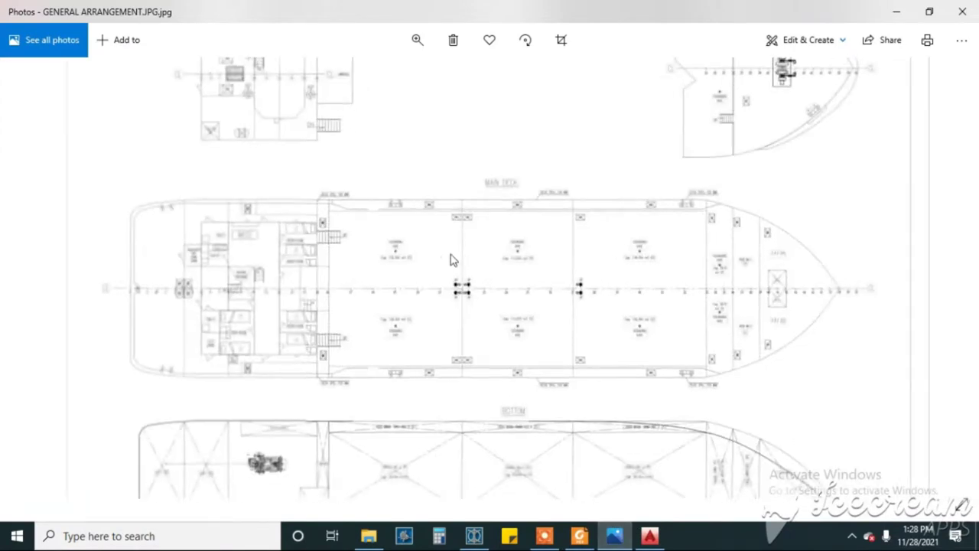
{"action": "scroll", "coordinate": [489, 255], "scroll_direction": "down", "scroll_amount": 4}
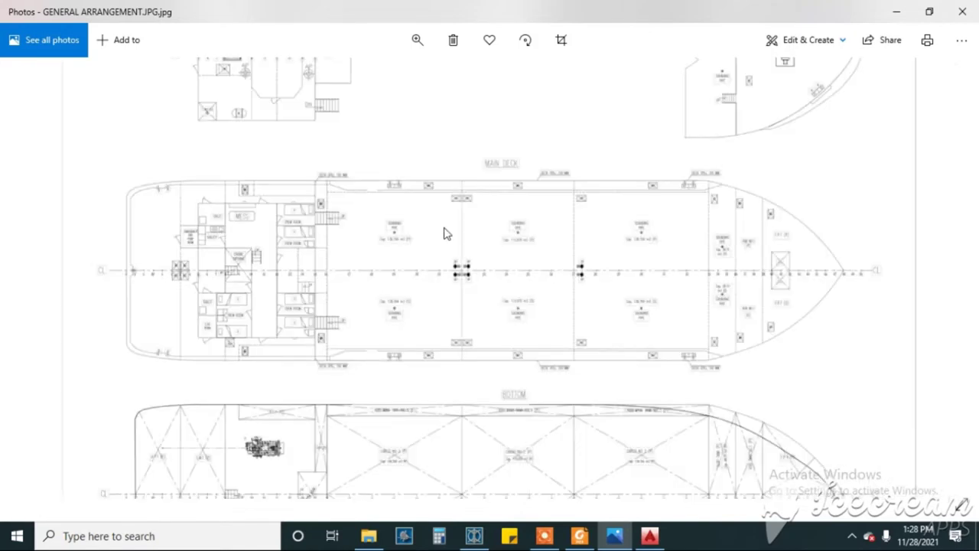
{"action": "scroll", "coordinate": [448, 237], "scroll_direction": "down", "scroll_amount": 2}
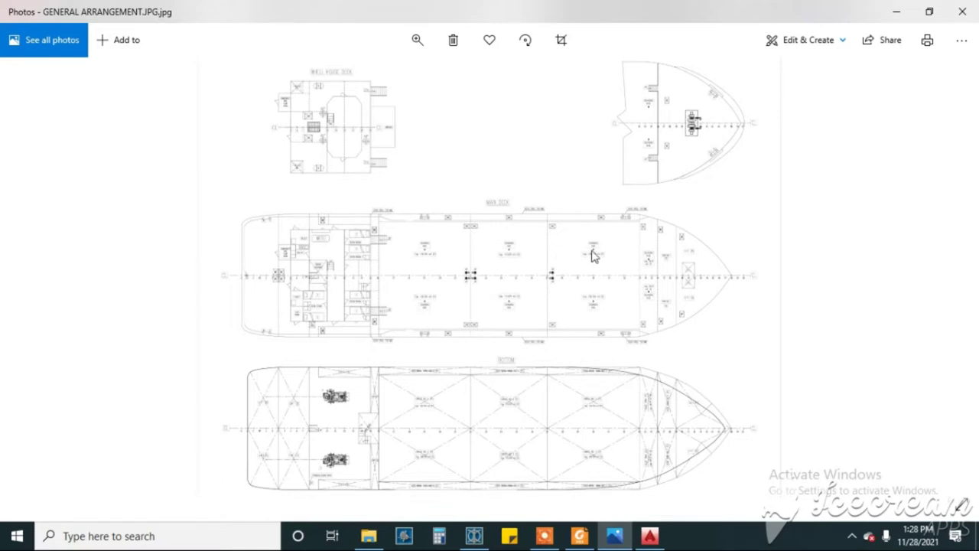
{"action": "scroll", "coordinate": [536, 222], "scroll_direction": "up", "scroll_amount": 5}
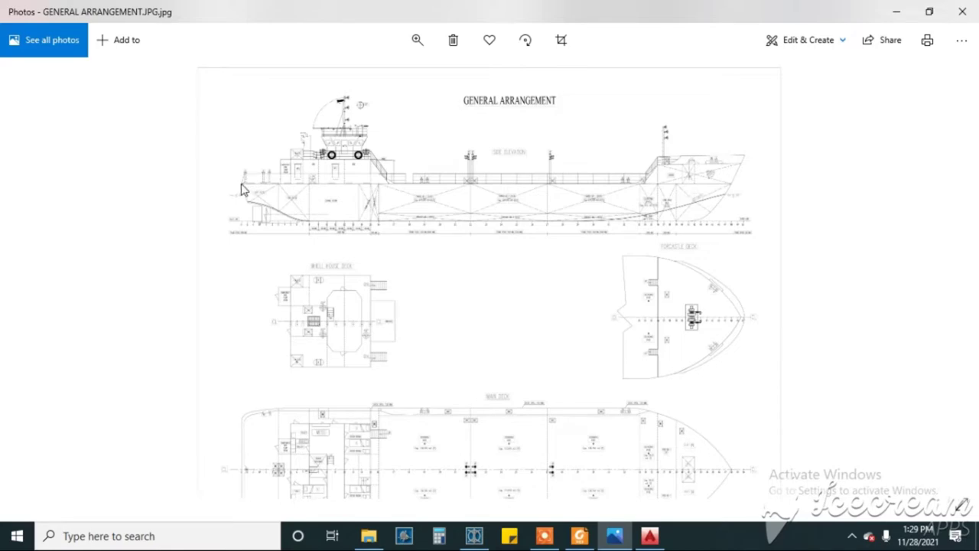
Switch to the general arrangement DWG in AutoCAD and highlight the deck line and base line at the stern in the side elevation.
{"action": "left_click", "coordinate": [649, 536]}
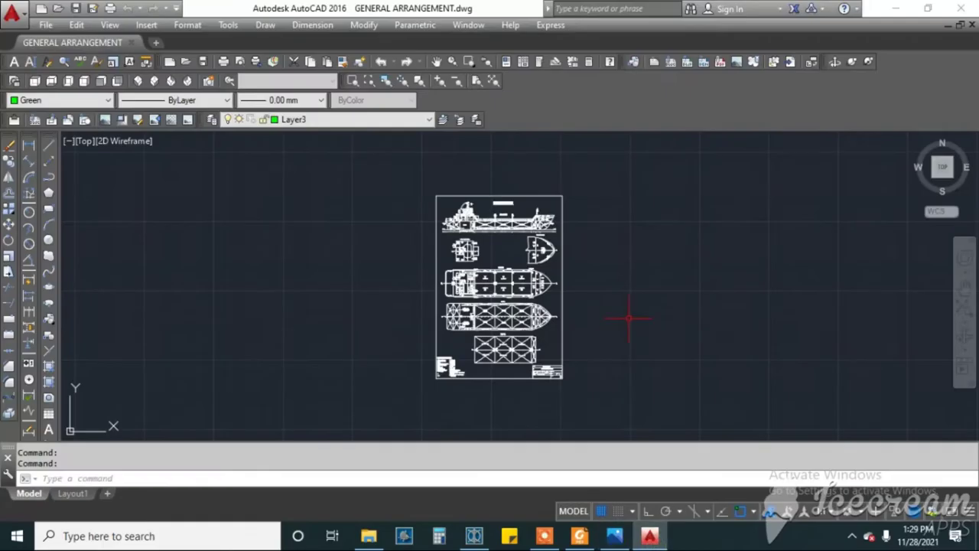
{"action": "scroll", "coordinate": [456, 210], "scroll_direction": "up", "scroll_amount": 2}
{"action": "scroll", "coordinate": [434, 262], "scroll_direction": "up", "scroll_amount": 4}
{"action": "left_click", "coordinate": [417, 241]}
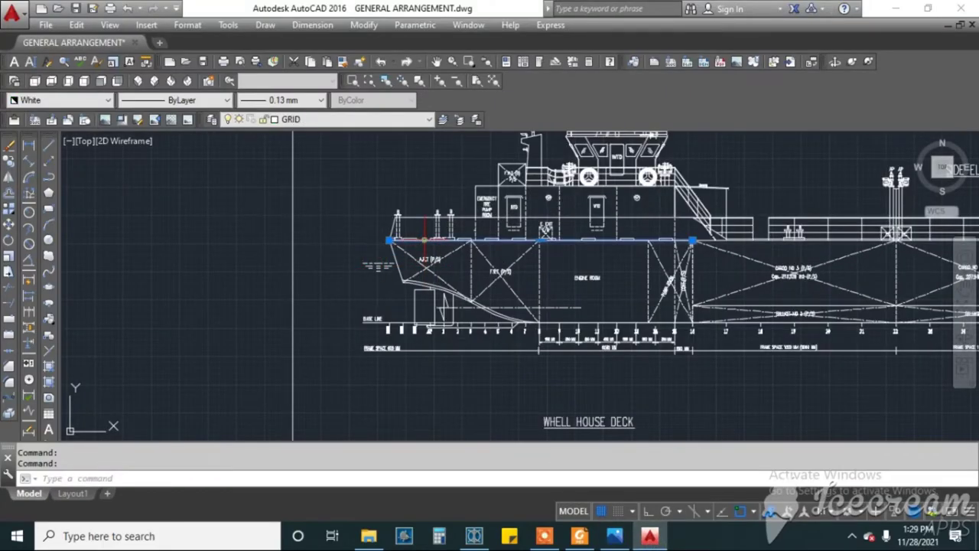
{"action": "left_click", "coordinate": [397, 322]}
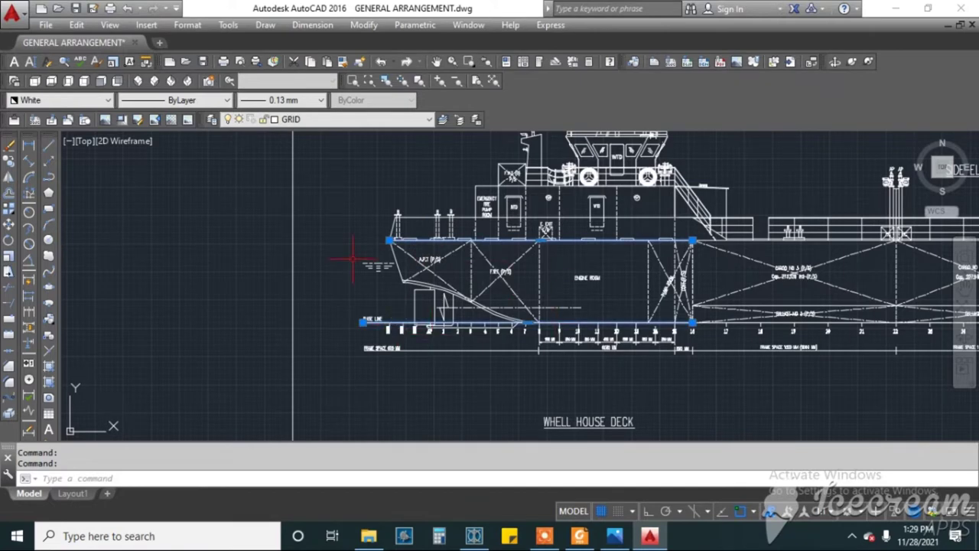
Examine the side elevation and deck plans in the DWG, including the stern profile, engine room and frame spacing along the base line.
{"action": "scroll", "coordinate": [283, 256], "scroll_direction": "down", "scroll_amount": 4}
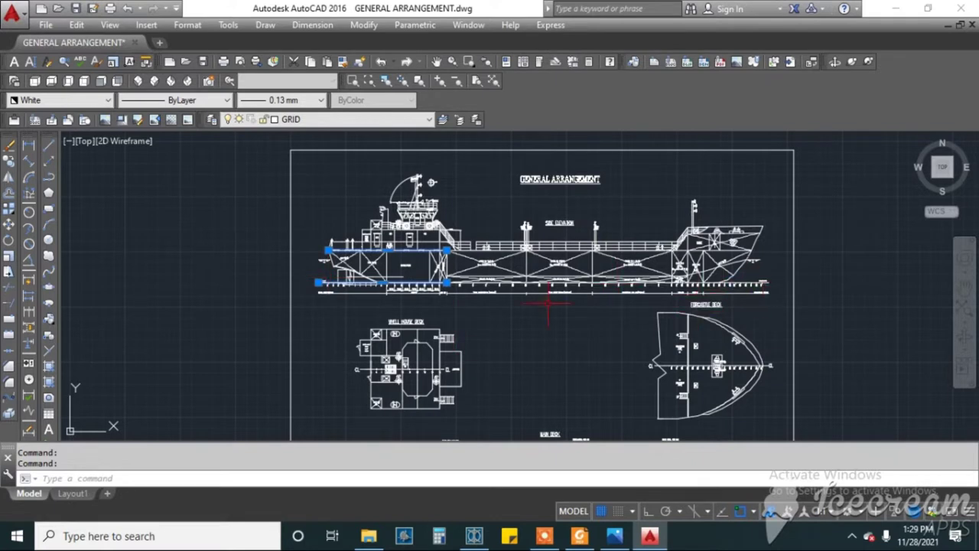
{"action": "scroll", "coordinate": [550, 232], "scroll_direction": "down", "scroll_amount": 4}
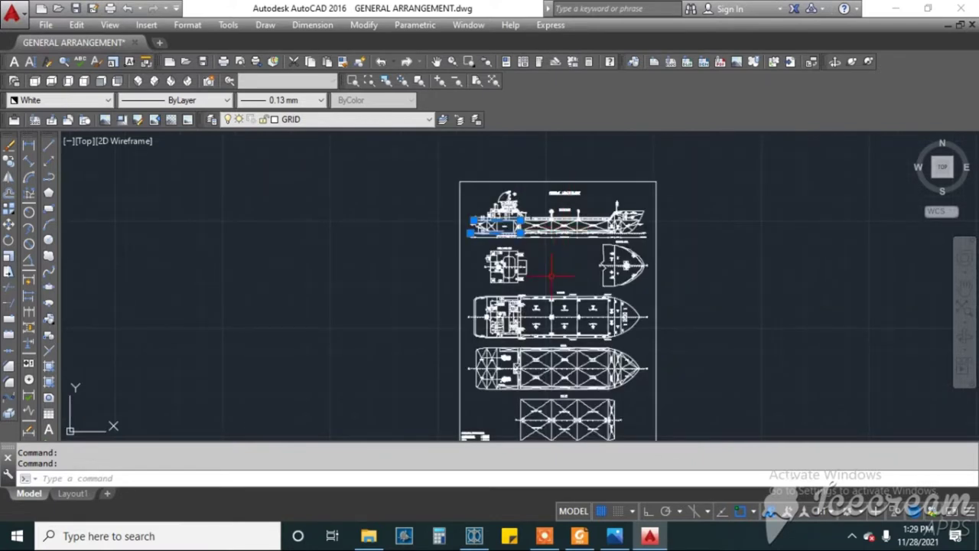
{"action": "scroll", "coordinate": [623, 212], "scroll_direction": "up", "scroll_amount": 5}
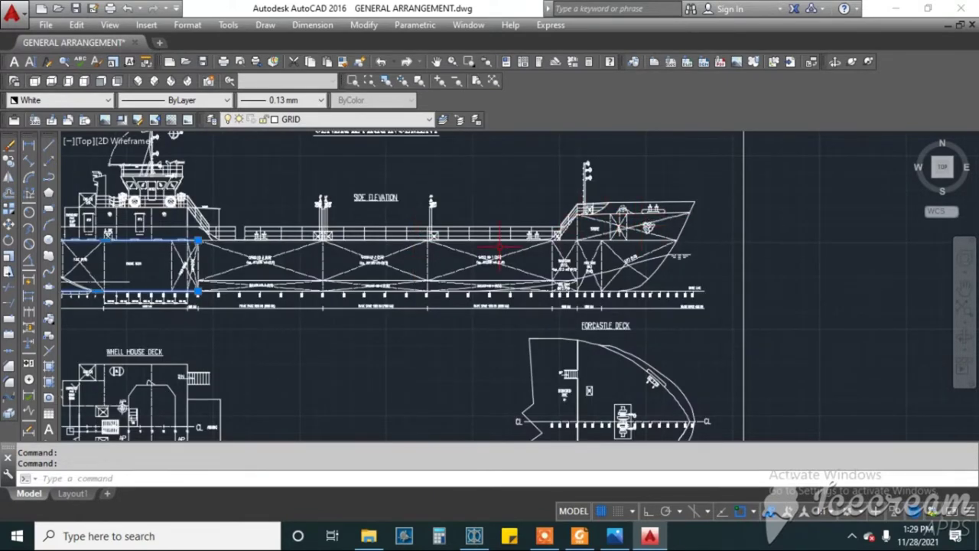
{"action": "scroll", "coordinate": [758, 197], "scroll_direction": "down", "scroll_amount": 2}
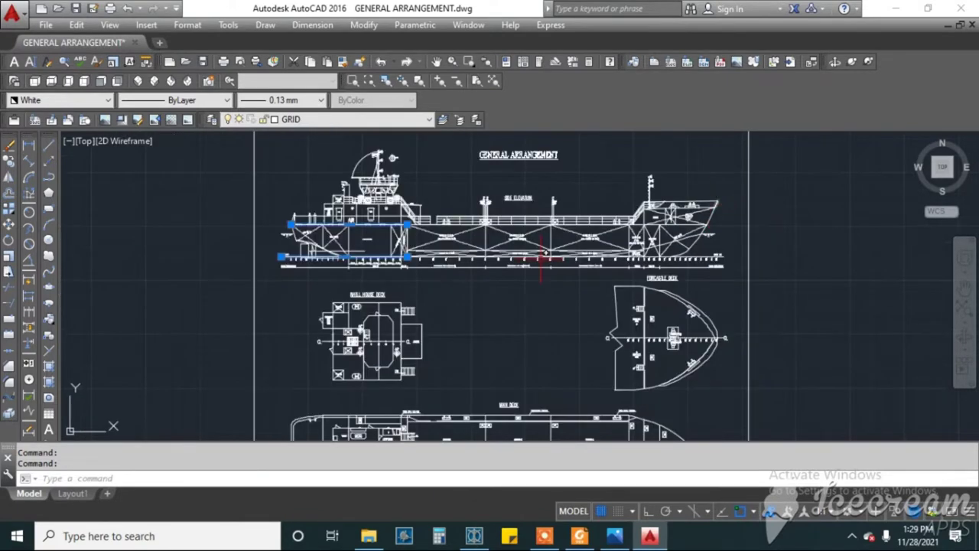
{"action": "scroll", "coordinate": [311, 228], "scroll_direction": "up", "scroll_amount": 2}
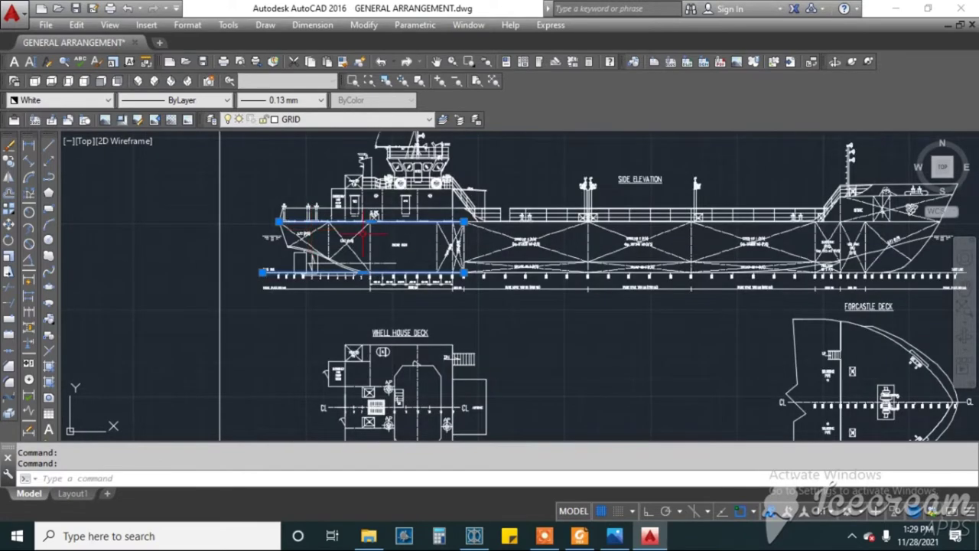
{"action": "scroll", "coordinate": [262, 227], "scroll_direction": "up", "scroll_amount": 3}
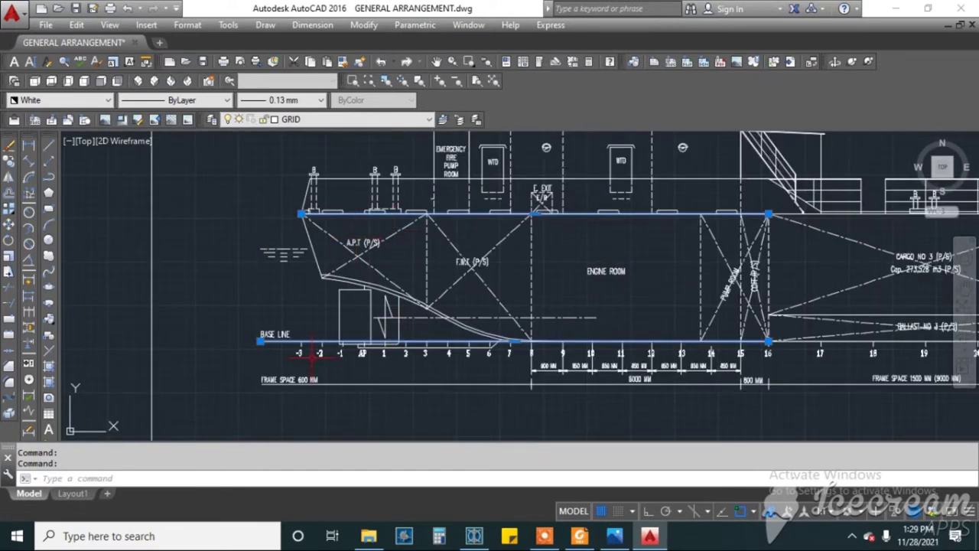
{"action": "scroll", "coordinate": [416, 269], "scroll_direction": "down", "scroll_amount": 7}
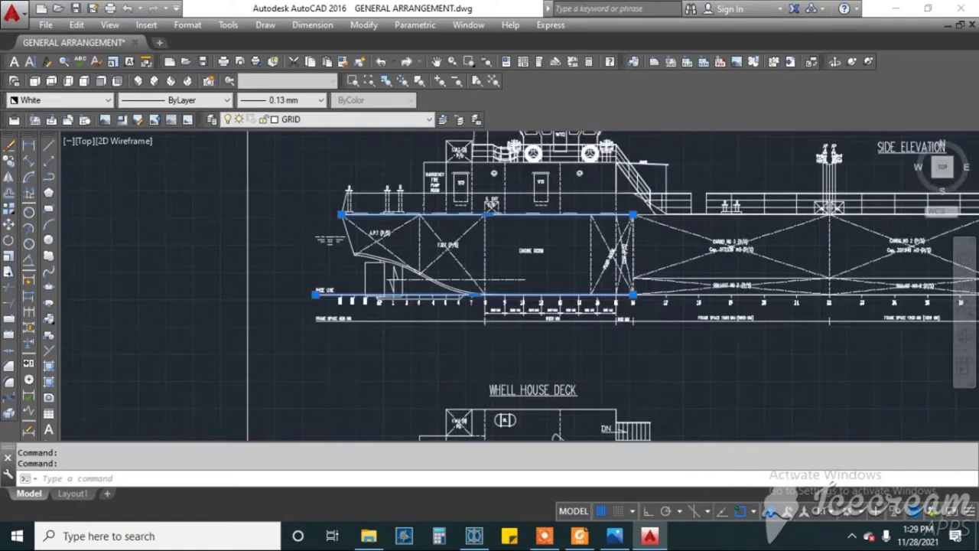
Minimize the AutoCAD, Photos and Foxit Reader windows and switch to Maxsurf Modeler.
{"action": "left_click", "coordinate": [900, 9]}
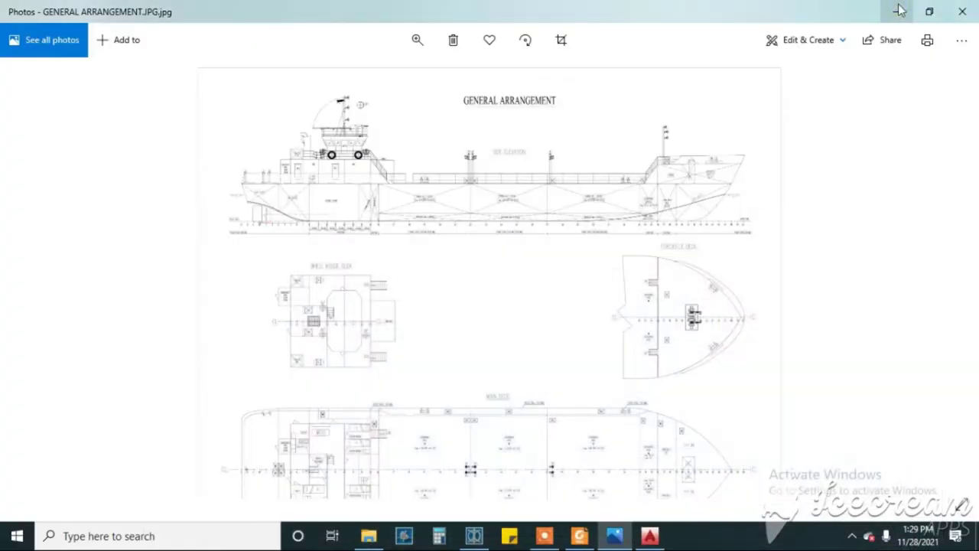
{"action": "left_click", "coordinate": [896, 10]}
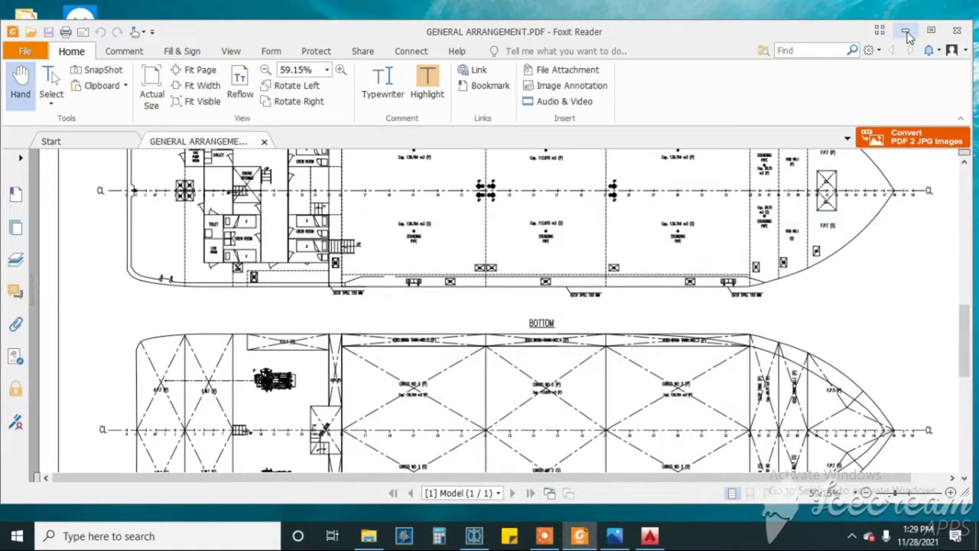
{"action": "left_click", "coordinate": [905, 30]}
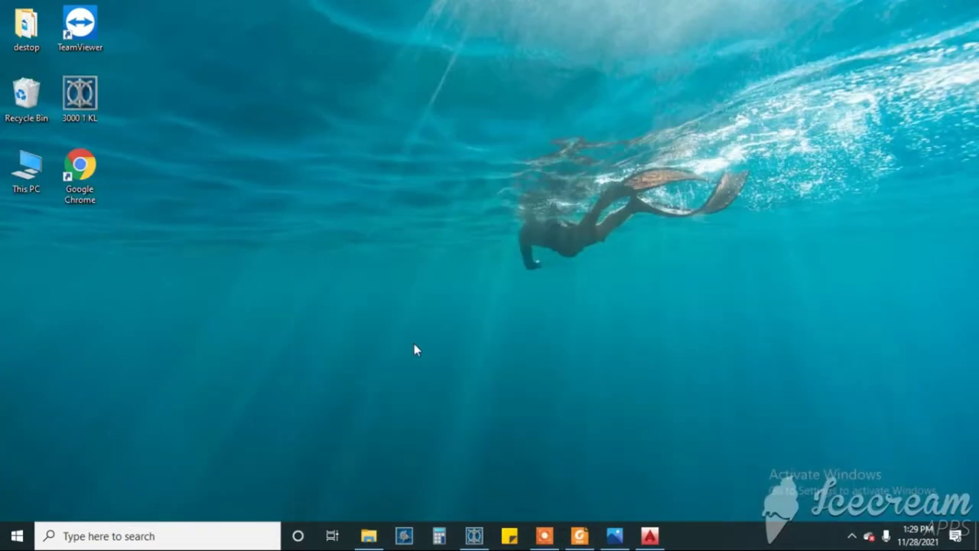
{"action": "left_click", "coordinate": [474, 536]}
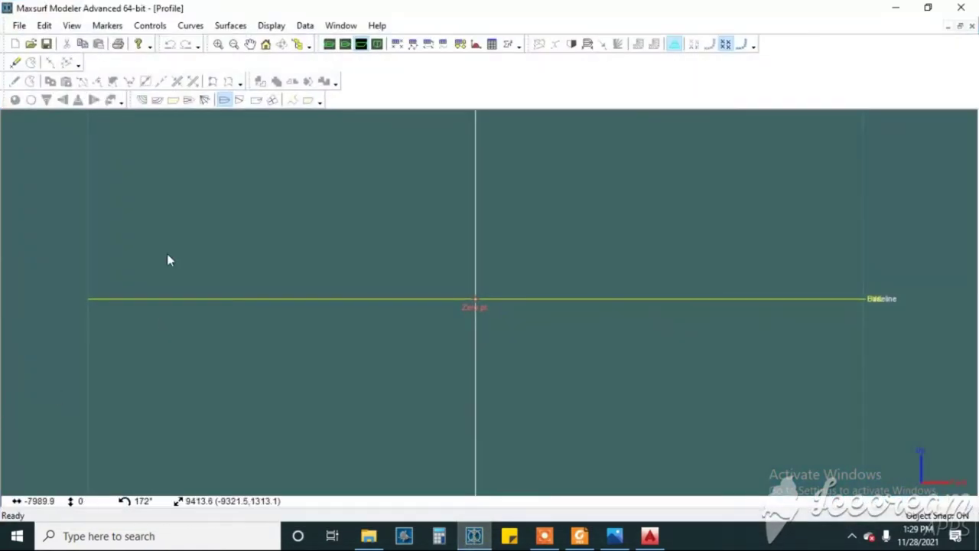
{"action": "left_click", "coordinate": [21, 26]}
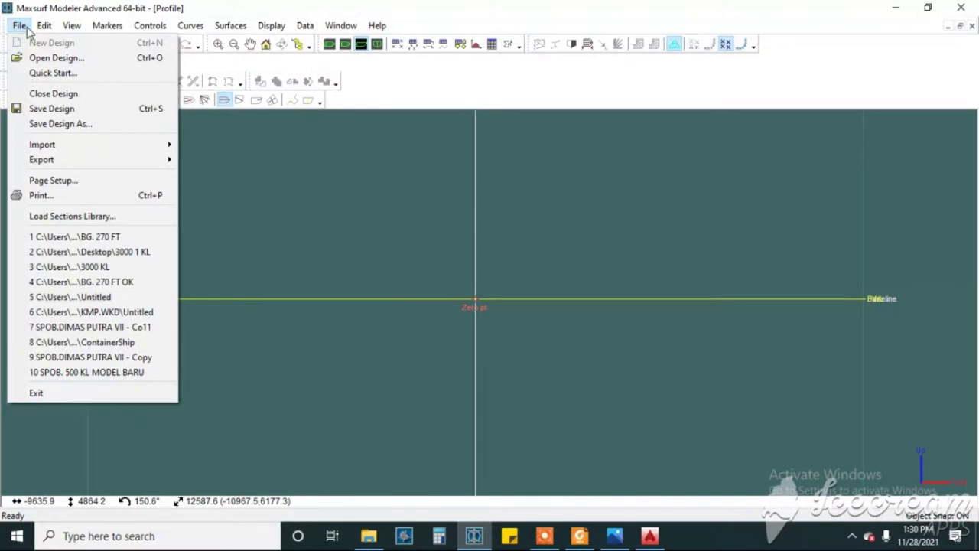
{"action": "left_click", "coordinate": [456, 252]}
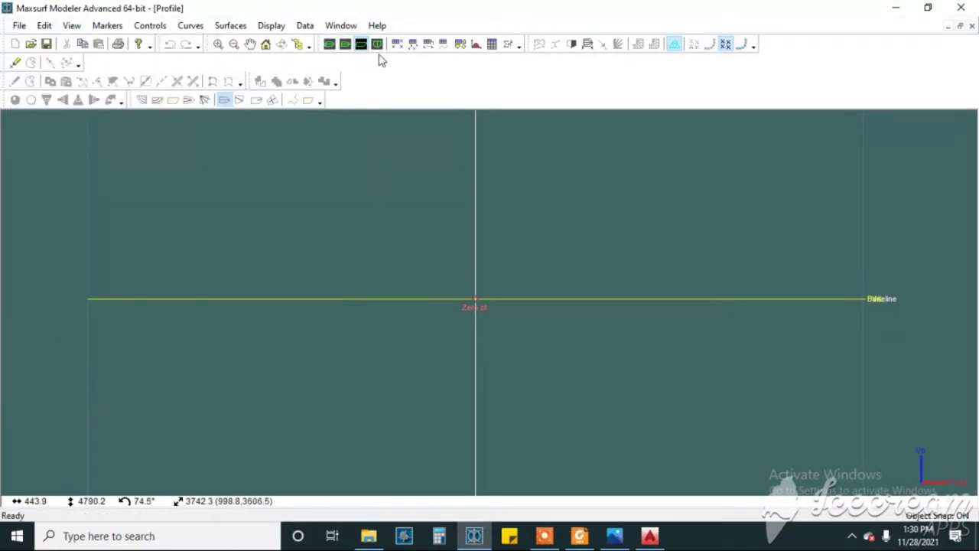
Look through the Perspective, Plan and Profile views of the empty design.
{"action": "left_click", "coordinate": [330, 46]}
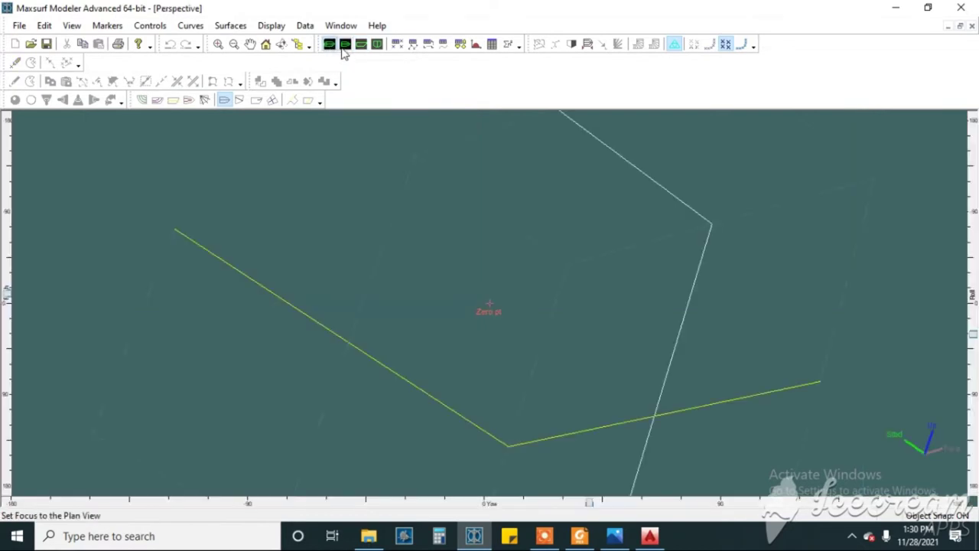
{"action": "left_click", "coordinate": [346, 45]}
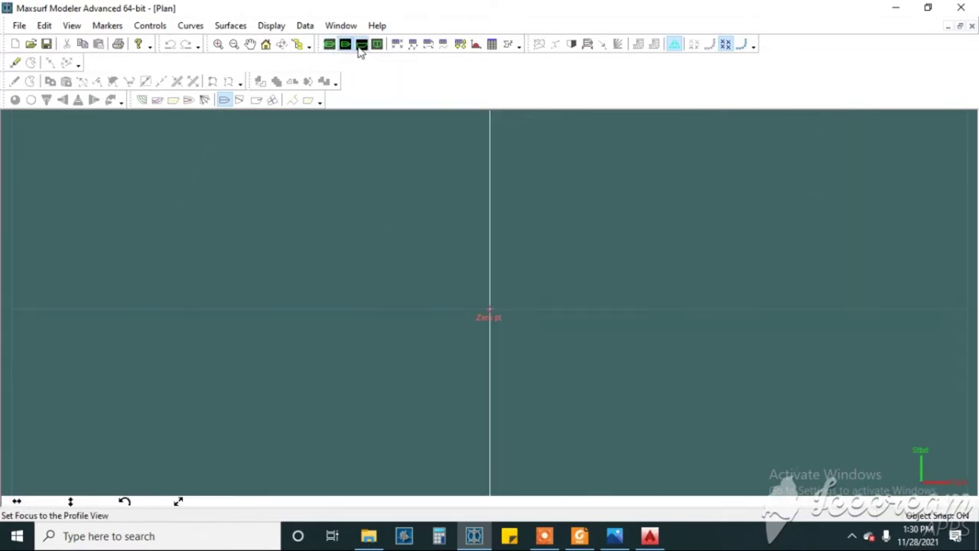
{"action": "left_click", "coordinate": [361, 46]}
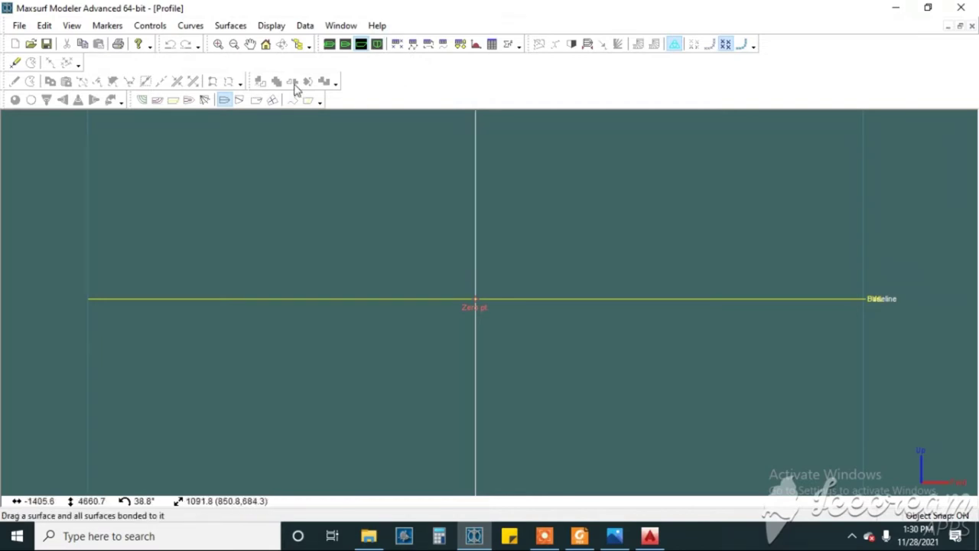
In the Plan view, import GENERAL ARRANGEMENT.JPG from the OneDrive folder YOU TUBE > KONTEN KE 2 as an image background.
{"action": "left_click", "coordinate": [345, 45]}
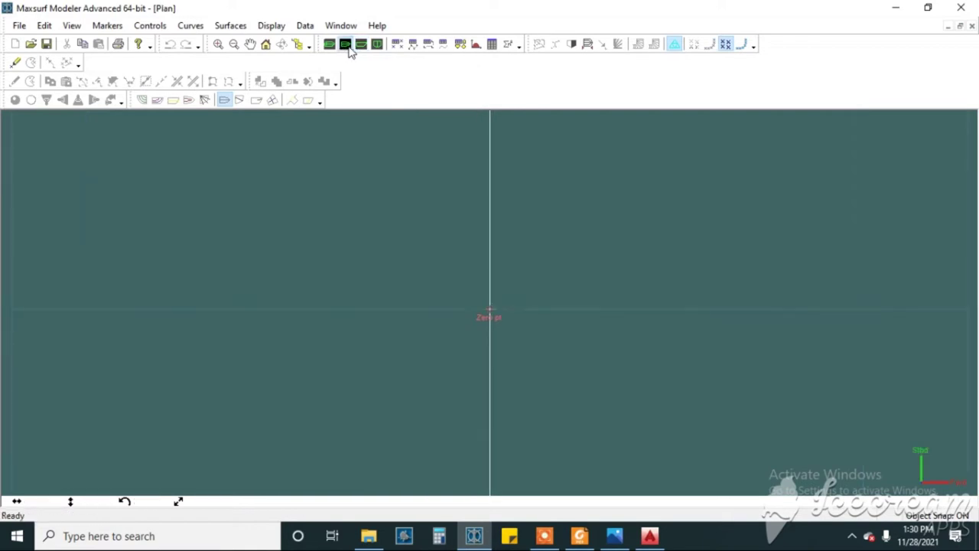
{"action": "left_click", "coordinate": [20, 25]}
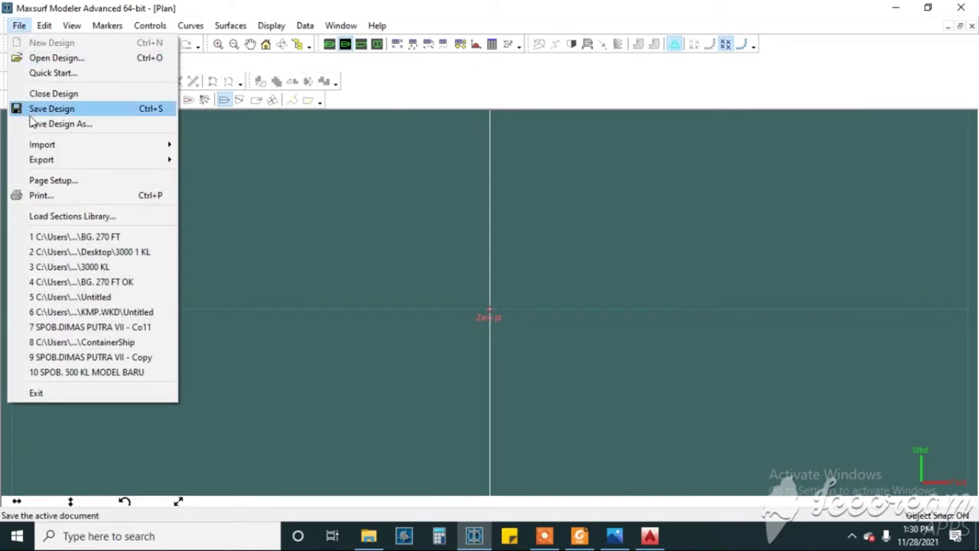
{"action": "mouse_move", "coordinate": [38, 145]}
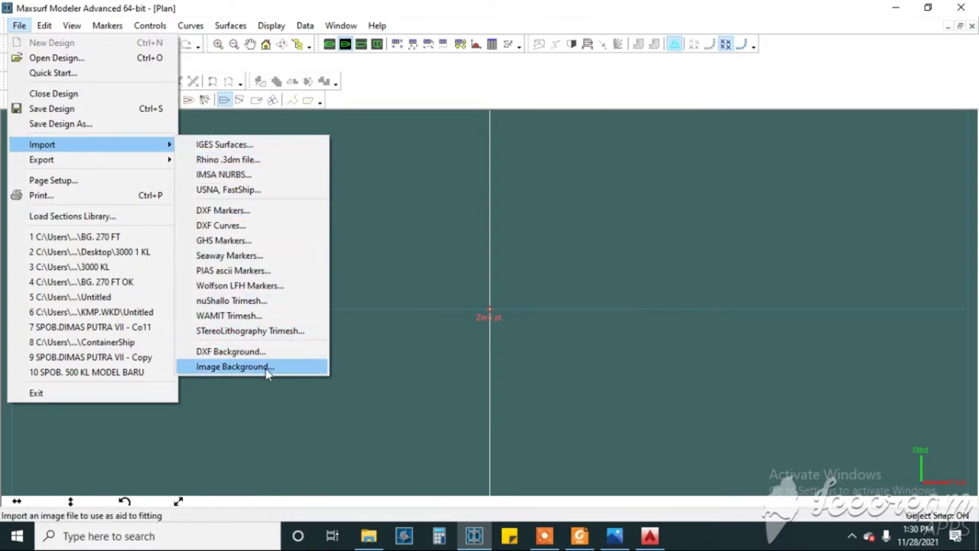
{"action": "left_click", "coordinate": [233, 366]}
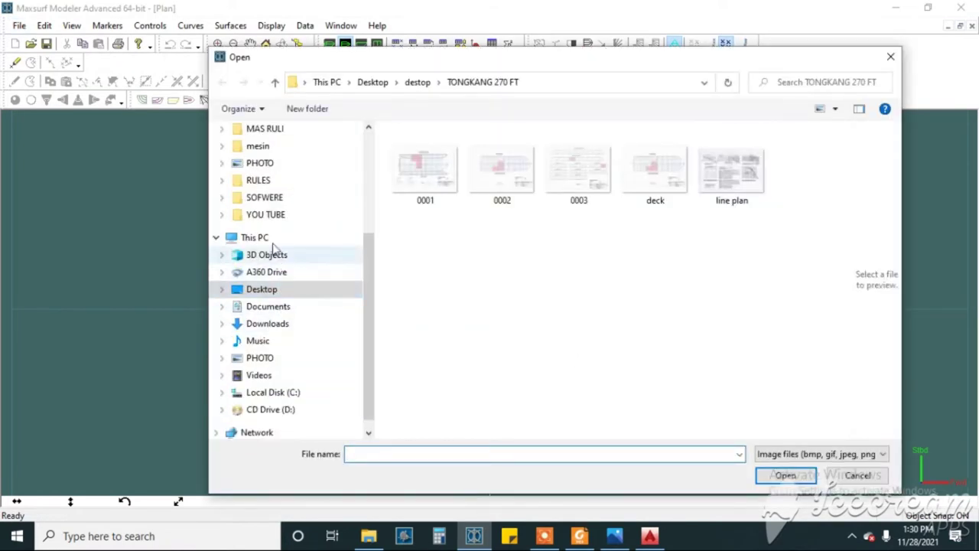
{"action": "scroll", "coordinate": [308, 249], "scroll_direction": "up", "scroll_amount": 3}
{"action": "left_click", "coordinate": [306, 163]}
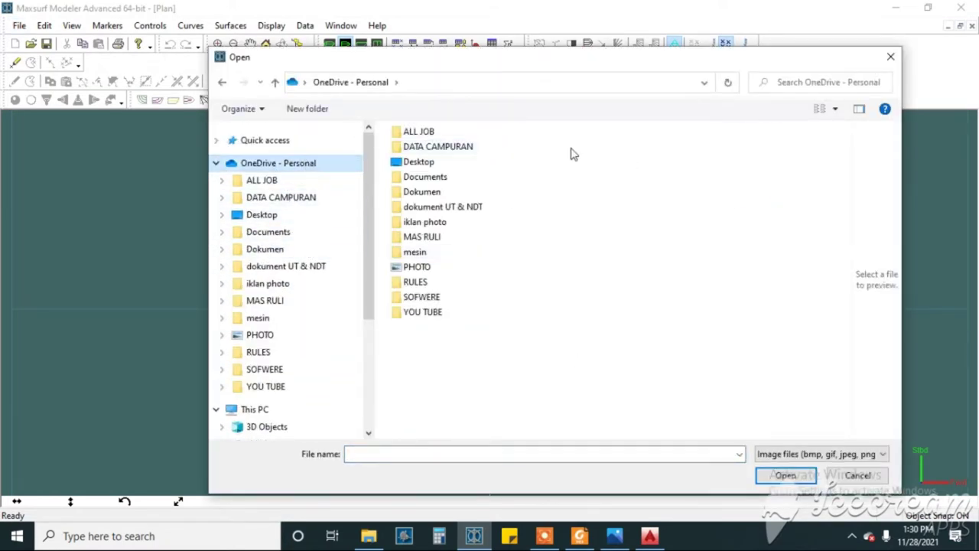
{"action": "double_click", "coordinate": [459, 319]}
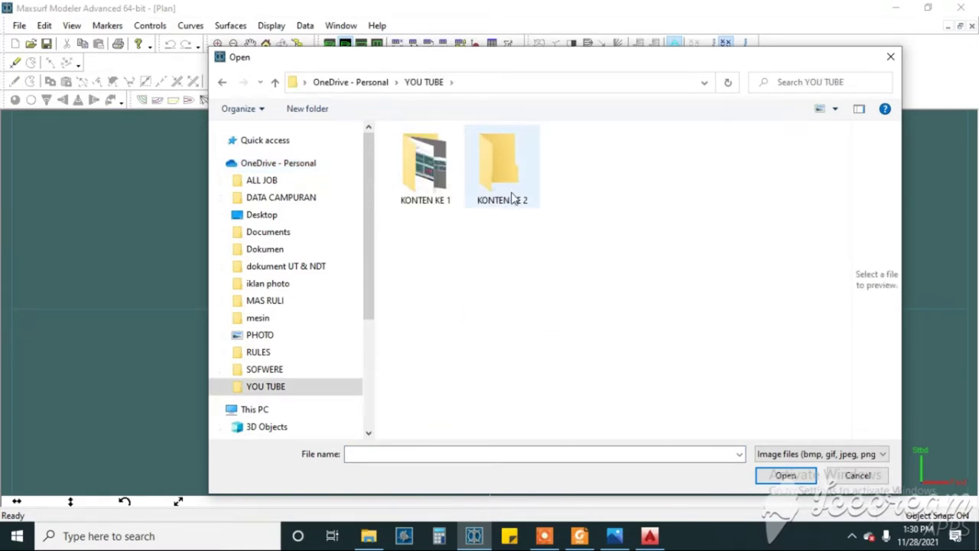
{"action": "double_click", "coordinate": [512, 192]}
{"action": "left_click", "coordinate": [433, 182]}
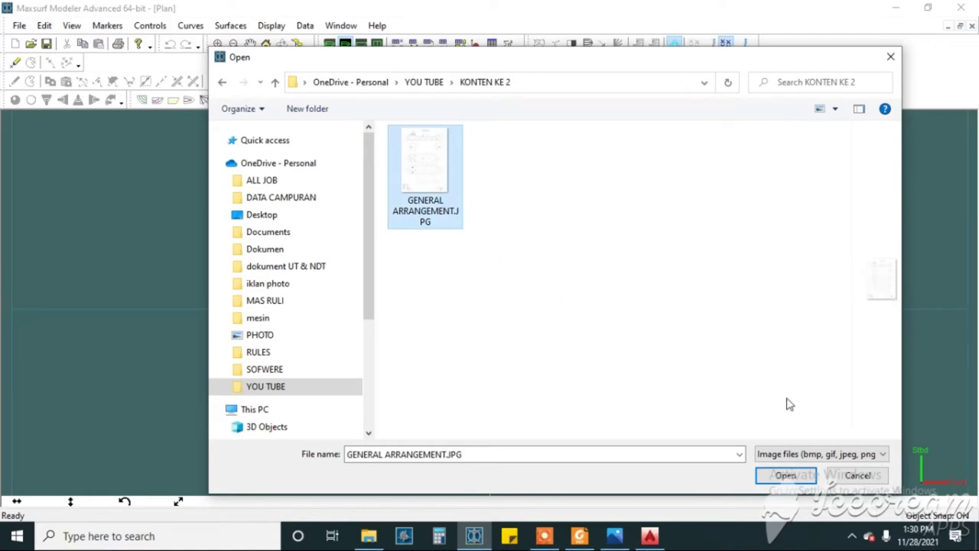
{"action": "left_click", "coordinate": [784, 475]}
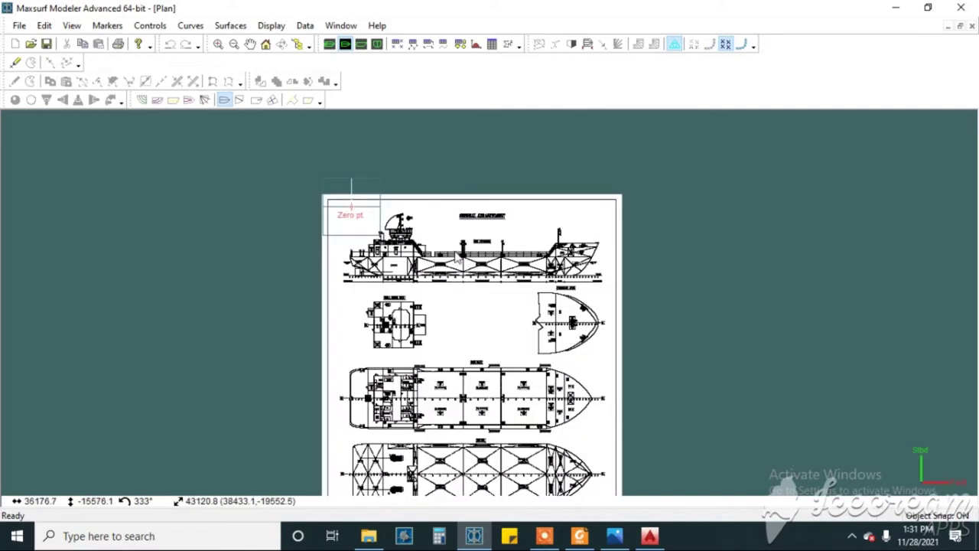
Add a Default shape surface to the design and turn on the display of its control point net.
{"action": "left_click", "coordinate": [230, 25]}
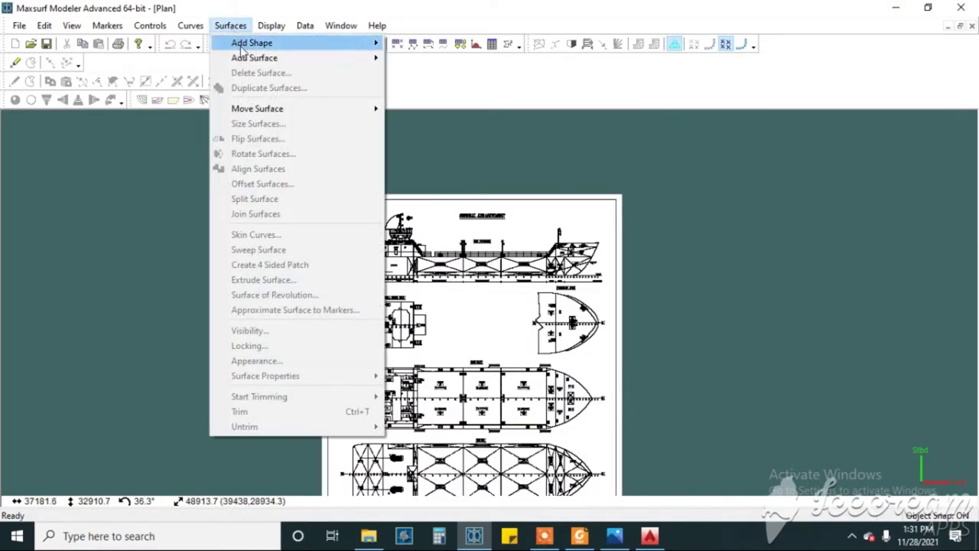
{"action": "mouse_move", "coordinate": [240, 47]}
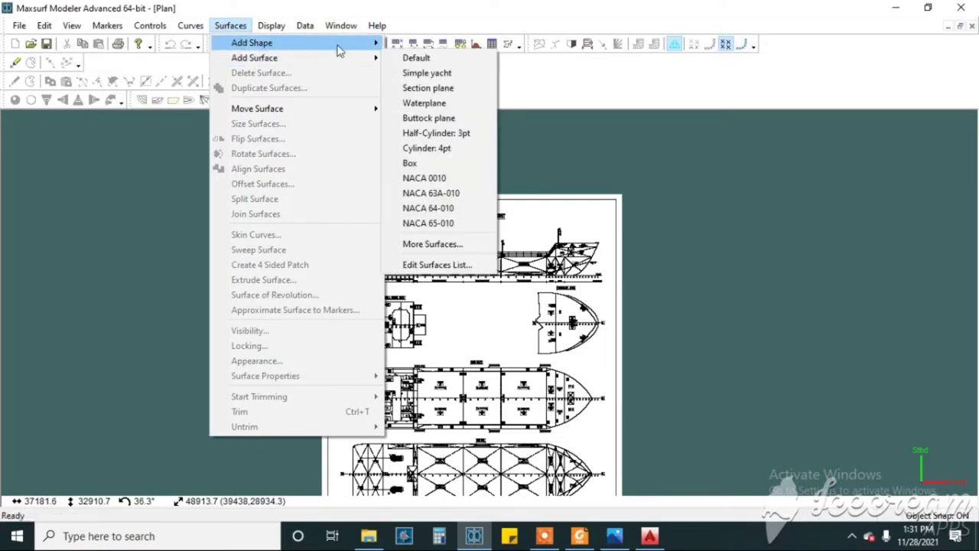
{"action": "left_click", "coordinate": [419, 59]}
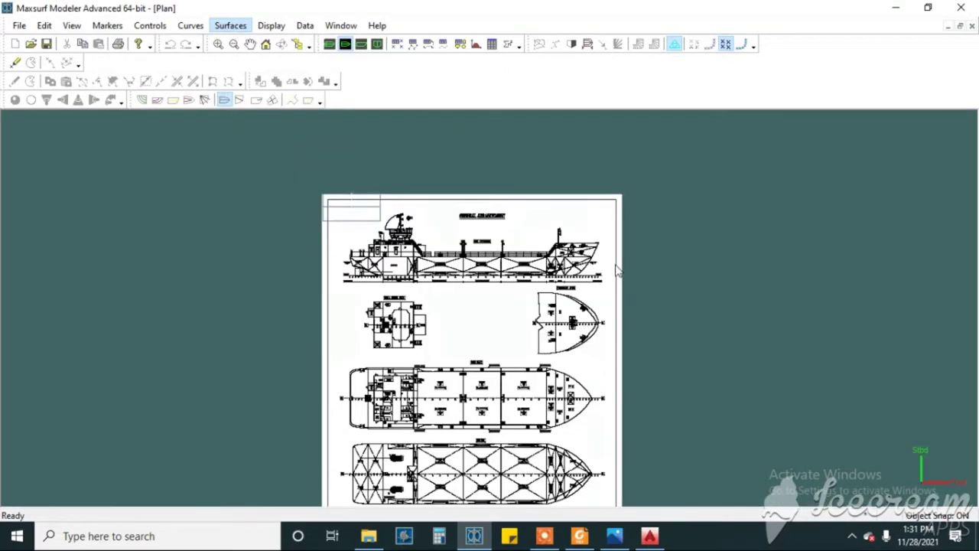
{"action": "scroll", "coordinate": [348, 206], "scroll_direction": "up", "scroll_amount": 2}
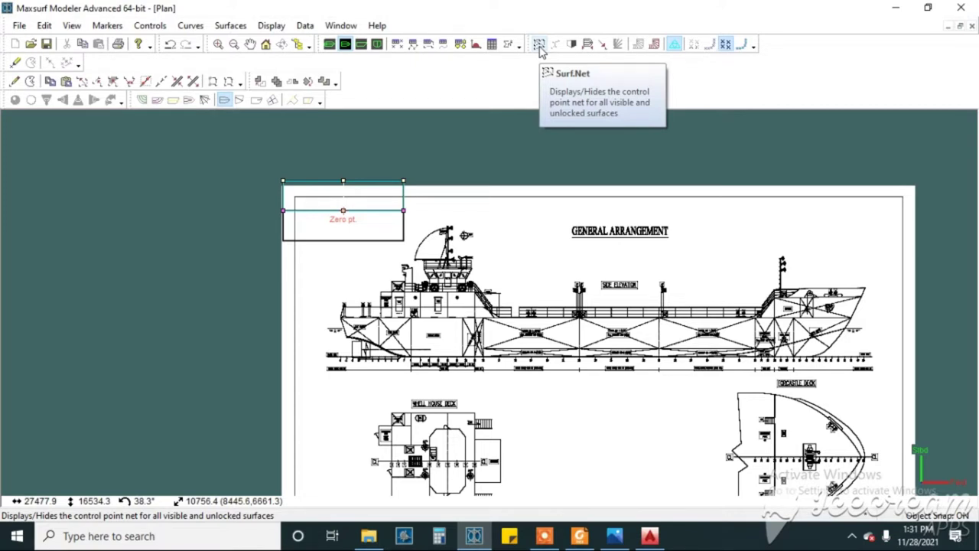
{"action": "left_click", "coordinate": [539, 45]}
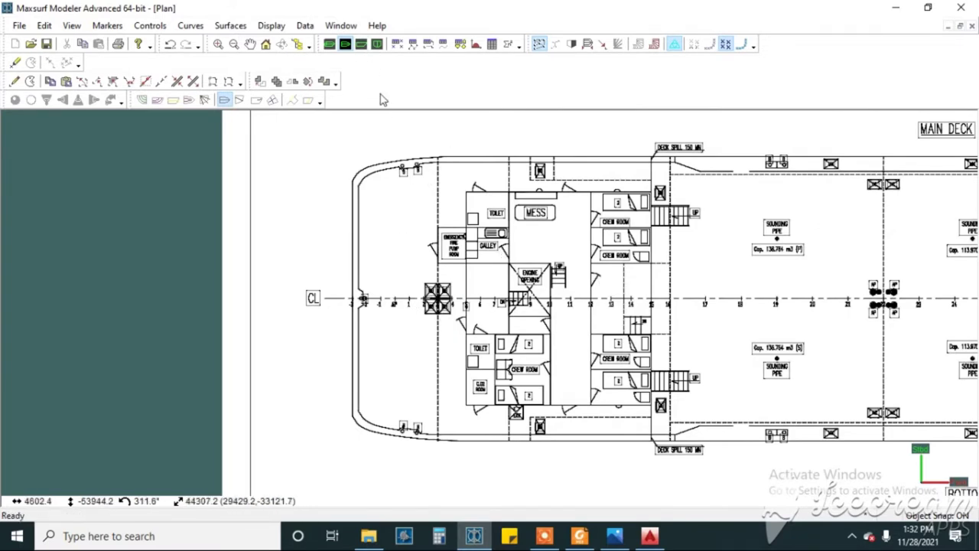
Set the background image's zero point at the AP mark on the main deck plan's centreline.
{"action": "left_click", "coordinate": [272, 28]}
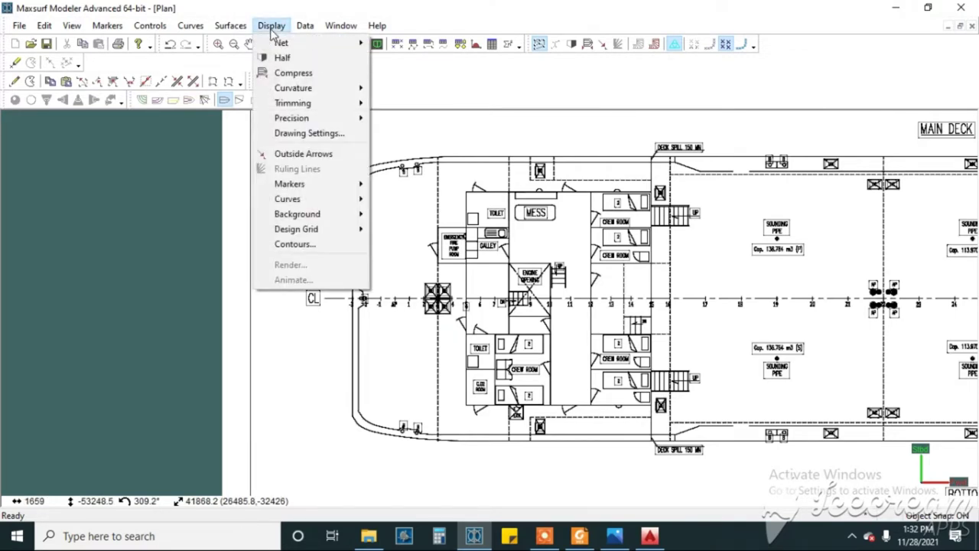
{"action": "mouse_move", "coordinate": [306, 218]}
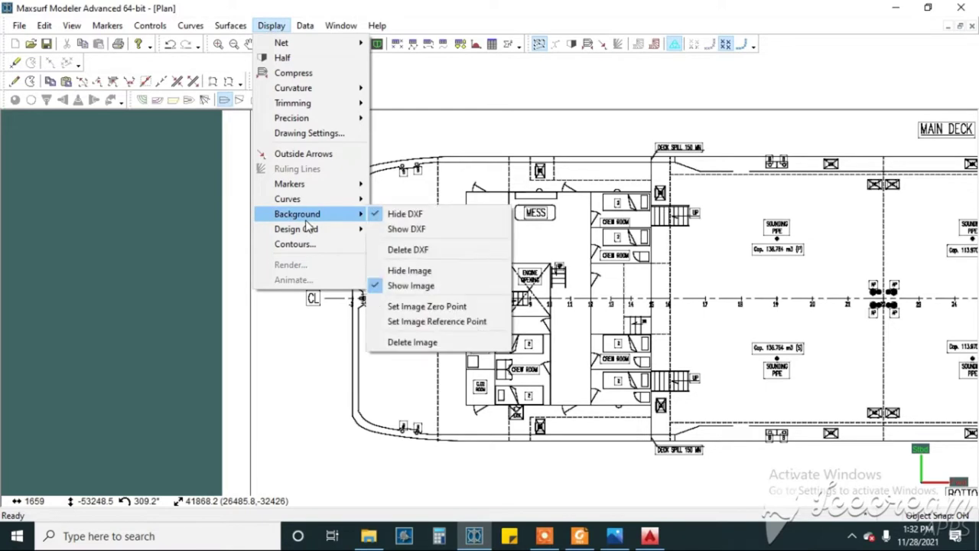
{"action": "left_click", "coordinate": [439, 307]}
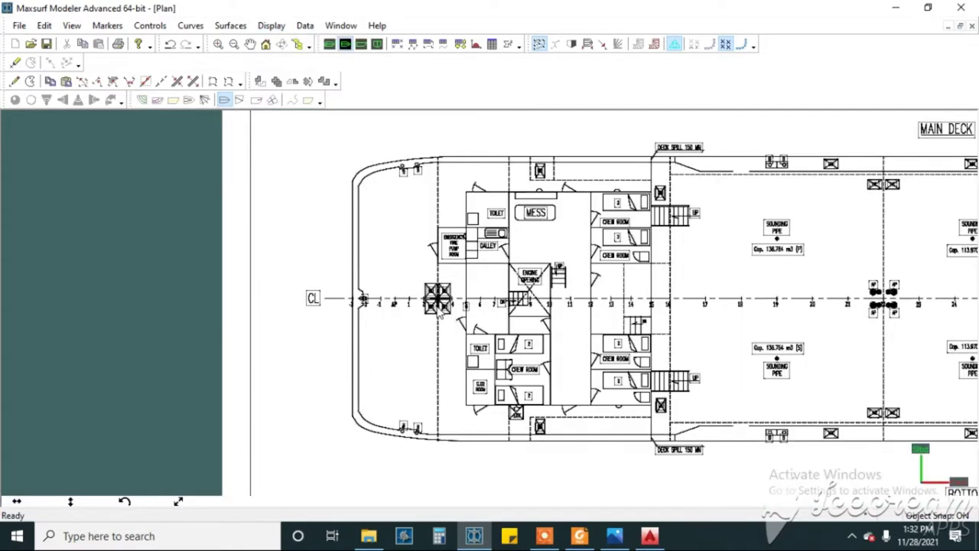
{"action": "scroll", "coordinate": [396, 306], "scroll_direction": "up", "scroll_amount": 4}
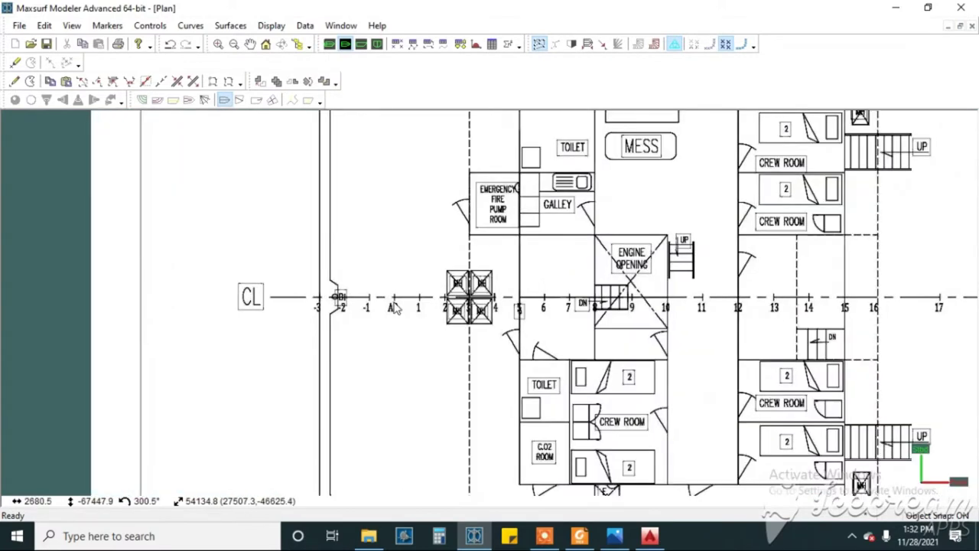
{"action": "scroll", "coordinate": [397, 306], "scroll_direction": "up", "scroll_amount": 2}
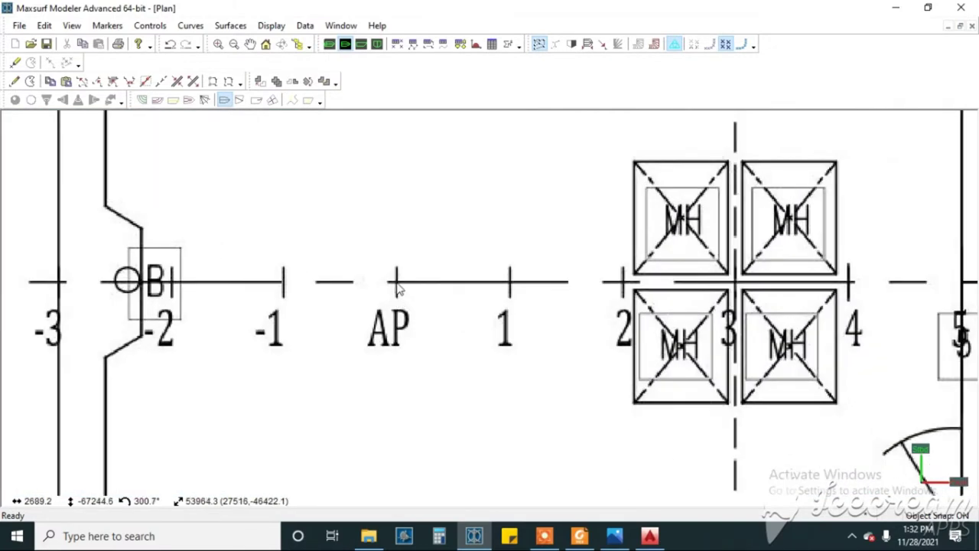
{"action": "scroll", "coordinate": [397, 287], "scroll_direction": "up", "scroll_amount": 1}
{"action": "scroll", "coordinate": [400, 282], "scroll_direction": "down", "scroll_amount": 5}
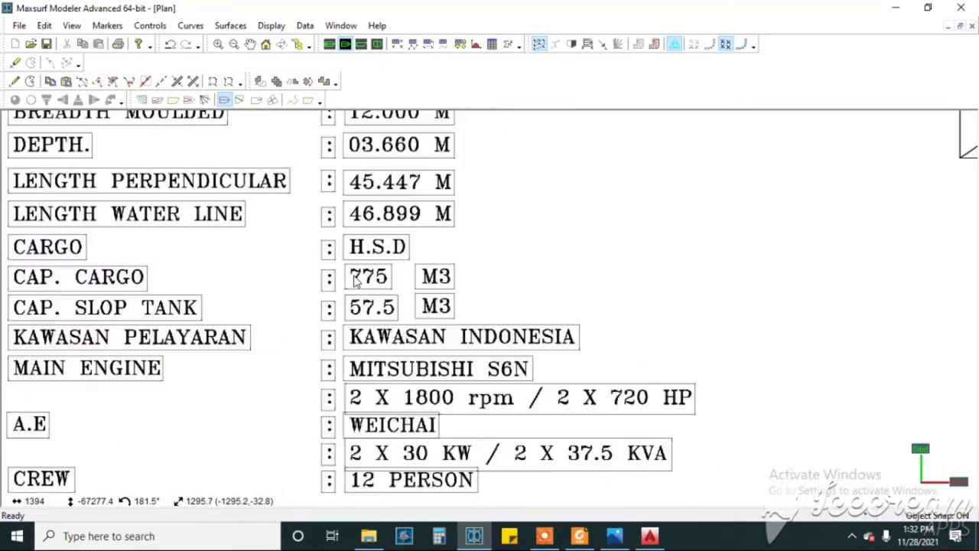
Examine the bow ends of the main deck plan, profile and forecastle deck on the background image.
{"action": "scroll", "coordinate": [349, 288], "scroll_direction": "down", "scroll_amount": 3}
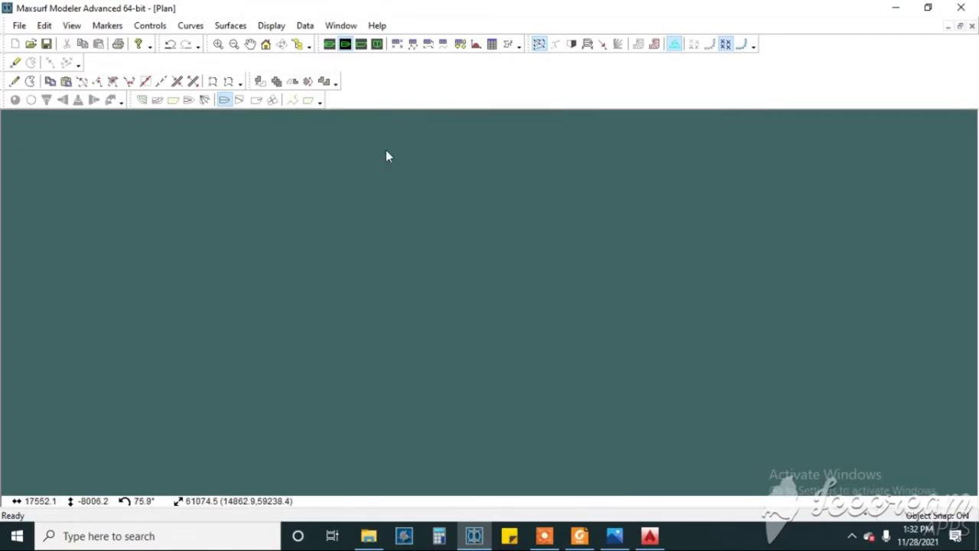
{"action": "scroll", "coordinate": [387, 153], "scroll_direction": "up", "scroll_amount": 1}
{"action": "scroll", "coordinate": [342, 125], "scroll_direction": "up", "scroll_amount": 3}
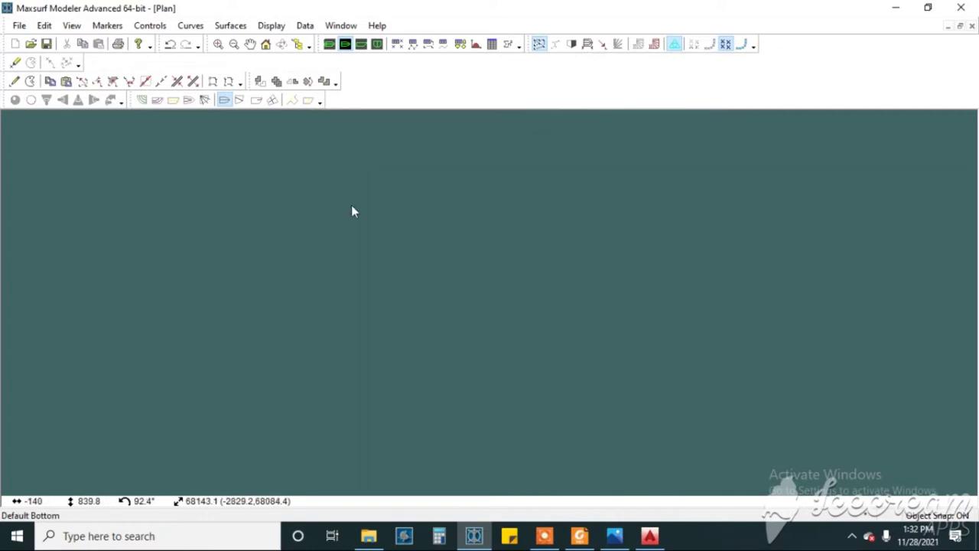
{"action": "scroll", "coordinate": [540, 244], "scroll_direction": "up", "scroll_amount": 2}
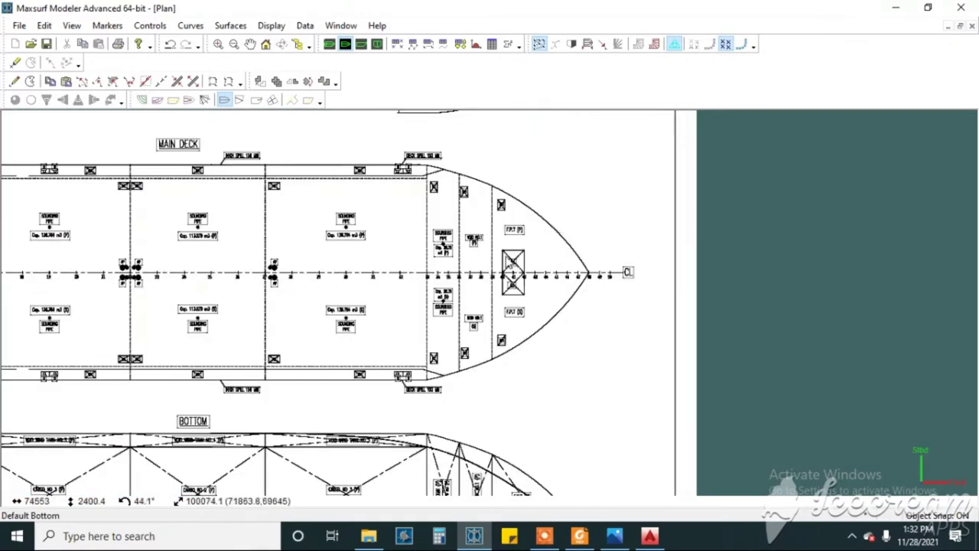
{"action": "scroll", "coordinate": [566, 337], "scroll_direction": "up", "scroll_amount": 2}
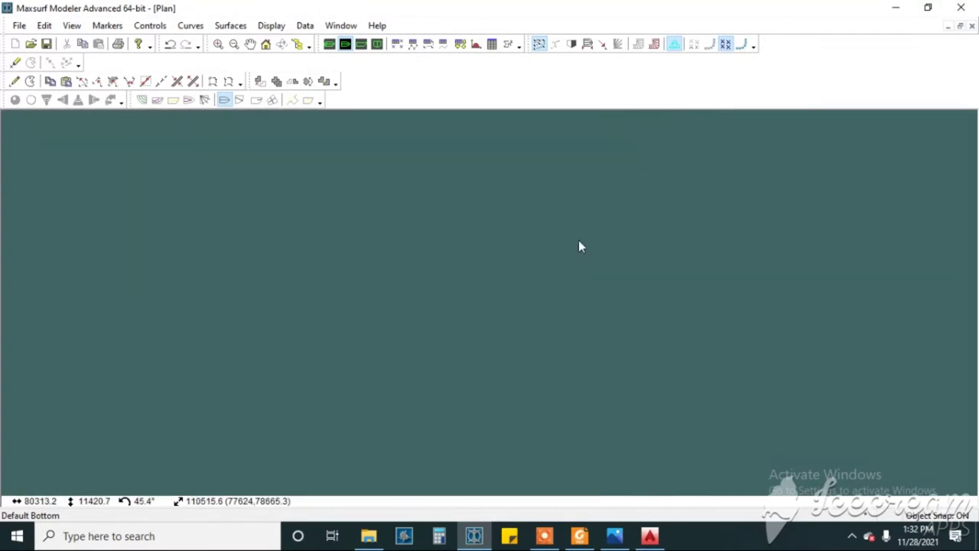
{"action": "scroll", "coordinate": [578, 136], "scroll_direction": "up", "scroll_amount": 1}
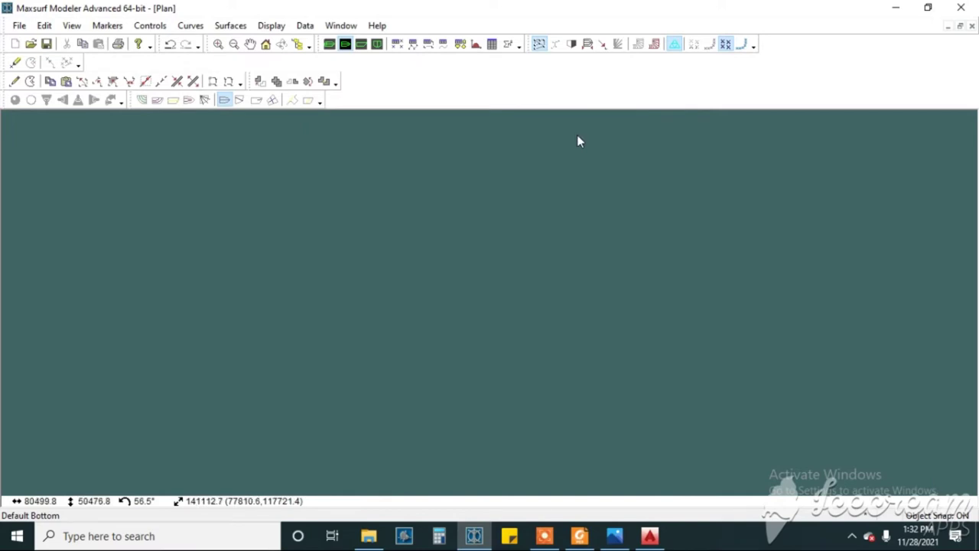
{"action": "scroll", "coordinate": [582, 143], "scroll_direction": "up", "scroll_amount": 1}
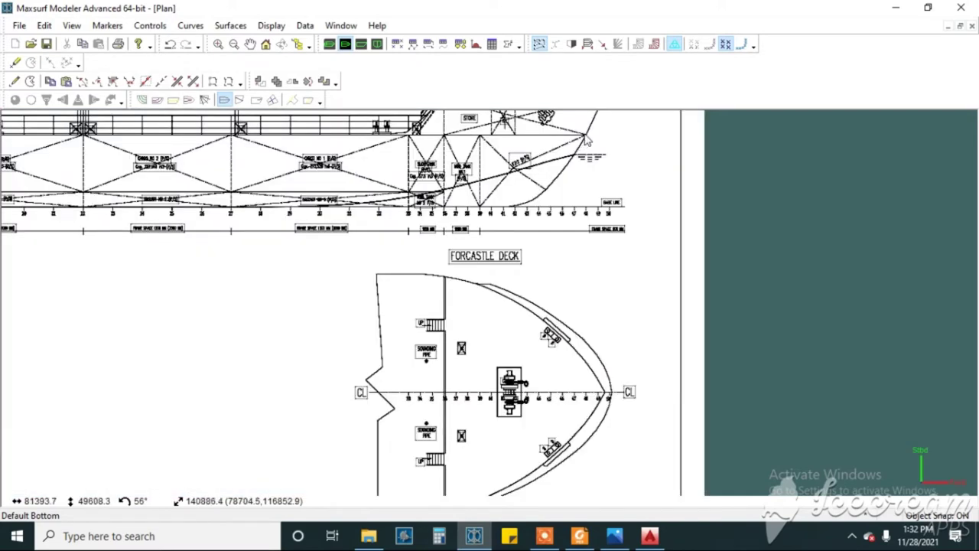
{"action": "scroll", "coordinate": [586, 138], "scroll_direction": "up", "scroll_amount": 2}
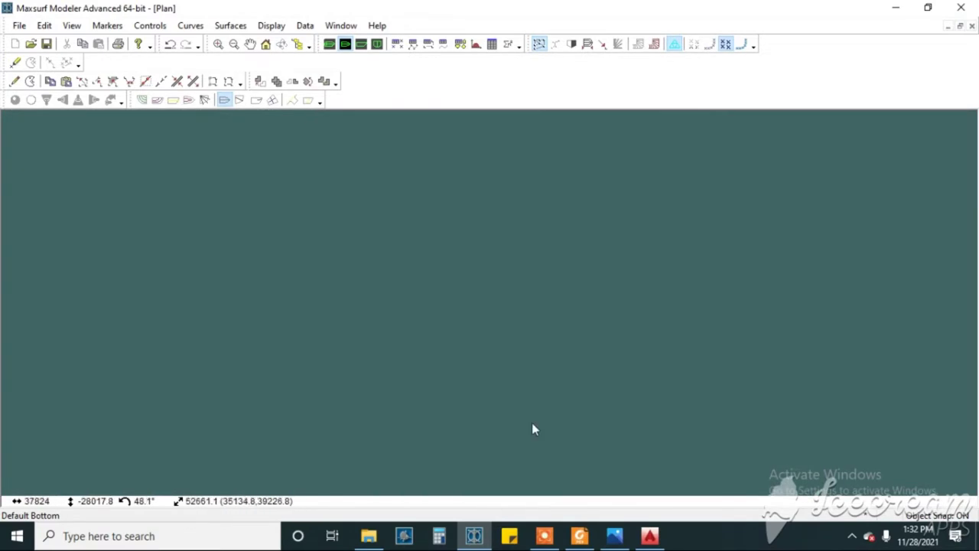
Place the background image's reference point at frame 47 on the main deck plan's centreline, near the bow.
{"action": "left_click", "coordinate": [270, 25]}
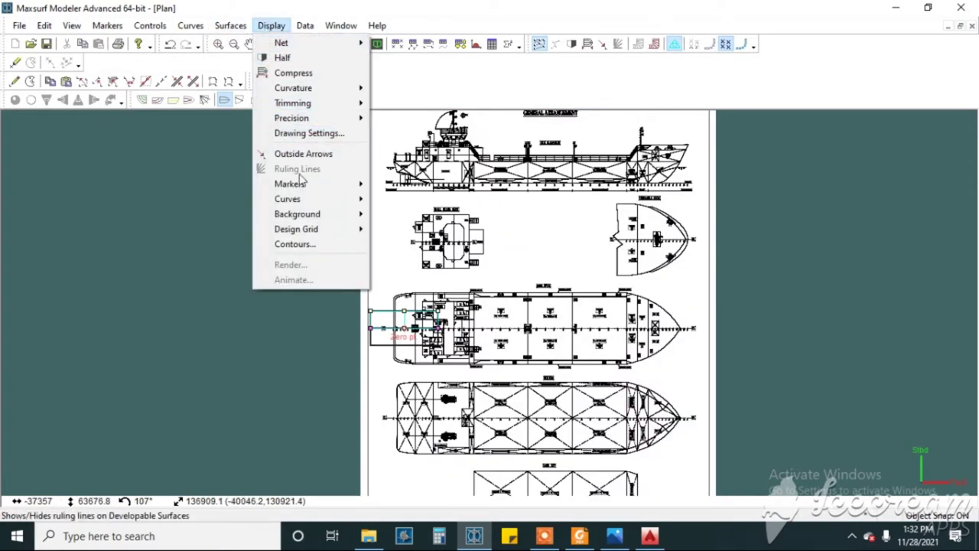
{"action": "mouse_move", "coordinate": [315, 220]}
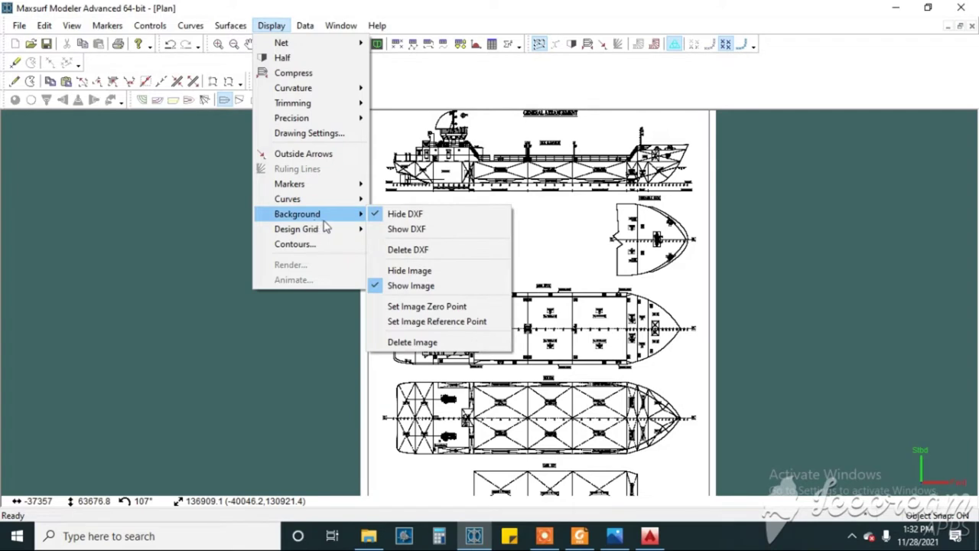
{"action": "left_click", "coordinate": [443, 322]}
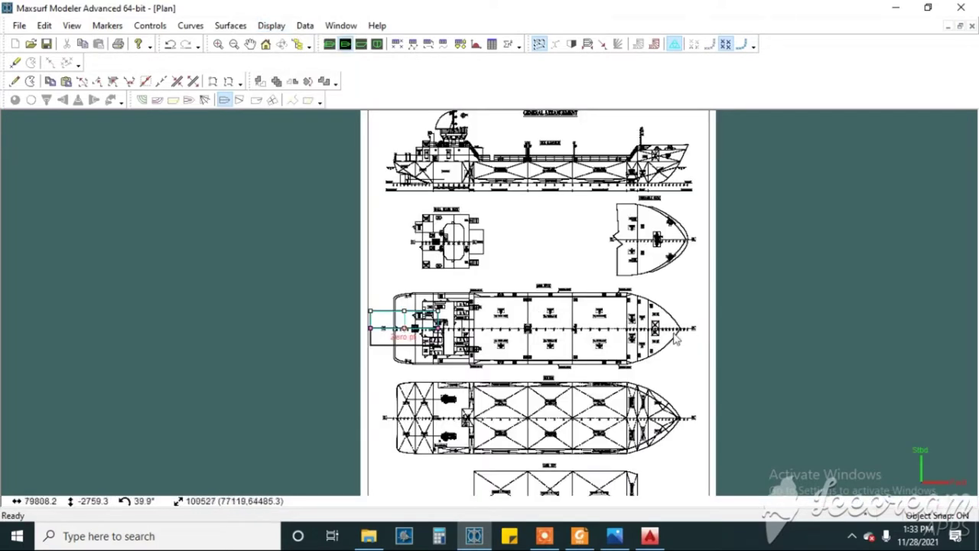
{"action": "left_click", "coordinate": [673, 335]}
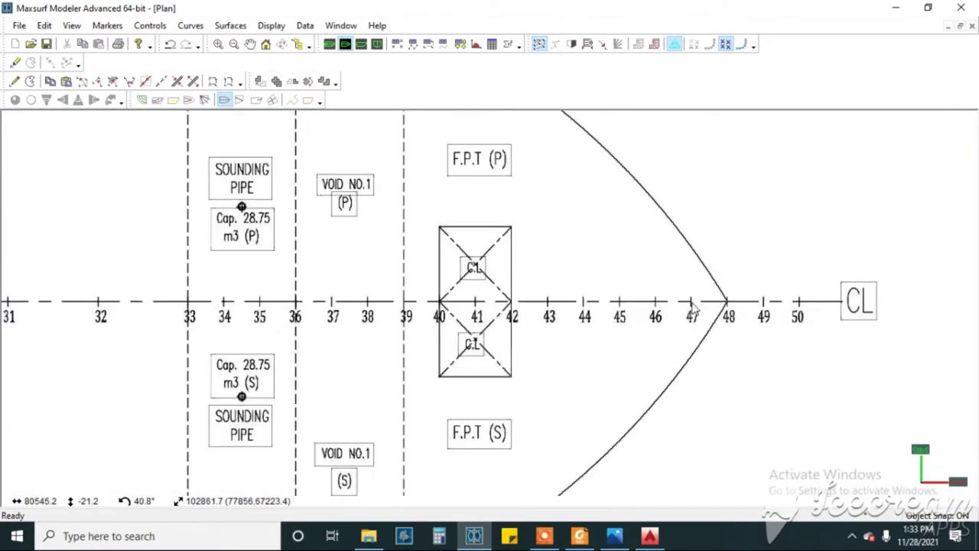
{"action": "left_click", "coordinate": [692, 306]}
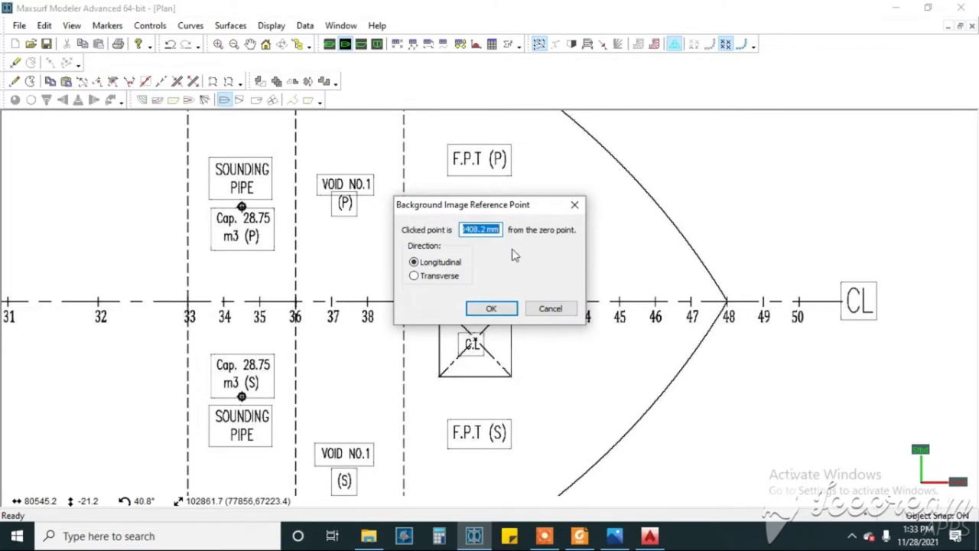
{"action": "left_click", "coordinate": [485, 230]}
{"action": "type", "text": "20"}
{"action": "left_click", "coordinate": [431, 280]}
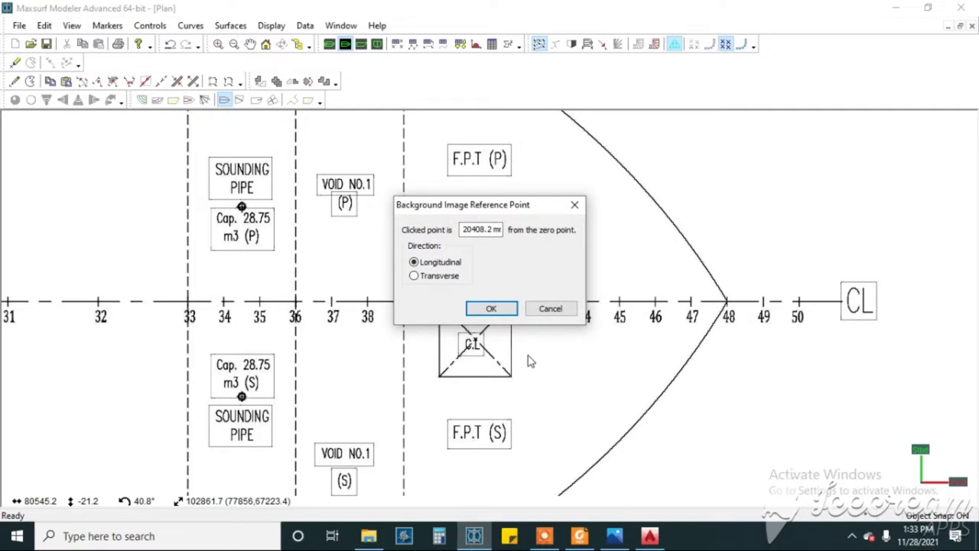
Switch to AutoCAD and look up the length perpendicular in the drawing's principal particulars.
{"action": "left_click", "coordinate": [649, 538]}
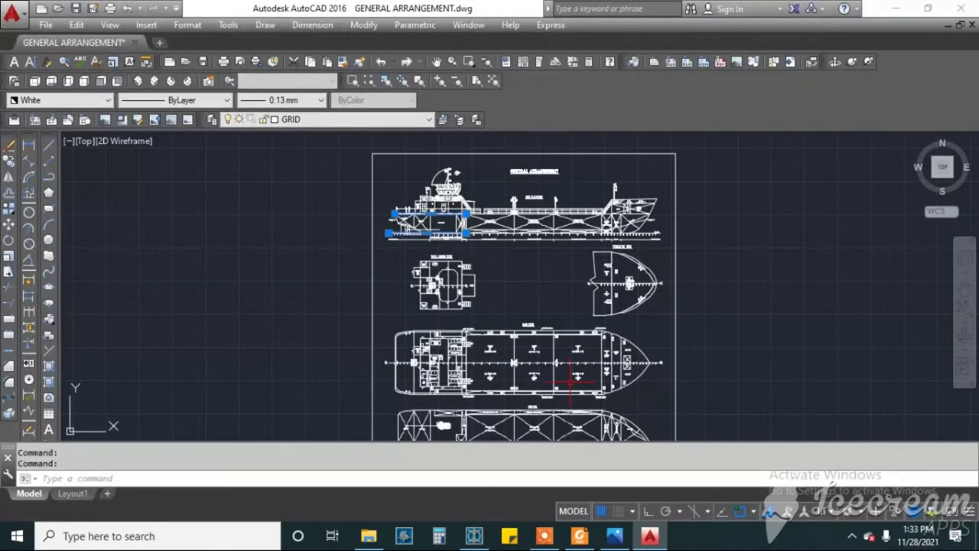
{"action": "scroll", "coordinate": [498, 287], "scroll_direction": "down", "scroll_amount": 3}
{"action": "scroll", "coordinate": [451, 336], "scroll_direction": "up", "scroll_amount": 10}
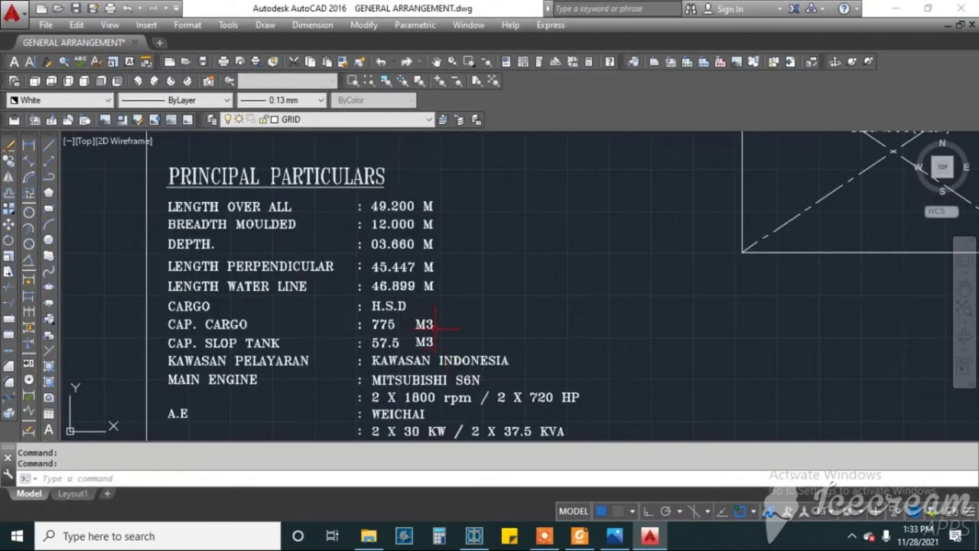
{"action": "scroll", "coordinate": [238, 262], "scroll_direction": "up", "scroll_amount": 4}
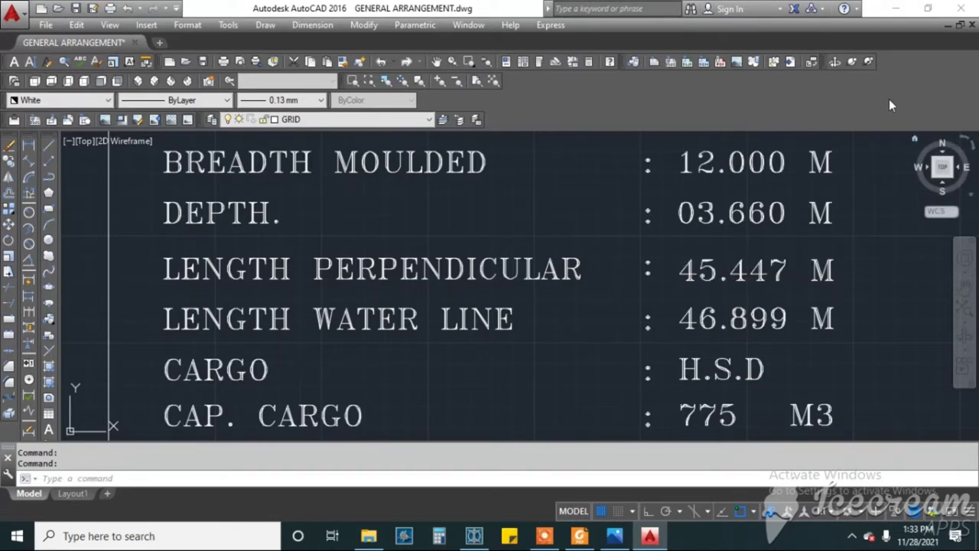
Return to Maxsurf Modeler and set the image reference point to 45447 mm longitudinally from the zero point.
{"action": "left_click", "coordinate": [899, 9]}
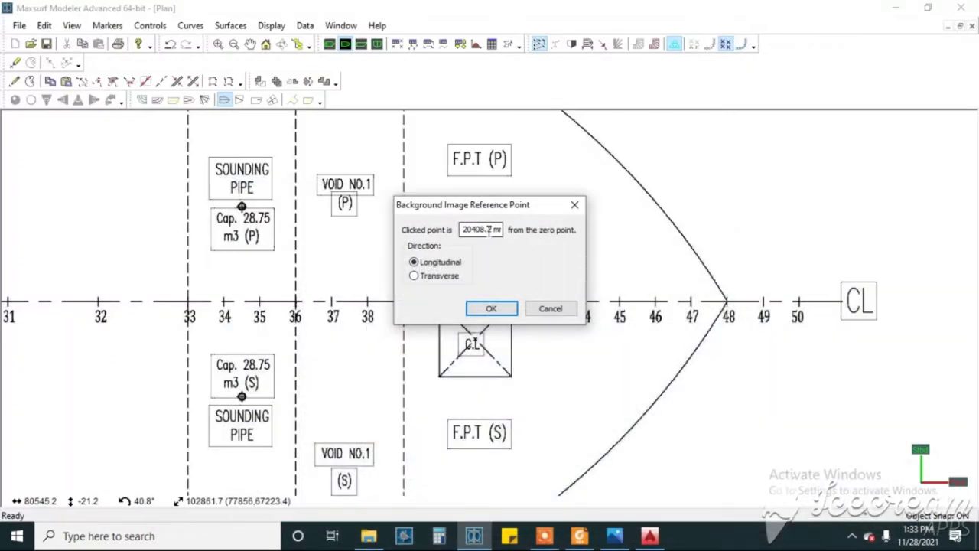
{"action": "left_click_drag", "start_coordinate": [490, 228], "coordinate": [448, 226]}
{"action": "type", "text": "45447"}
{"action": "left_click", "coordinate": [493, 308]}
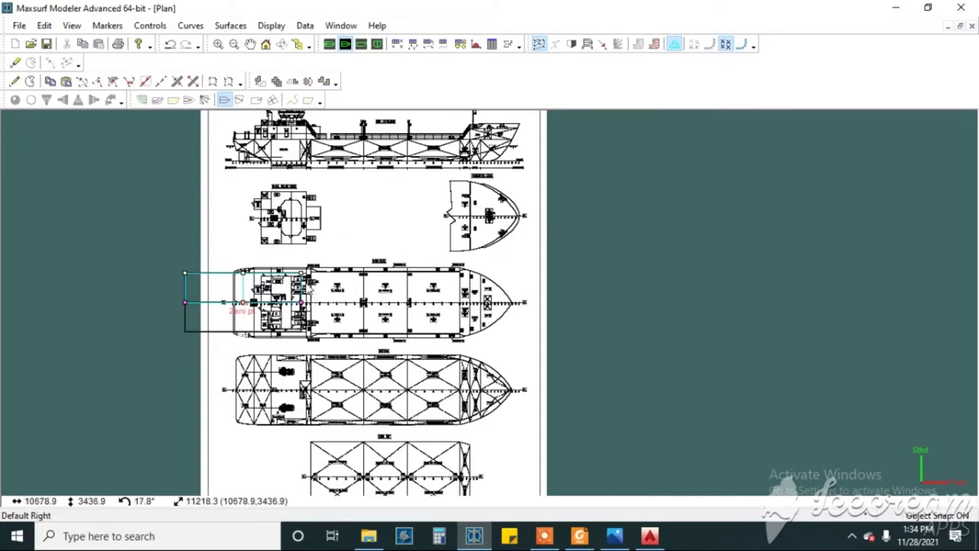
{"action": "scroll", "coordinate": [153, 301], "scroll_direction": "up", "scroll_amount": 2}
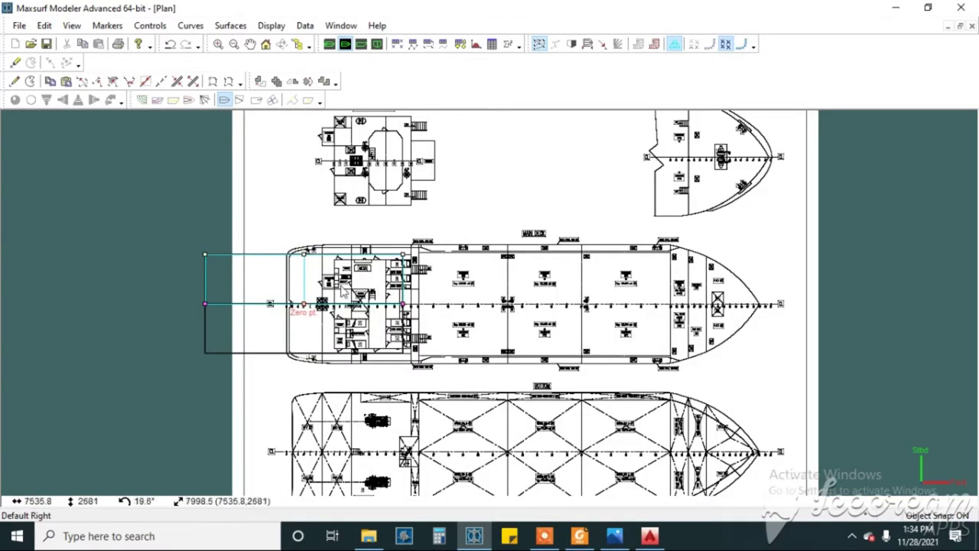
{"action": "double_click", "coordinate": [205, 303]}
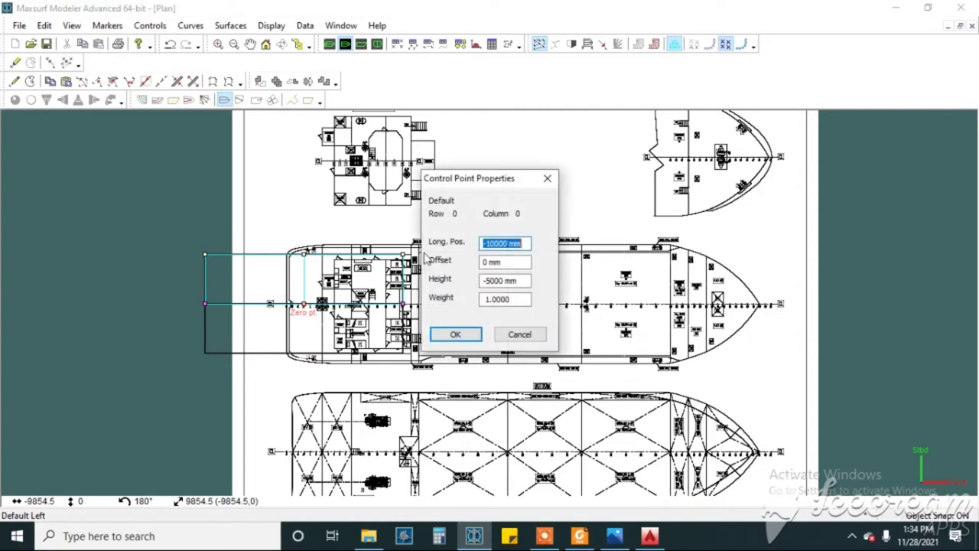
{"action": "left_click", "coordinate": [504, 243]}
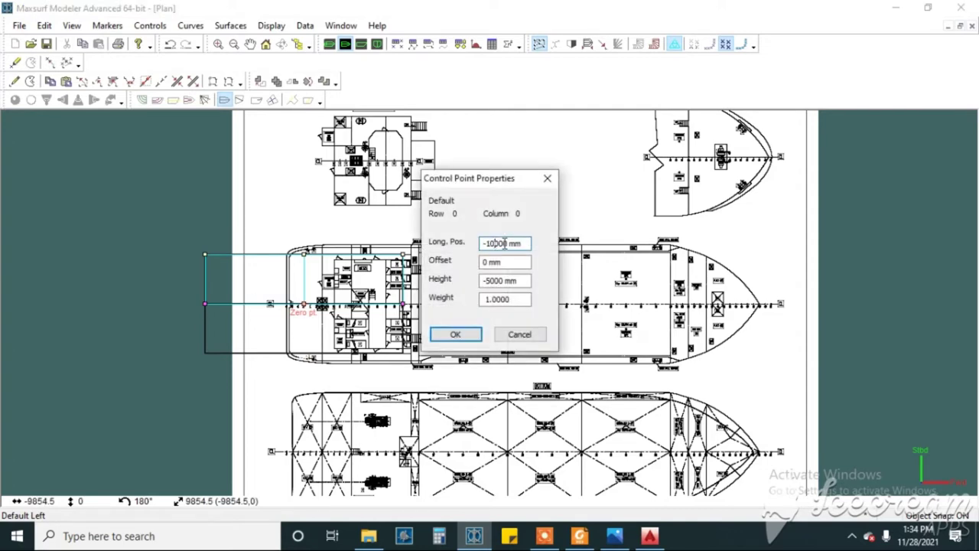
{"action": "left_click", "coordinate": [548, 179]}
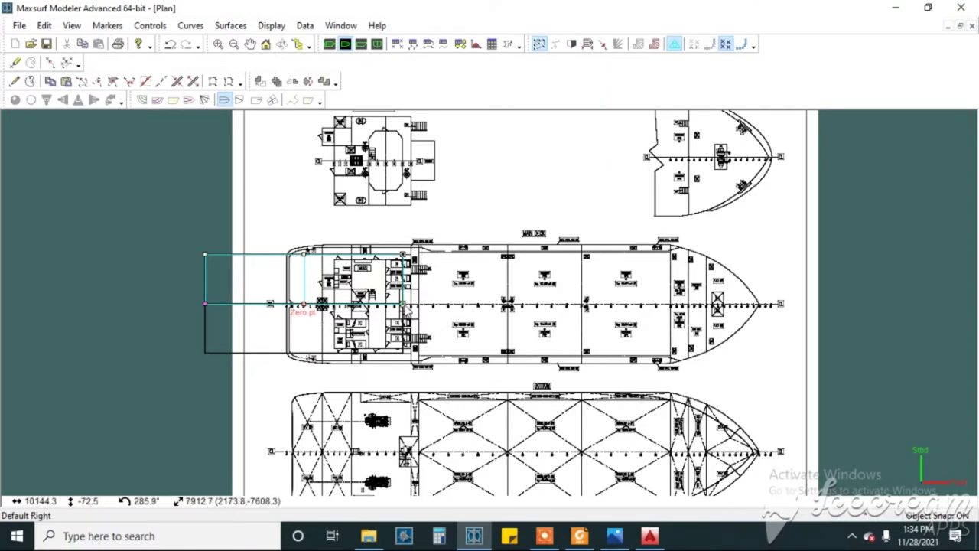
Move the Default surface's forward control points to about amidships and its middle column to about 12 m forward of the zero point.
{"action": "left_click_drag", "start_coordinate": [408, 310], "coordinate": [539, 365]}
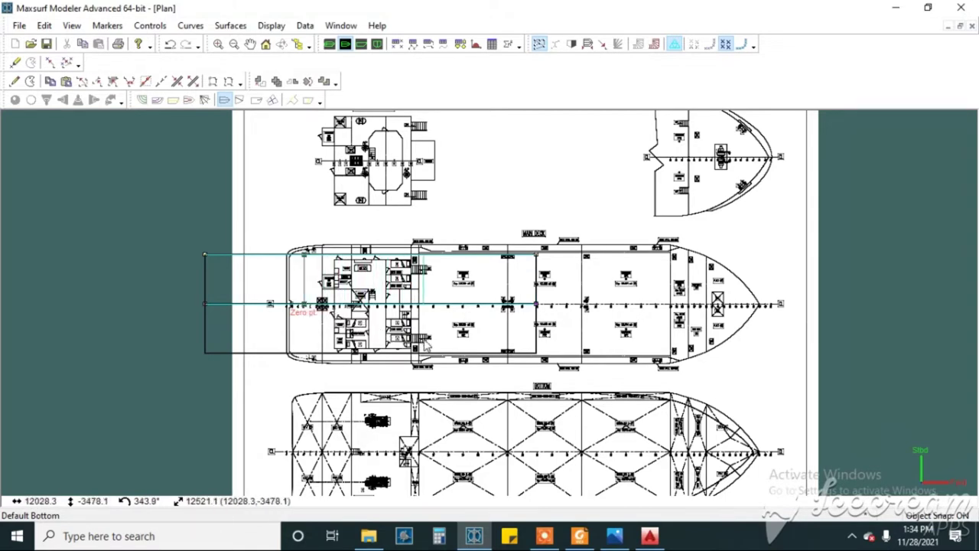
{"action": "left_click", "coordinate": [424, 340]}
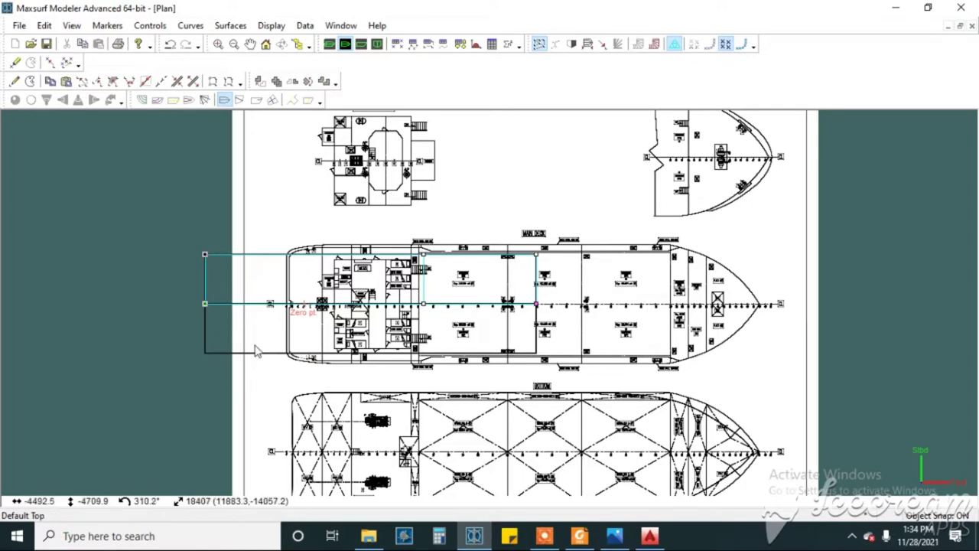
{"action": "left_click", "coordinate": [184, 307]}
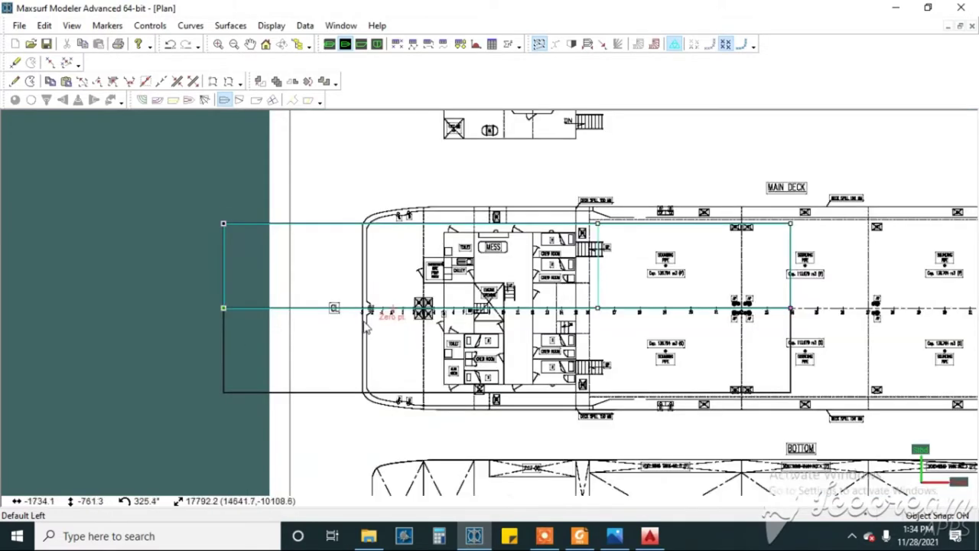
Switch to AutoCAD and examine the stern frames on the main deck plan and the side elevation around AP.
{"action": "left_click", "coordinate": [367, 320]}
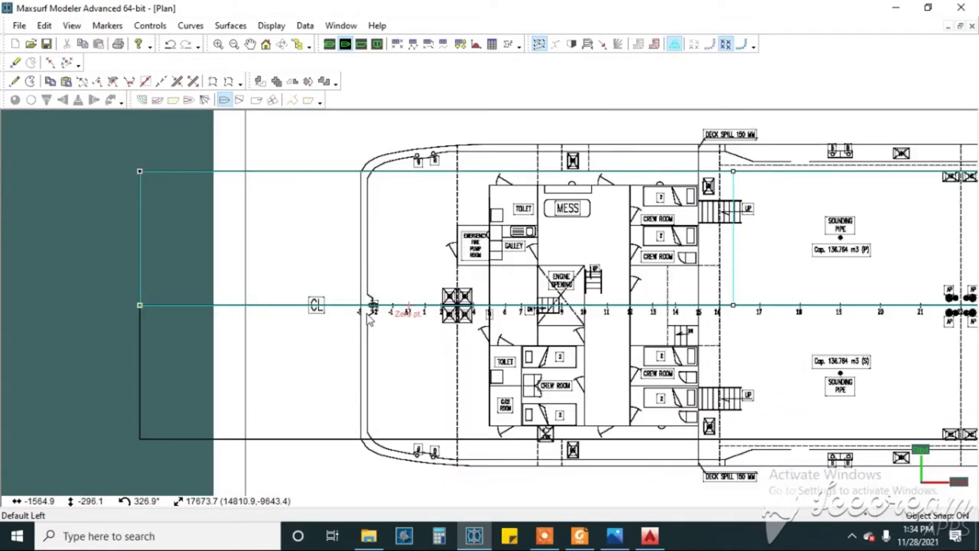
{"action": "scroll", "coordinate": [367, 320], "scroll_direction": "up", "scroll_amount": 1}
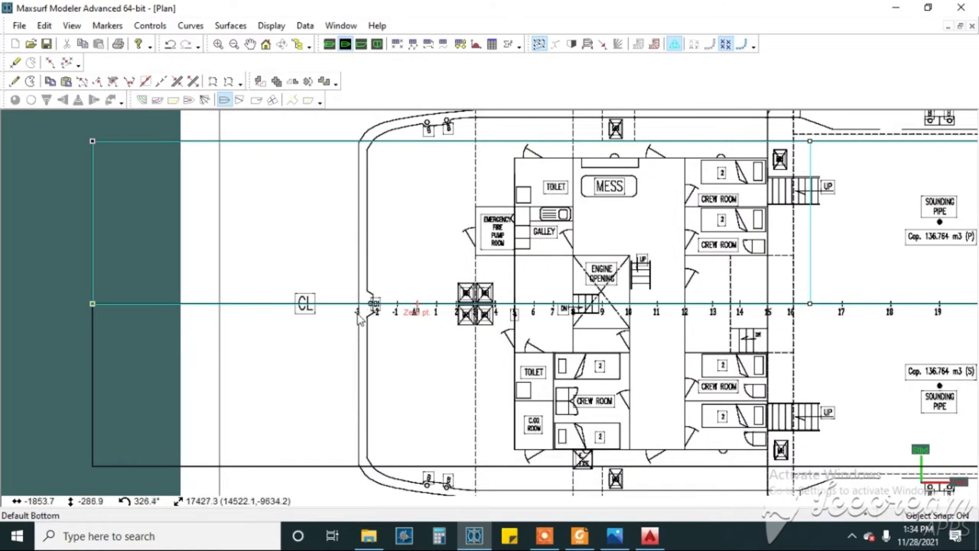
{"action": "left_click", "coordinate": [651, 537]}
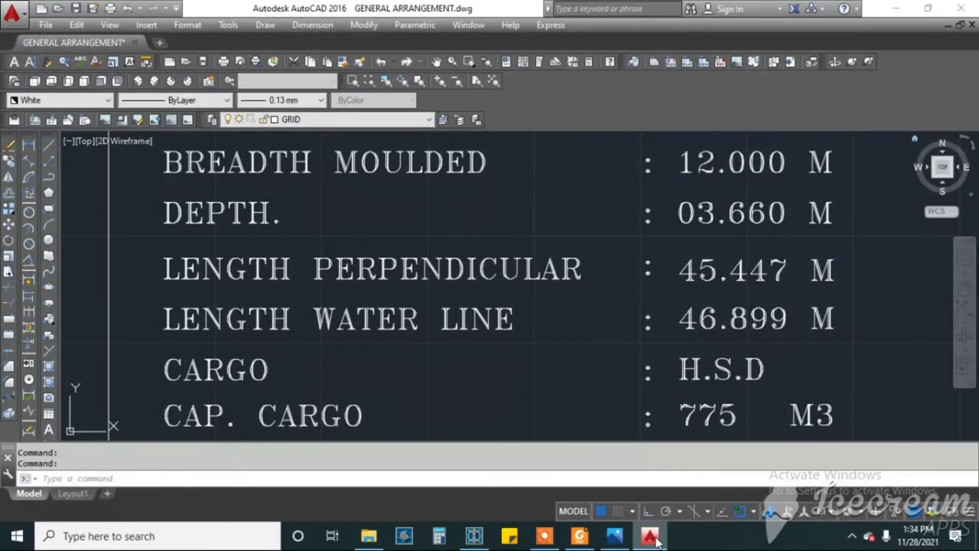
{"action": "scroll", "coordinate": [589, 327], "scroll_direction": "down", "scroll_amount": 10}
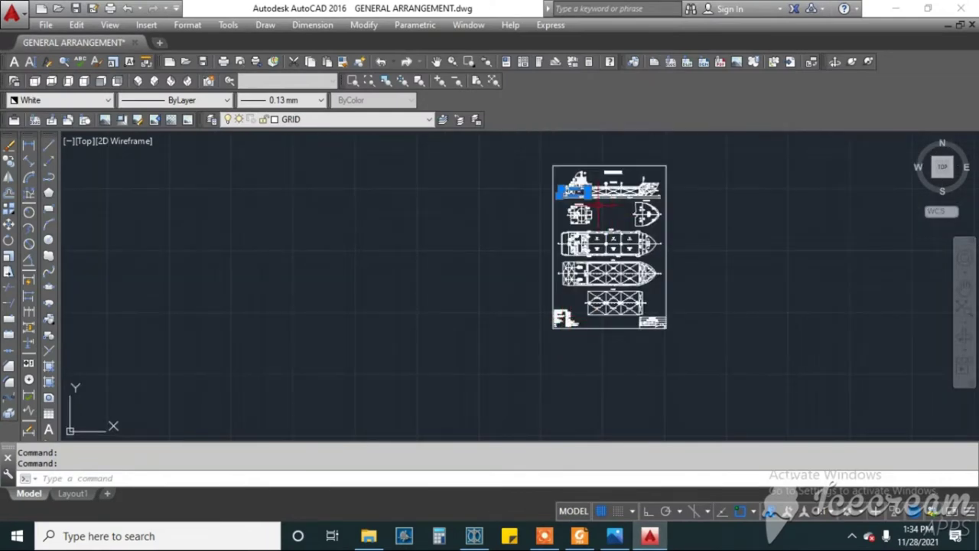
{"action": "scroll", "coordinate": [597, 205], "scroll_direction": "up", "scroll_amount": 5}
{"action": "scroll", "coordinate": [573, 285], "scroll_direction": "up", "scroll_amount": 5}
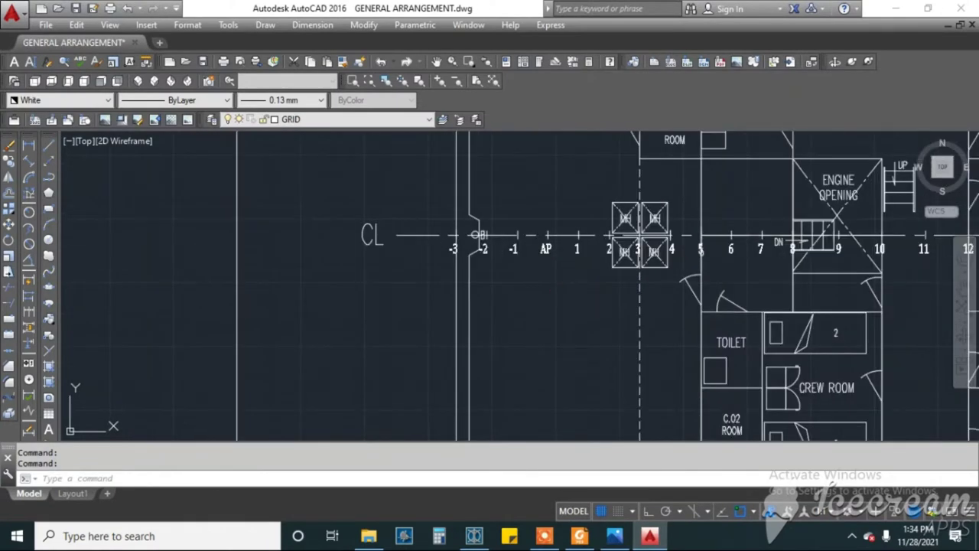
{"action": "key", "text": "Escape"}
{"action": "scroll", "coordinate": [579, 273], "scroll_direction": "down", "scroll_amount": 6}
{"action": "scroll", "coordinate": [525, 223], "scroll_direction": "down", "scroll_amount": 1}
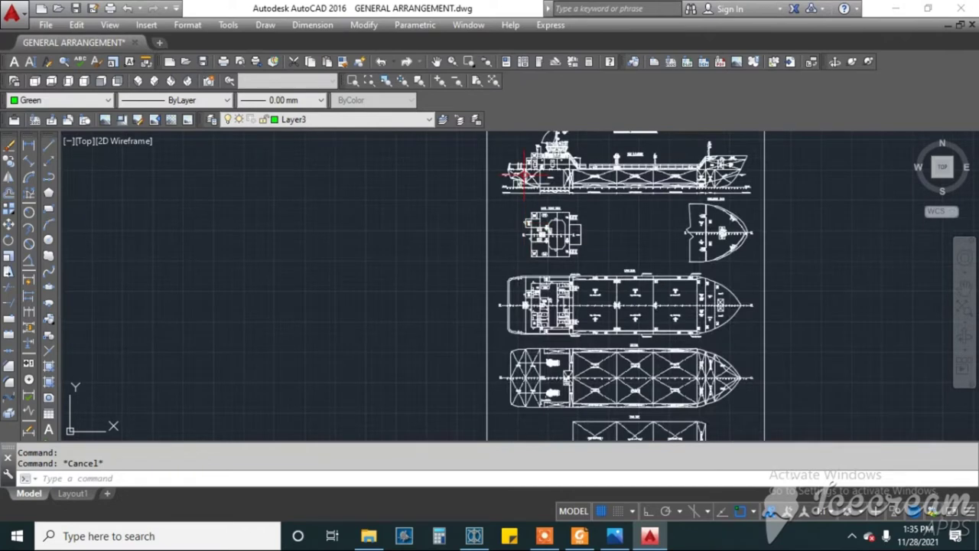
{"action": "scroll", "coordinate": [524, 176], "scroll_direction": "up", "scroll_amount": 5}
{"action": "scroll", "coordinate": [517, 279], "scroll_direction": "down", "scroll_amount": 1}
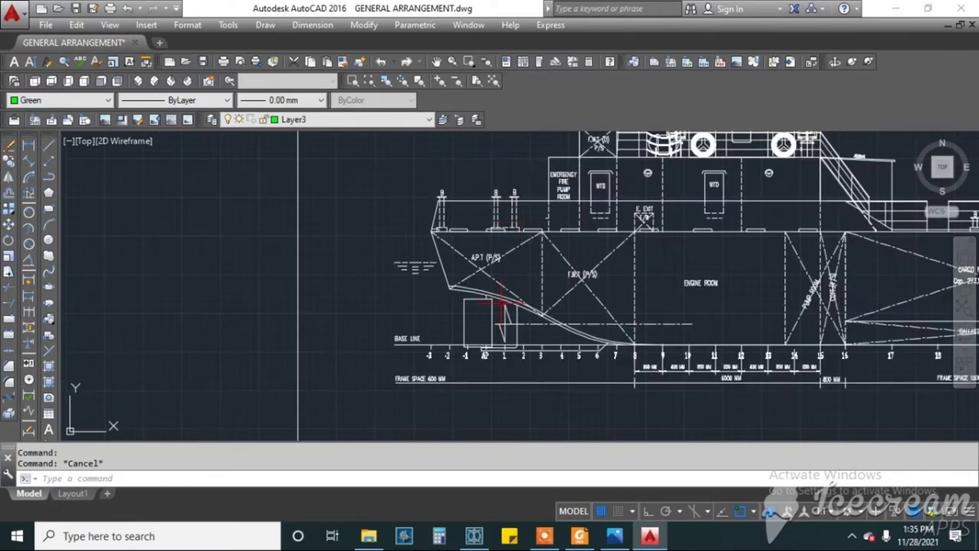
Draw a vertical line with Ortho on from the base of the side elevation at AP up above the deck.
{"action": "type", "text": "l"}
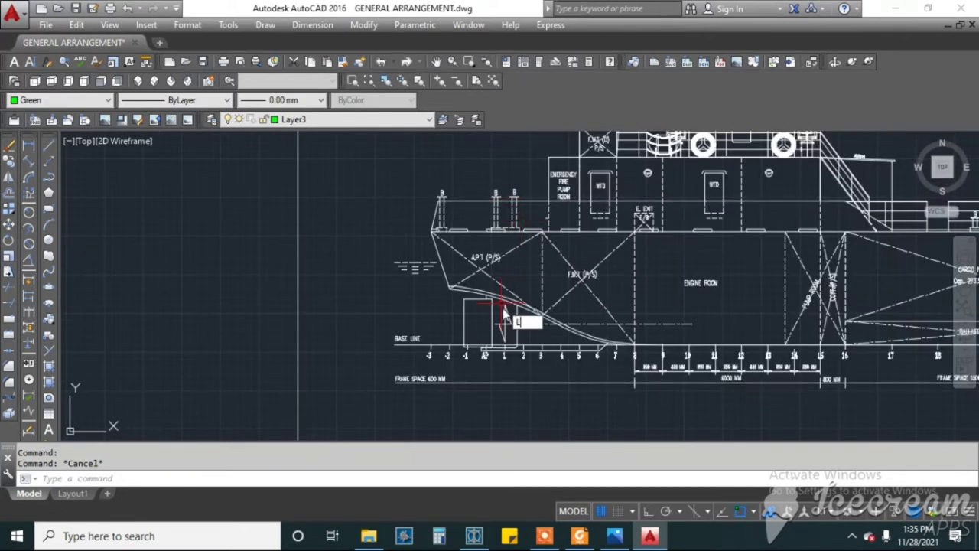
{"action": "key", "text": "Return"}
{"action": "scroll", "coordinate": [493, 312], "scroll_direction": "up", "scroll_amount": 2}
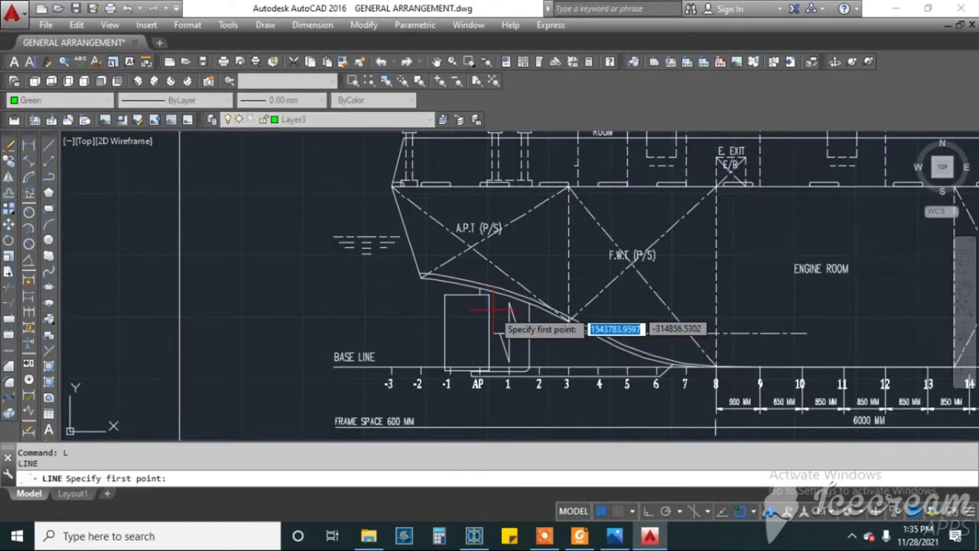
{"action": "scroll", "coordinate": [482, 344], "scroll_direction": "up", "scroll_amount": 3}
{"action": "left_click", "coordinate": [466, 376]}
{"action": "scroll", "coordinate": [468, 382], "scroll_direction": "down", "scroll_amount": 5}
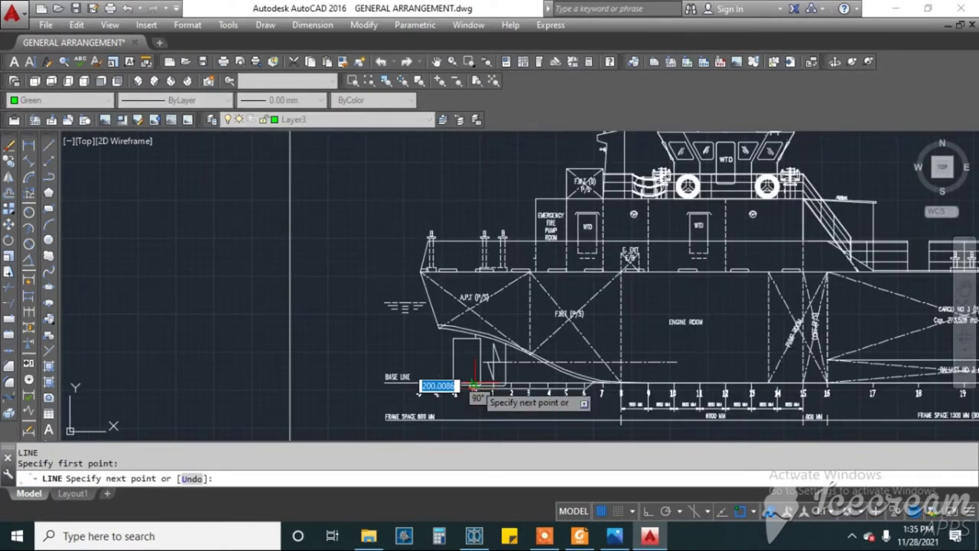
{"action": "left_click", "coordinate": [647, 511]}
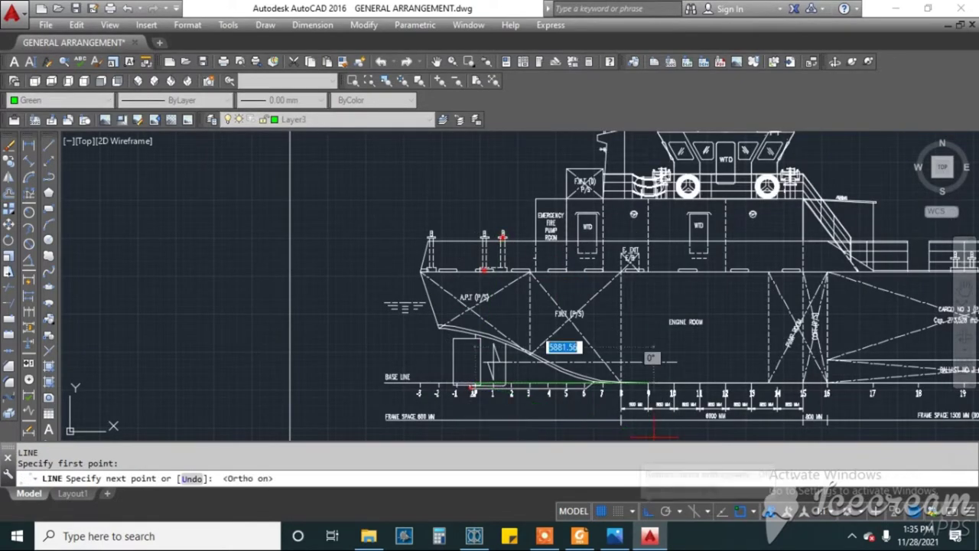
{"action": "left_click", "coordinate": [473, 186]}
{"action": "key", "text": "Return"}
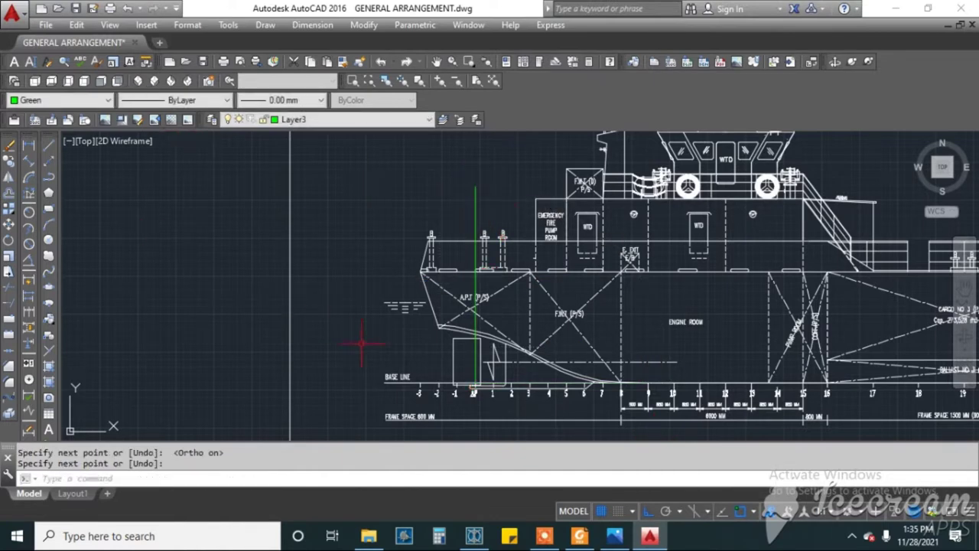
Add a linear dimension above the stern from the transom's deck corner to the AP line and read its value.
{"action": "left_click", "coordinate": [32, 148]}
{"action": "scroll", "coordinate": [399, 256], "scroll_direction": "up", "scroll_amount": 5}
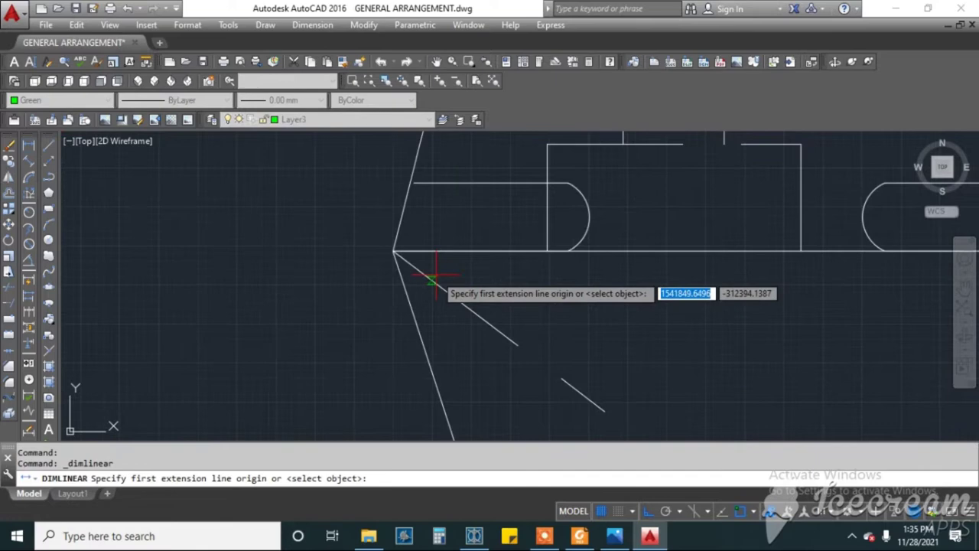
{"action": "left_click", "coordinate": [398, 251]}
{"action": "scroll", "coordinate": [440, 249], "scroll_direction": "down", "scroll_amount": 4}
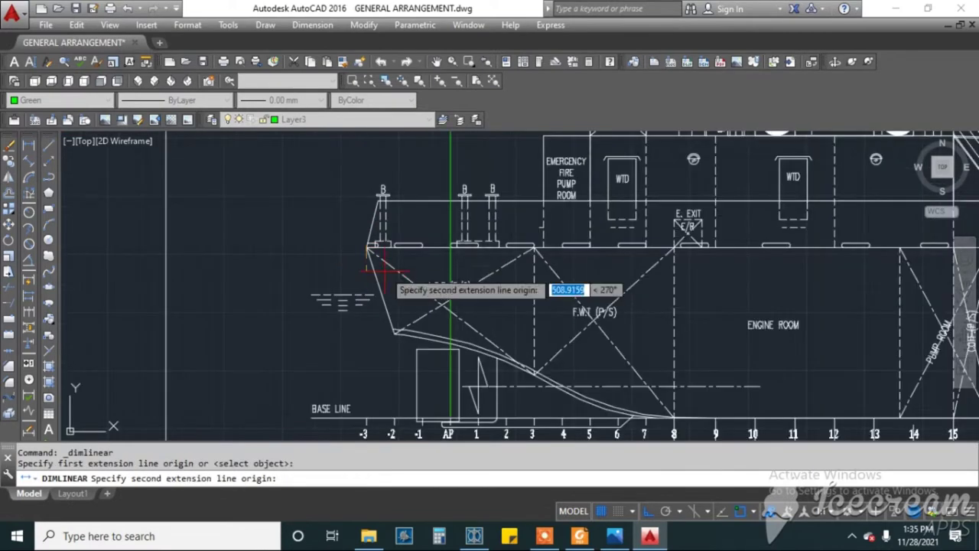
{"action": "left_click", "coordinate": [450, 246]}
{"action": "scroll", "coordinate": [451, 249], "scroll_direction": "down", "scroll_amount": 4}
{"action": "left_click", "coordinate": [444, 200]}
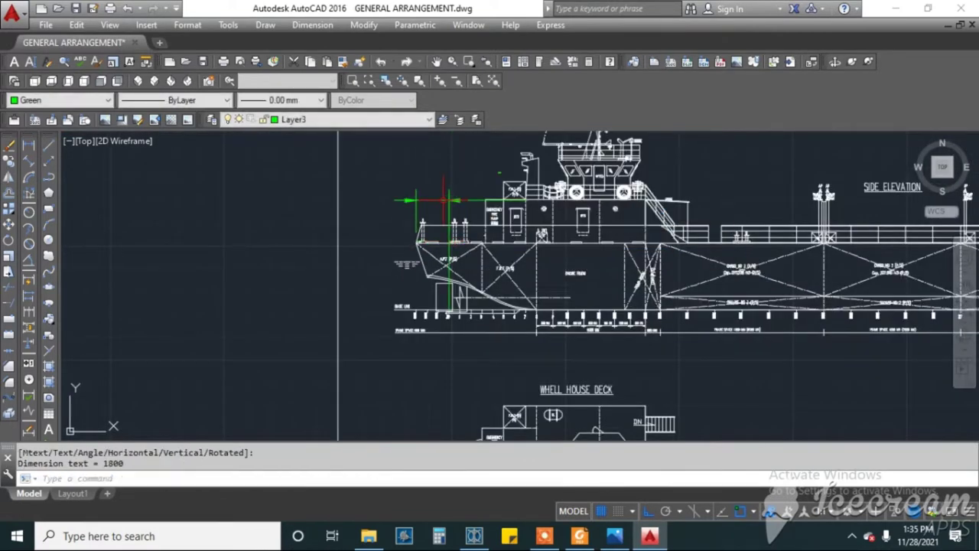
{"action": "scroll", "coordinate": [444, 200], "scroll_direction": "up", "scroll_amount": 8}
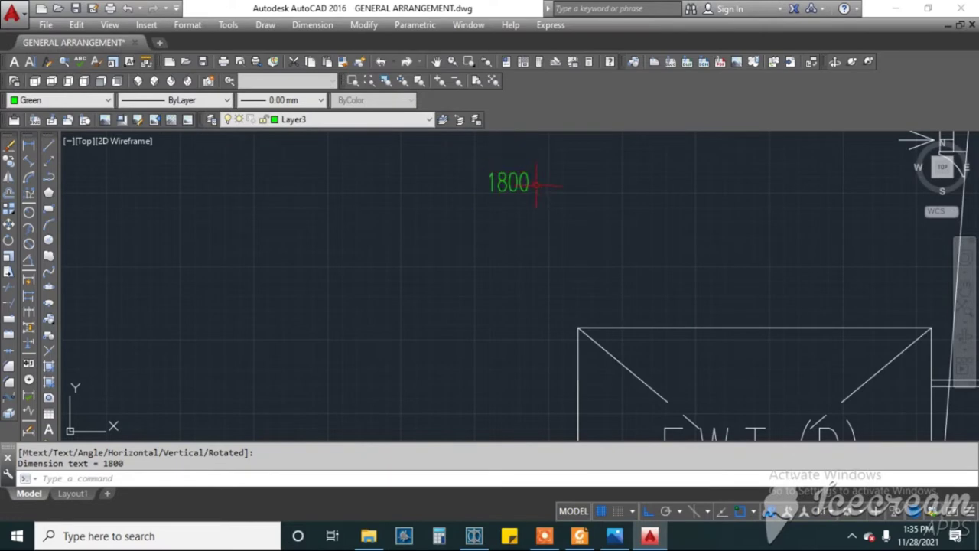
{"action": "scroll", "coordinate": [485, 162], "scroll_direction": "down", "scroll_amount": 6}
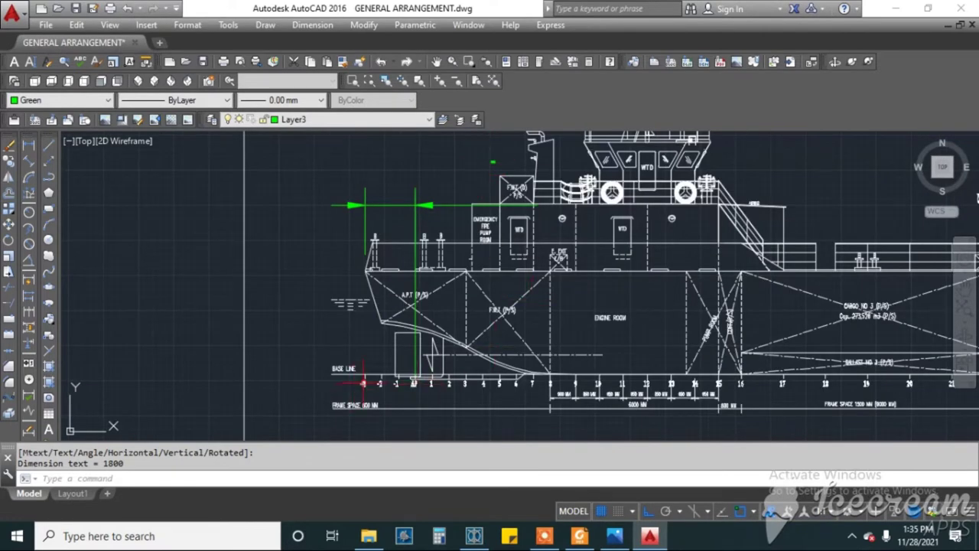
Return to Maxsurf Modeler and set the longitudinal position of the Default surface's aftmost control point column to -1800 mm.
{"action": "left_click", "coordinate": [476, 538]}
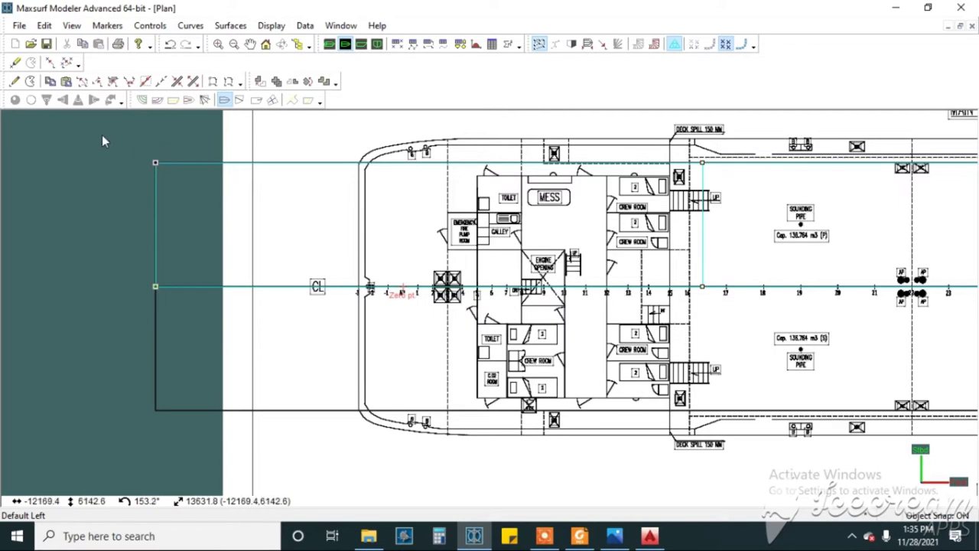
{"action": "mouse_move", "coordinate": [101, 134]}
{"action": "left_mouse_down"}
{"action": "mouse_move", "coordinate": [204, 356]}
{"action": "mouse_move", "coordinate": [204, 388]}
{"action": "left_mouse_up"}
{"action": "left_click", "coordinate": [165, 27]}
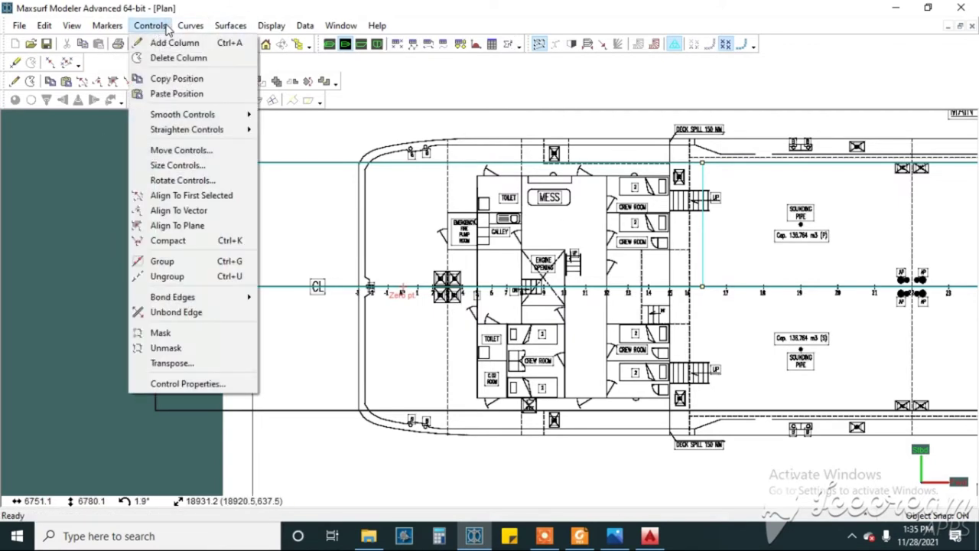
{"action": "left_click", "coordinate": [187, 384]}
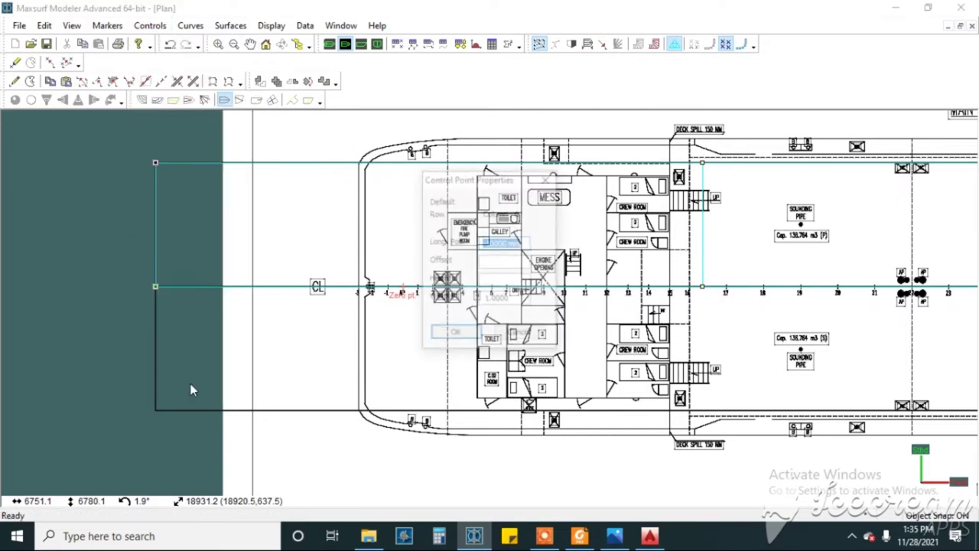
{"action": "left_click", "coordinate": [504, 243]}
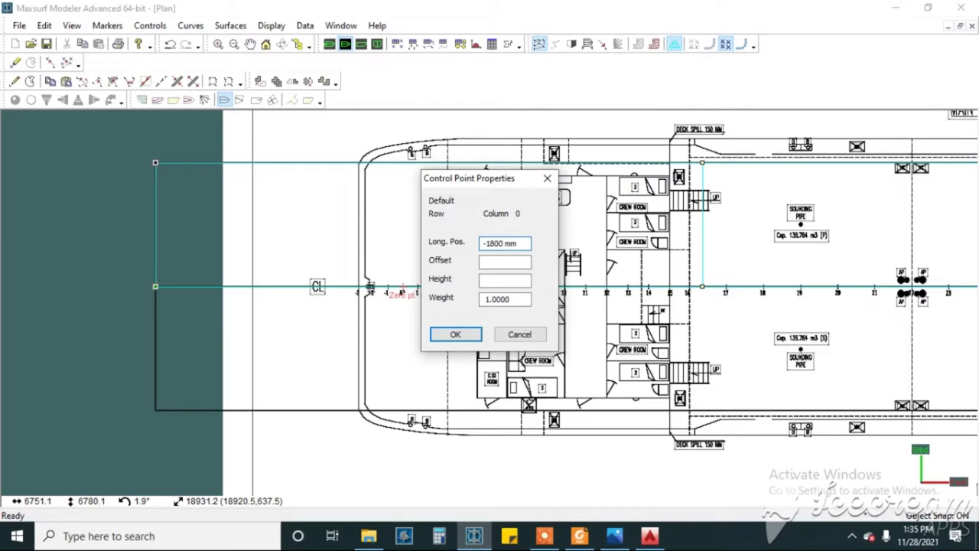
{"action": "left_click", "coordinate": [456, 334]}
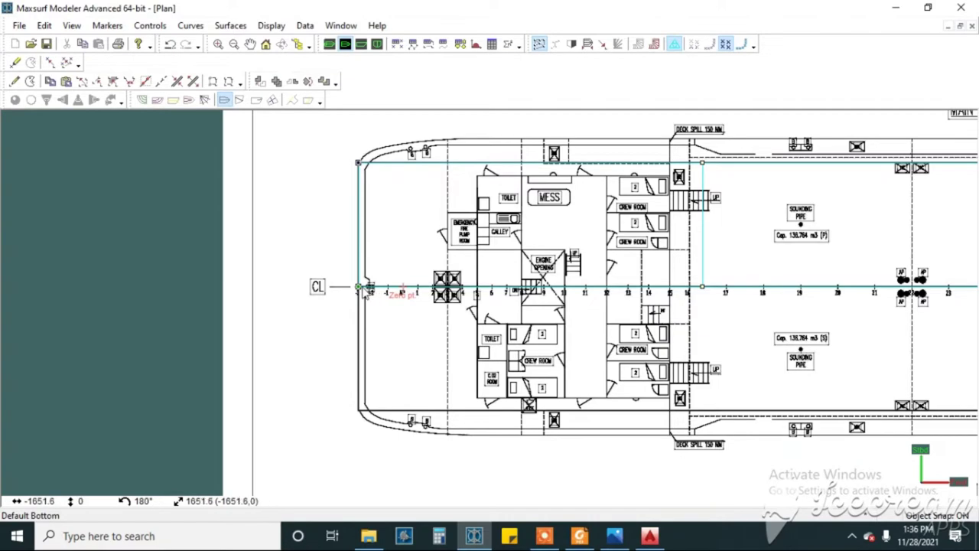
{"action": "scroll", "coordinate": [365, 296], "scroll_direction": "up", "scroll_amount": 2}
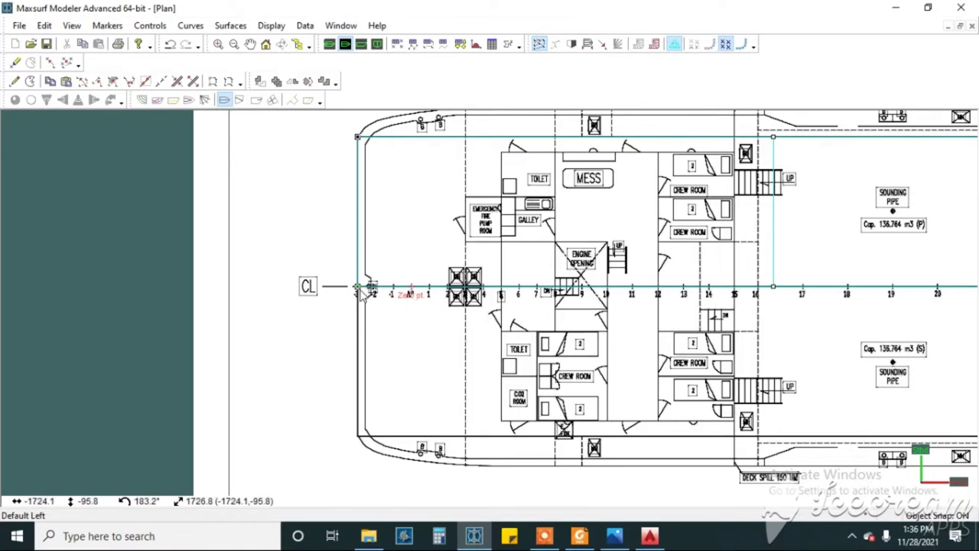
{"action": "scroll", "coordinate": [375, 314], "scroll_direction": "up", "scroll_amount": 4}
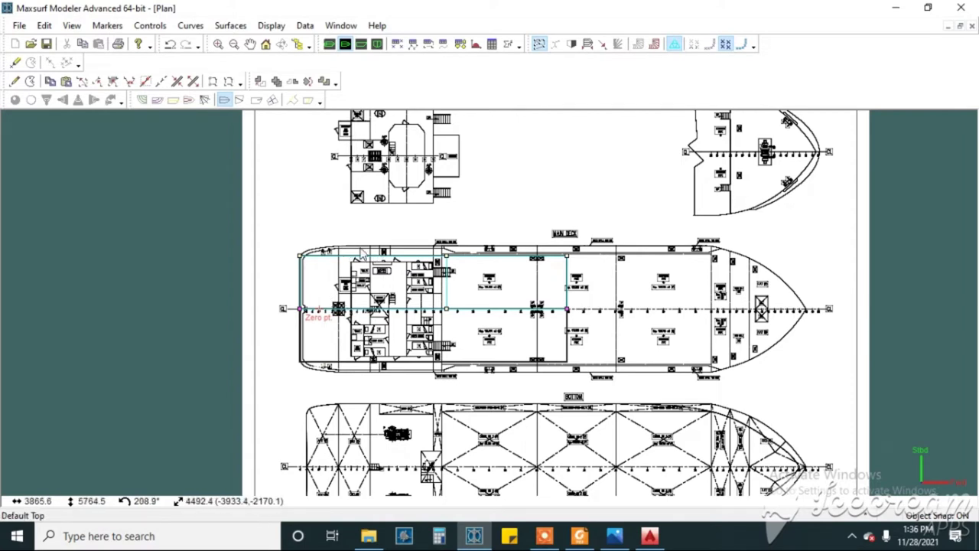
Switch to Profile view and import GENERAL ARRANGEMENT.JPG as its image background.
{"action": "left_click", "coordinate": [361, 45]}
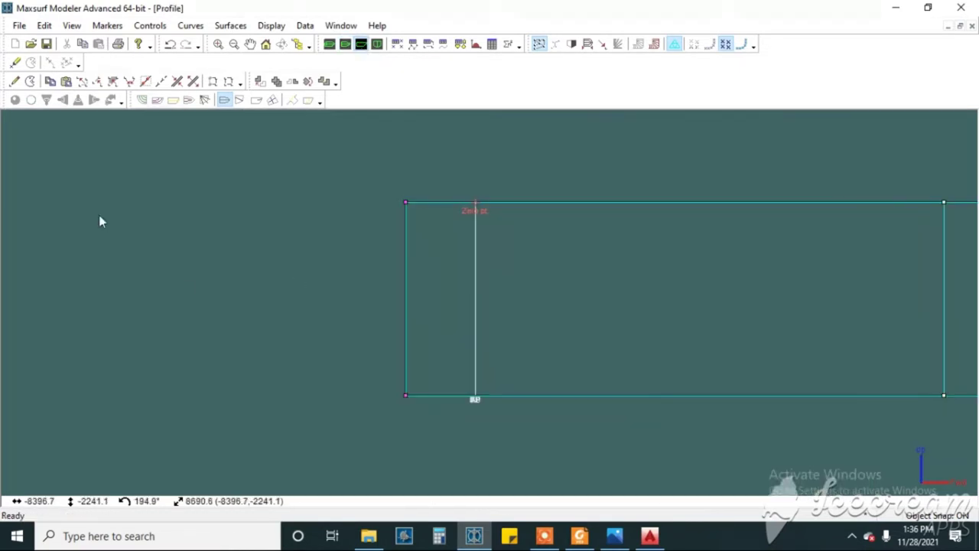
{"action": "left_click", "coordinate": [19, 26]}
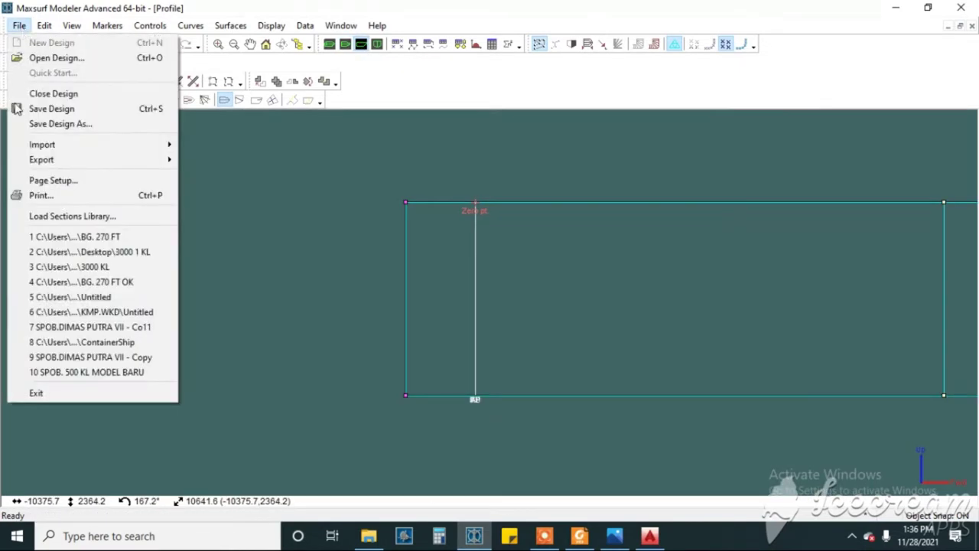
{"action": "mouse_move", "coordinate": [83, 149]}
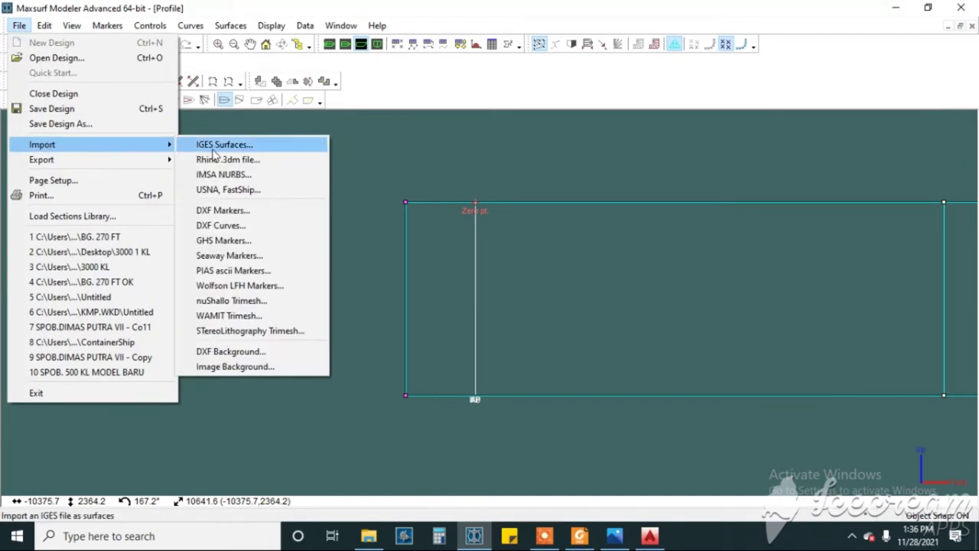
{"action": "left_click", "coordinate": [234, 368]}
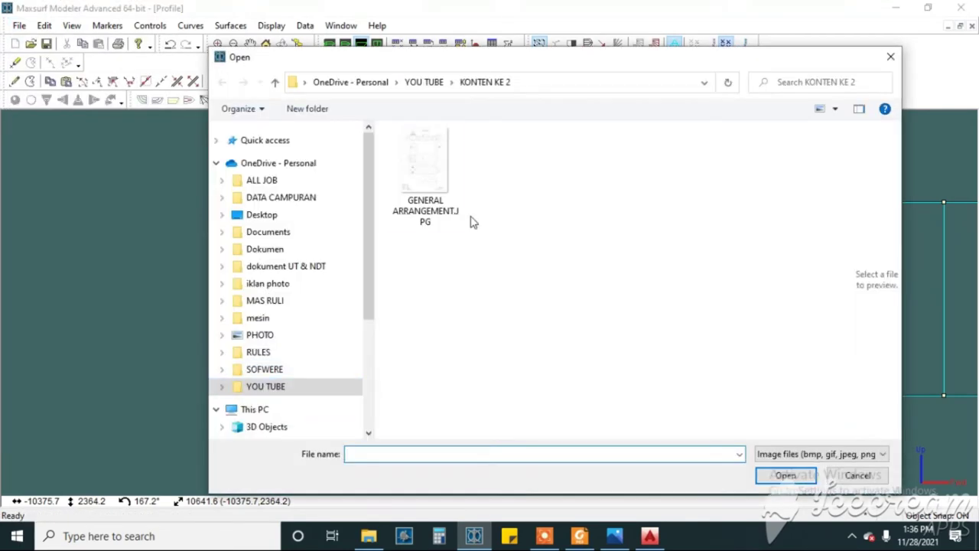
{"action": "left_click", "coordinate": [428, 178]}
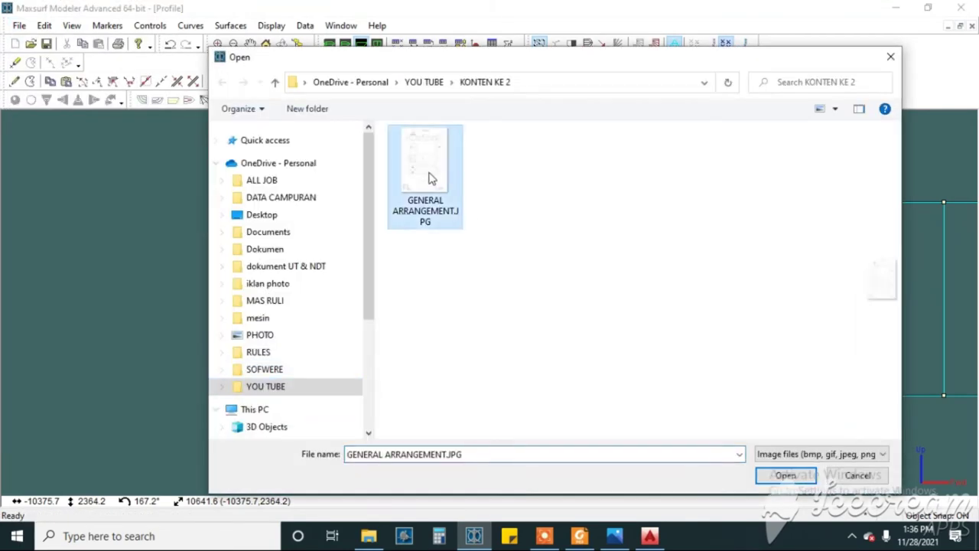
{"action": "left_click", "coordinate": [785, 475]}
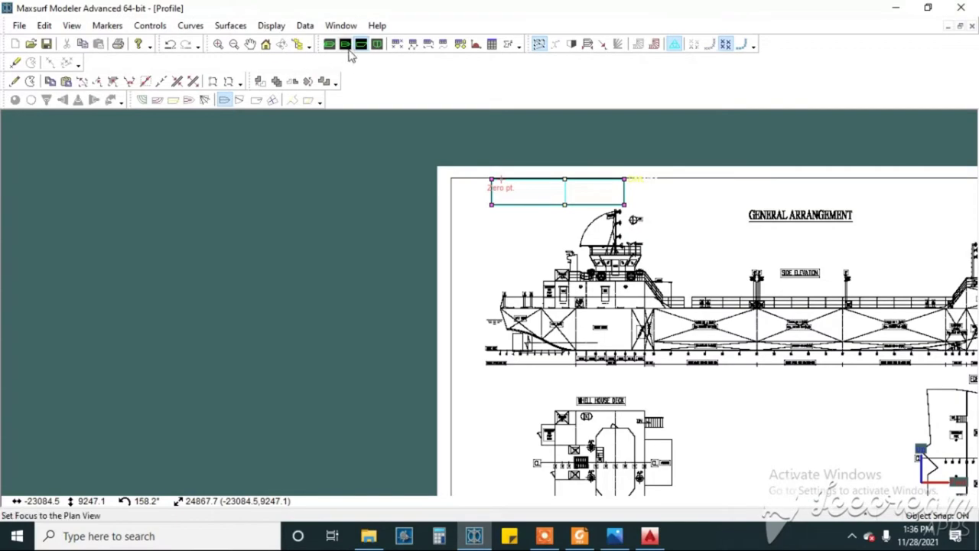
Set the background image's zero point at the AP mark on the side elevation's base line.
{"action": "scroll", "coordinate": [543, 263], "scroll_direction": "down", "scroll_amount": 2}
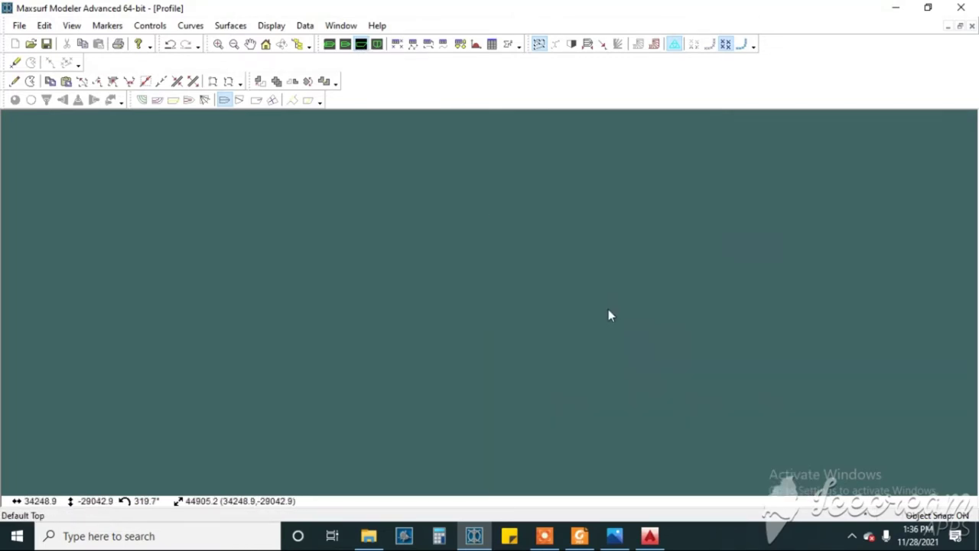
{"action": "scroll", "coordinate": [608, 316], "scroll_direction": "up", "scroll_amount": 3}
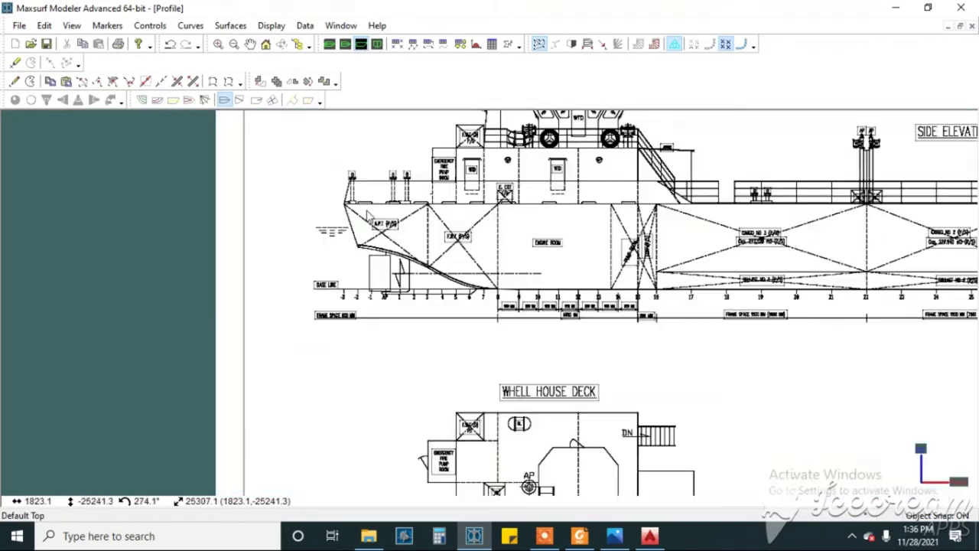
{"action": "left_click", "coordinate": [270, 25]}
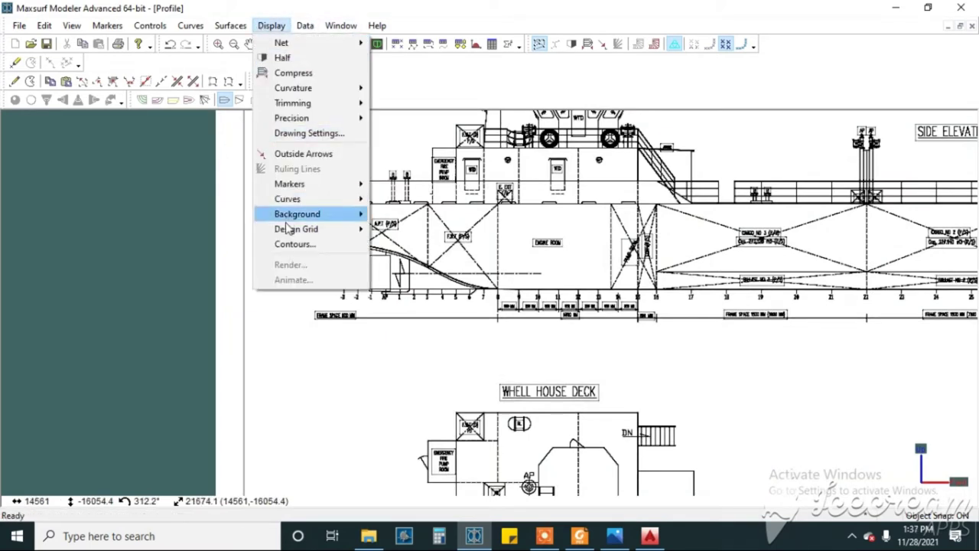
{"action": "mouse_move", "coordinate": [287, 215]}
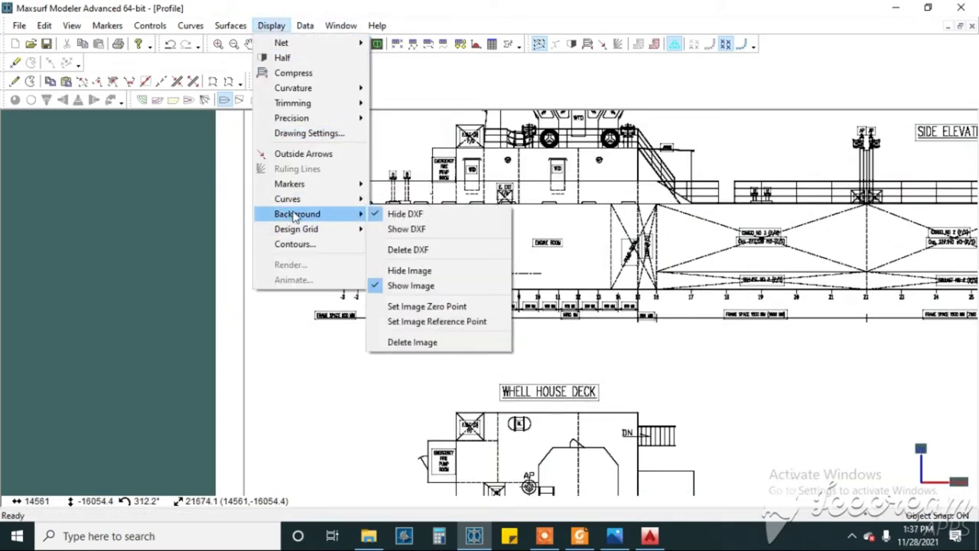
{"action": "left_click", "coordinate": [426, 306]}
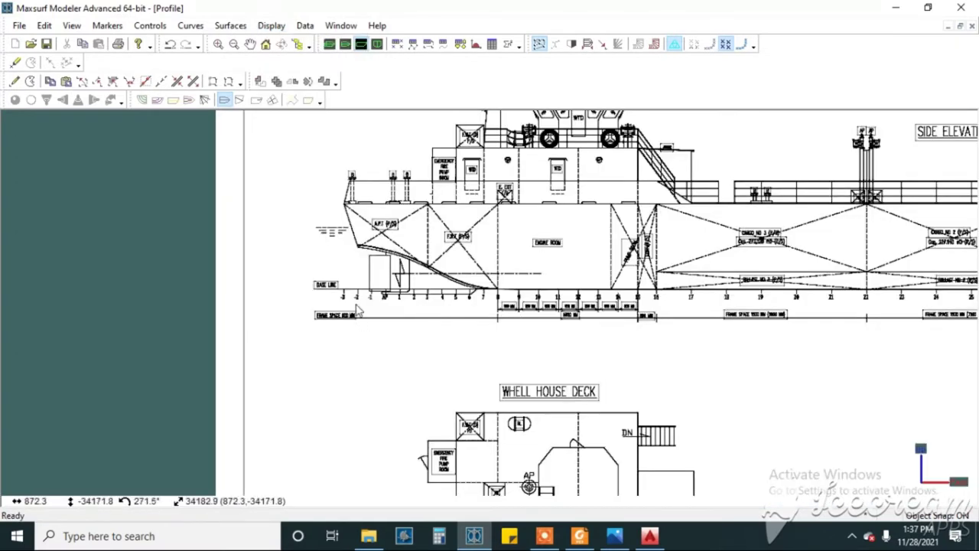
{"action": "left_click", "coordinate": [384, 299]}
{"action": "scroll", "coordinate": [388, 295], "scroll_direction": "up", "scroll_amount": 2}
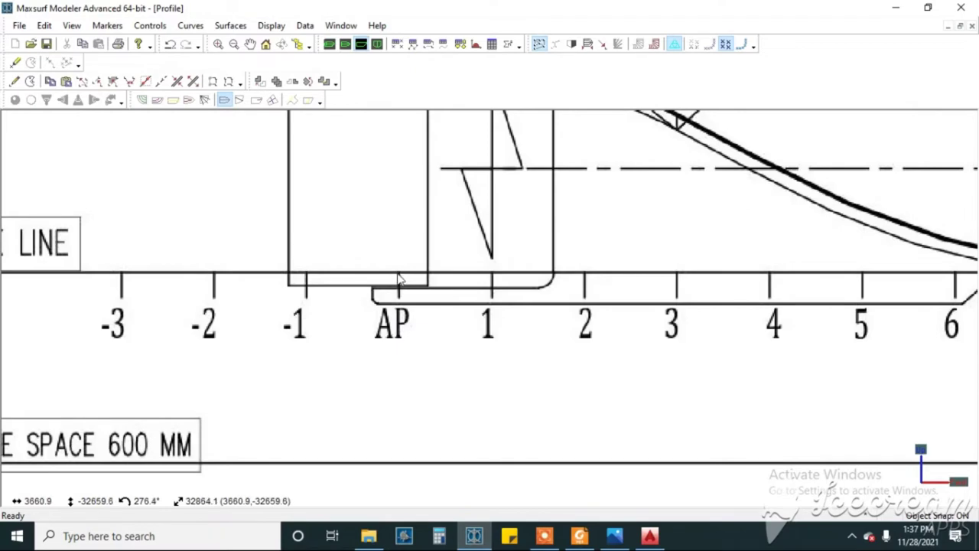
Place the background image's reference point where the waterline meets the bow's stem in the side elevation.
{"action": "scroll", "coordinate": [398, 280], "scroll_direction": "down", "scroll_amount": 3}
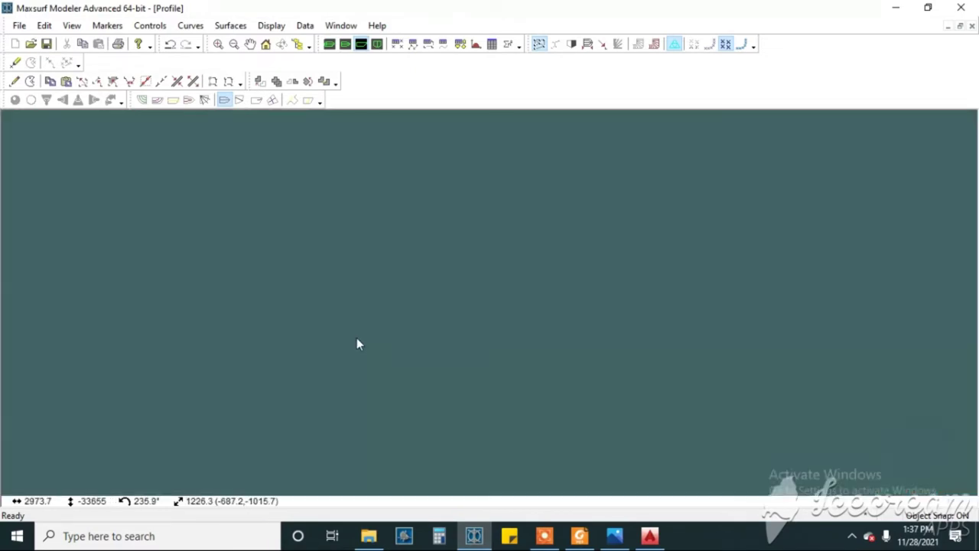
{"action": "scroll", "coordinate": [360, 335], "scroll_direction": "down", "scroll_amount": 3}
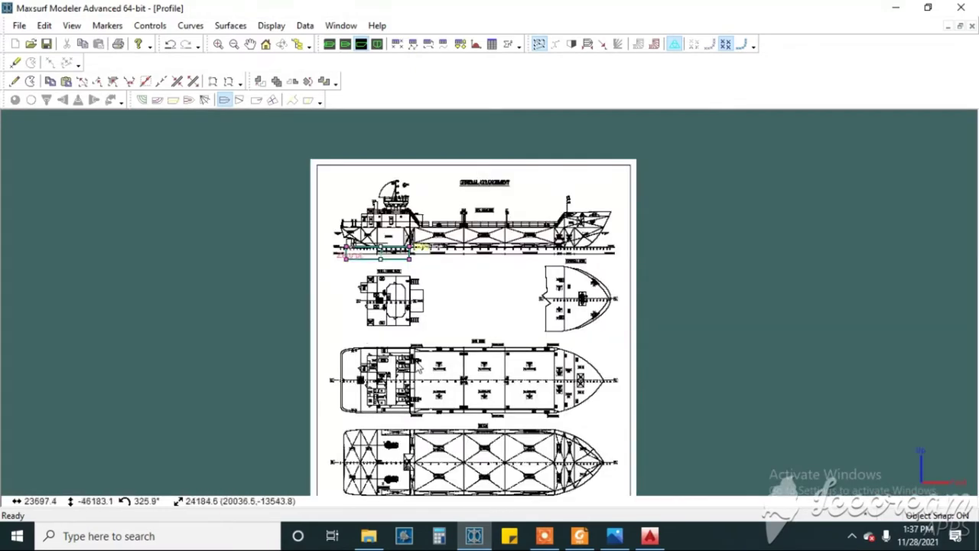
{"action": "scroll", "coordinate": [503, 207], "scroll_direction": "up", "scroll_amount": 1}
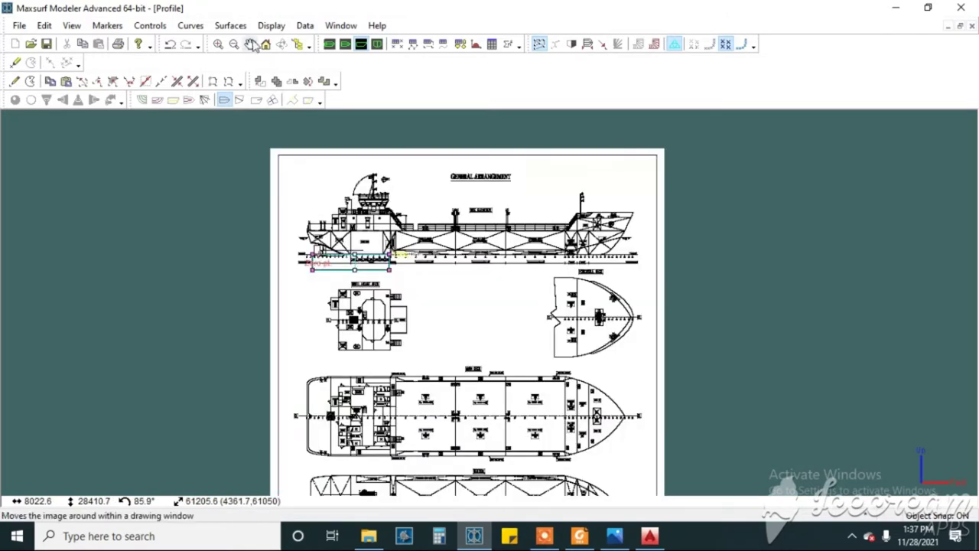
{"action": "left_click", "coordinate": [265, 28]}
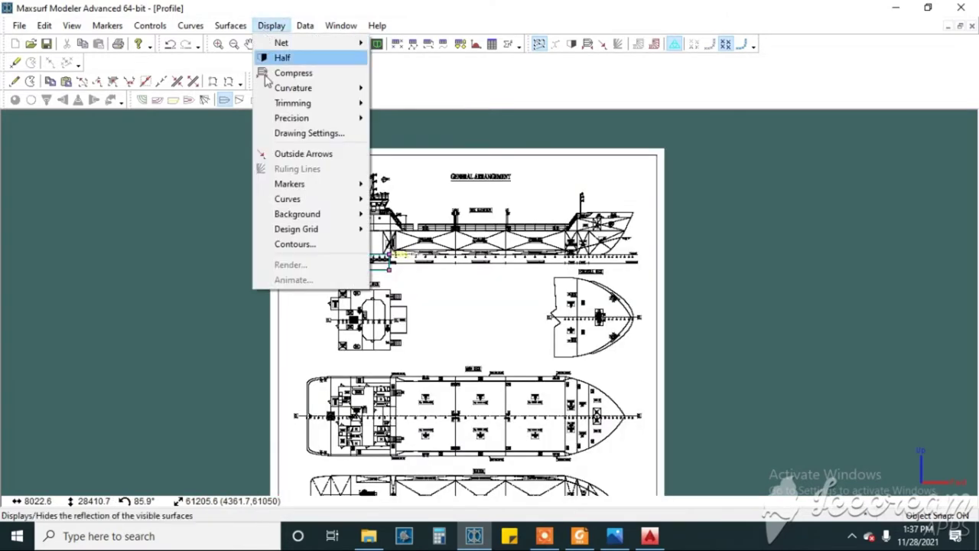
{"action": "mouse_move", "coordinate": [292, 214]}
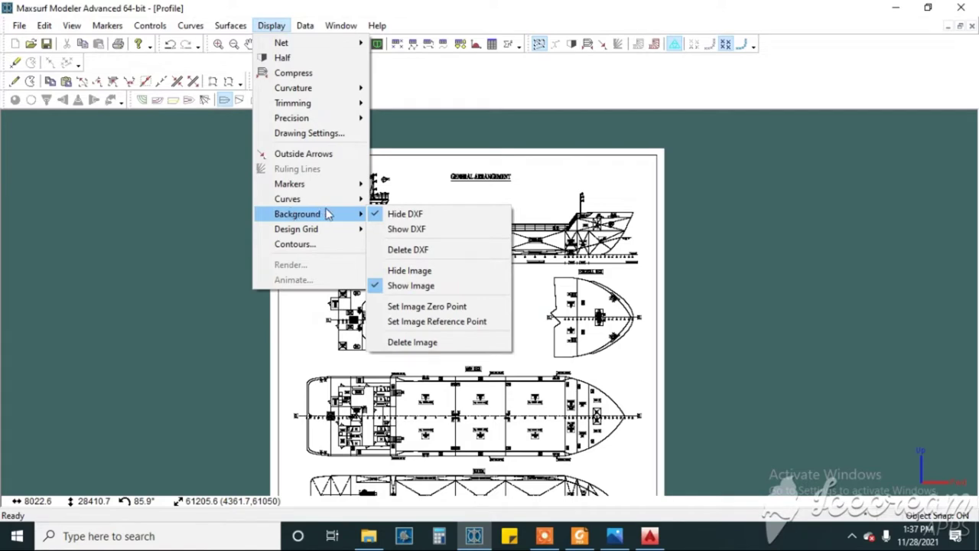
{"action": "left_click", "coordinate": [433, 323]}
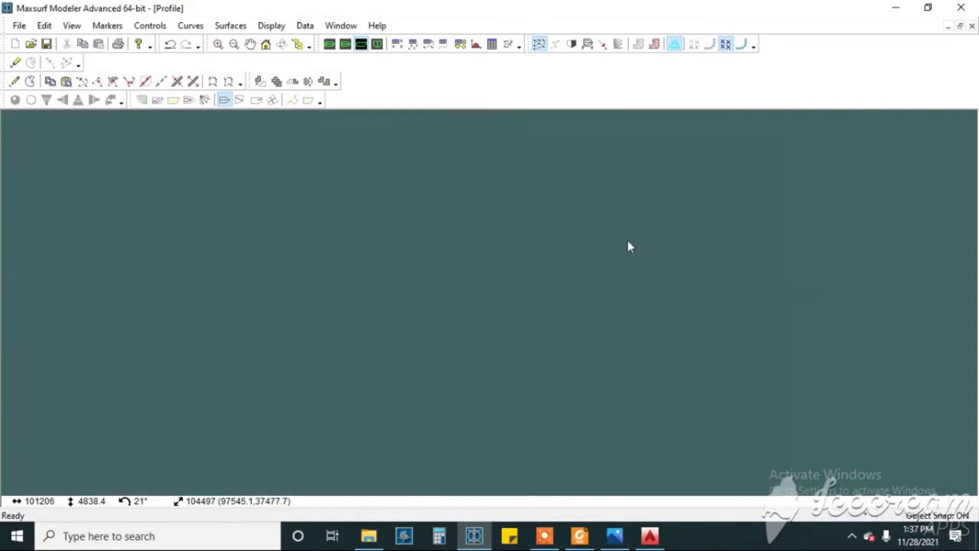
{"action": "scroll", "coordinate": [627, 244], "scroll_direction": "up", "scroll_amount": 2}
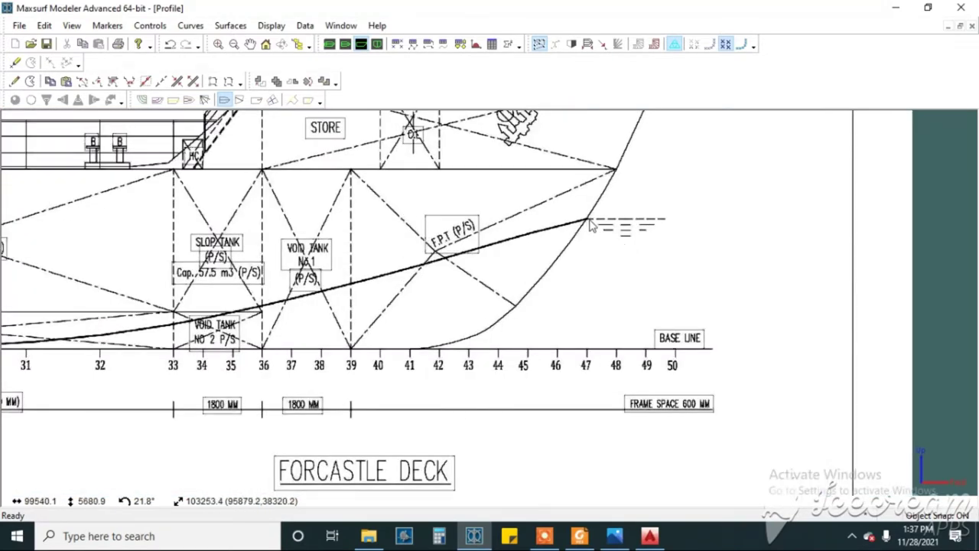
{"action": "left_click", "coordinate": [589, 223]}
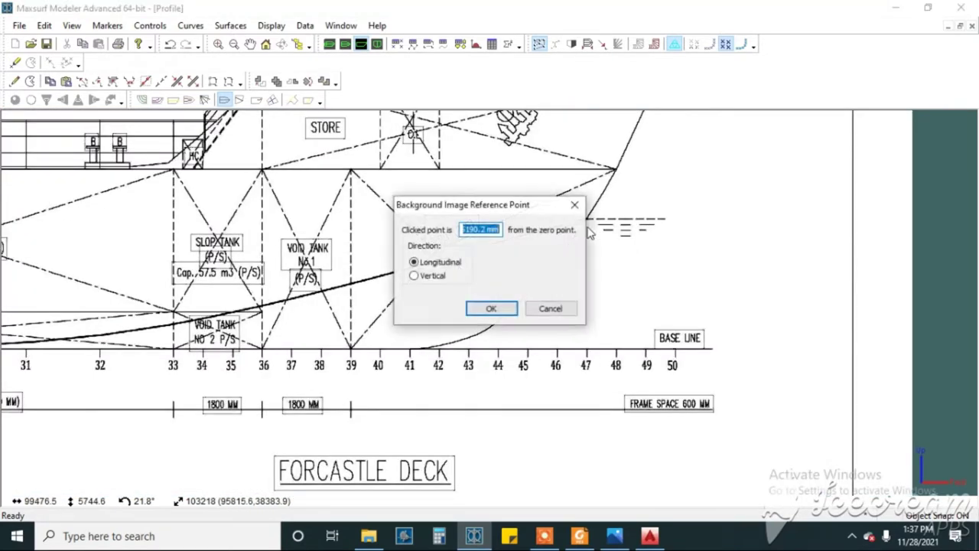
Switch to AutoCAD and look up the length perpendicular in the Principal Particulars of the general arrangement drawing.
{"action": "left_click", "coordinate": [646, 537]}
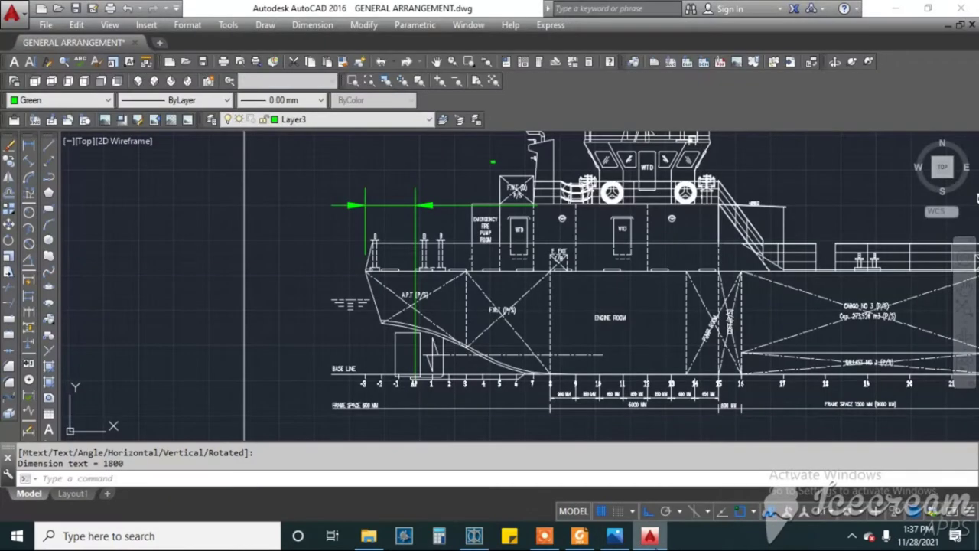
{"action": "scroll", "coordinate": [337, 389], "scroll_direction": "down", "scroll_amount": 10}
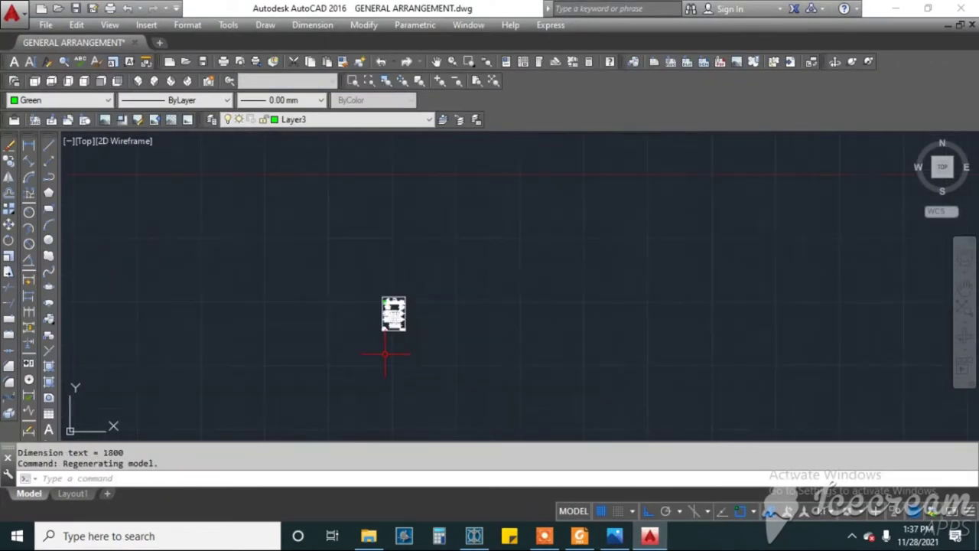
{"action": "scroll", "coordinate": [383, 336], "scroll_direction": "up", "scroll_amount": 12}
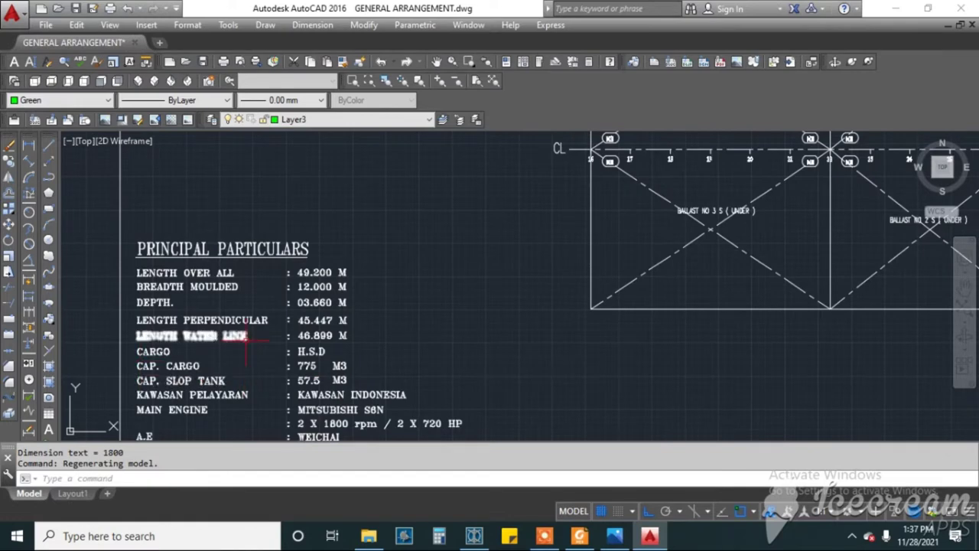
{"action": "scroll", "coordinate": [305, 329], "scroll_direction": "up", "scroll_amount": 4}
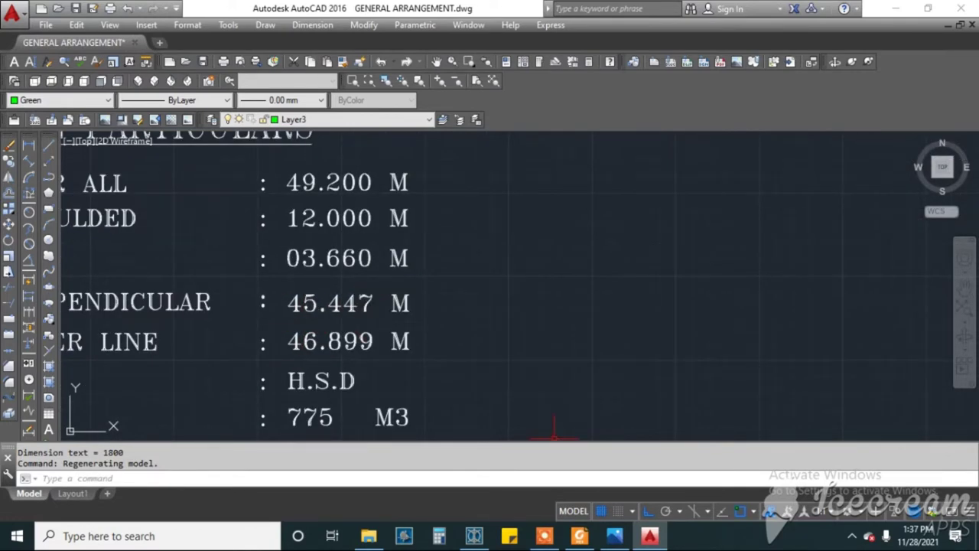
Return to Maxsurf Modeler and set the reference point's distance from the zero point to 45447 mm in the Longitudinal direction.
{"action": "left_click", "coordinate": [475, 537]}
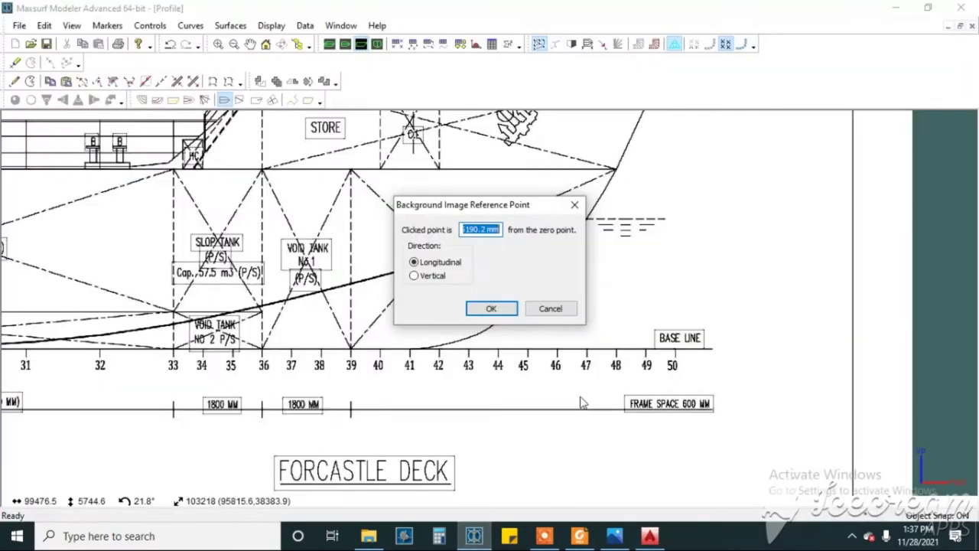
{"action": "double_click", "coordinate": [485, 228]}
{"action": "type", "text": "45447"}
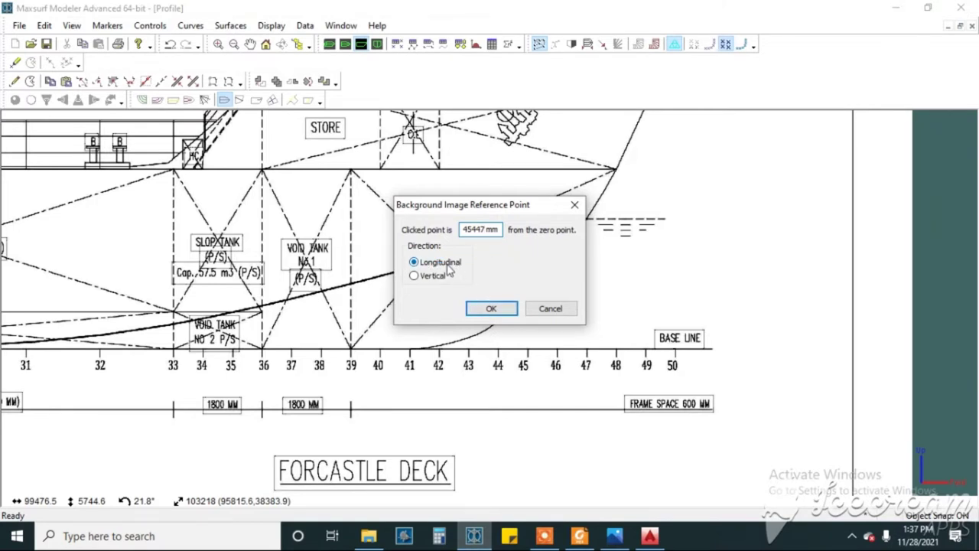
{"action": "left_click", "coordinate": [500, 310]}
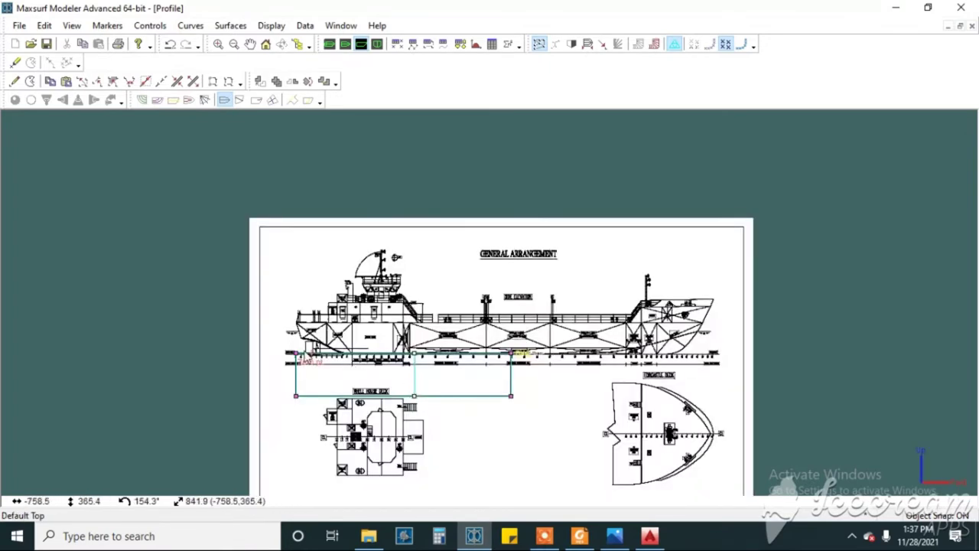
{"action": "scroll", "coordinate": [323, 356], "scroll_direction": "up", "scroll_amount": 1}
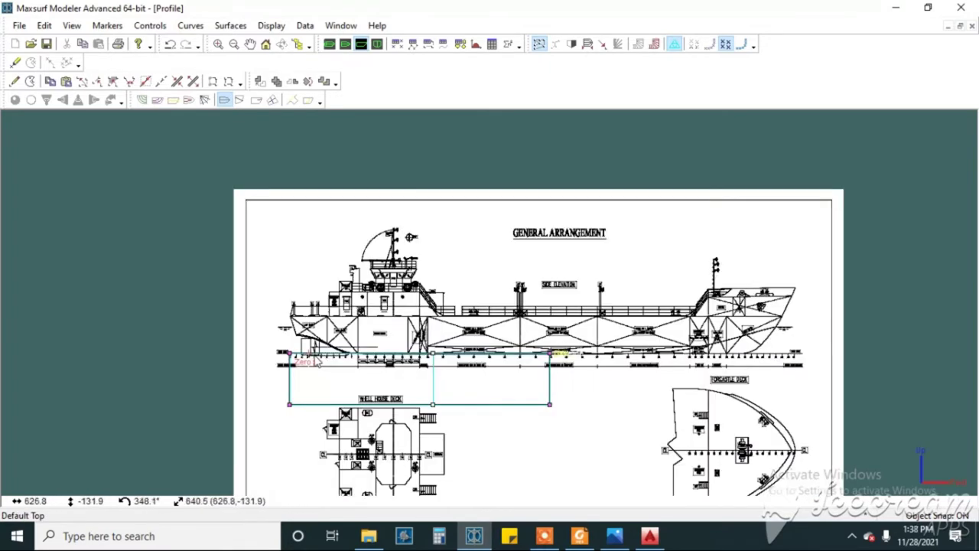
{"action": "double_click", "coordinate": [290, 406]}
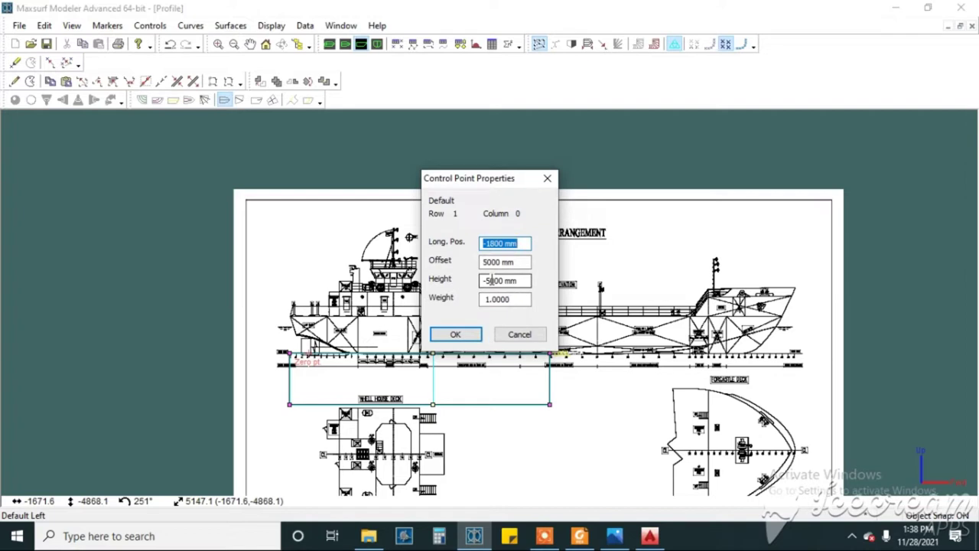
{"action": "key", "text": "Return"}
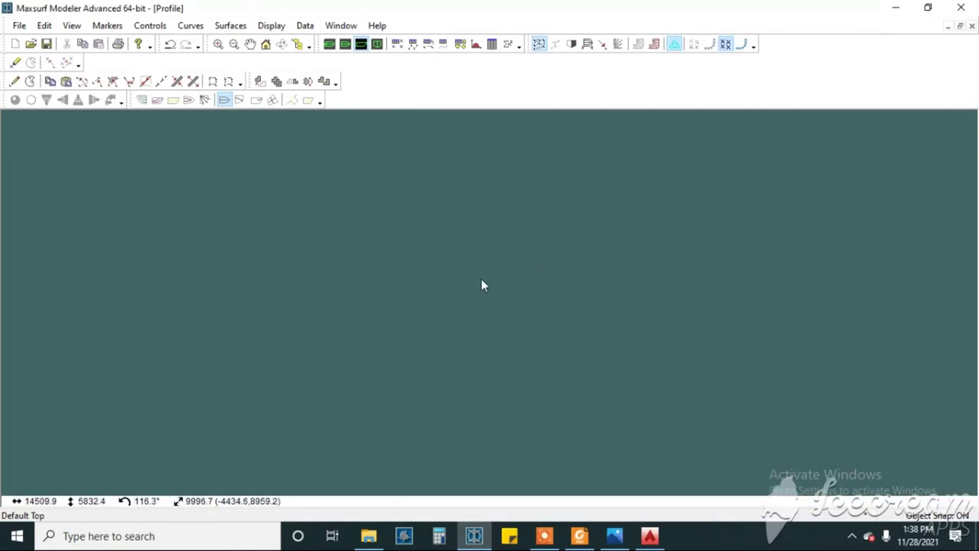
Switch to AutoCAD and look up the depth in the Principal Particulars of the general arrangement drawing.
{"action": "key", "text": "alt+Tab"}
{"action": "scroll", "coordinate": [481, 323], "scroll_direction": "down", "scroll_amount": 3}
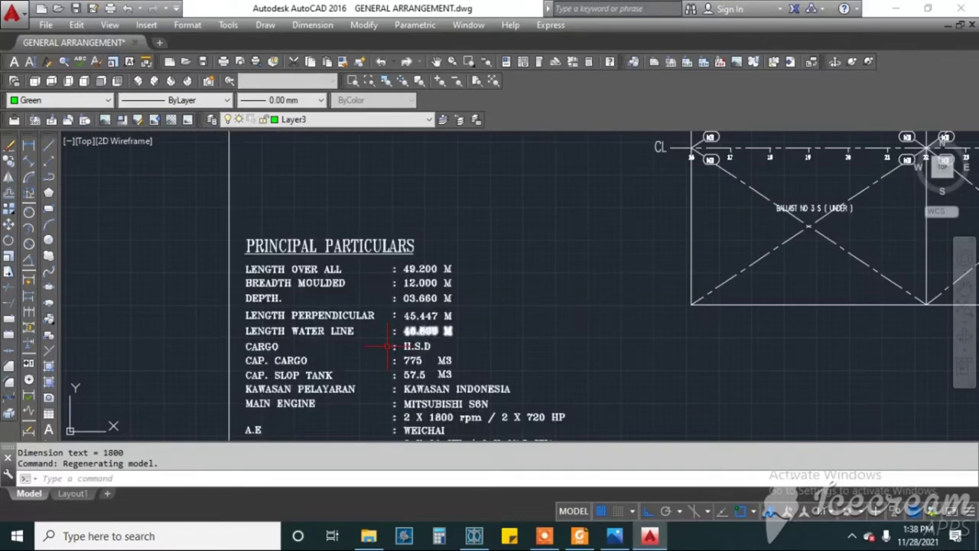
{"action": "scroll", "coordinate": [560, 294], "scroll_direction": "up", "scroll_amount": 3}
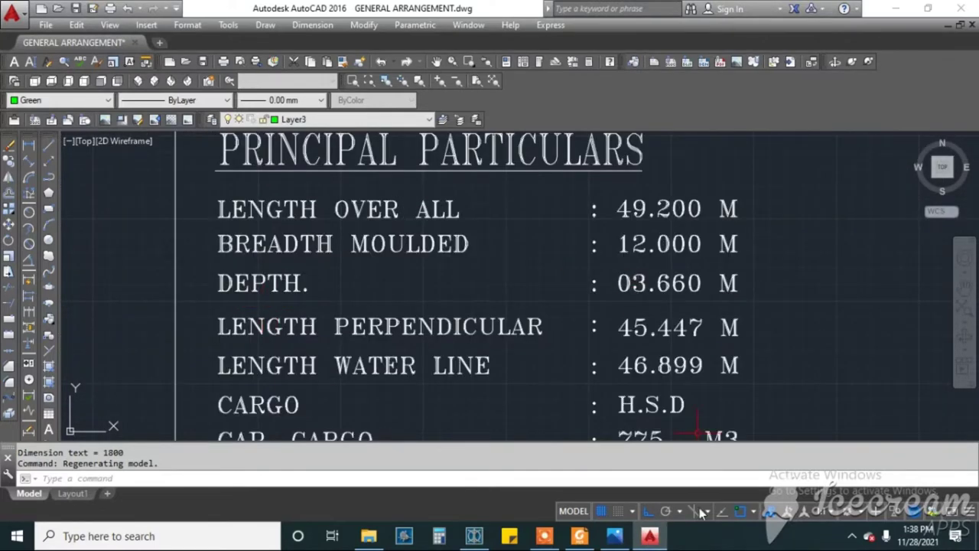
Return to Maxsurf Modeler and set the height of the Default surface's upper control point row to 3660 mm.
{"action": "left_click", "coordinate": [655, 539]}
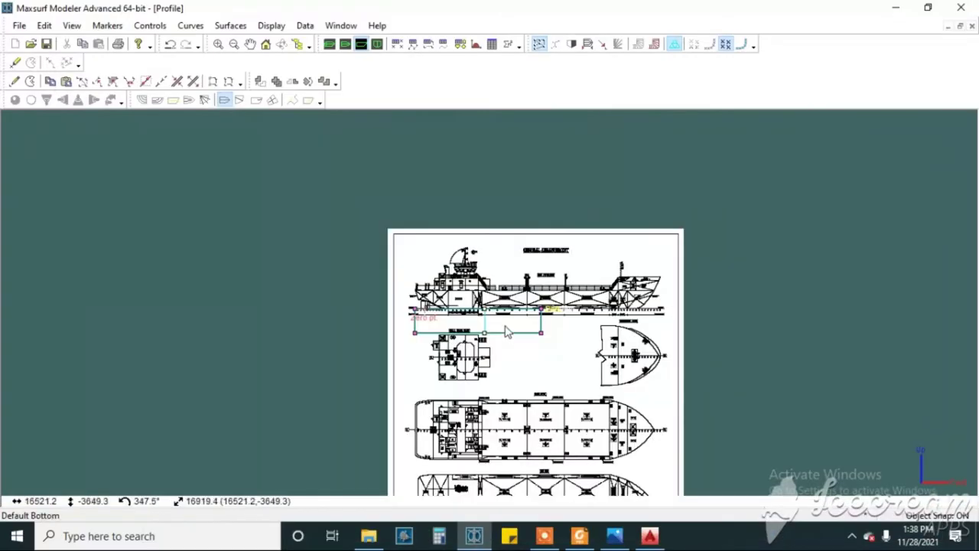
{"action": "scroll", "coordinate": [485, 317], "scroll_direction": "up", "scroll_amount": 2}
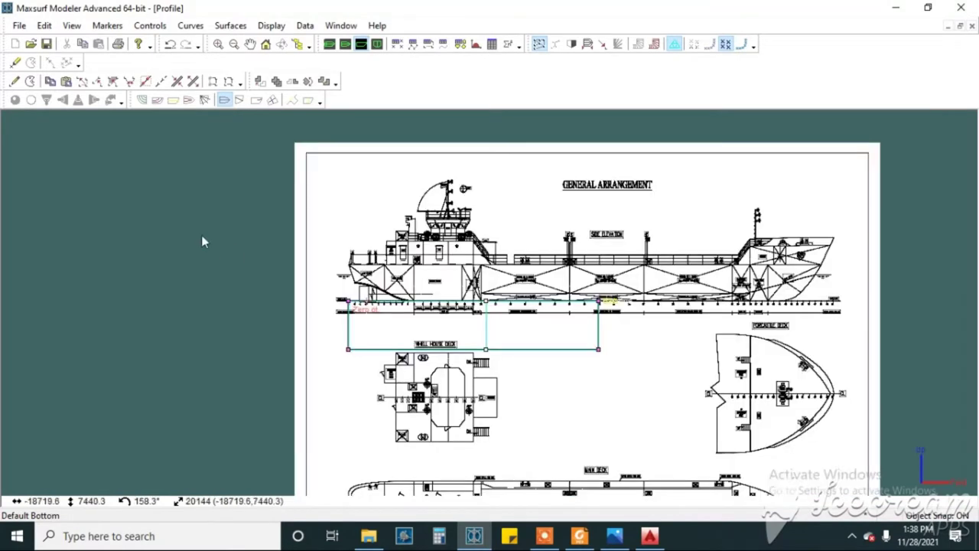
{"action": "left_click", "coordinate": [150, 25]}
{"action": "left_click", "coordinate": [205, 384]}
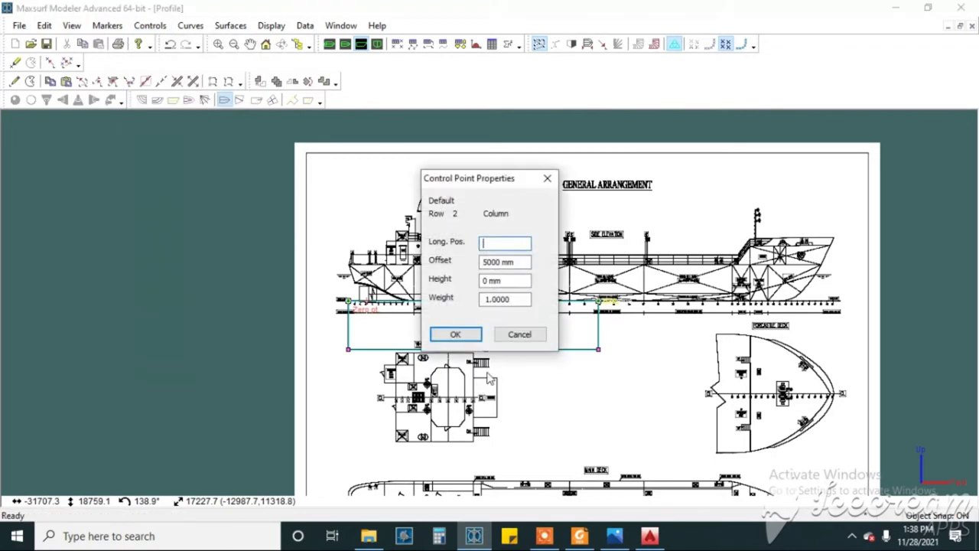
{"action": "left_click", "coordinate": [488, 281]}
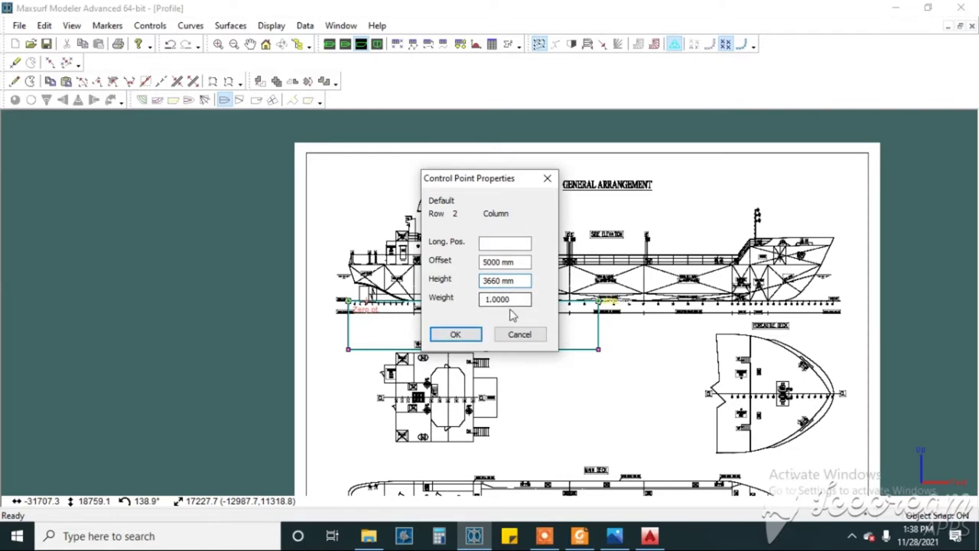
{"action": "left_click", "coordinate": [471, 335]}
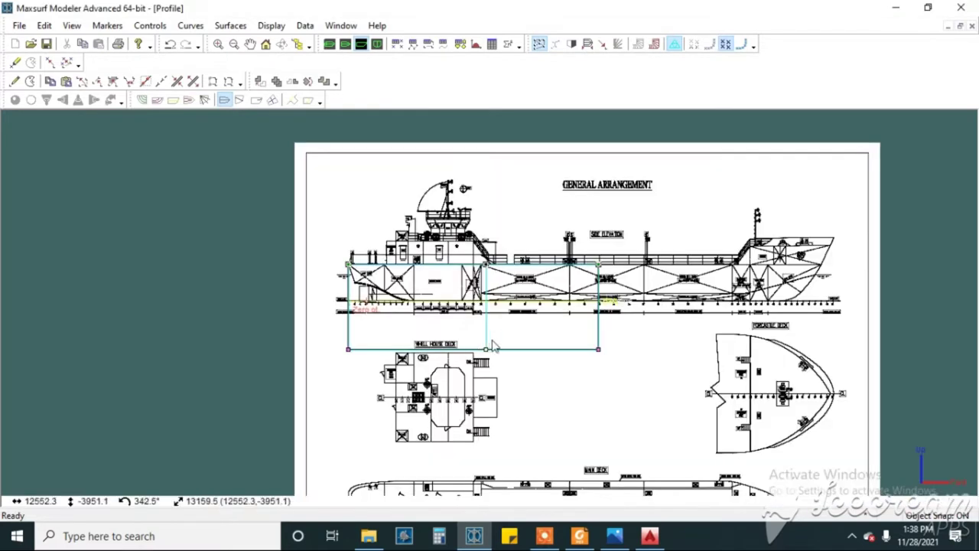
Set the height of the Default surface's lower control point row to 0 mm.
{"action": "scroll", "coordinate": [368, 326], "scroll_direction": "up", "scroll_amount": 2}
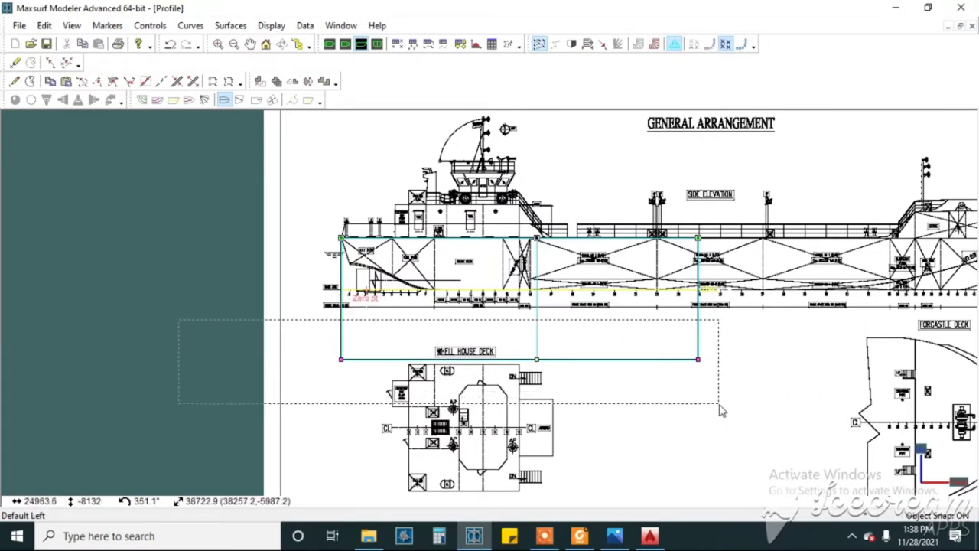
{"action": "left_click", "coordinate": [150, 25]}
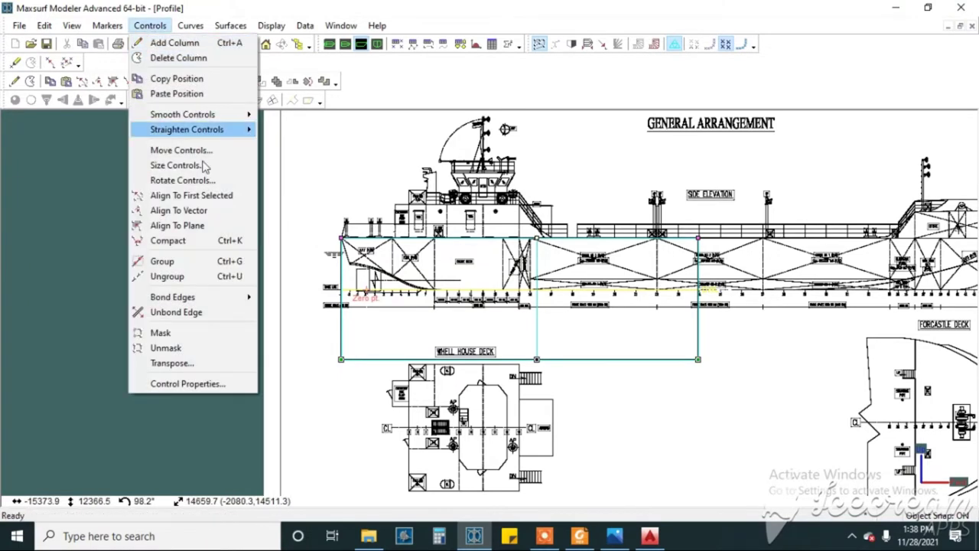
{"action": "left_click", "coordinate": [198, 384]}
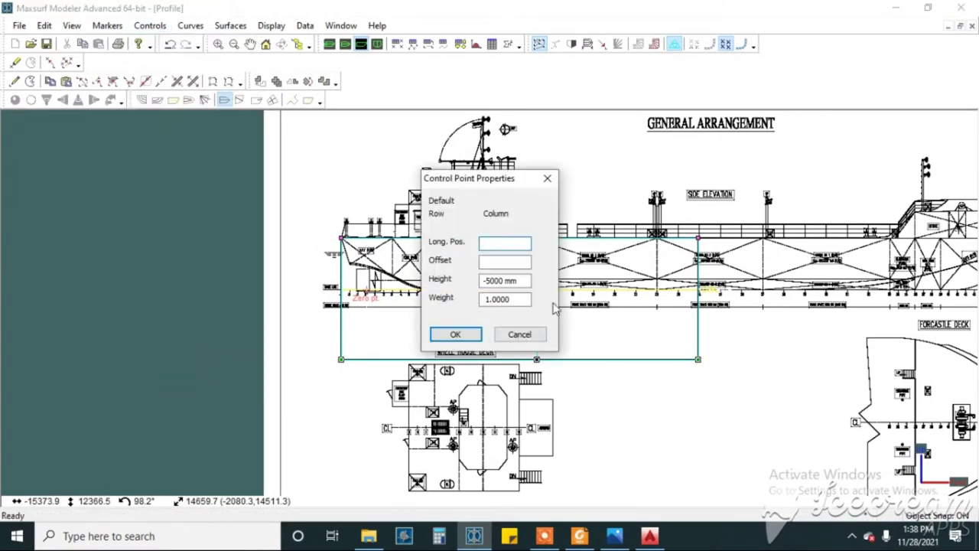
{"action": "left_click_drag", "start_coordinate": [505, 280], "coordinate": [433, 283]}
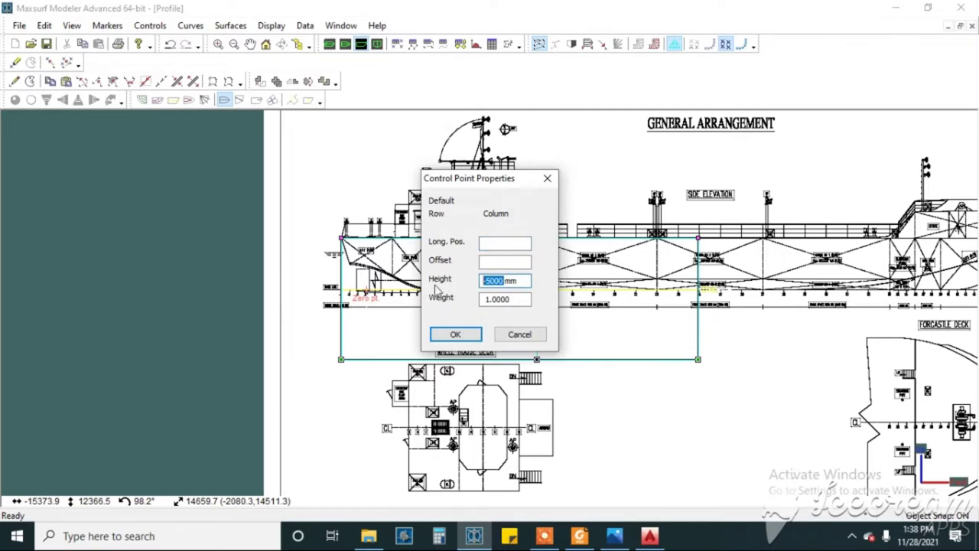
{"action": "left_click", "coordinate": [455, 334]}
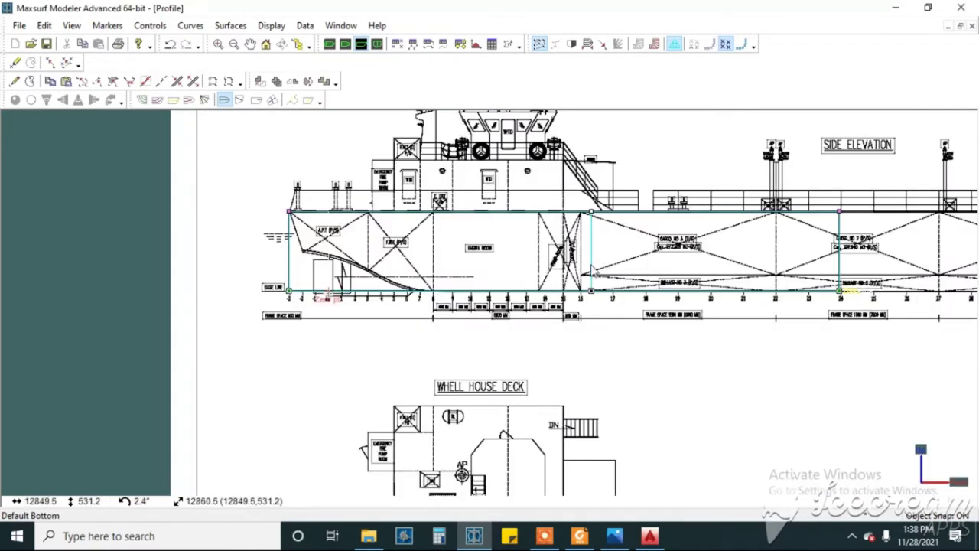
Check the position values of the aftmost lower and upper control points in their Control Point Properties.
{"action": "double_click", "coordinate": [293, 298]}
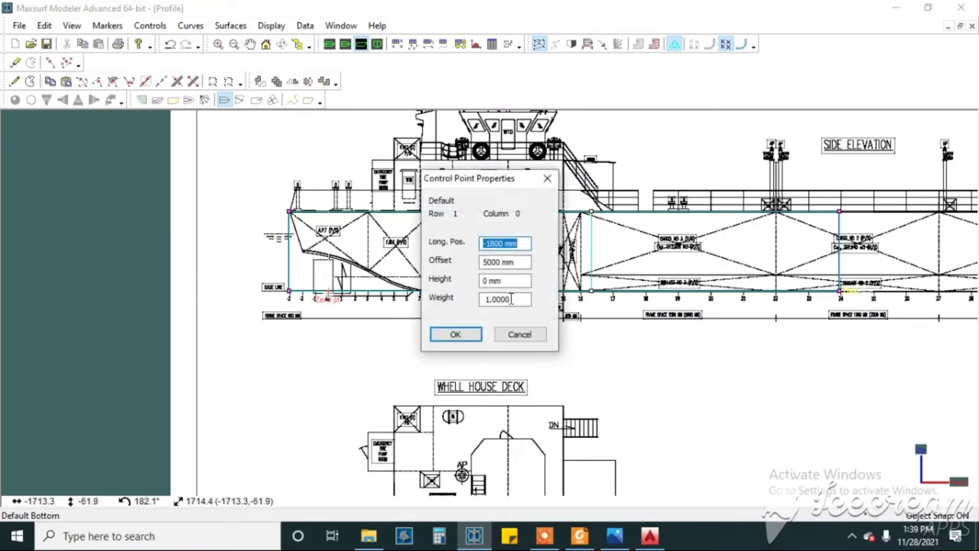
{"action": "left_click_drag", "start_coordinate": [526, 281], "coordinate": [478, 278]}
{"action": "left_click", "coordinate": [455, 334]}
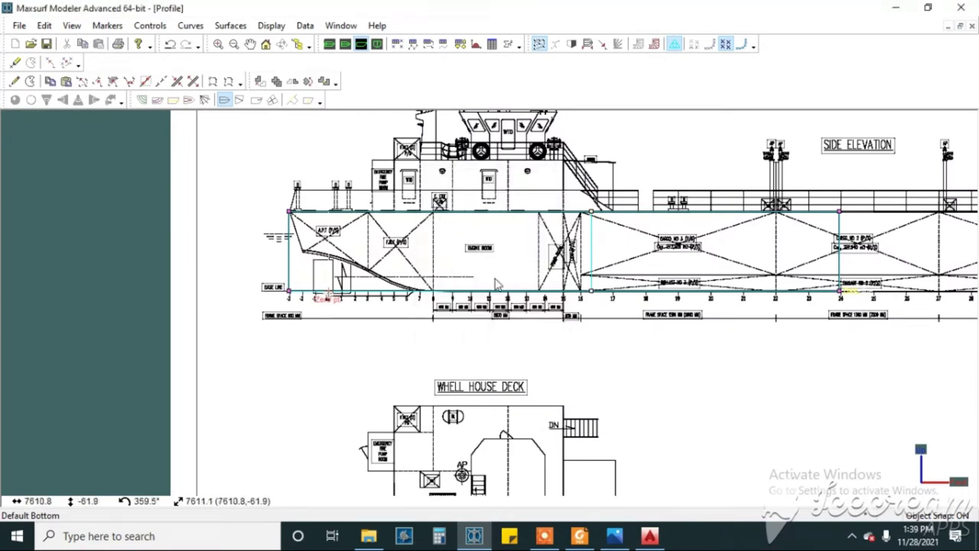
{"action": "double_click", "coordinate": [289, 212]}
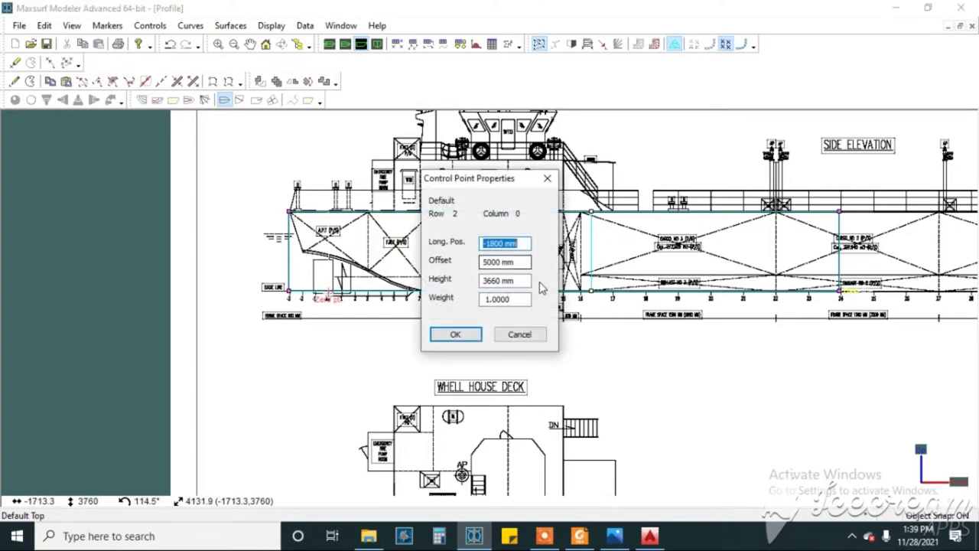
{"action": "left_click", "coordinate": [502, 281]}
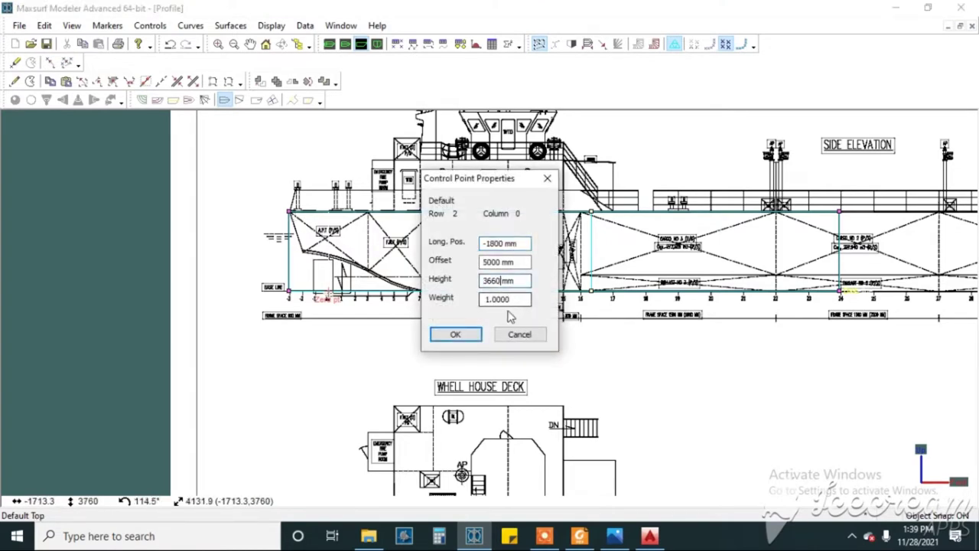
{"action": "left_click", "coordinate": [454, 334]}
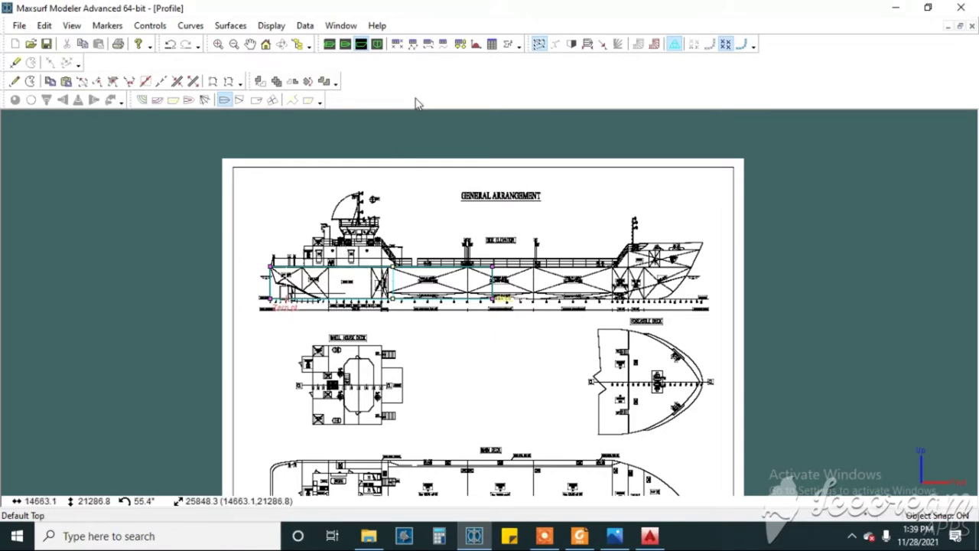
Show the Body Plan view, then look up the Principal Particulars in GENERAL ARRANGEMENT.PDF in Foxit Reader and return to Maxsurf Modeler.
{"action": "left_click", "coordinate": [378, 44]}
{"action": "scroll", "coordinate": [452, 361], "scroll_direction": "down", "scroll_amount": 3}
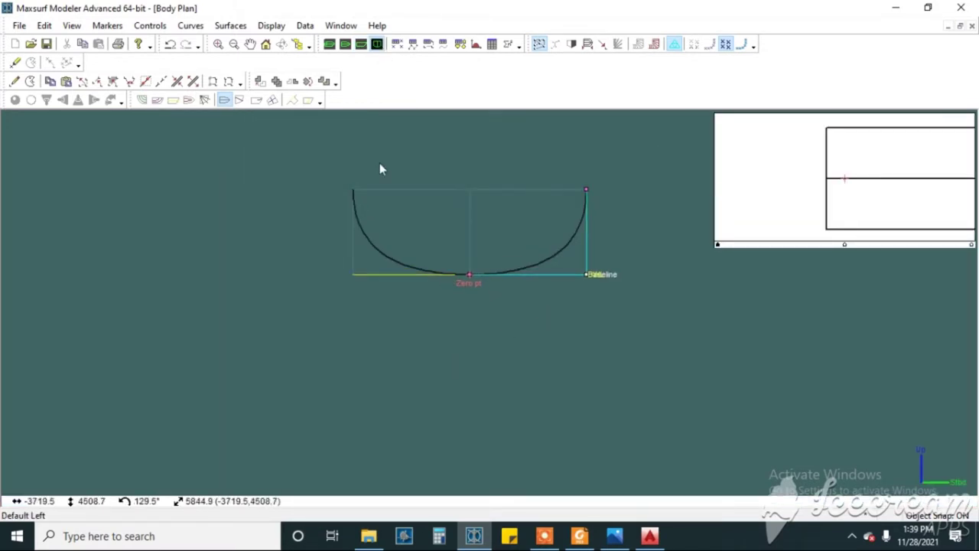
{"action": "left_click", "coordinate": [615, 537]}
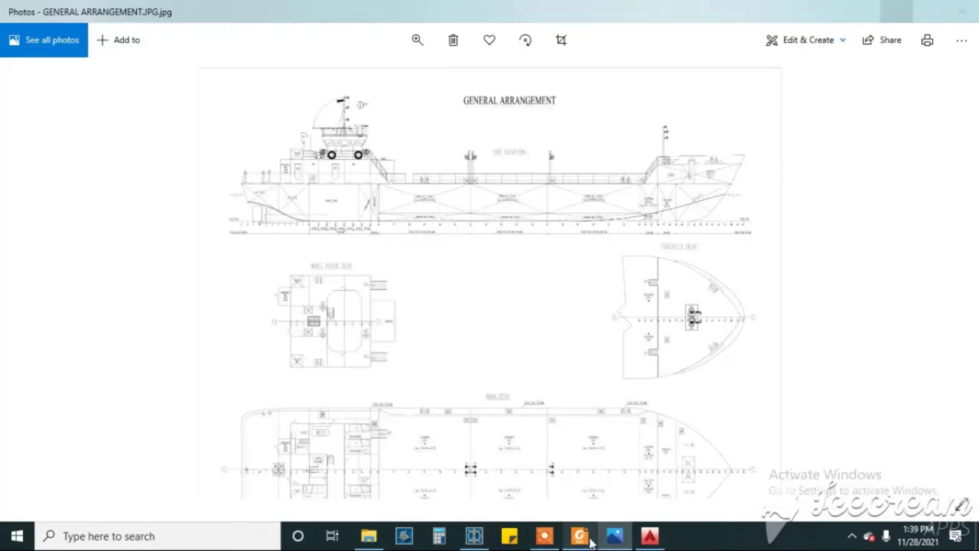
{"action": "left_click", "coordinate": [590, 540]}
{"action": "scroll", "coordinate": [501, 329], "scroll_direction": "up", "scroll_amount": 2}
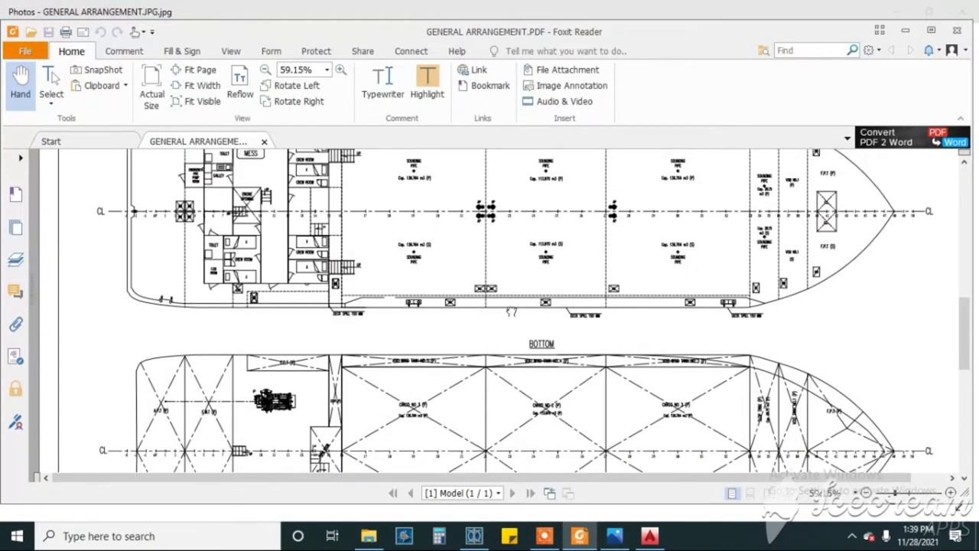
{"action": "scroll", "coordinate": [511, 384], "scroll_direction": "up", "scroll_amount": 4}
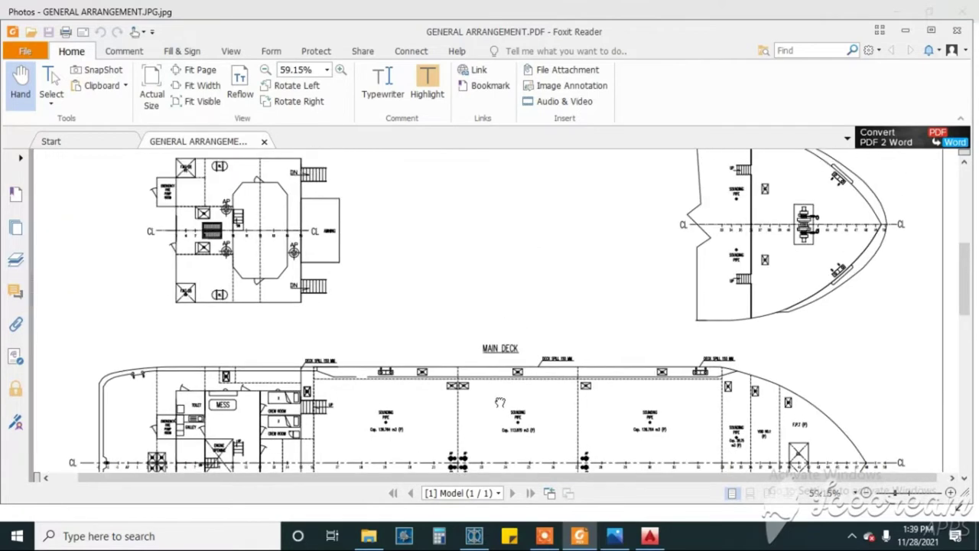
{"action": "mouse_move", "coordinate": [527, 240]}
{"action": "left_mouse_down"}
{"action": "mouse_move", "coordinate": [542, 393]}
{"action": "mouse_move", "coordinate": [497, 440]}
{"action": "mouse_move", "coordinate": [454, 406]}
{"action": "left_mouse_up"}
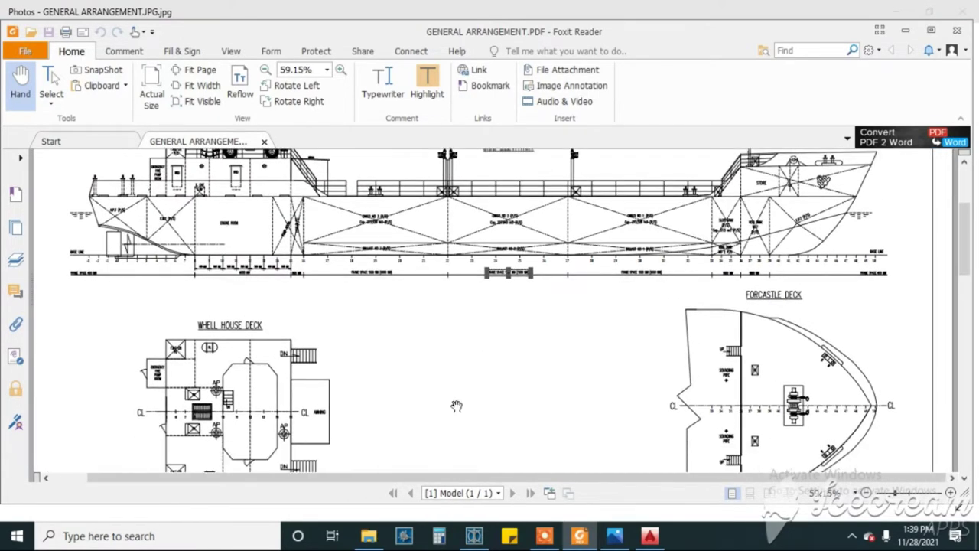
{"action": "scroll", "coordinate": [619, 268], "scroll_direction": "down", "scroll_amount": 3}
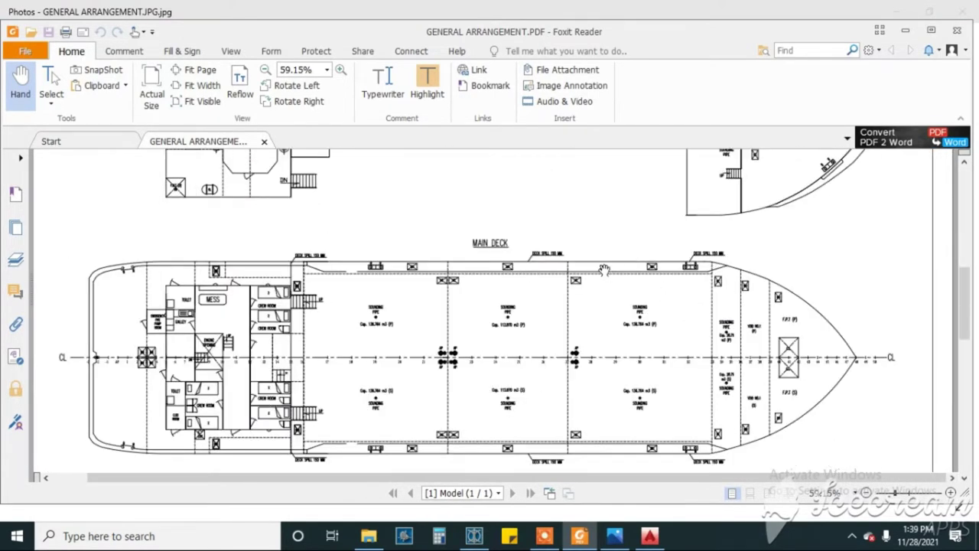
{"action": "scroll", "coordinate": [390, 257], "scroll_direction": "down", "scroll_amount": 3}
{"action": "scroll", "coordinate": [521, 223], "scroll_direction": "down", "scroll_amount": 3}
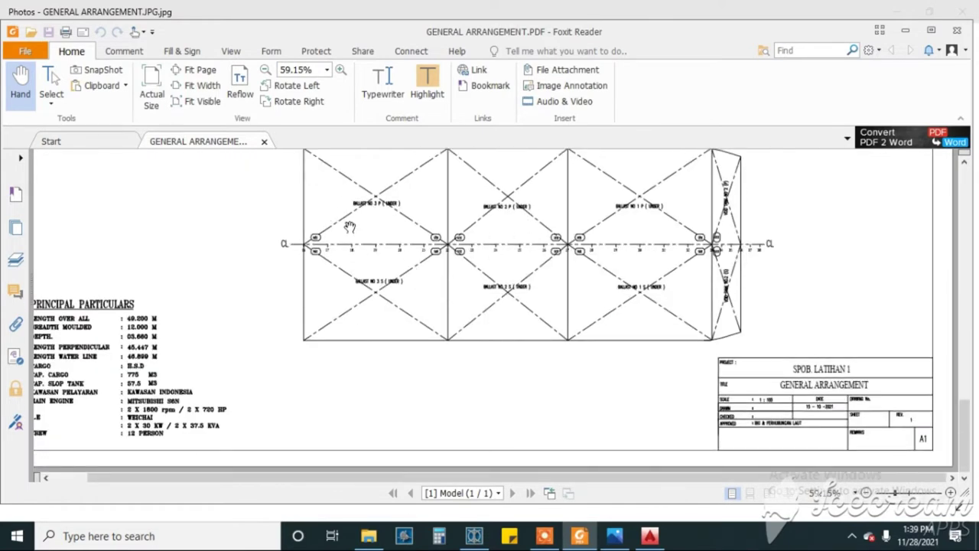
{"action": "left_click", "coordinate": [905, 31]}
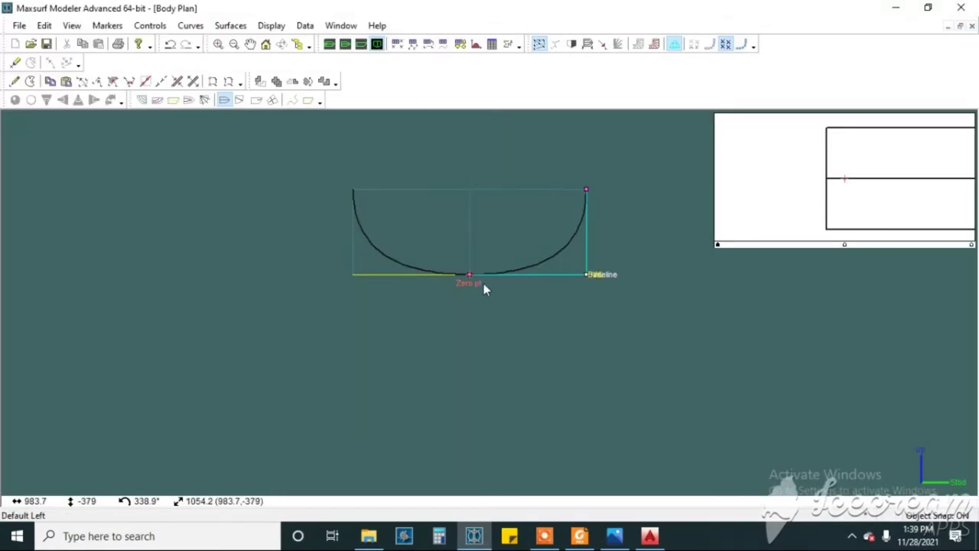
Select the outer control points in the Body Plan and compare the surface with the drawing in the Plan and Profile views.
{"action": "left_click_drag", "start_coordinate": [557, 153], "coordinate": [618, 295]}
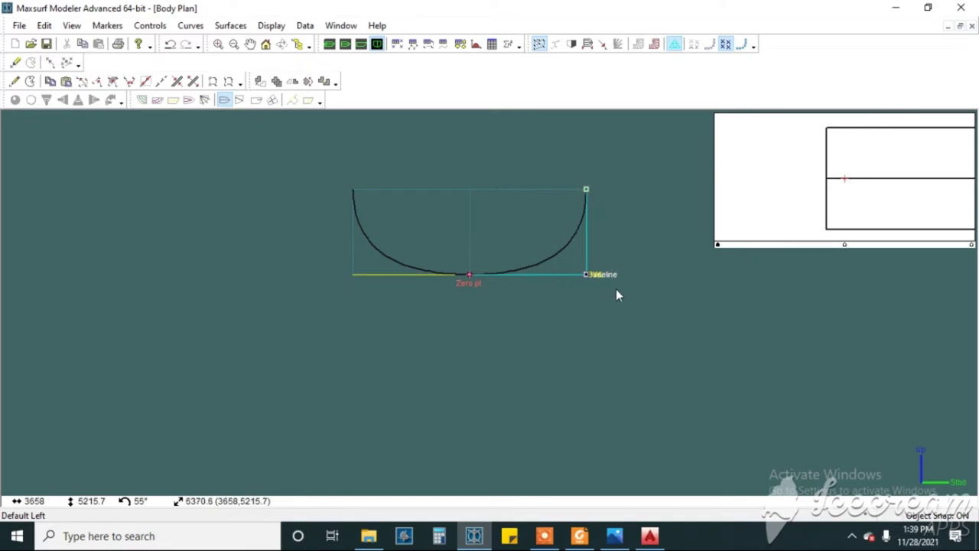
{"action": "left_click", "coordinate": [345, 44]}
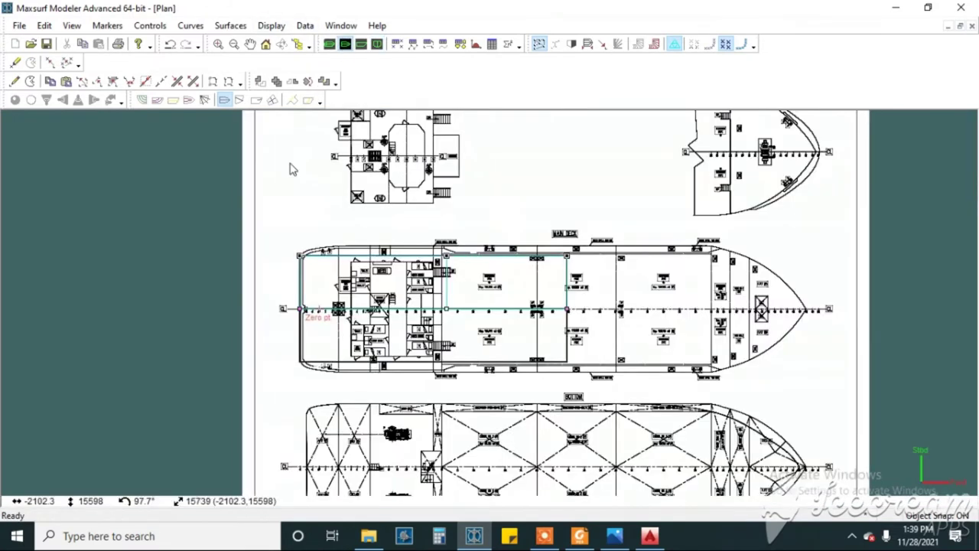
{"action": "left_click", "coordinate": [361, 44]}
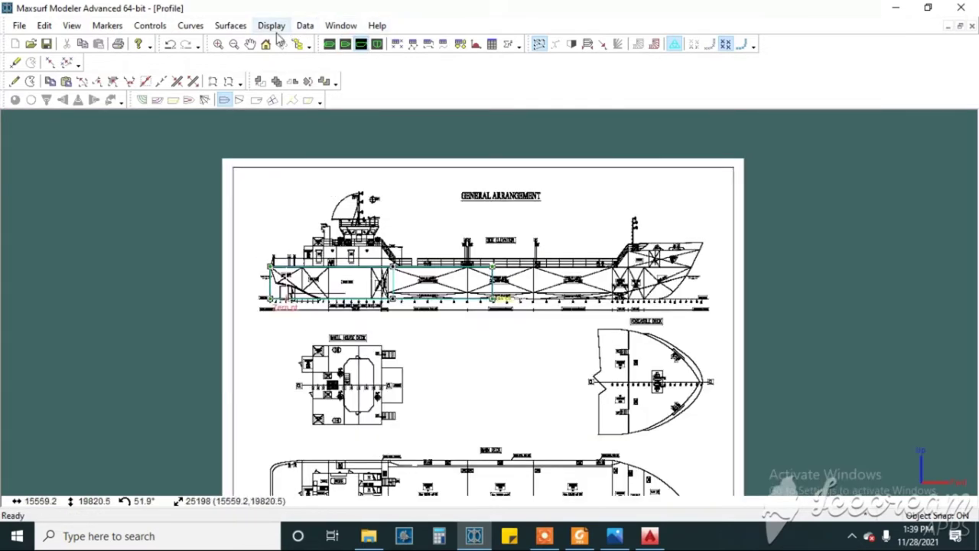
{"action": "left_click", "coordinate": [271, 26]}
{"action": "mouse_move", "coordinate": [298, 215]}
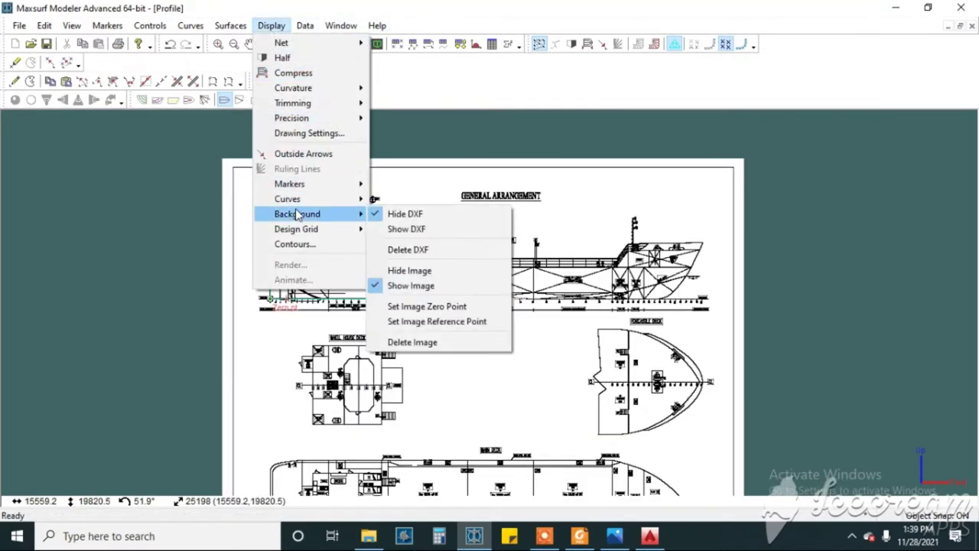
{"action": "left_click", "coordinate": [457, 322]}
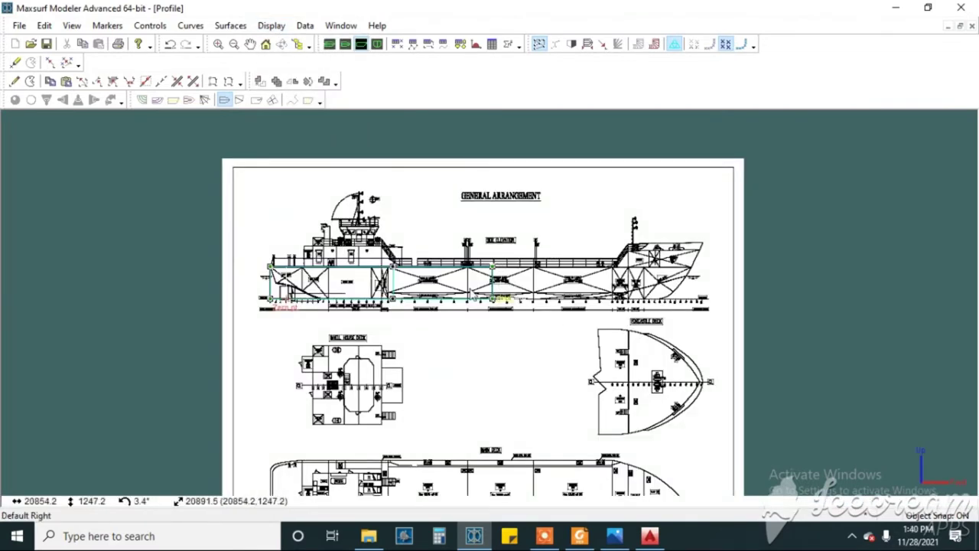
{"action": "left_click", "coordinate": [272, 26]}
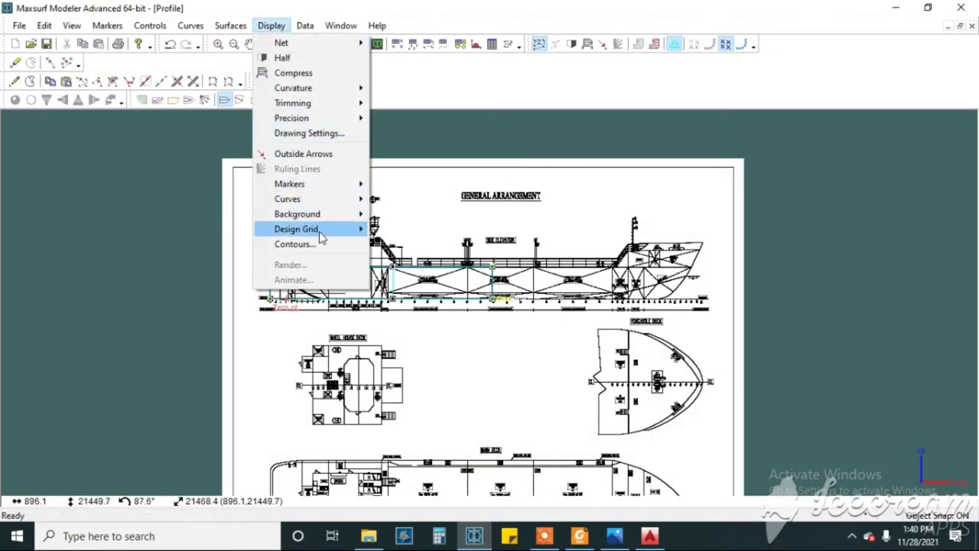
{"action": "mouse_move", "coordinate": [316, 215]}
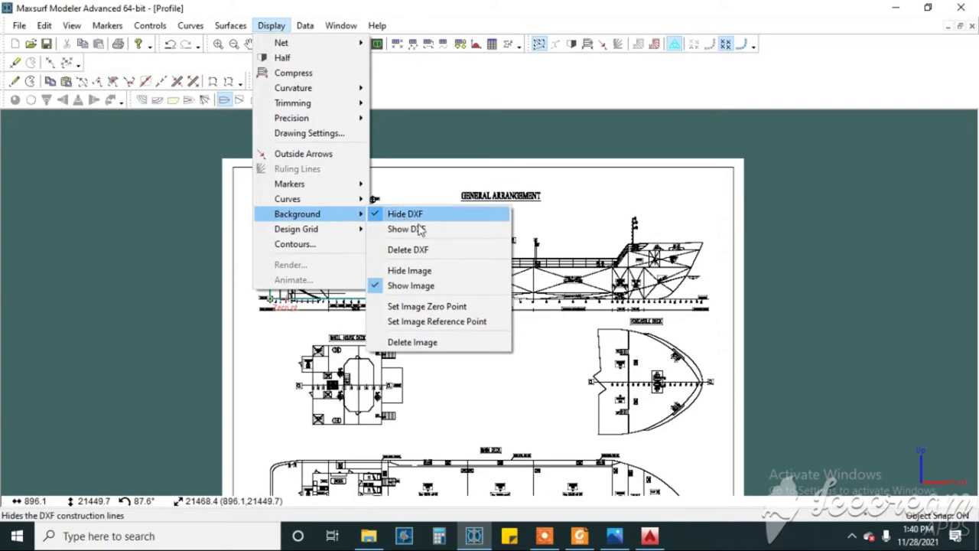
{"action": "left_click", "coordinate": [419, 322]}
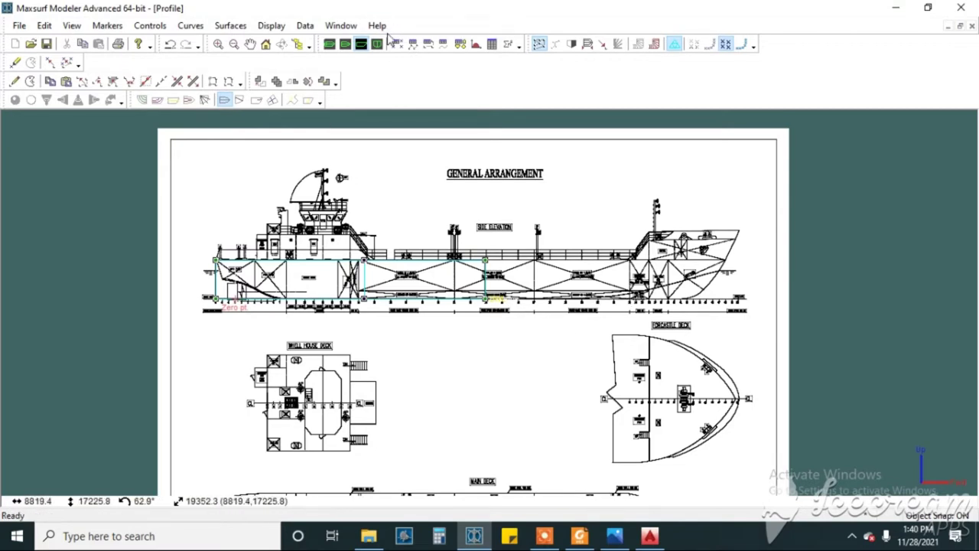
Show the Body Plan view, then switch to AutoCAD and look up the moulded breadth in the Principal Particulars.
{"action": "left_click", "coordinate": [377, 43]}
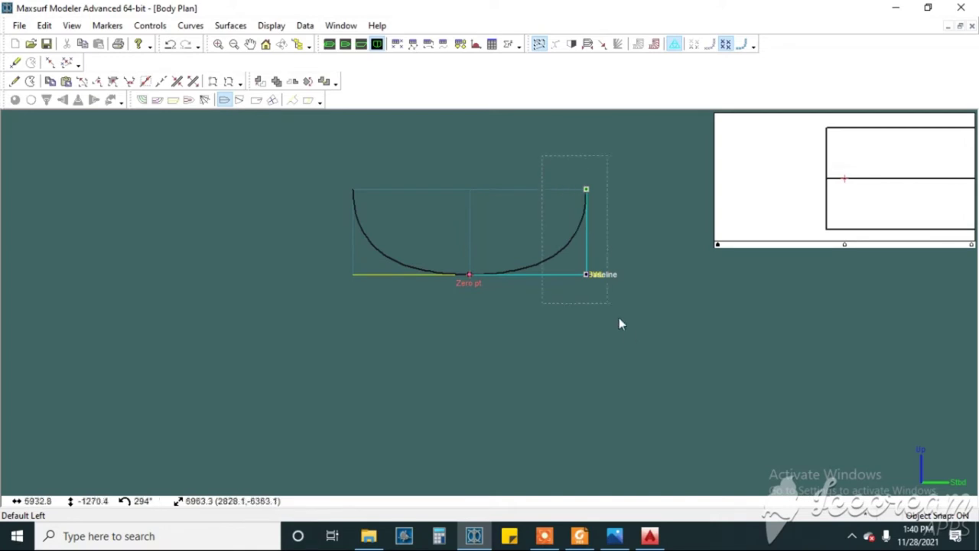
{"action": "left_click", "coordinate": [649, 535]}
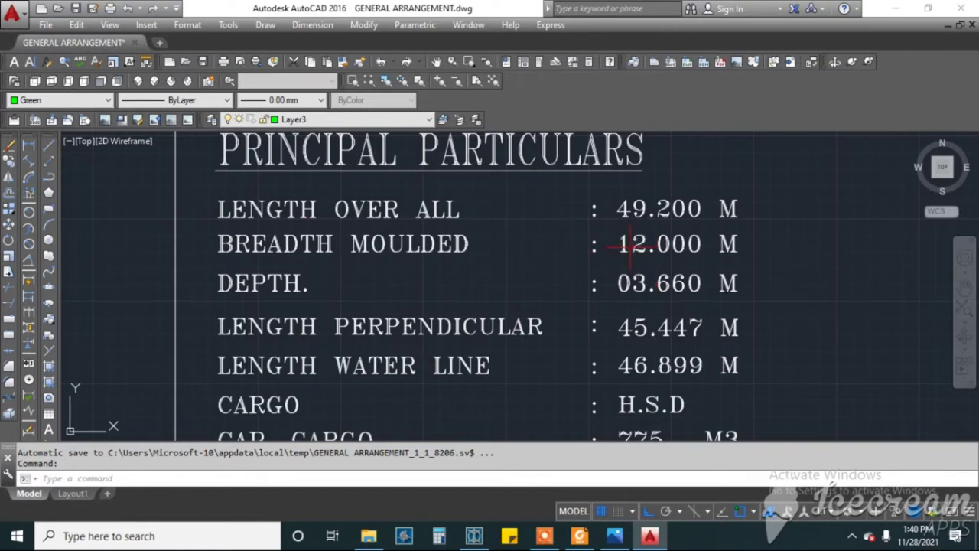
{"action": "left_click", "coordinate": [656, 541]}
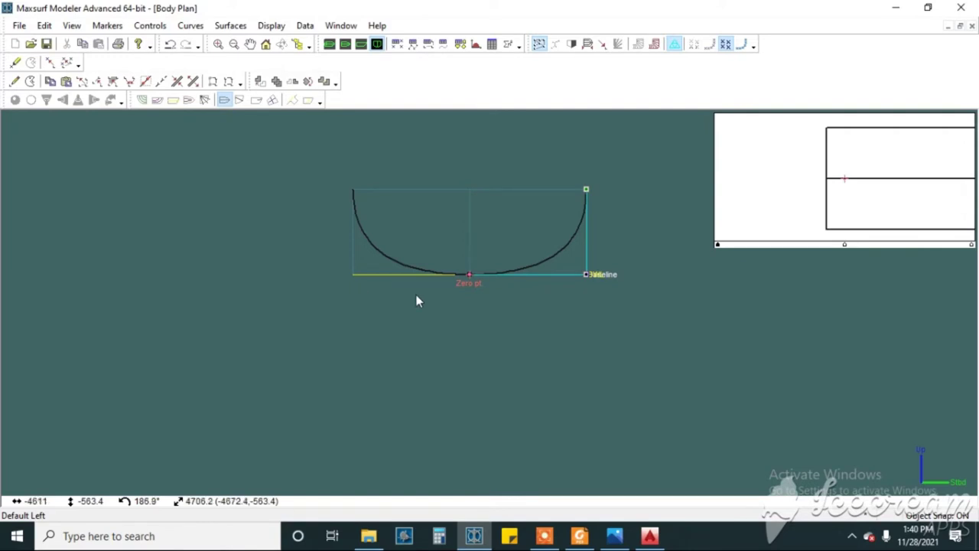
Set the offset of the Default surface's outer control points in the Body Plan to half the 12 m moulded breadth.
{"action": "left_click_drag", "start_coordinate": [526, 144], "coordinate": [627, 351]}
{"action": "left_click", "coordinate": [150, 26]}
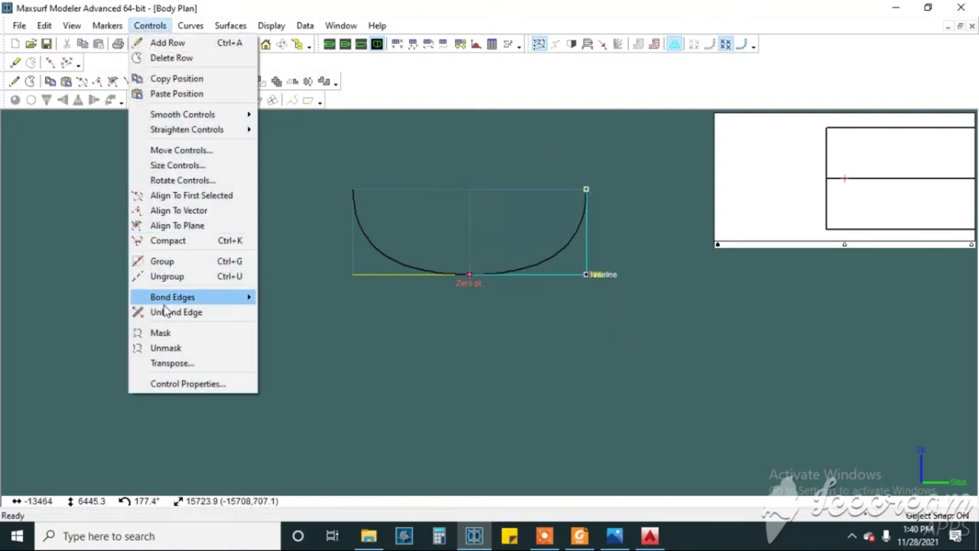
{"action": "left_click", "coordinate": [182, 387]}
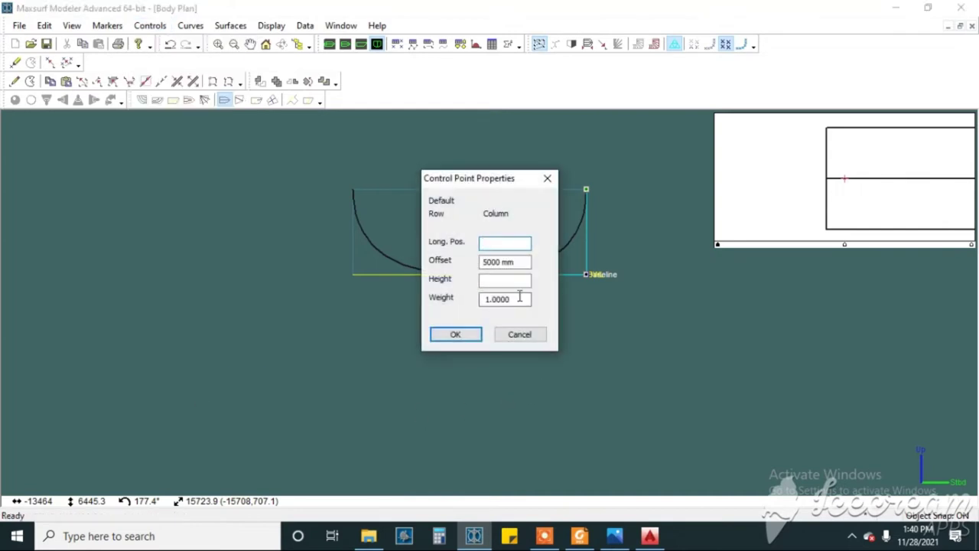
{"action": "left_click", "coordinate": [485, 262]}
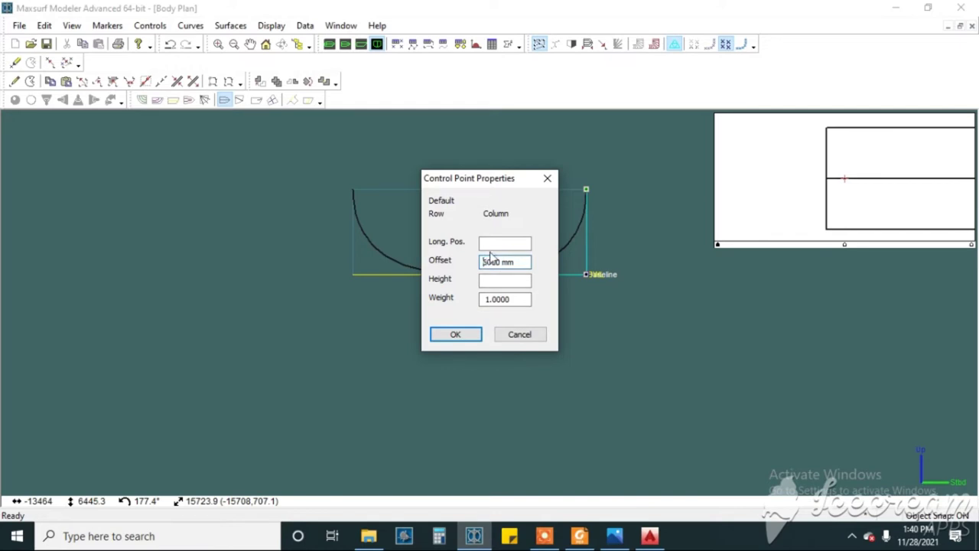
{"action": "left_click", "coordinate": [455, 334]}
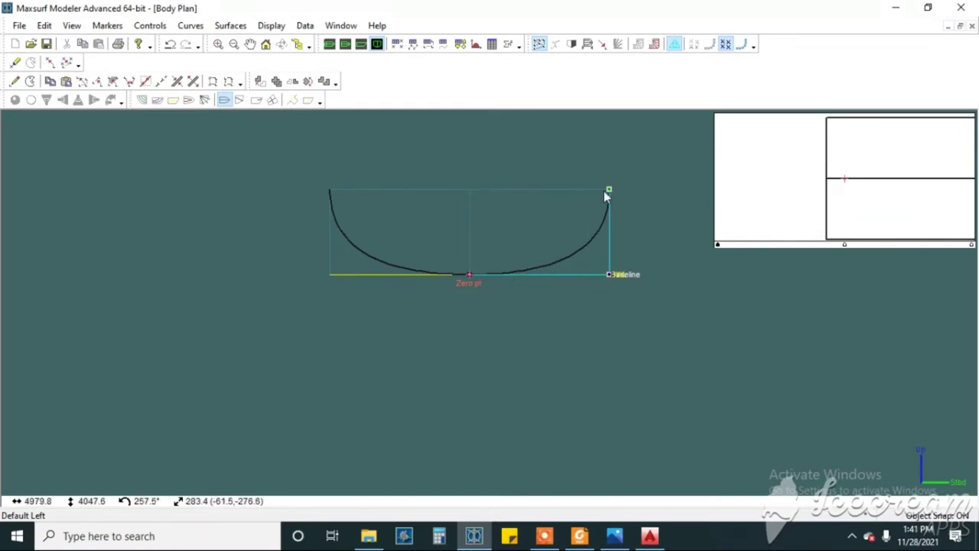
In the Profile view, add control point columns to the Default surface along the base line at frames -2, -1 and AP.
{"action": "left_click_drag", "start_coordinate": [426, 274], "coordinate": [637, 314]}
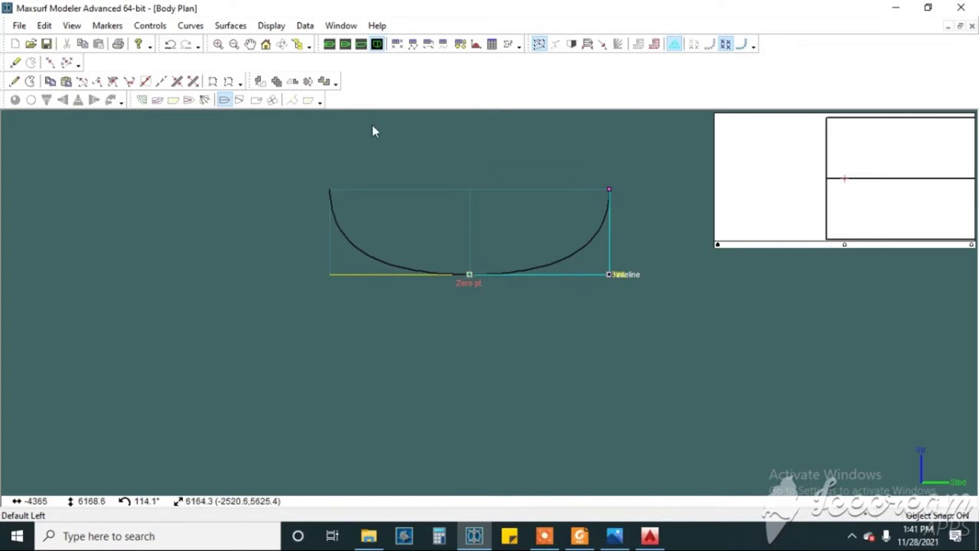
{"action": "left_click", "coordinate": [362, 44]}
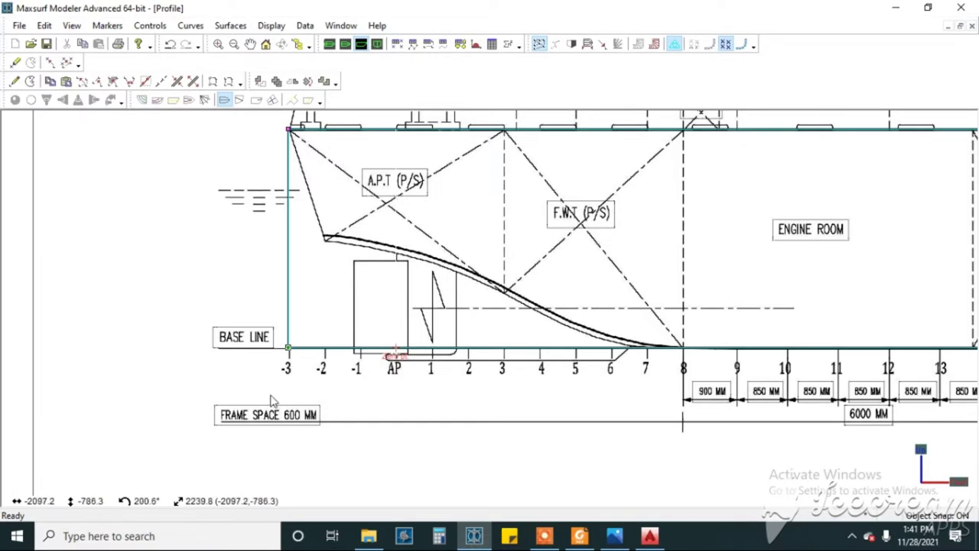
{"action": "left_click", "coordinate": [15, 81]}
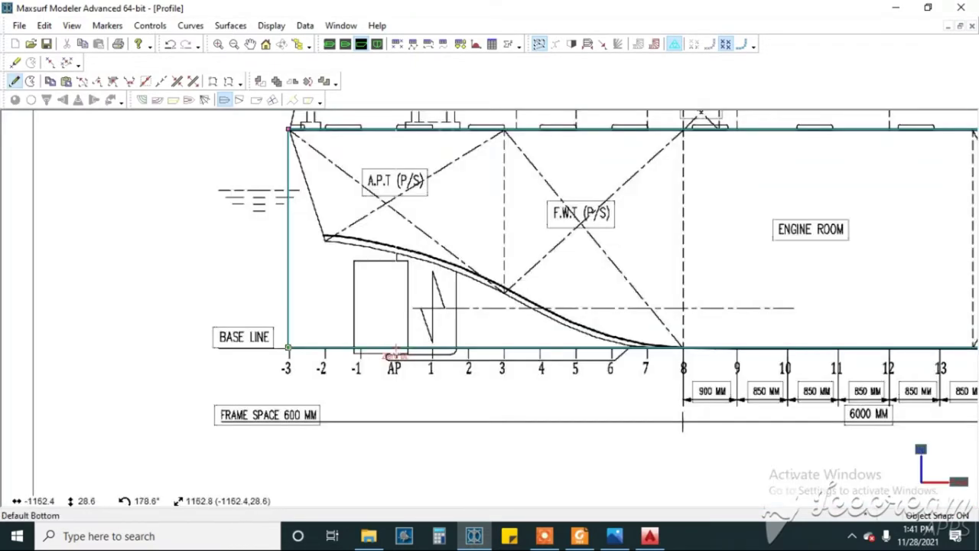
{"action": "left_click", "coordinate": [326, 348]}
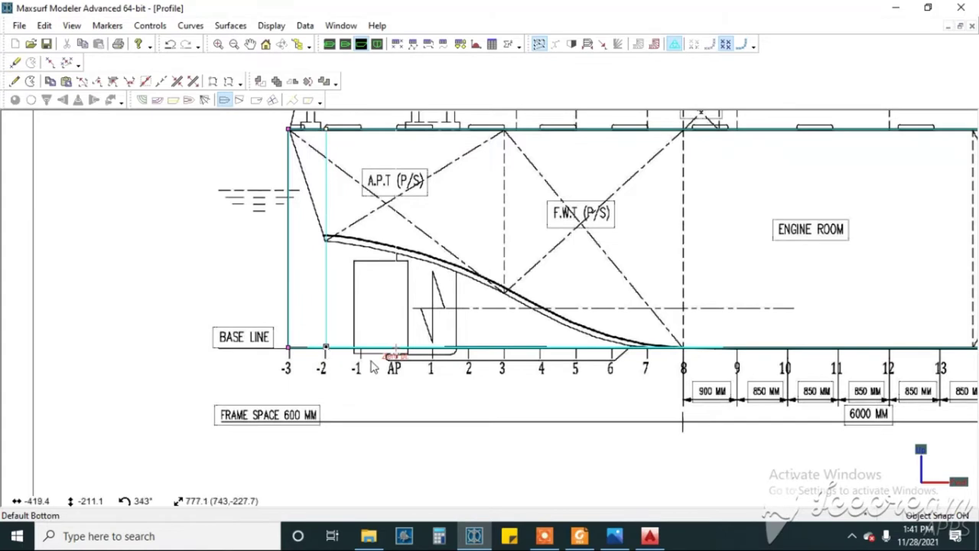
{"action": "left_click", "coordinate": [15, 81]}
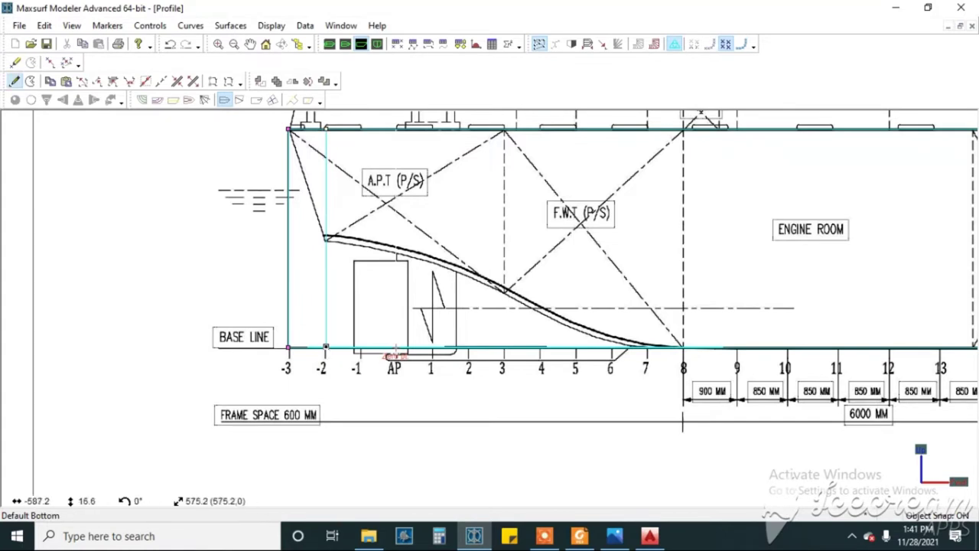
{"action": "left_click", "coordinate": [361, 348]}
{"action": "left_click", "coordinate": [14, 81]}
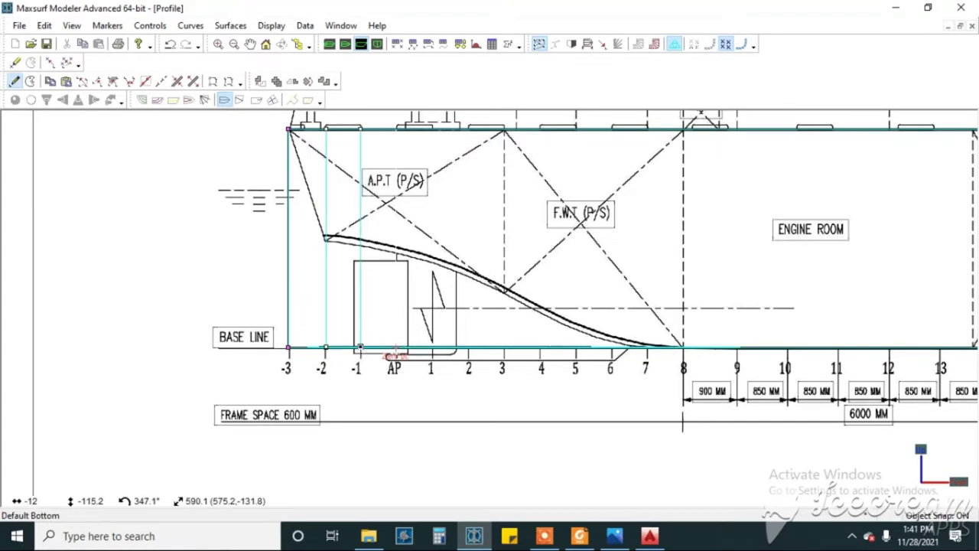
{"action": "left_click", "coordinate": [396, 348]}
Add further control point columns to the Default surface near the base line at each frame from 1 to 9.
{"action": "left_click", "coordinate": [14, 81]}
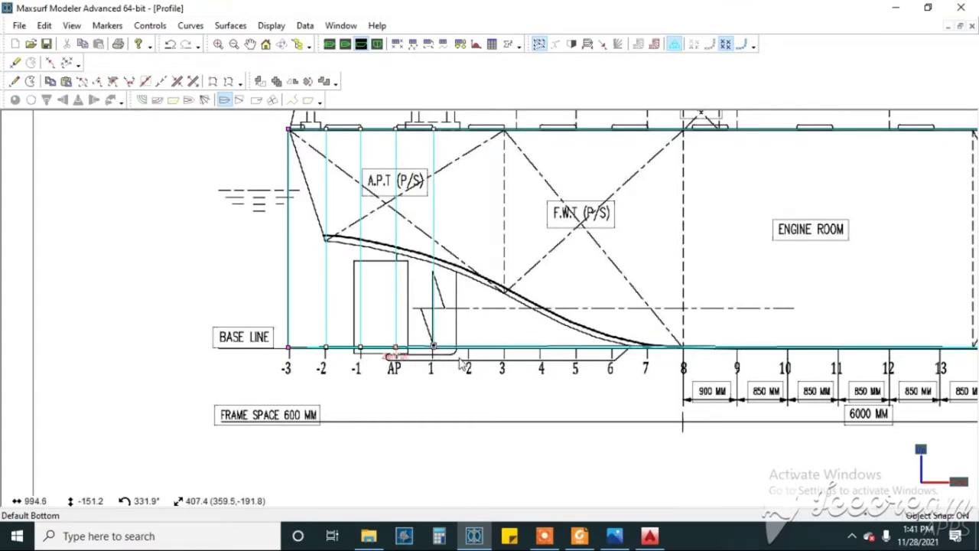
{"action": "left_click", "coordinate": [433, 348]}
{"action": "left_click", "coordinate": [471, 349]}
{"action": "left_click", "coordinate": [504, 348]}
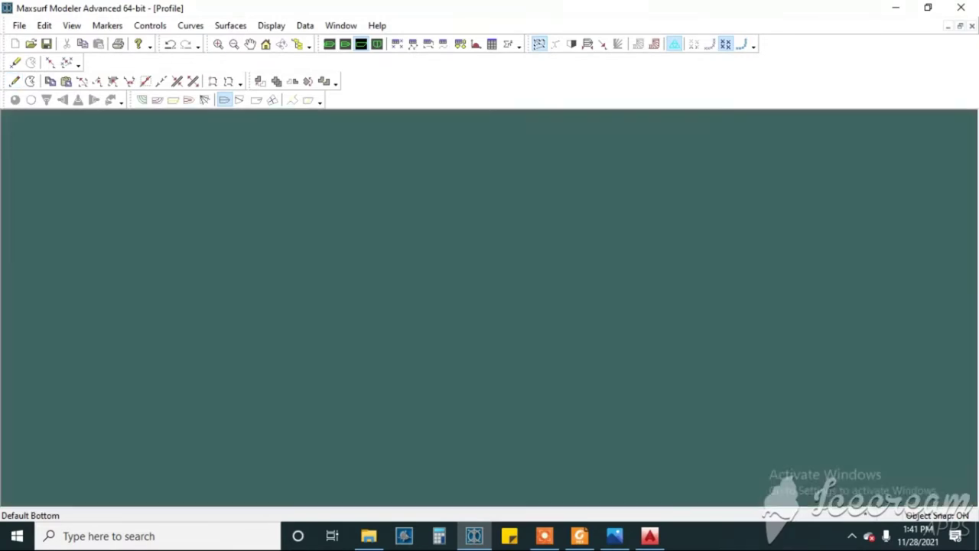
{"action": "left_click", "coordinate": [540, 348]}
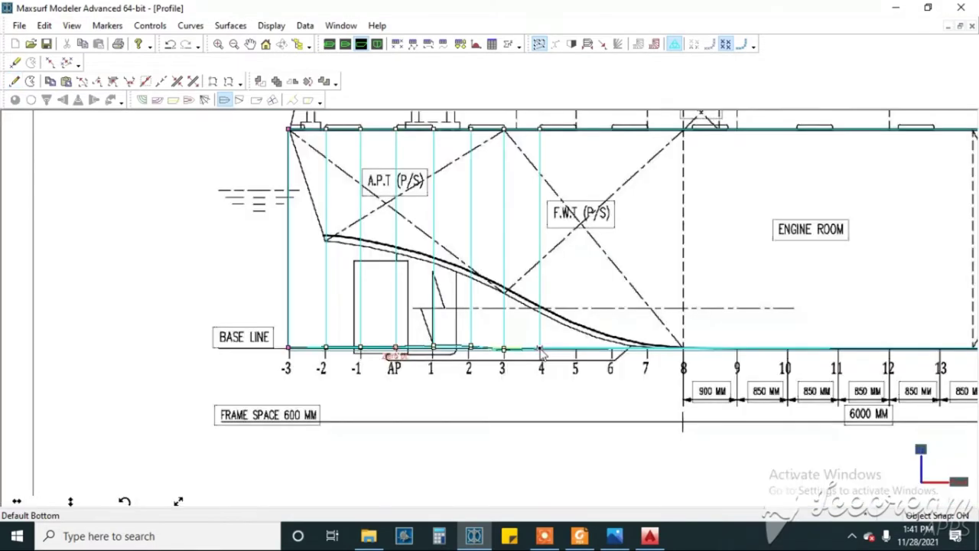
{"action": "left_click", "coordinate": [575, 348]}
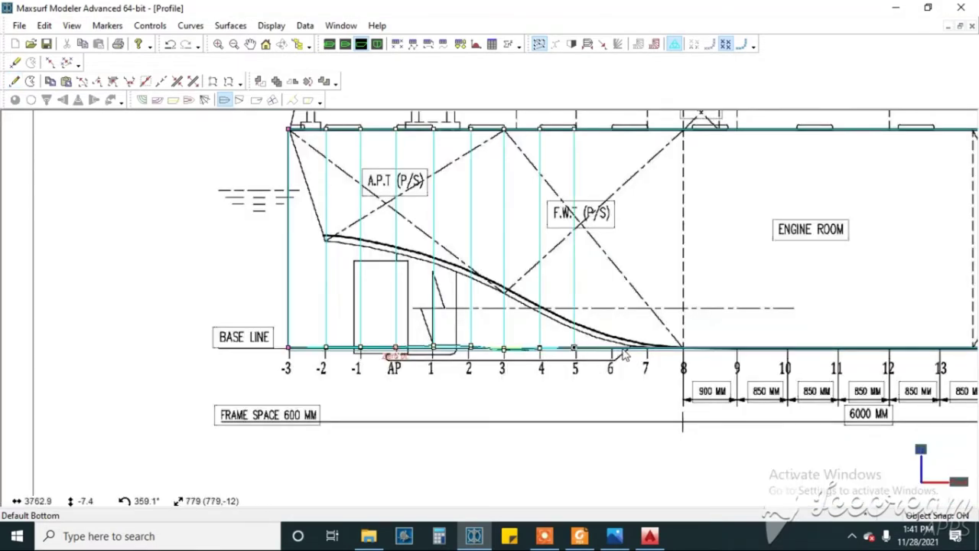
{"action": "left_click", "coordinate": [609, 332]}
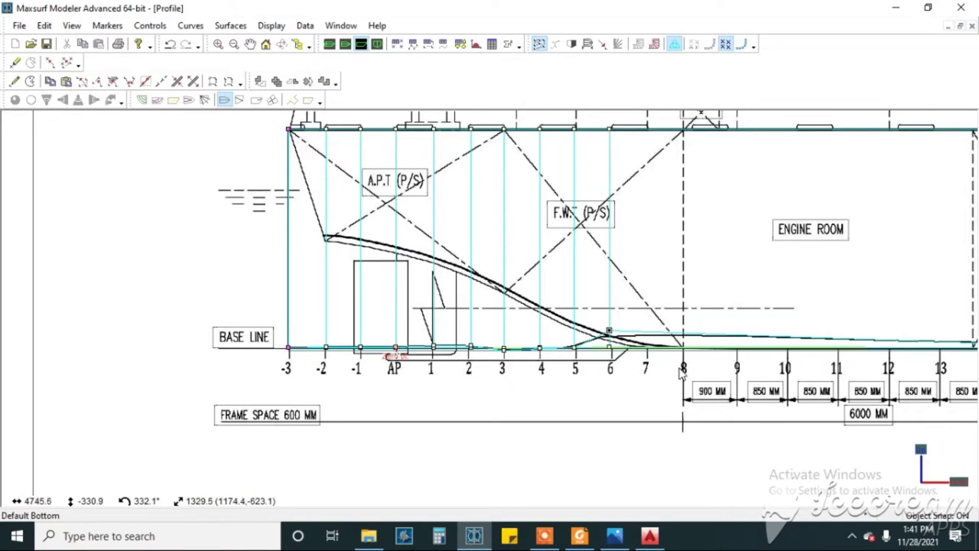
{"action": "left_click", "coordinate": [650, 350]}
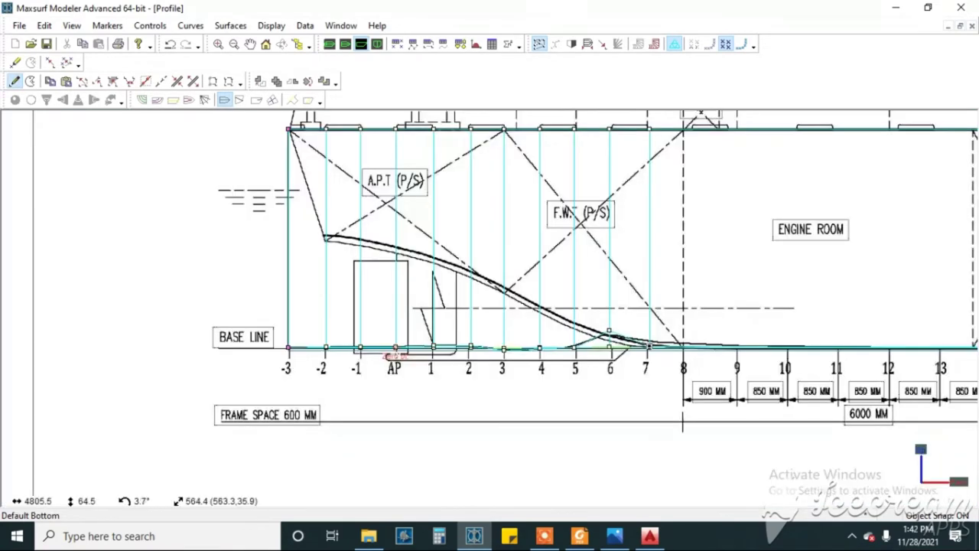
{"action": "left_click", "coordinate": [685, 360]}
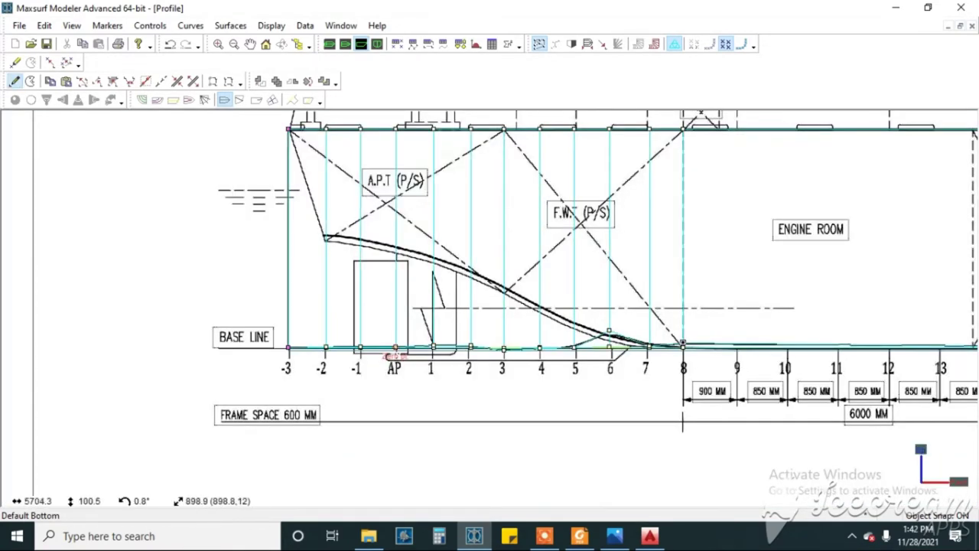
{"action": "left_click", "coordinate": [739, 348]}
Select the bottom control points from frame -3 to frame 9 and set their height to 0.
{"action": "scroll", "coordinate": [477, 334], "scroll_direction": "down", "scroll_amount": 3}
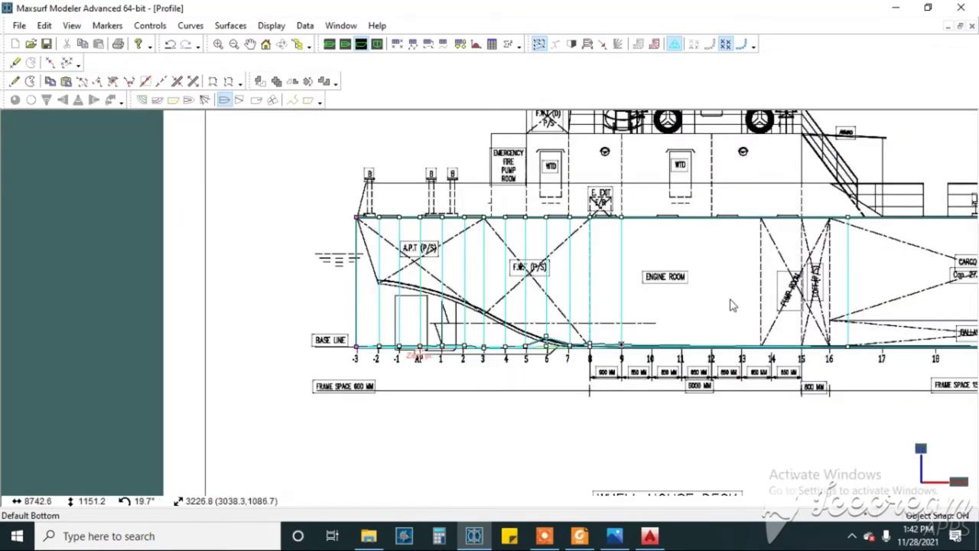
{"action": "scroll", "coordinate": [712, 277], "scroll_direction": "up", "scroll_amount": 1}
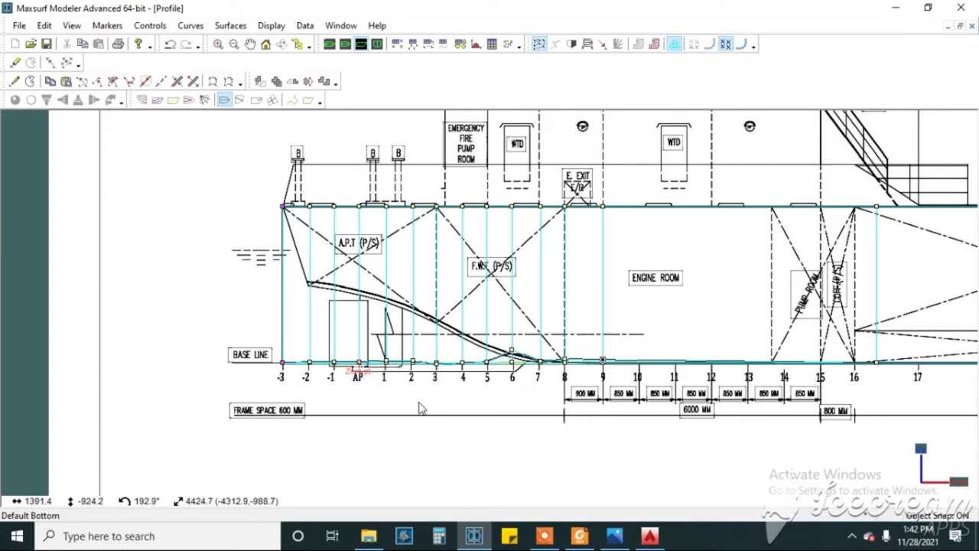
{"action": "scroll", "coordinate": [378, 363], "scroll_direction": "up", "scroll_amount": 3}
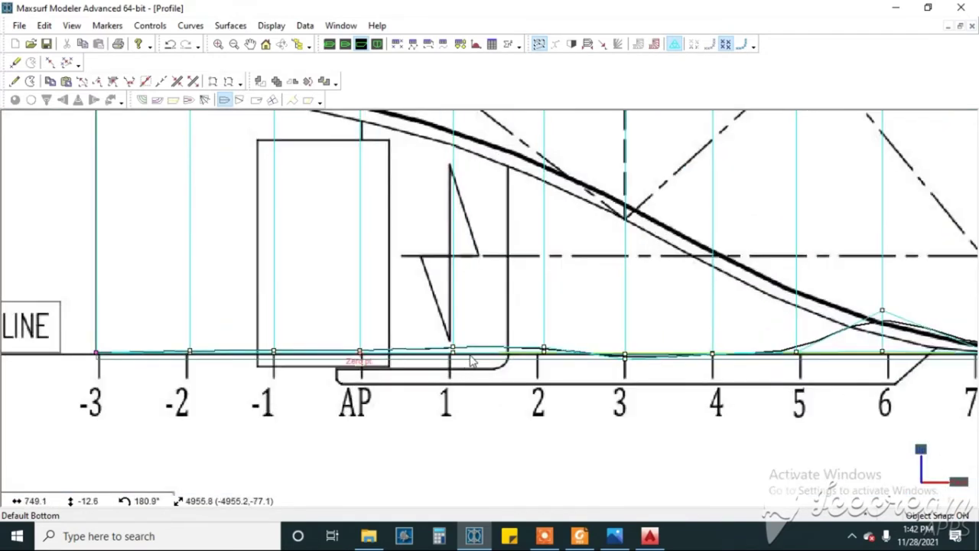
{"action": "scroll", "coordinate": [428, 320], "scroll_direction": "down", "scroll_amount": 4}
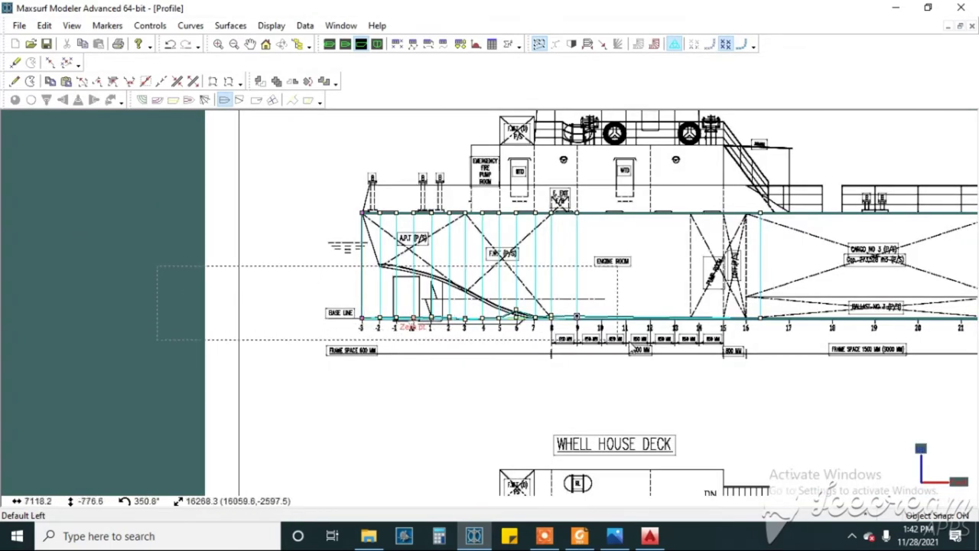
{"action": "left_click", "coordinate": [150, 25]}
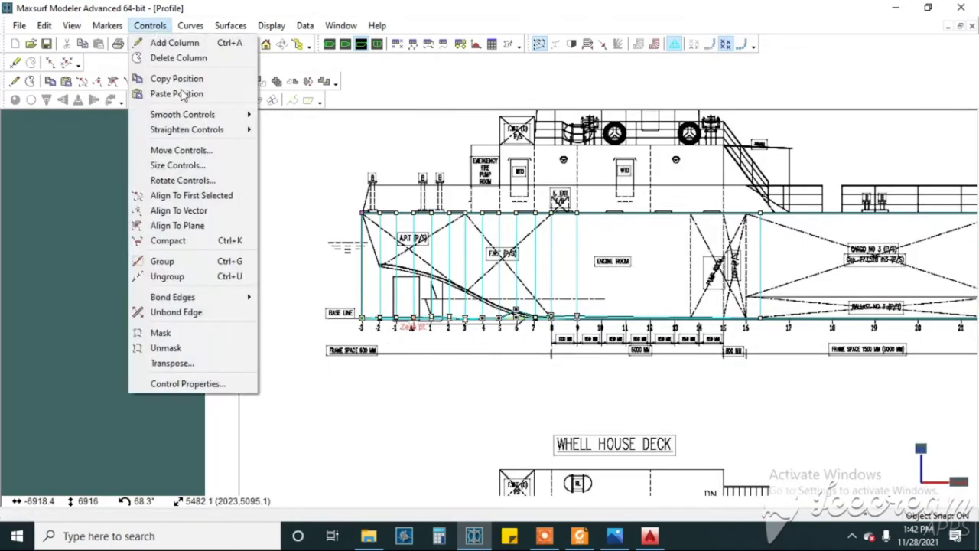
{"action": "left_click", "coordinate": [194, 385]}
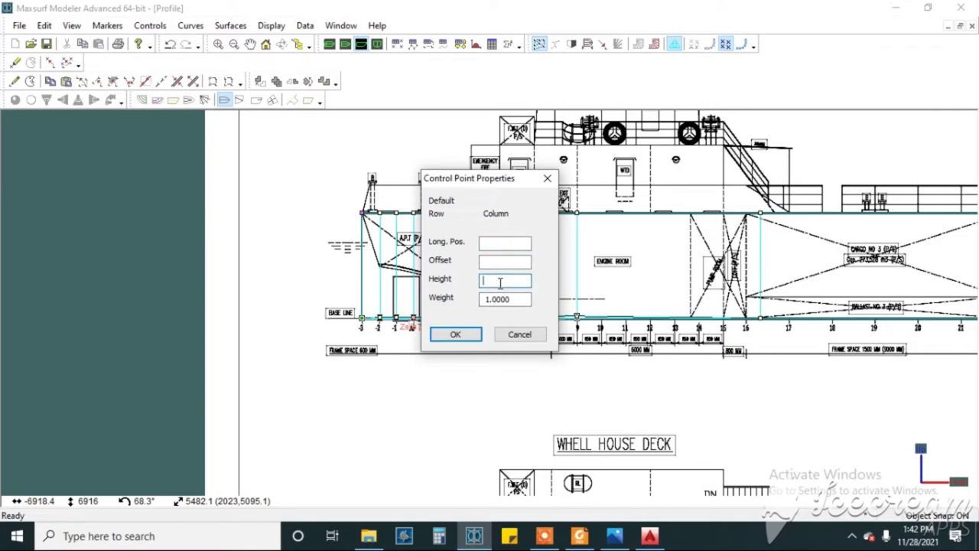
{"action": "left_click", "coordinate": [504, 280]}
{"action": "type", "text": "0"}
{"action": "left_click", "coordinate": [456, 334]}
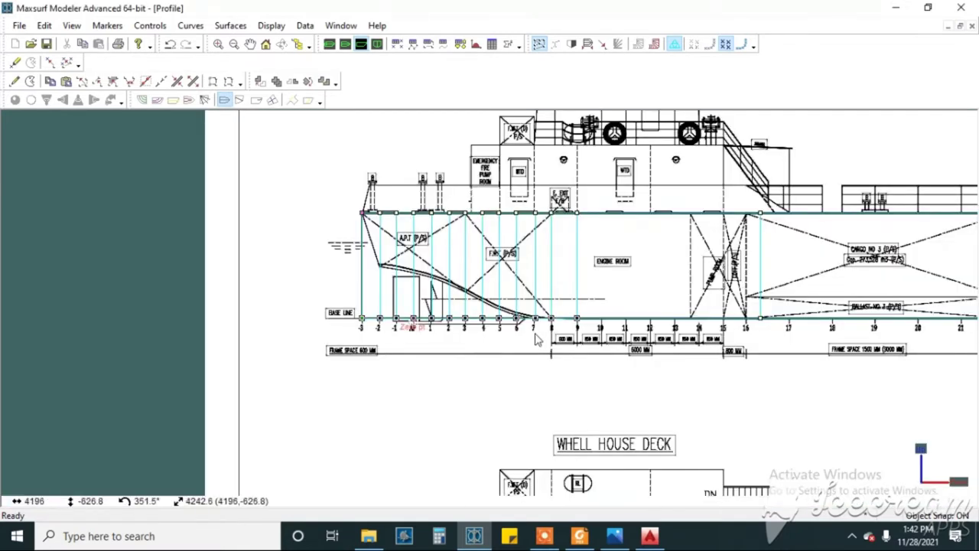
Compare the bottom control points with the stern curve between frames -3 and 8 of the background drawing.
{"action": "scroll", "coordinate": [545, 333], "scroll_direction": "up", "scroll_amount": 1}
{"action": "scroll", "coordinate": [264, 304], "scroll_direction": "up", "scroll_amount": 1}
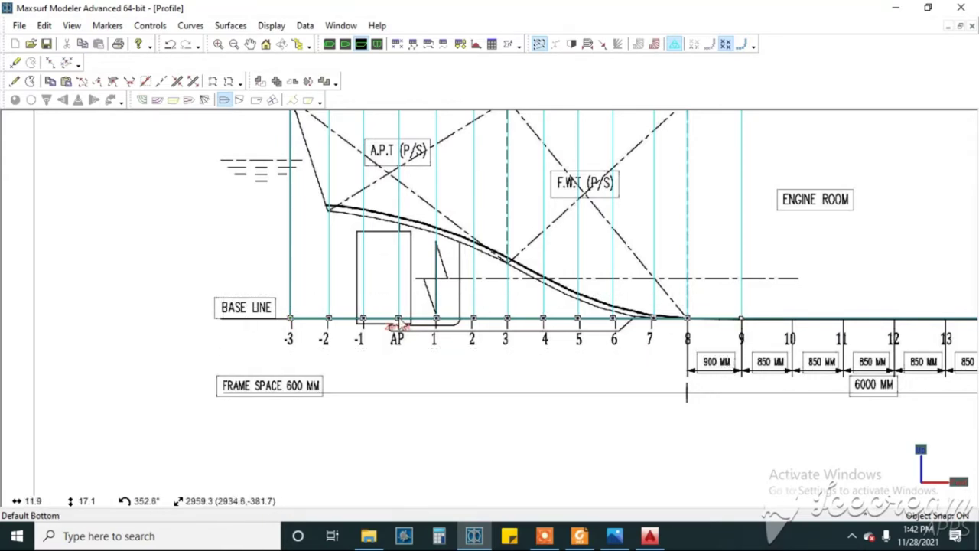
{"action": "scroll", "coordinate": [292, 233], "scroll_direction": "down", "scroll_amount": 2}
{"action": "scroll", "coordinate": [291, 233], "scroll_direction": "down", "scroll_amount": 4}
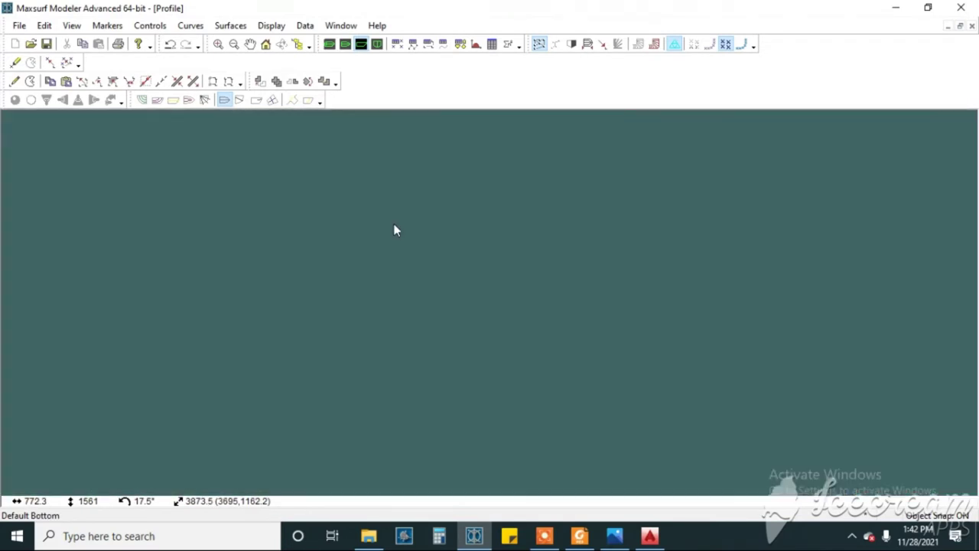
{"action": "scroll", "coordinate": [395, 231], "scroll_direction": "up", "scroll_amount": 3}
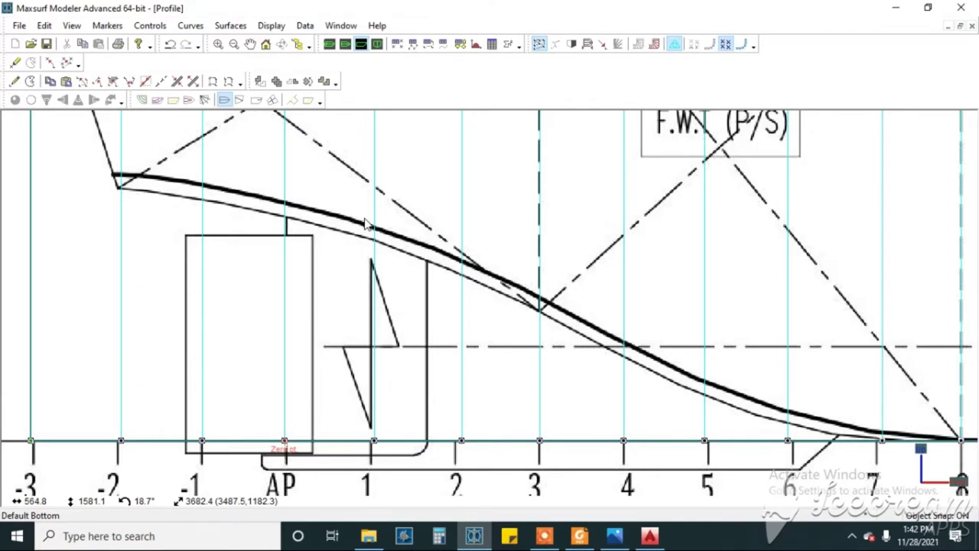
Check the centreline and outer bottom control points in the Body Plan, and inspect the surface in the Perspective and Plan views.
{"action": "left_click", "coordinate": [377, 45]}
{"action": "scroll", "coordinate": [621, 273], "scroll_direction": "up", "scroll_amount": 2}
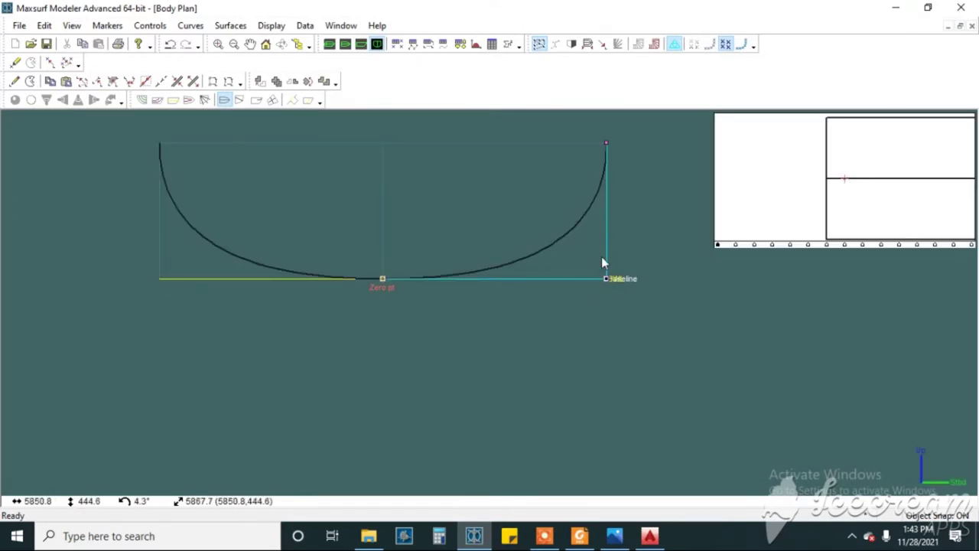
{"action": "left_click_drag", "start_coordinate": [351, 252], "coordinate": [429, 327]}
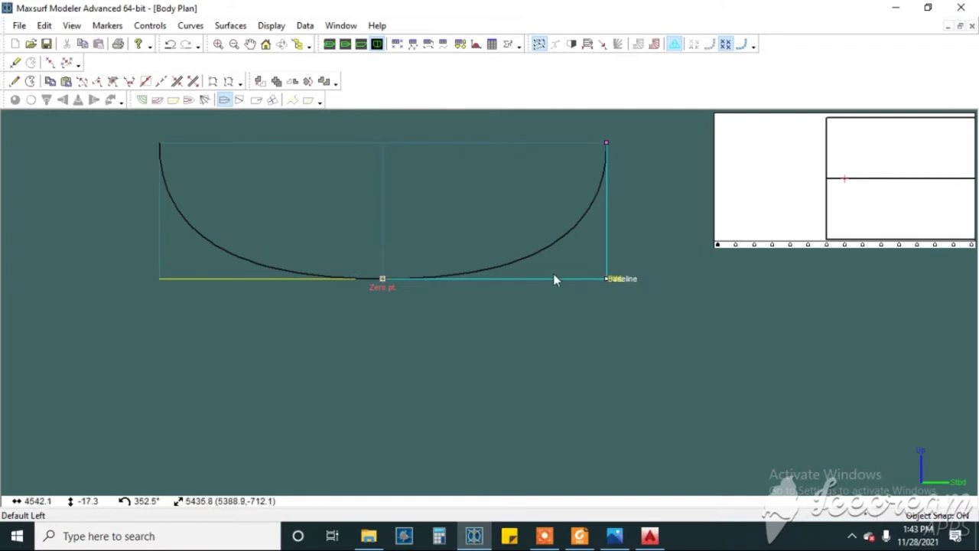
{"action": "left_click_drag", "start_coordinate": [564, 263], "coordinate": [623, 300]}
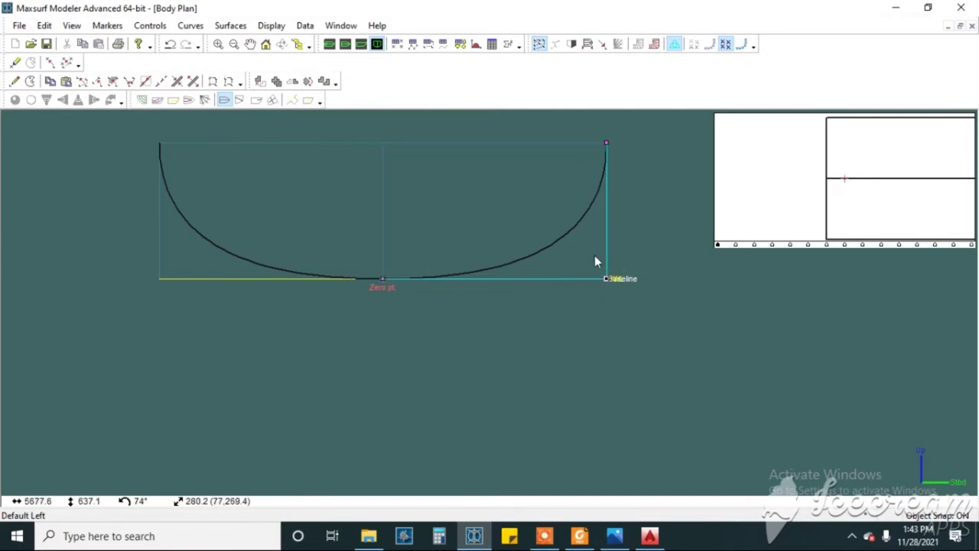
{"action": "left_click", "coordinate": [329, 43]}
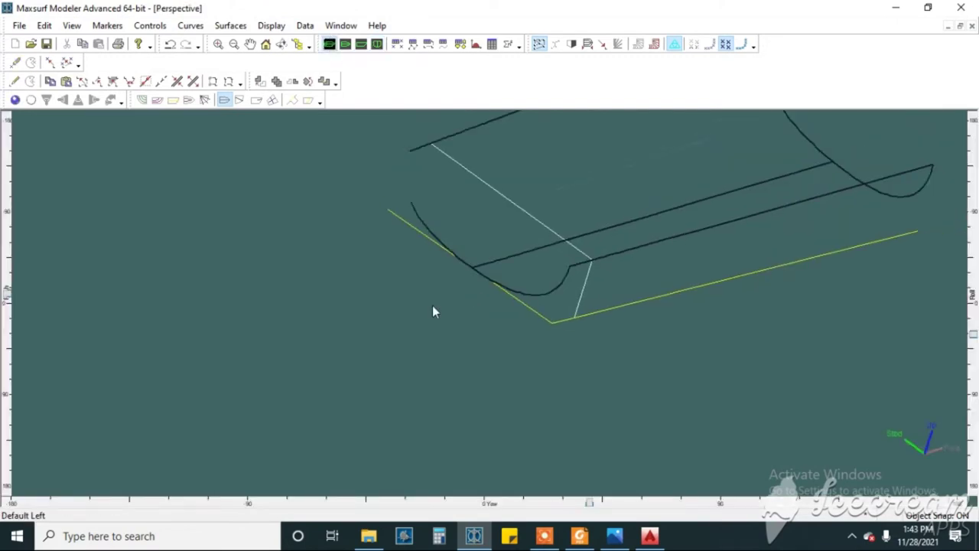
{"action": "left_click", "coordinate": [348, 46]}
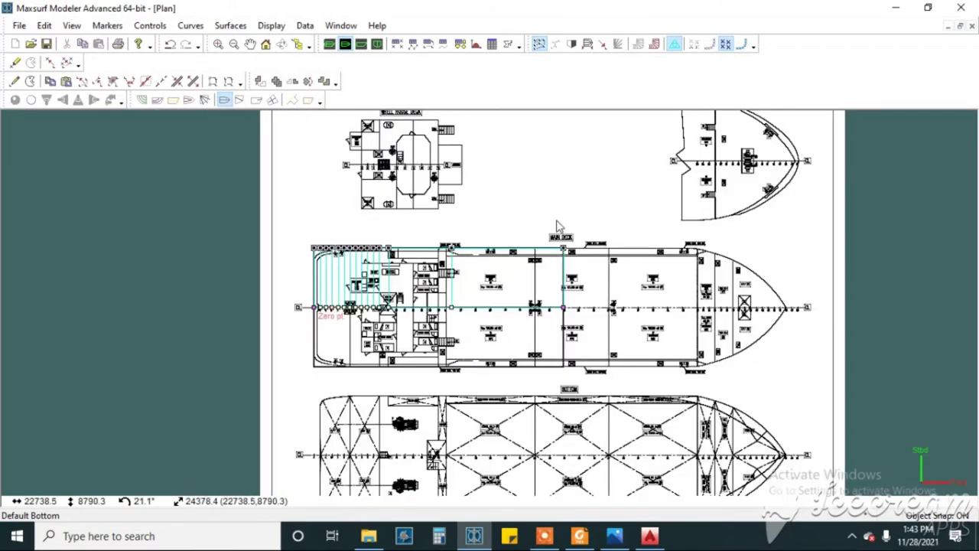
{"action": "scroll", "coordinate": [557, 225], "scroll_direction": "down", "scroll_amount": 1}
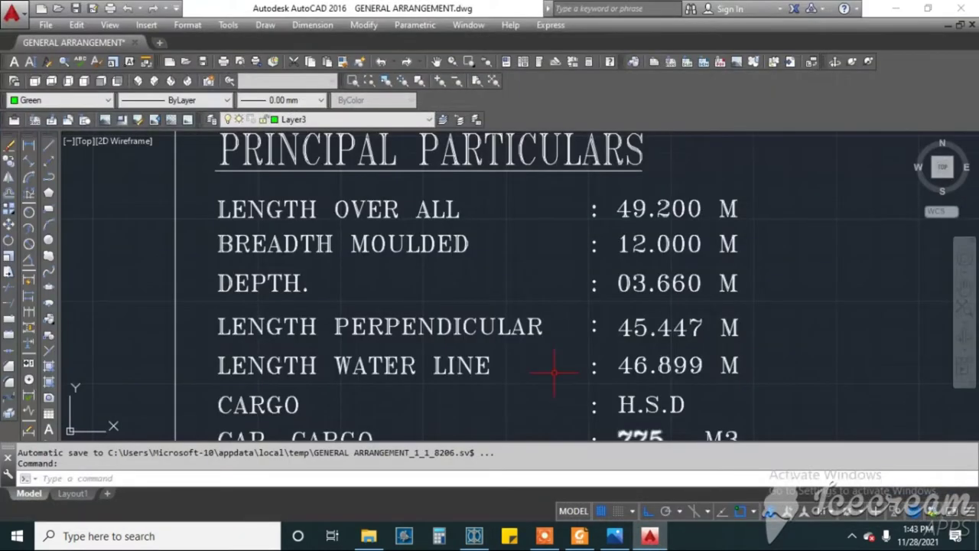
Switch to AutoCAD, examine the bow and stern curves in the side elevation, and return to Maxsurf Modeler's Body Plan view.
{"action": "scroll", "coordinate": [557, 364], "scroll_direction": "down", "scroll_amount": 5}
{"action": "scroll", "coordinate": [523, 224], "scroll_direction": "up", "scroll_amount": 5}
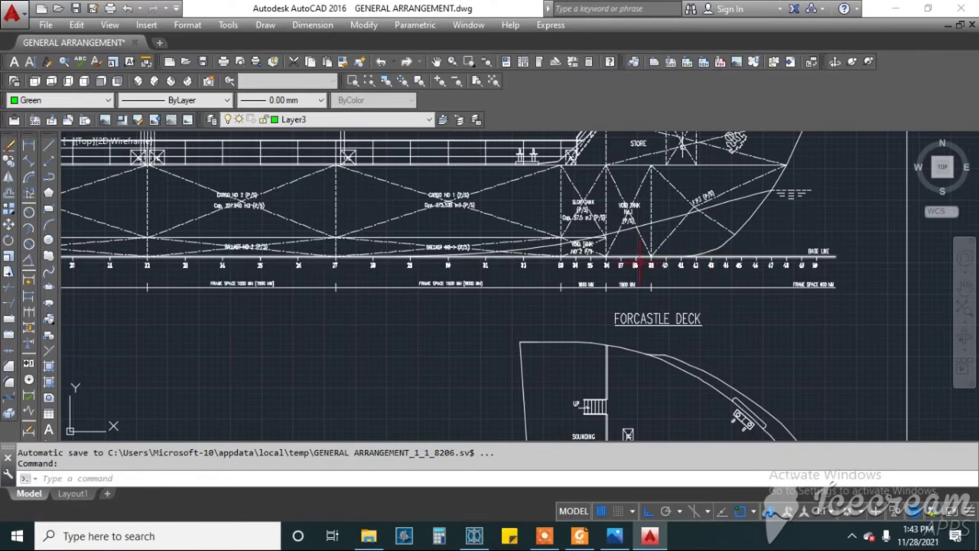
{"action": "left_click", "coordinate": [537, 248]}
{"action": "scroll", "coordinate": [446, 224], "scroll_direction": "down", "scroll_amount": 4}
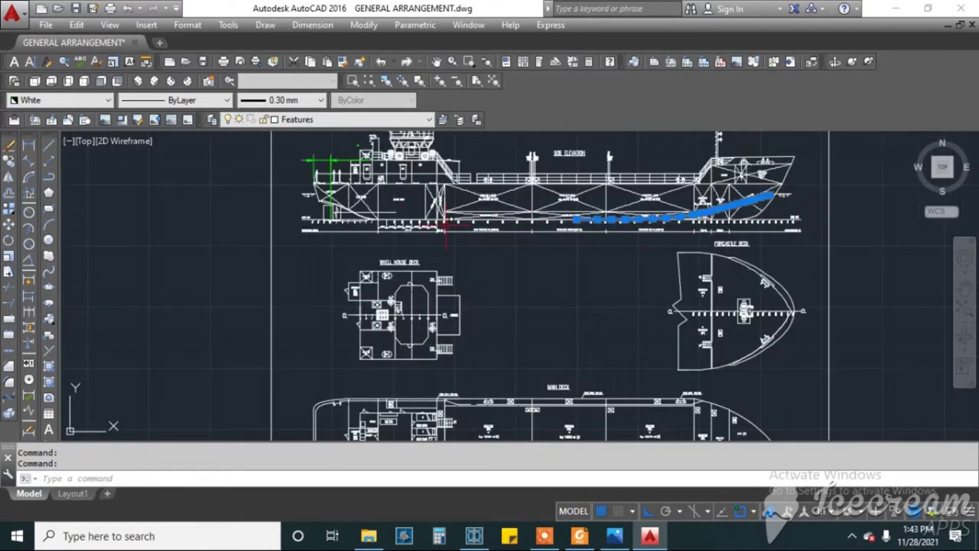
{"action": "scroll", "coordinate": [340, 210], "scroll_direction": "up", "scroll_amount": 4}
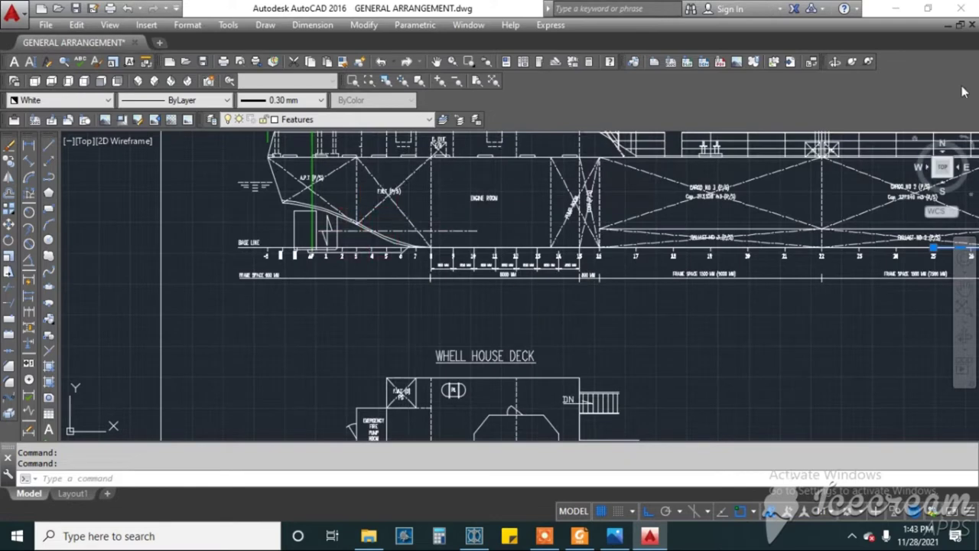
{"action": "left_click", "coordinate": [896, 9]}
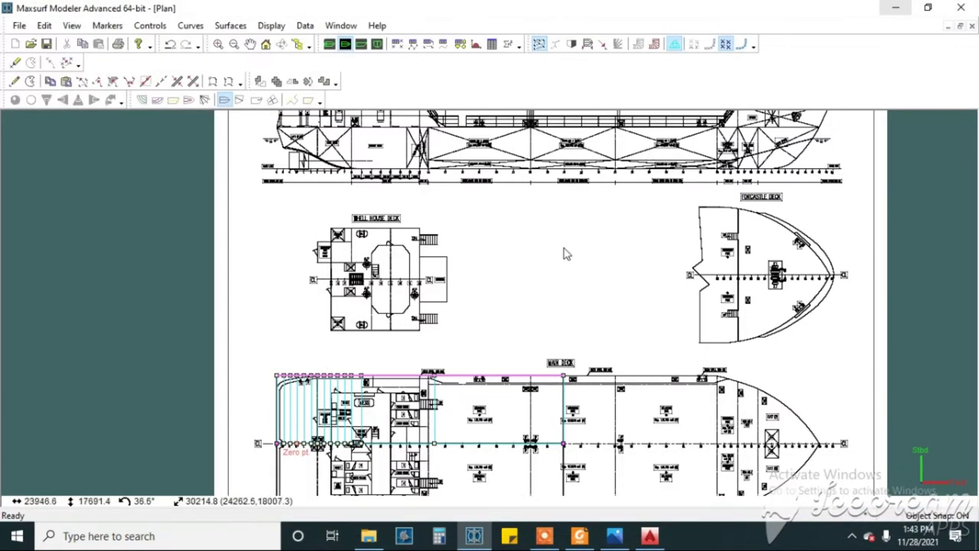
{"action": "scroll", "coordinate": [462, 260], "scroll_direction": "down", "scroll_amount": 1}
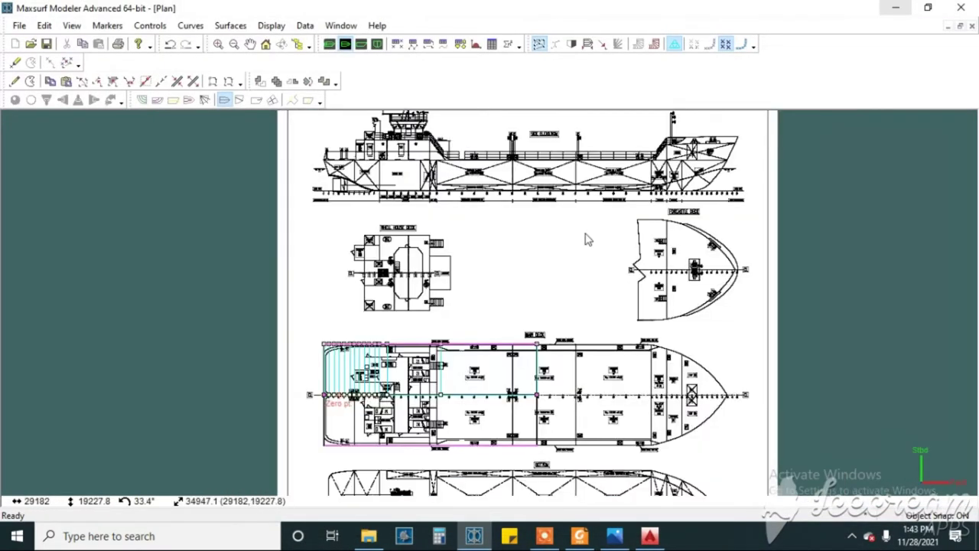
{"action": "left_click", "coordinate": [377, 44]}
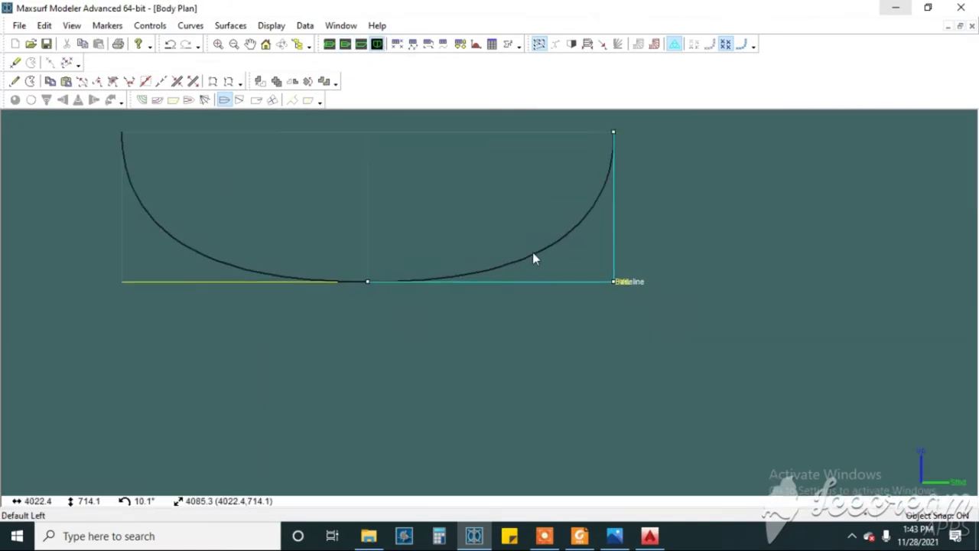
Add a control point on the flat bottom near the bilge corner and another on the side just above it.
{"action": "scroll", "coordinate": [533, 258], "scroll_direction": "up", "scroll_amount": 1}
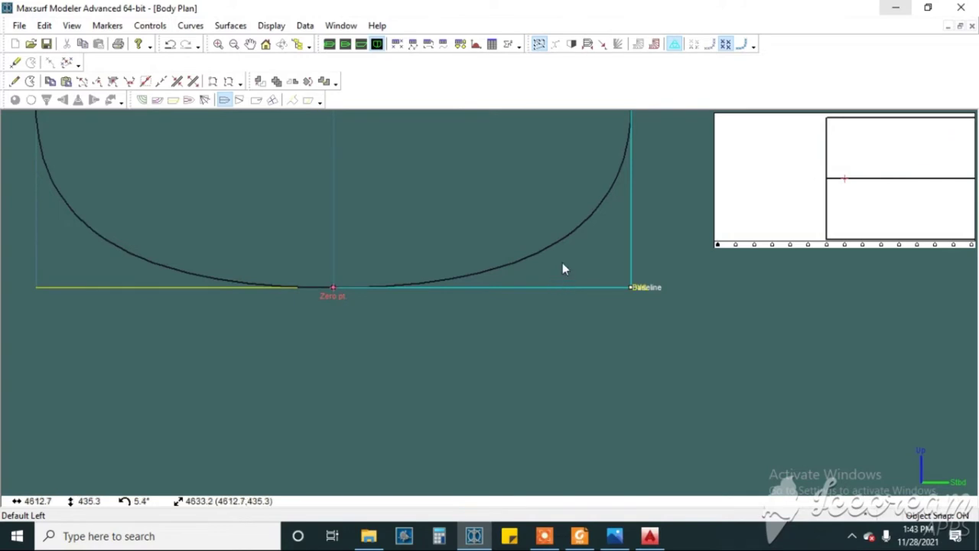
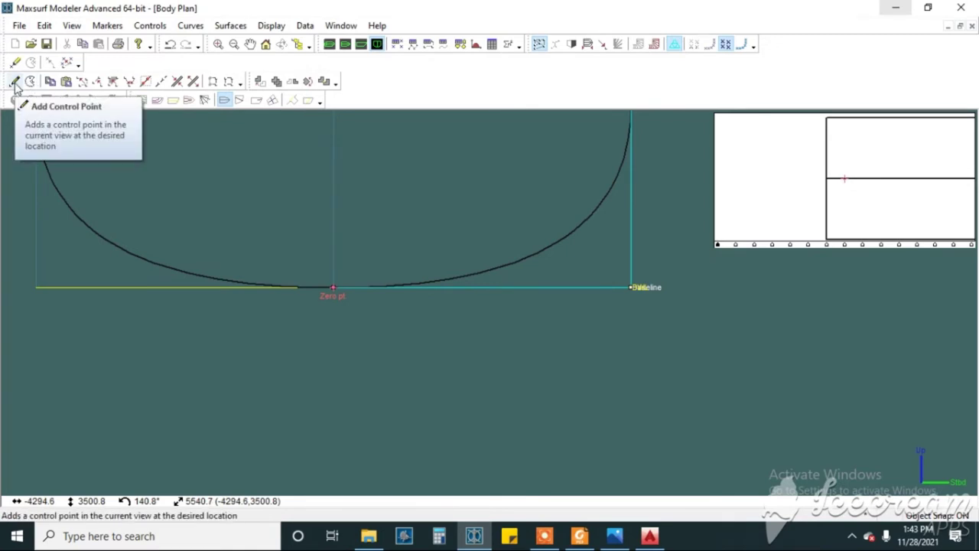
{"action": "left_click", "coordinate": [15, 82]}
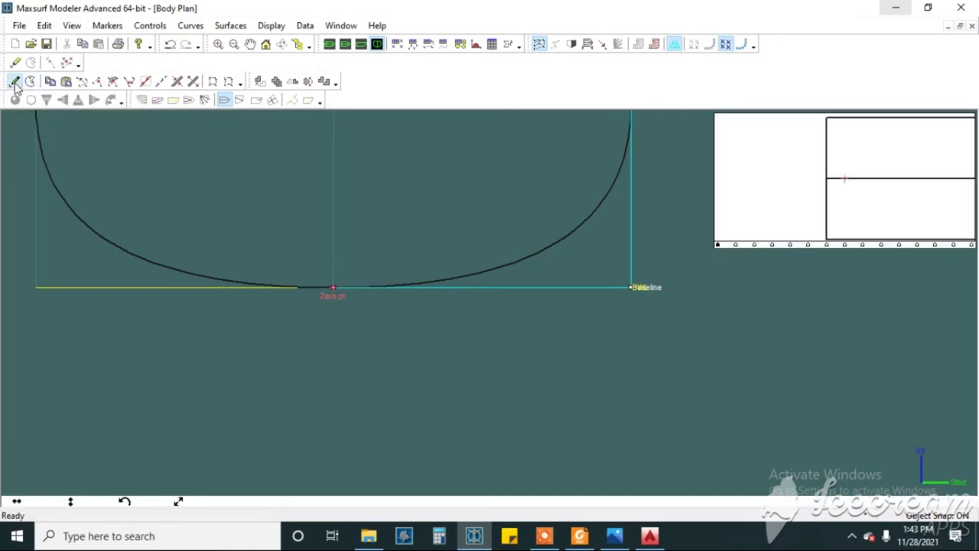
{"action": "left_click", "coordinate": [572, 286]}
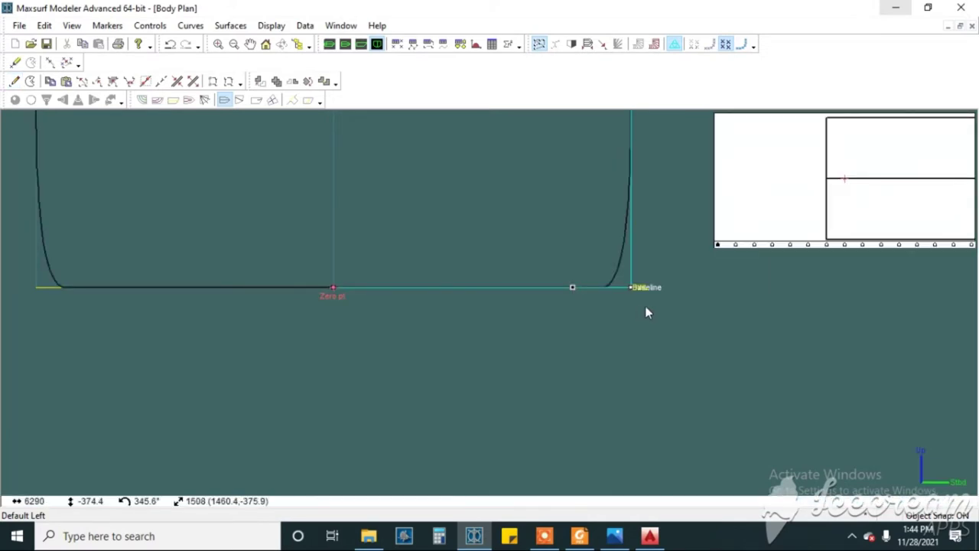
{"action": "left_click", "coordinate": [15, 81]}
{"action": "left_click", "coordinate": [631, 244]}
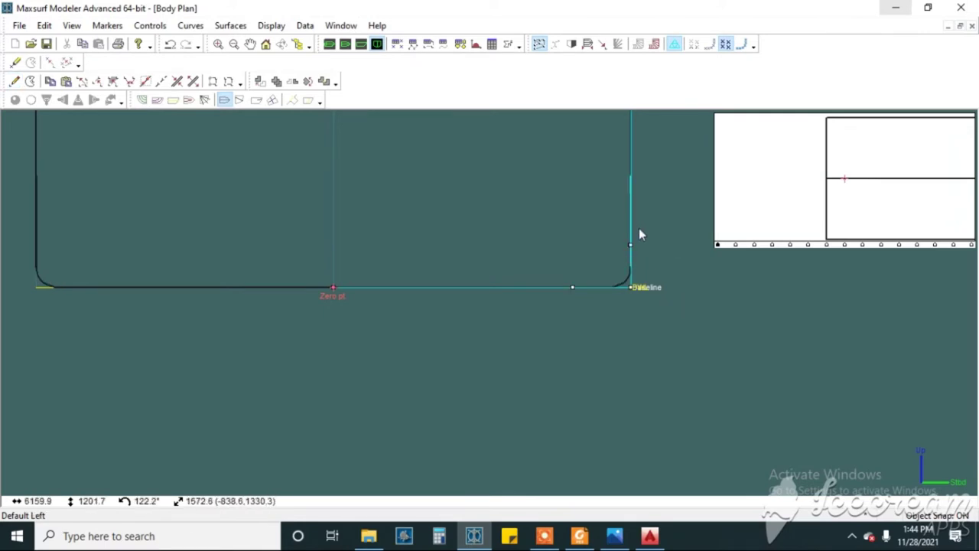
Try to add further control points around the inside of the bilge corner, and undo these additions.
{"action": "key", "text": "ctrl+a"}
{"action": "left_click", "coordinate": [620, 273]}
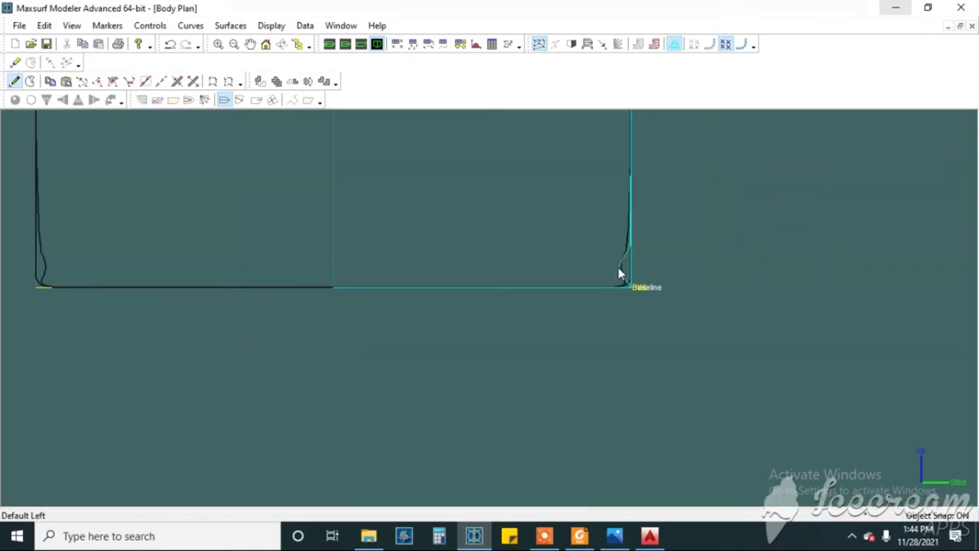
{"action": "left_click", "coordinate": [618, 267]}
{"action": "key", "text": "ctrl+a"}
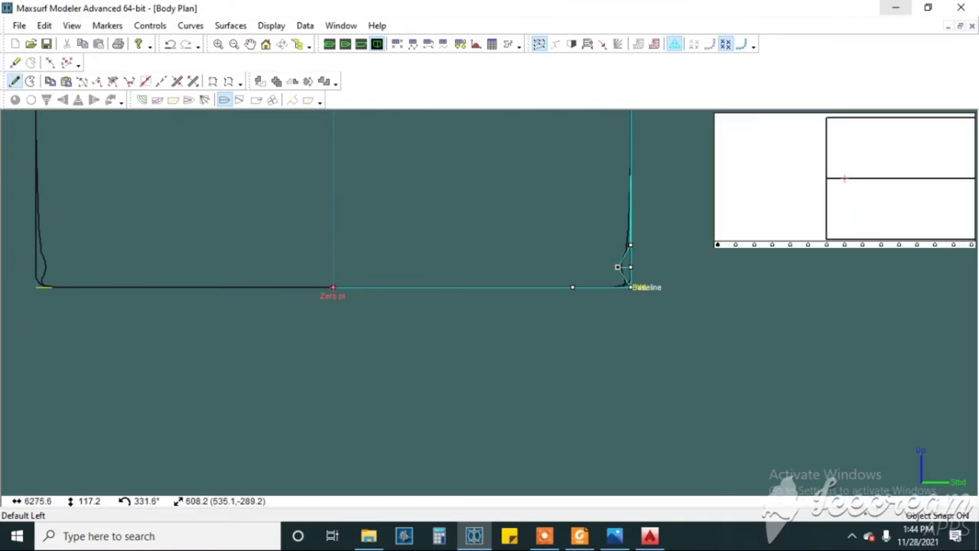
{"action": "key", "text": "ctrl+z"}
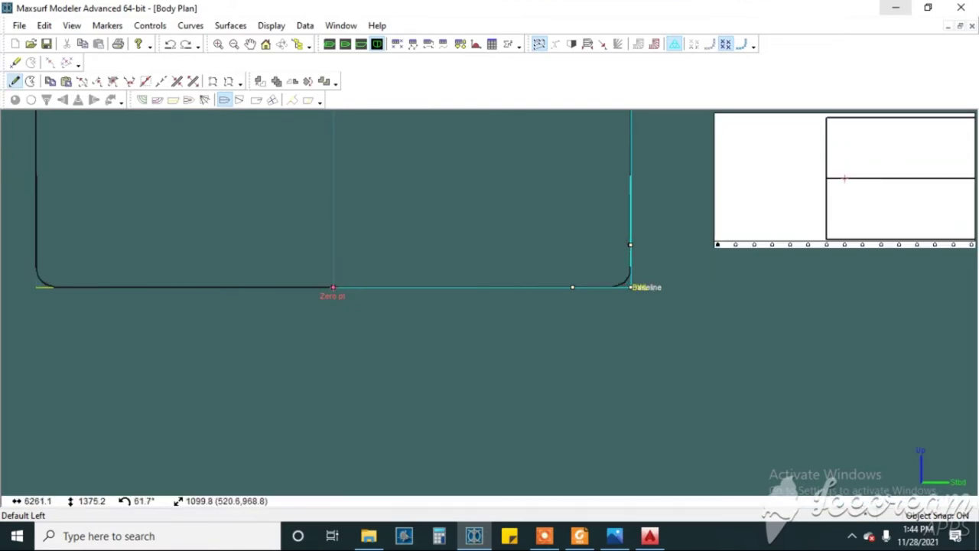
{"action": "left_click", "coordinate": [658, 210]}
{"action": "key", "text": "ctrl+z"}
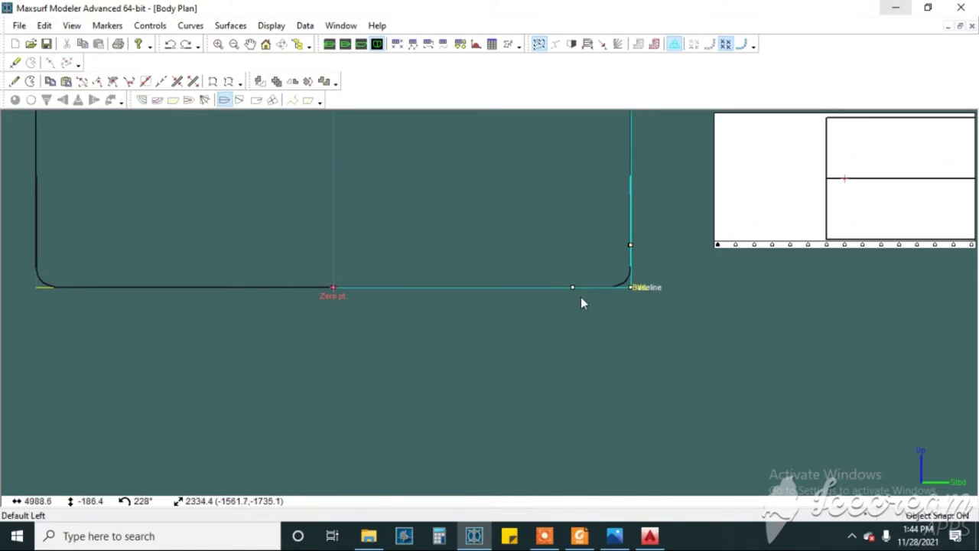
{"action": "left_click", "coordinate": [14, 81]}
{"action": "left_click", "coordinate": [613, 307]}
{"action": "key", "text": "ctrl+z"}
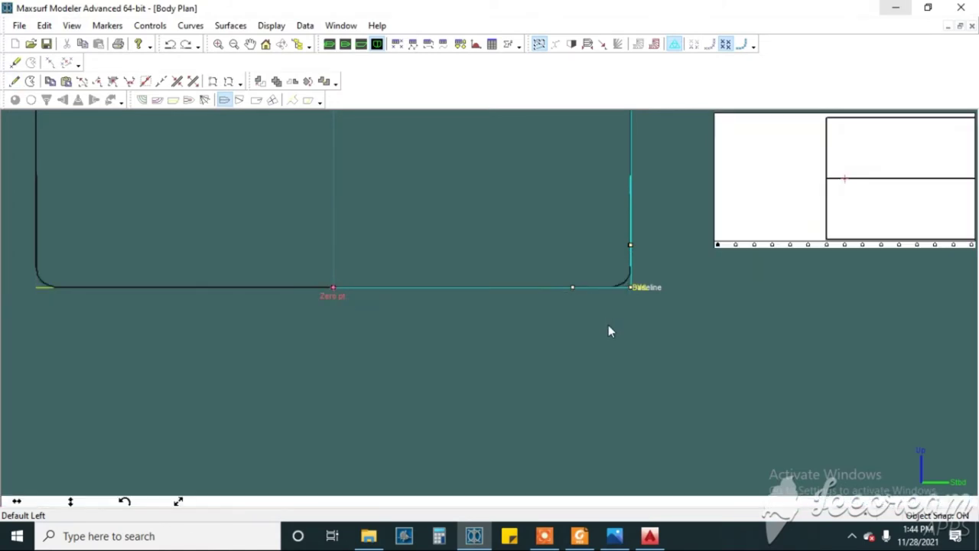
Add a second control point on the bottom and a second one on the side, closer to the bilge corner.
{"action": "scroll", "coordinate": [574, 289], "scroll_direction": "up", "scroll_amount": 2}
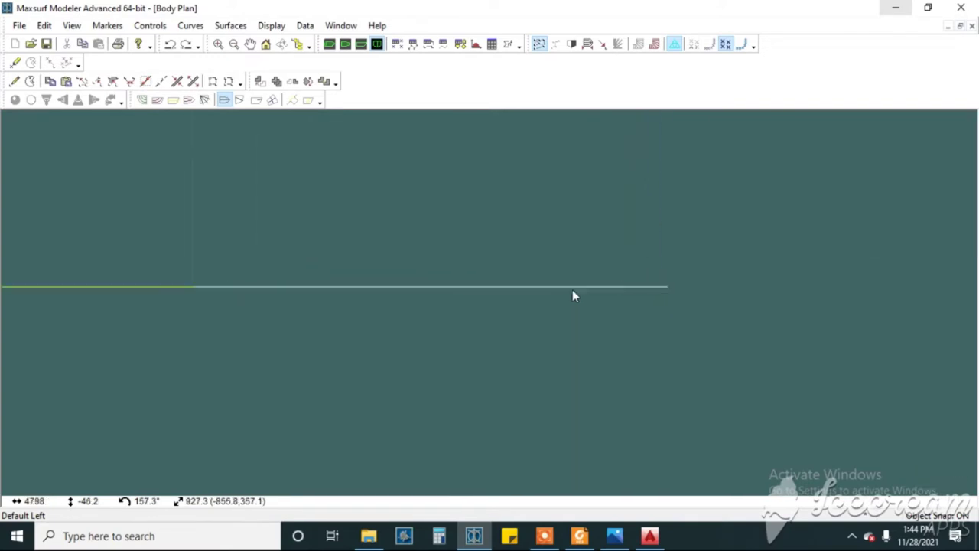
{"action": "left_click", "coordinate": [663, 285]}
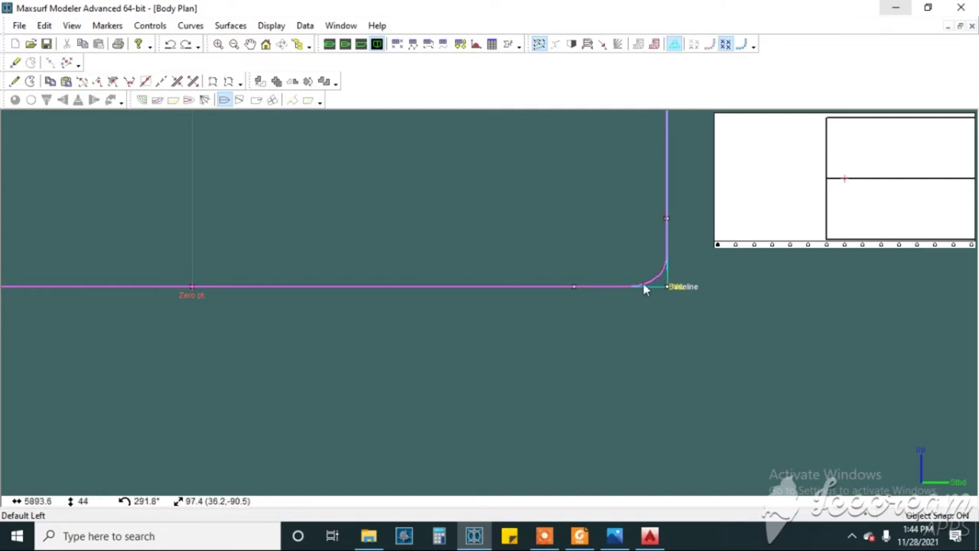
{"action": "left_click", "coordinate": [610, 342]}
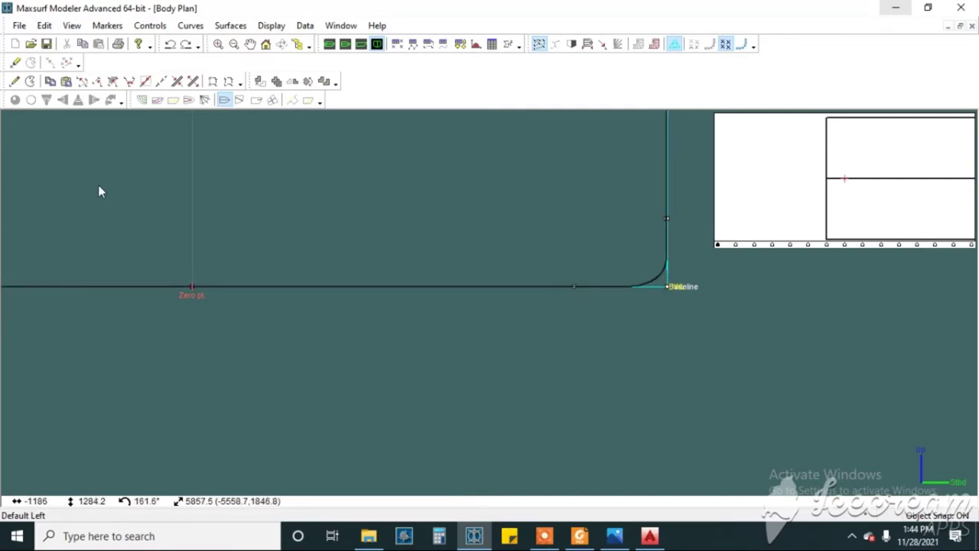
{"action": "left_click", "coordinate": [14, 81]}
{"action": "scroll", "coordinate": [644, 292], "scroll_direction": "up", "scroll_amount": 2}
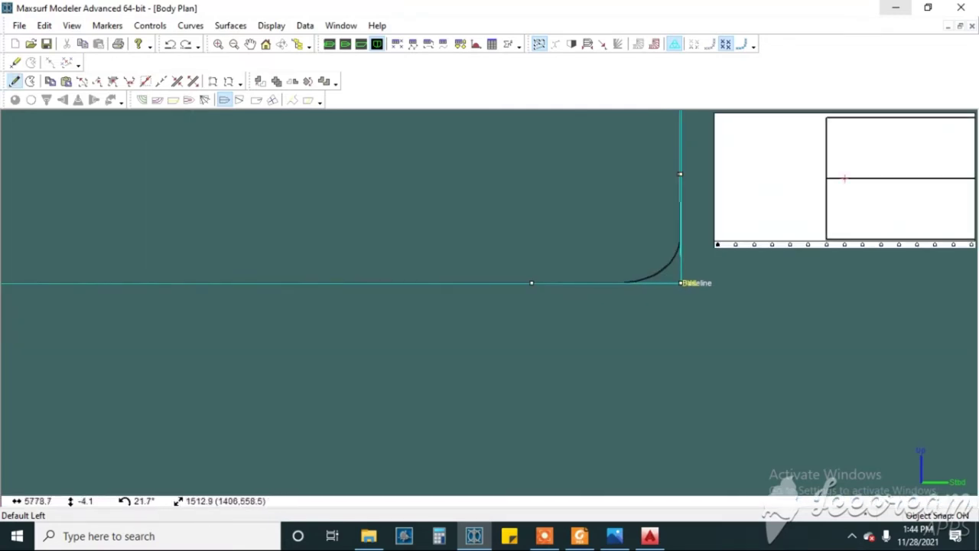
{"action": "scroll", "coordinate": [254, 328], "scroll_direction": "down", "scroll_amount": 1}
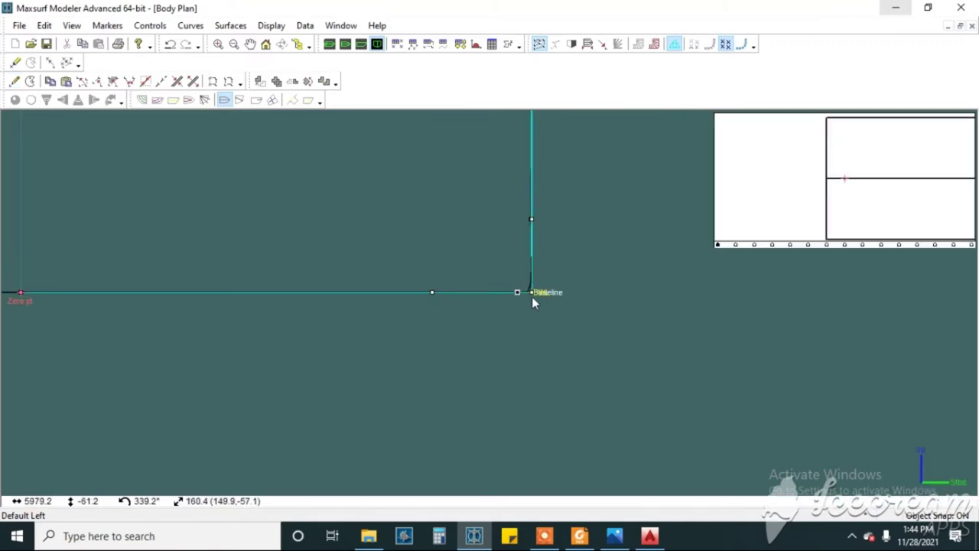
{"action": "scroll", "coordinate": [532, 296], "scroll_direction": "up", "scroll_amount": 1}
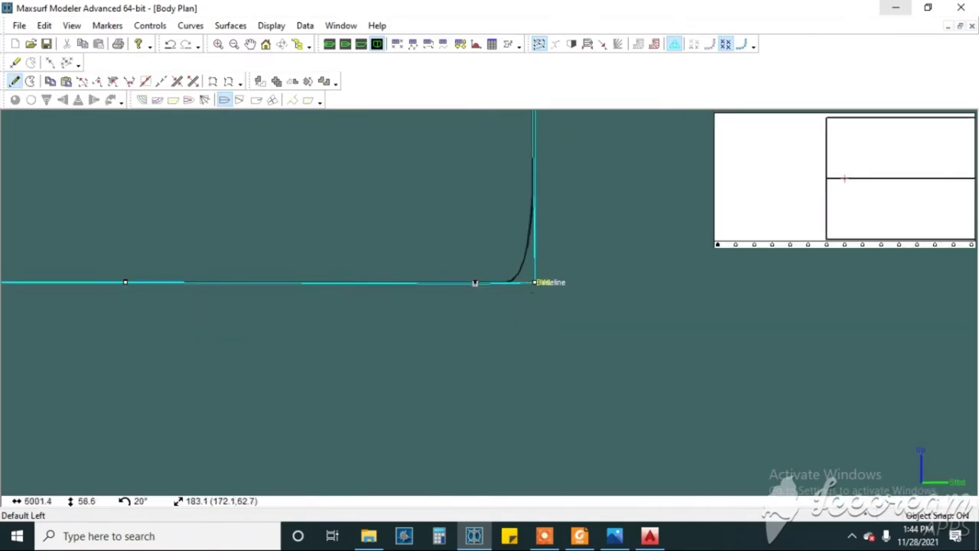
{"action": "scroll", "coordinate": [531, 285], "scroll_direction": "up", "scroll_amount": 3}
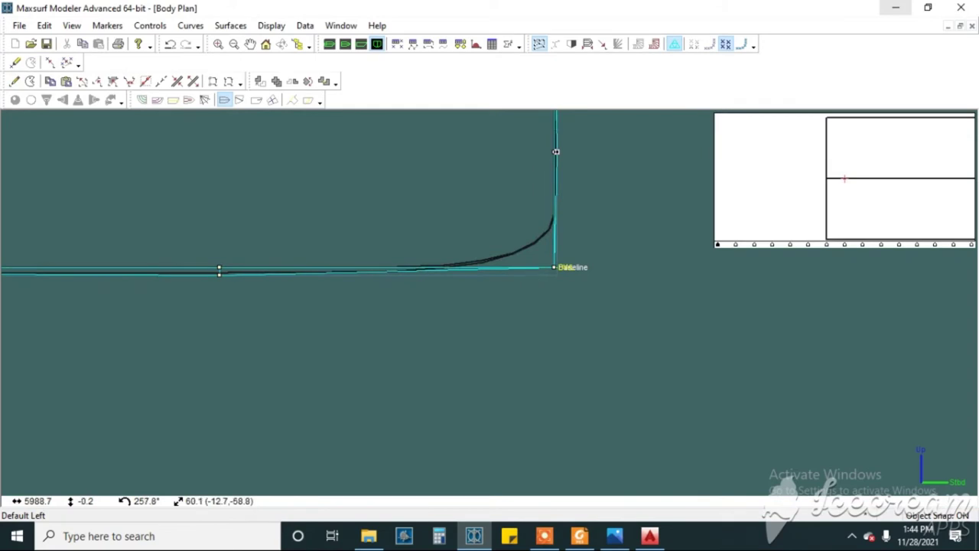
Tighten the bilge corner with two more control points on the bottom and one more low on the side.
{"action": "left_click", "coordinate": [519, 270]}
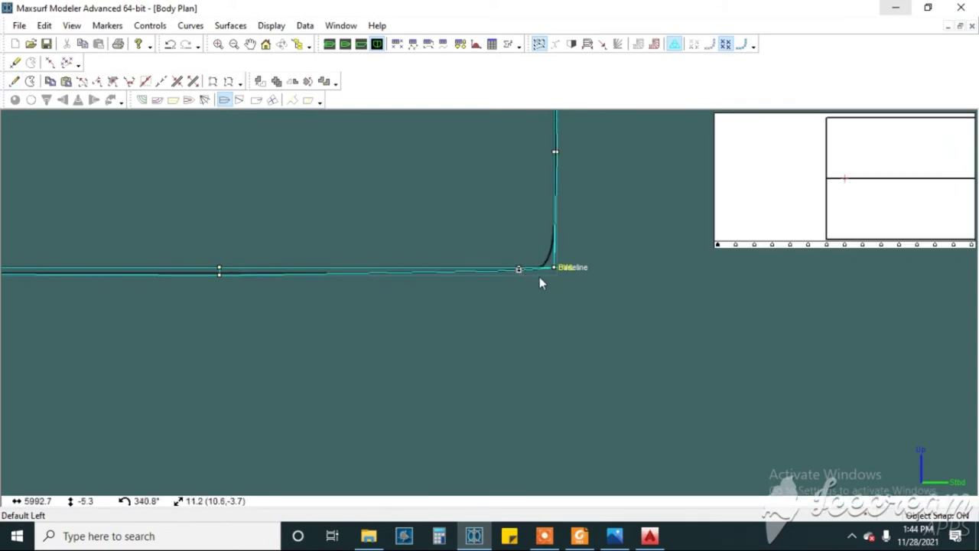
{"action": "scroll", "coordinate": [541, 276], "scroll_direction": "up", "scroll_amount": 2}
{"action": "scroll", "coordinate": [543, 272], "scroll_direction": "up", "scroll_amount": 2}
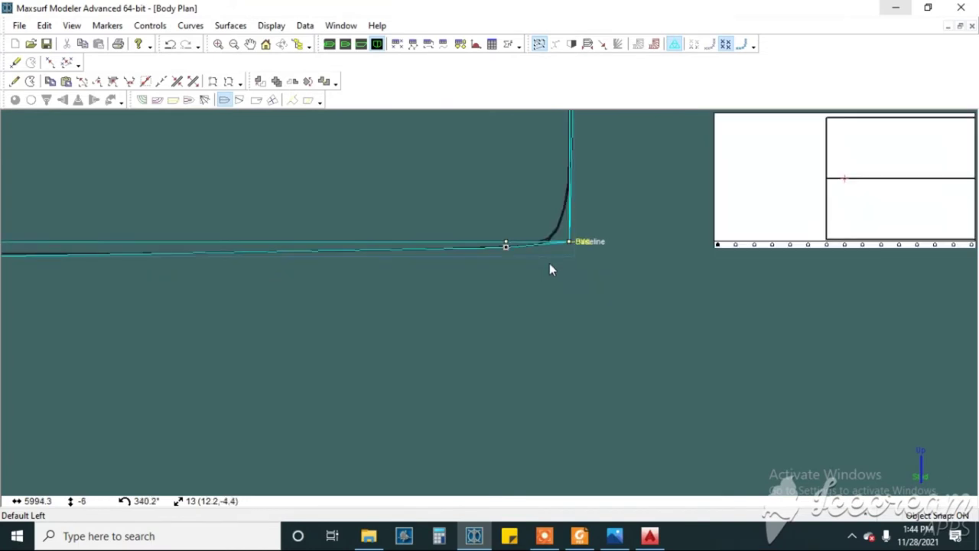
{"action": "left_click", "coordinate": [544, 242], "text": "ctrl"}
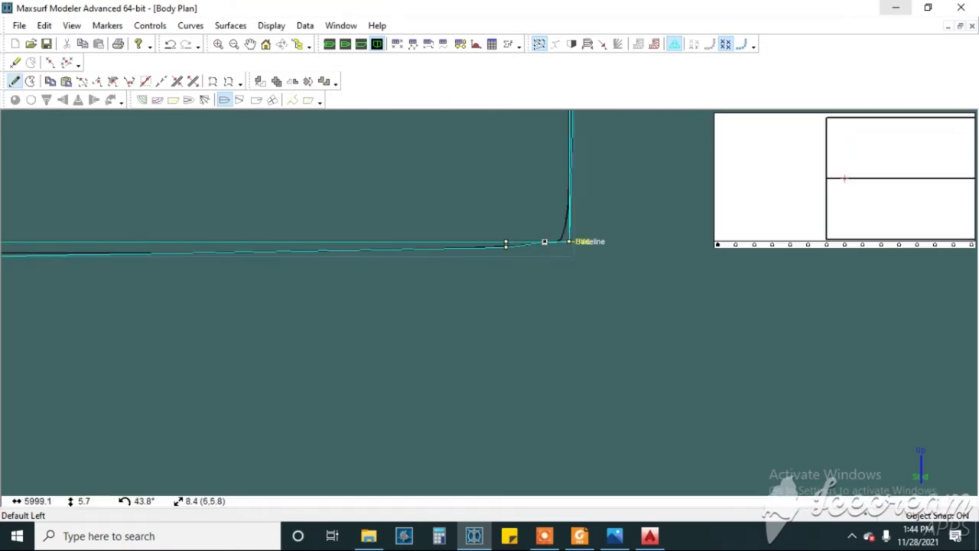
{"action": "left_click", "coordinate": [571, 223], "text": "ctrl"}
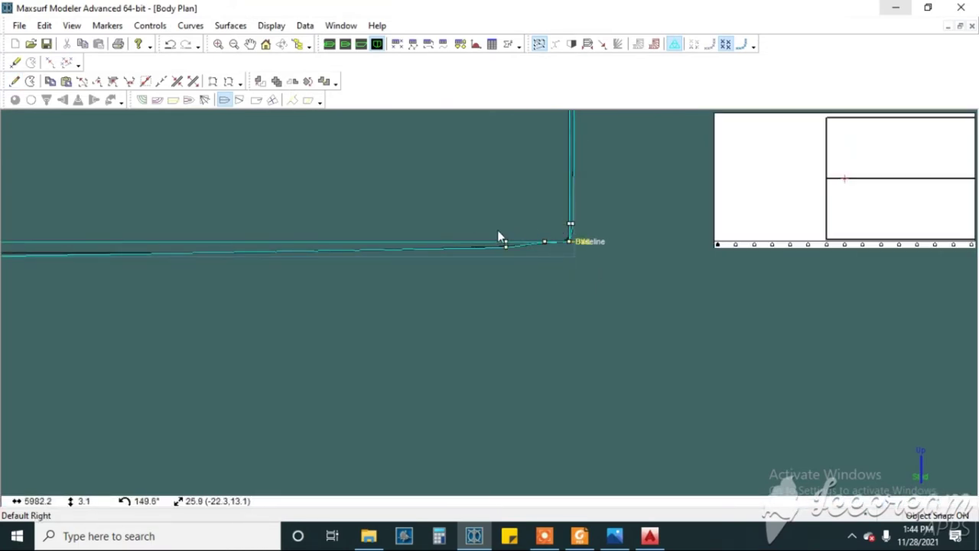
Select the bottom control points up to the bilge corner and set their height to 0.
{"action": "left_click", "coordinate": [604, 273]}
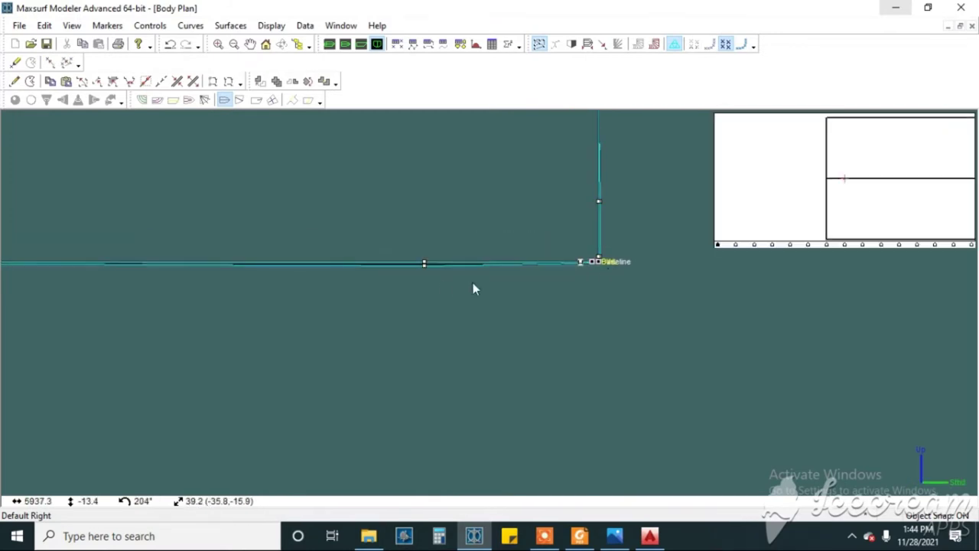
{"action": "scroll", "coordinate": [464, 296], "scroll_direction": "down", "scroll_amount": 3}
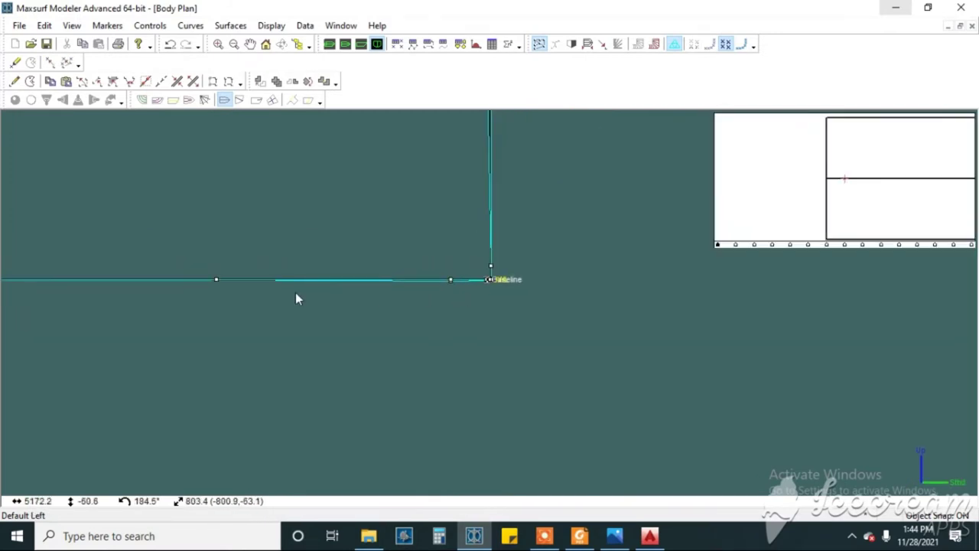
{"action": "left_click_drag", "start_coordinate": [193, 268], "coordinate": [471, 322]}
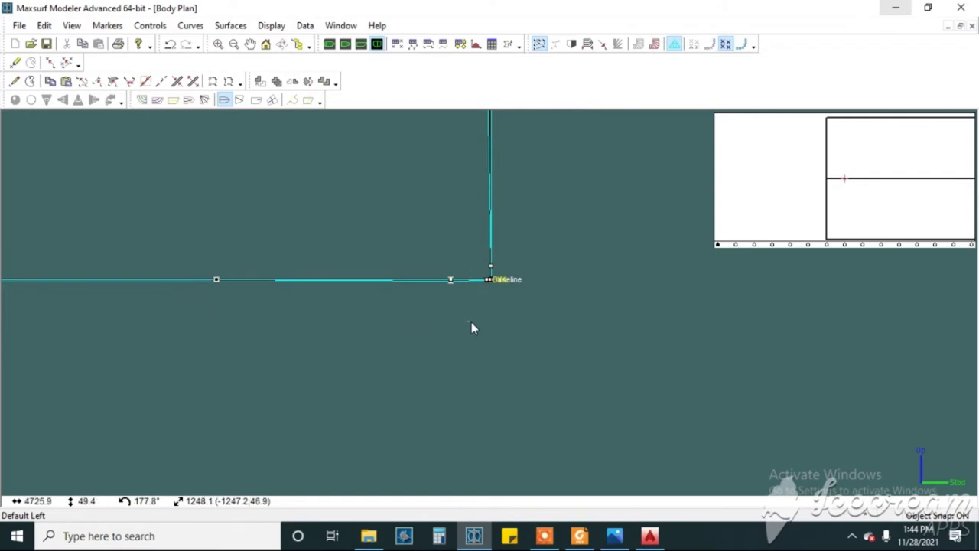
{"action": "scroll", "coordinate": [487, 280], "scroll_direction": "up", "scroll_amount": 3}
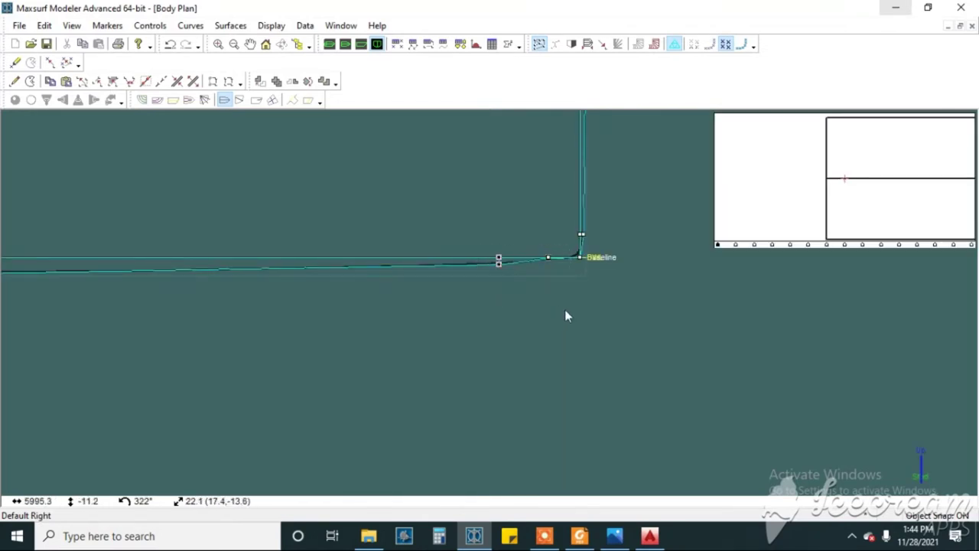
{"action": "scroll", "coordinate": [693, 248], "scroll_direction": "up", "scroll_amount": 2}
{"action": "scroll", "coordinate": [648, 243], "scroll_direction": "up", "scroll_amount": 1}
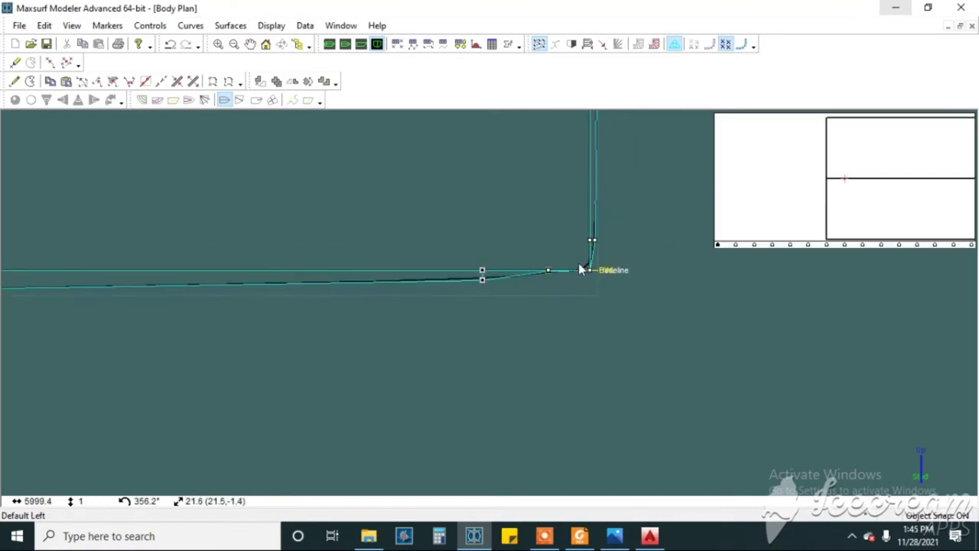
{"action": "left_click", "coordinate": [150, 25]}
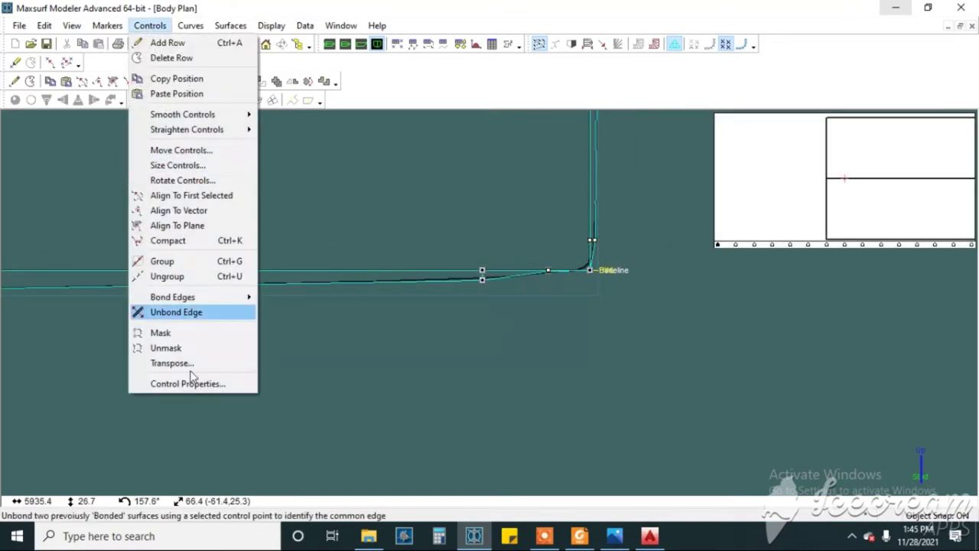
{"action": "left_click", "coordinate": [205, 385]}
{"action": "left_click", "coordinate": [498, 280]}
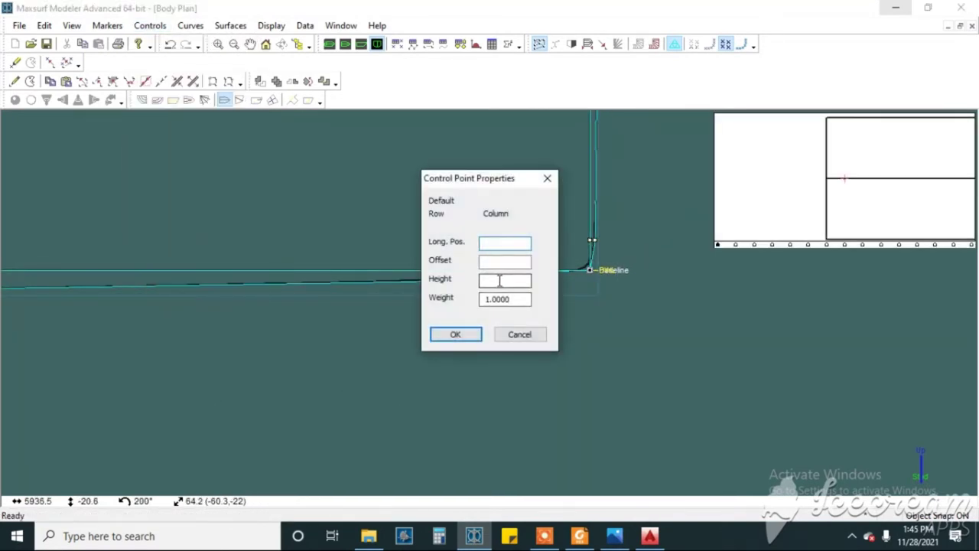
{"action": "type", "text": "0"}
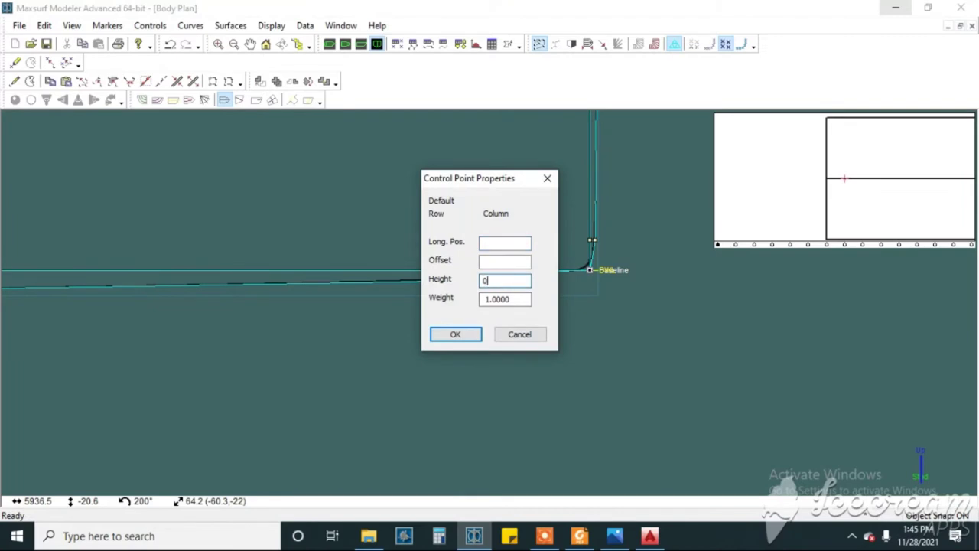
{"action": "left_click", "coordinate": [470, 334]}
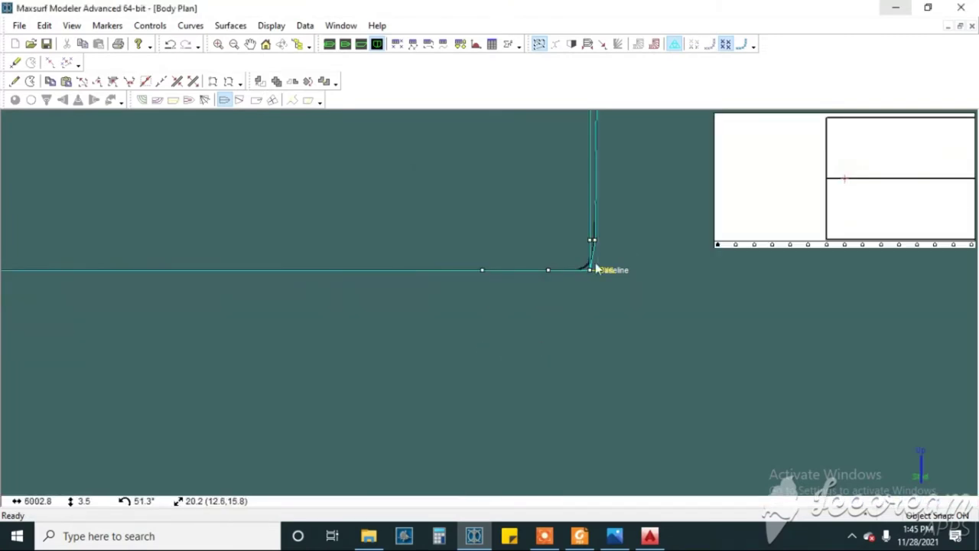
Select the side control points from the bilge corner upward and set one common offset to make the side vertical.
{"action": "scroll", "coordinate": [529, 365], "scroll_direction": "down", "scroll_amount": 4}
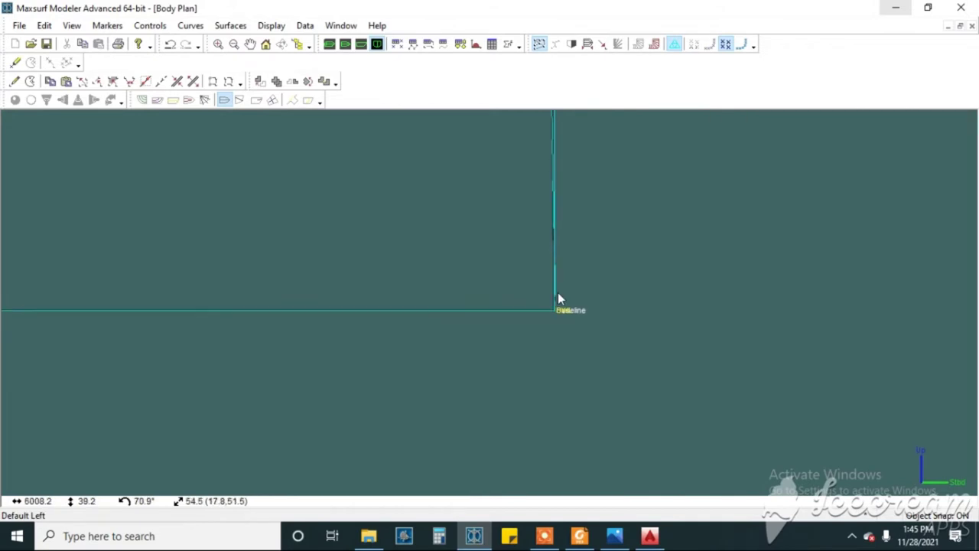
{"action": "scroll", "coordinate": [562, 285], "scroll_direction": "down", "scroll_amount": 2}
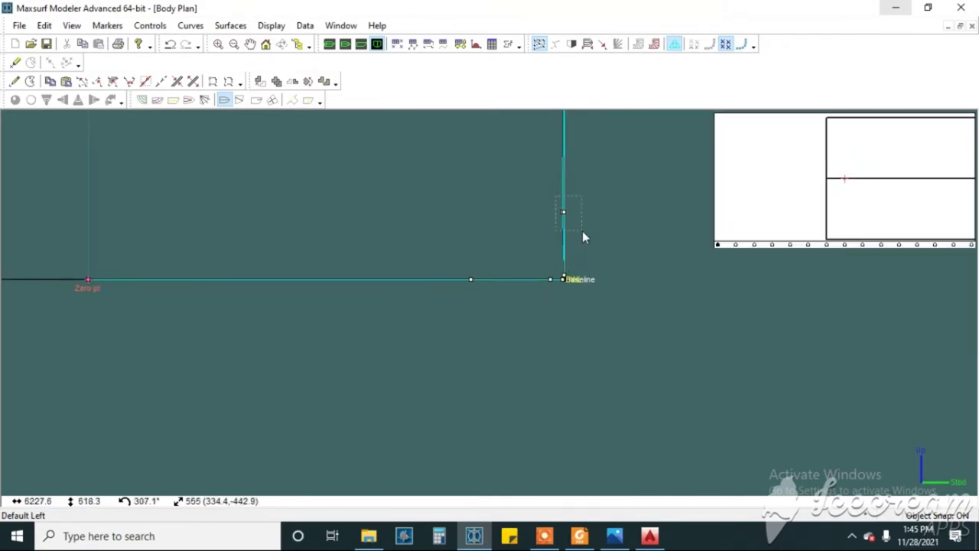
{"action": "scroll", "coordinate": [570, 252], "scroll_direction": "up", "scroll_amount": 3}
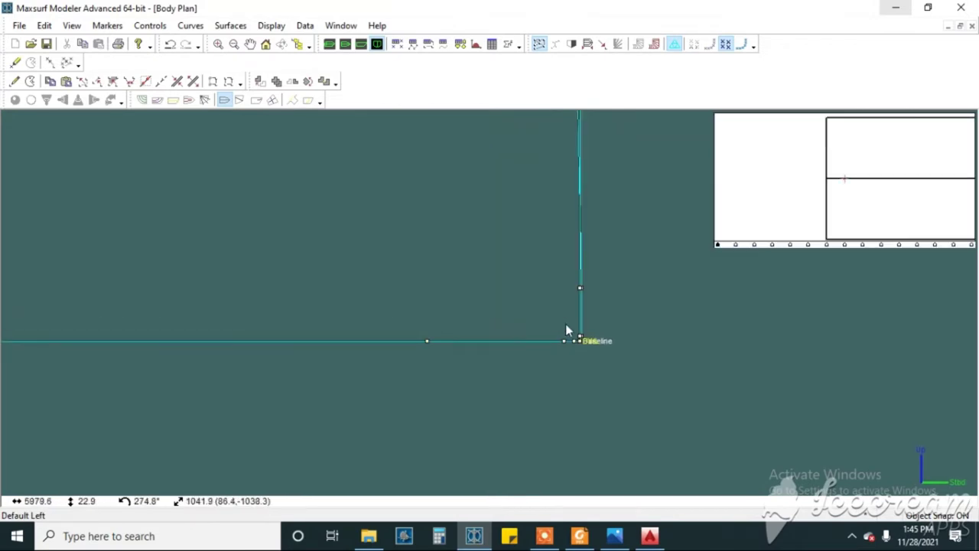
{"action": "scroll", "coordinate": [565, 324], "scroll_direction": "up", "scroll_amount": 3}
{"action": "left_click_drag", "start_coordinate": [554, 226], "coordinate": [645, 299]}
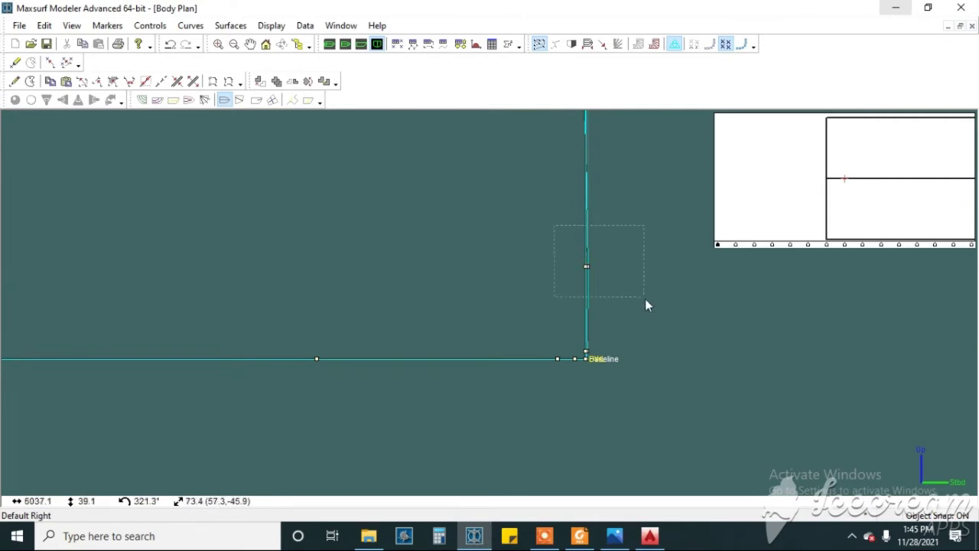
{"action": "scroll", "coordinate": [600, 353], "scroll_direction": "down", "scroll_amount": 2}
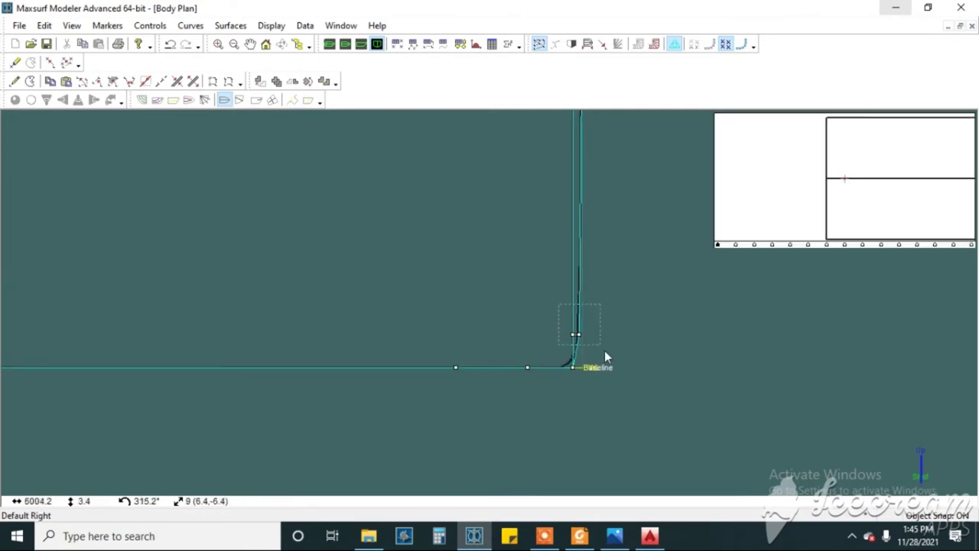
{"action": "left_click_drag", "start_coordinate": [564, 350], "coordinate": [619, 404]}
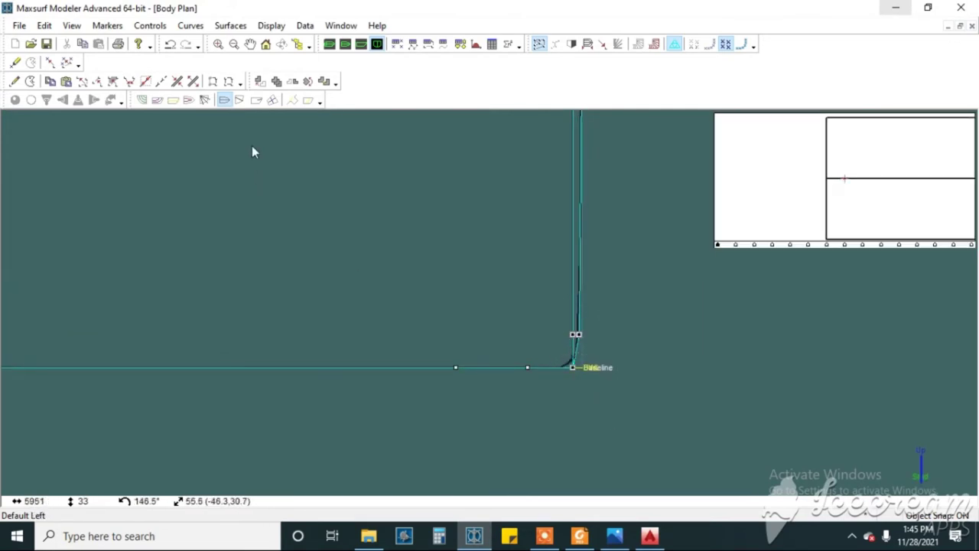
{"action": "left_click", "coordinate": [149, 27]}
{"action": "left_click", "coordinate": [194, 386]}
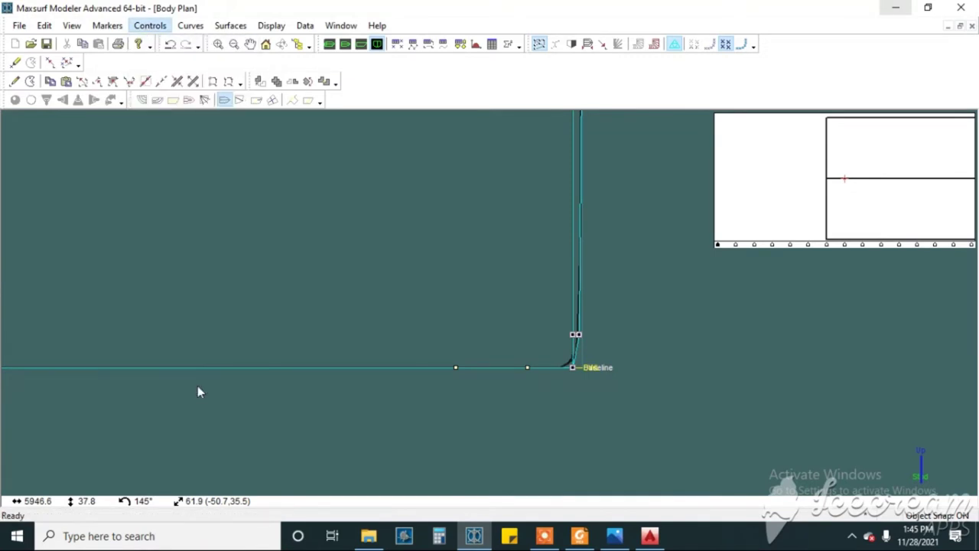
{"action": "left_click", "coordinate": [491, 262]}
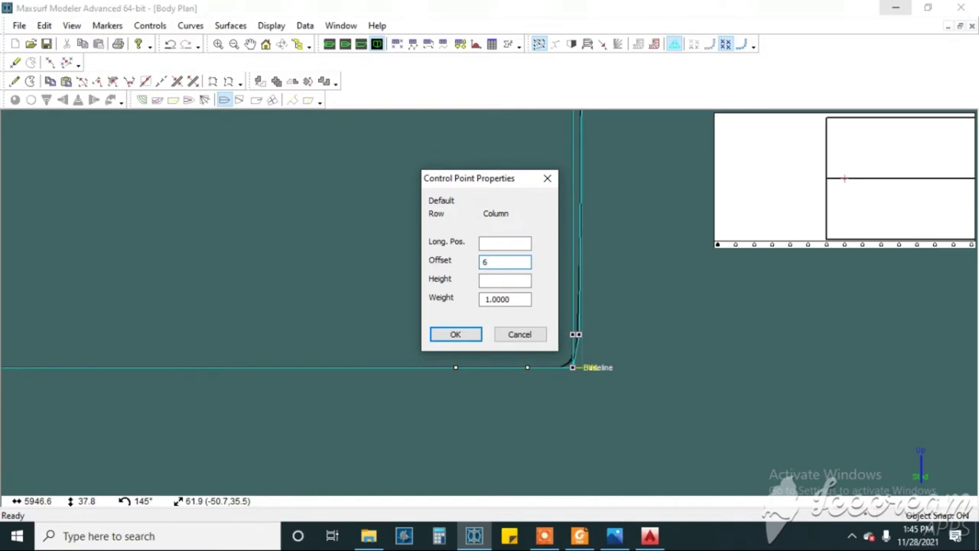
{"action": "left_click", "coordinate": [460, 335]}
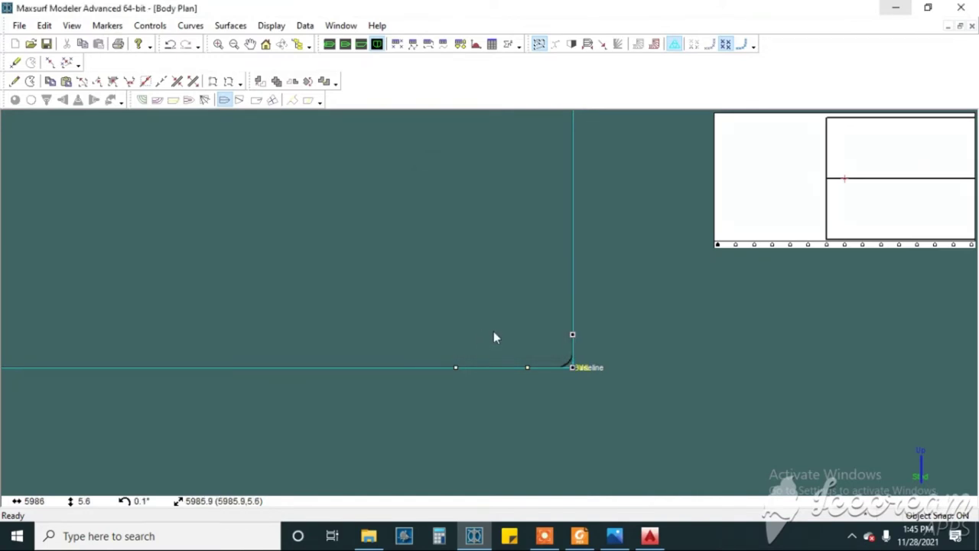
Try to add another control point close to the bilge corner.
{"action": "scroll", "coordinate": [612, 302], "scroll_direction": "down", "scroll_amount": 2}
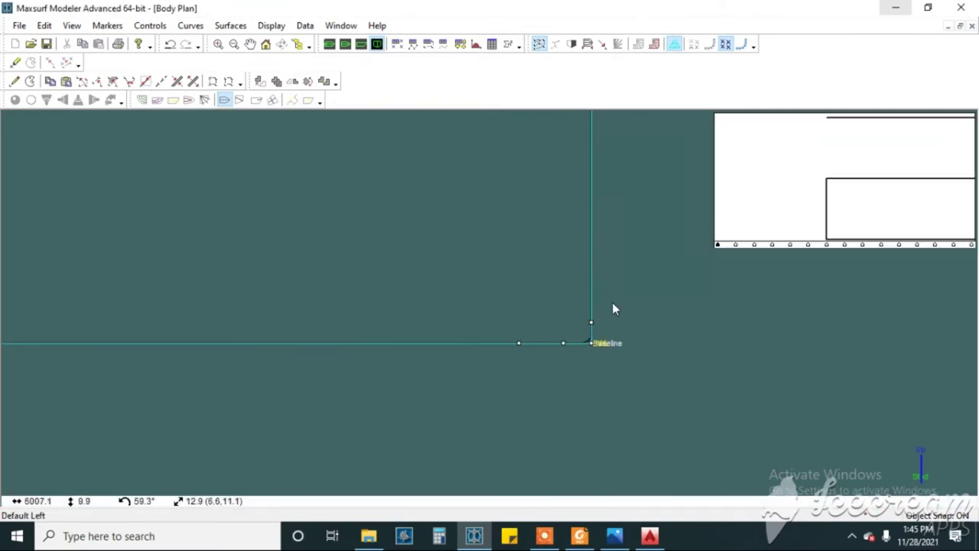
{"action": "left_click_drag", "start_coordinate": [514, 316], "coordinate": [540, 357]}
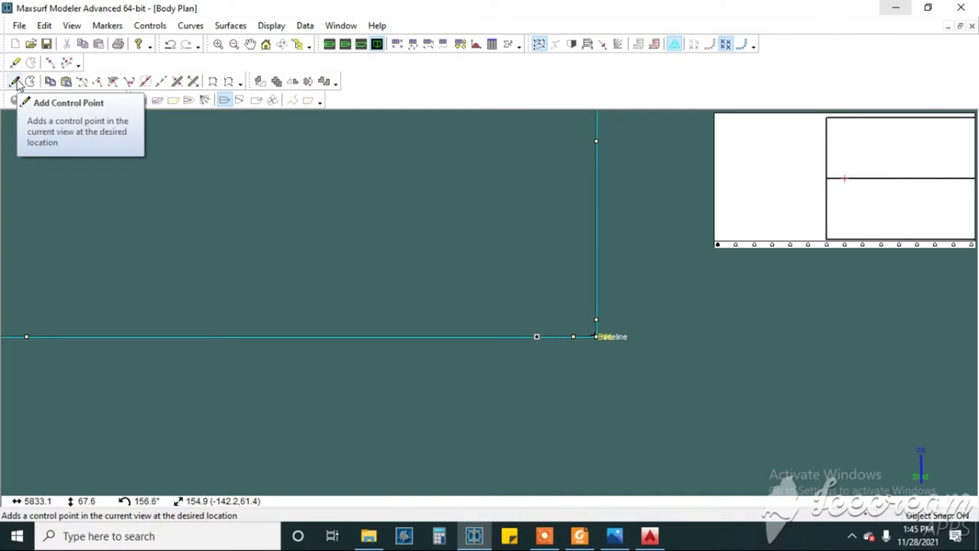
{"action": "left_click_drag", "start_coordinate": [598, 339], "coordinate": [595, 340]}
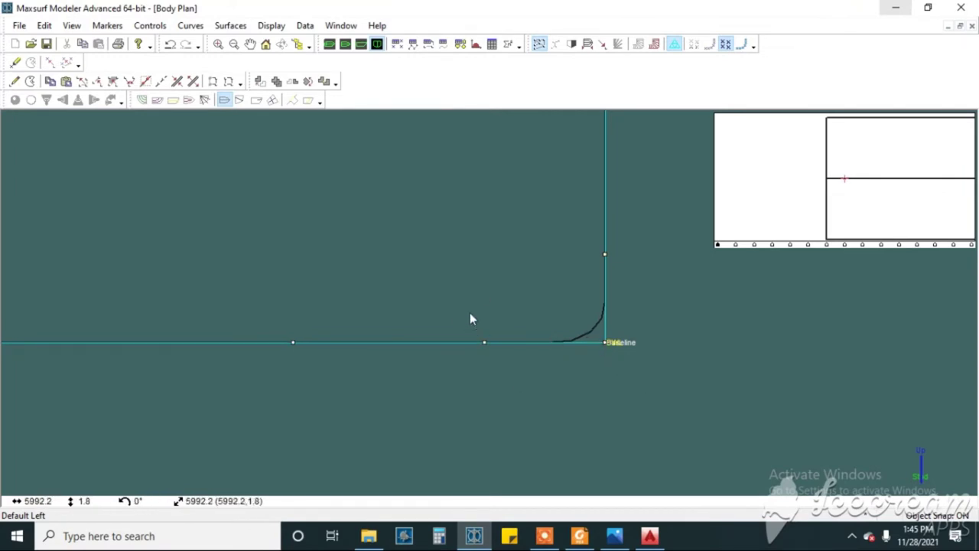
{"action": "left_click", "coordinate": [604, 342]}
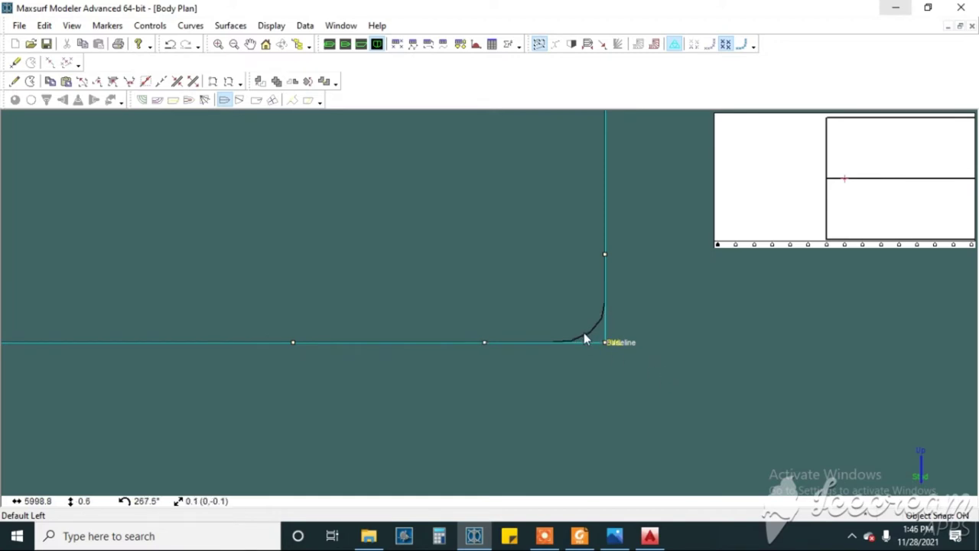
Examine the rounded bilge corner of the hull section and its nearby control points in the body plan.
{"action": "left_click", "coordinate": [587, 337]}
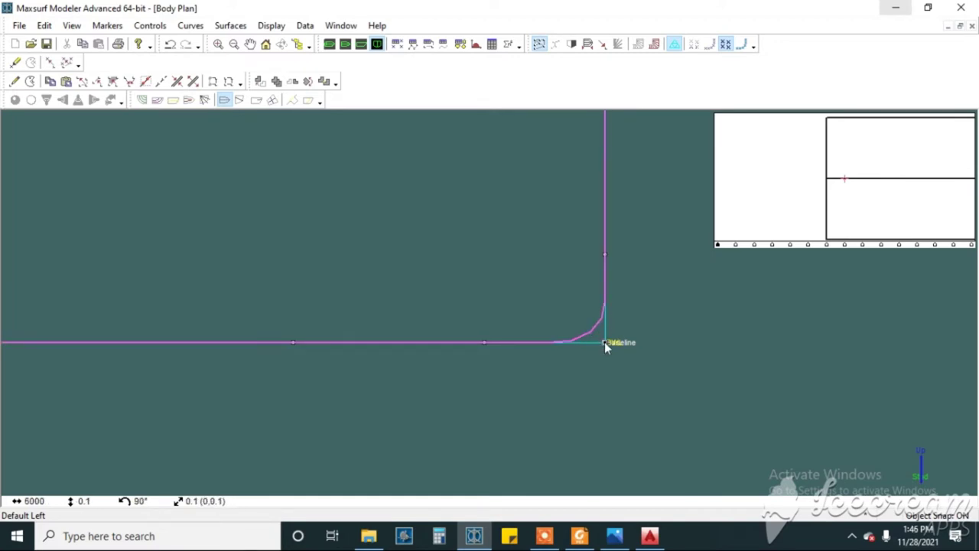
{"action": "scroll", "coordinate": [485, 317], "scroll_direction": "down", "scroll_amount": 2}
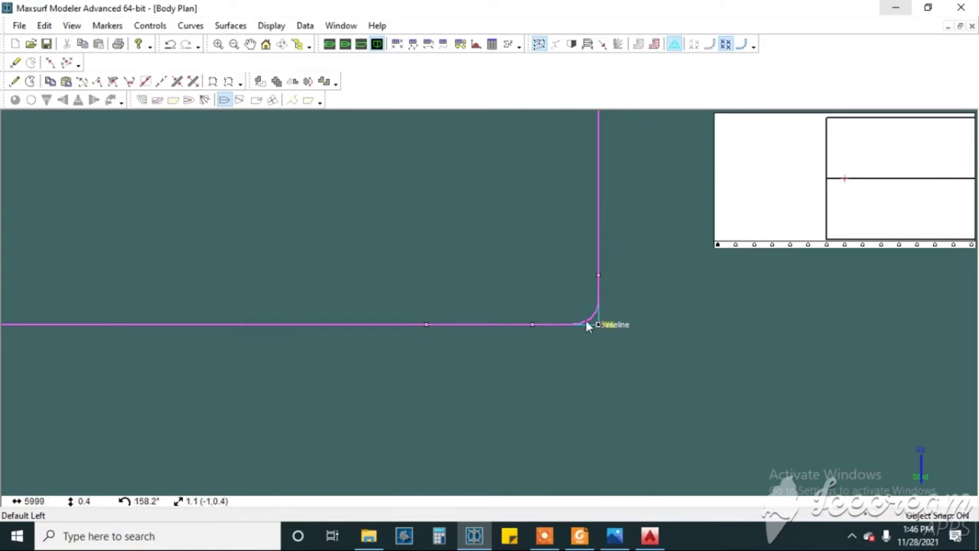
{"action": "scroll", "coordinate": [586, 325], "scroll_direction": "up", "scroll_amount": 3}
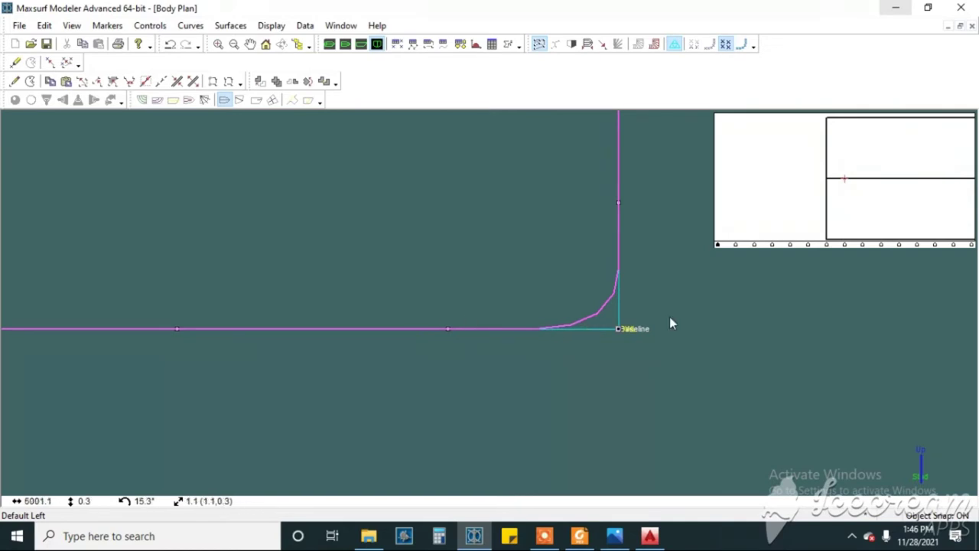
{"action": "left_click", "coordinate": [661, 345]}
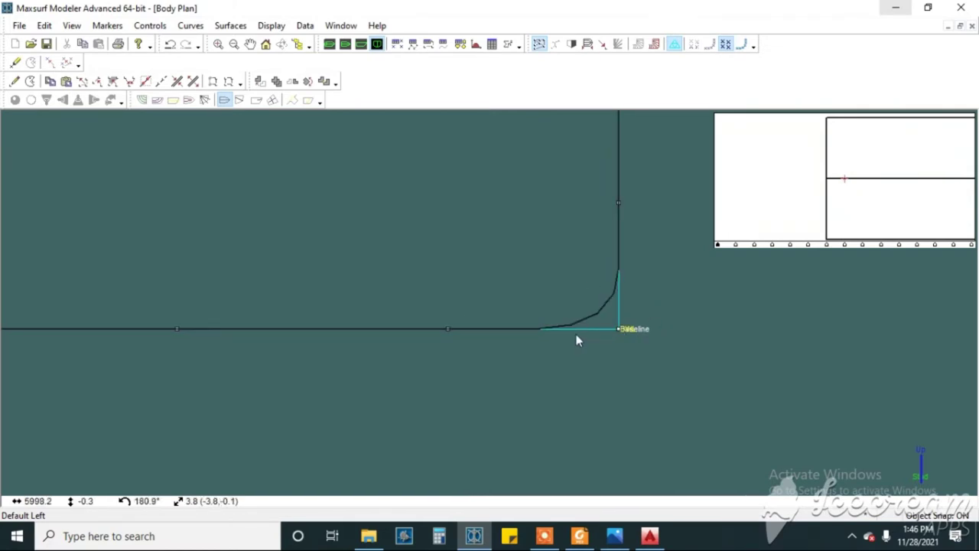
{"action": "left_click", "coordinate": [586, 320]}
{"action": "left_click", "coordinate": [644, 365]}
{"action": "left_click", "coordinate": [605, 305]}
{"action": "left_click", "coordinate": [686, 315]}
{"action": "scroll", "coordinate": [589, 330], "scroll_direction": "down", "scroll_amount": 1}
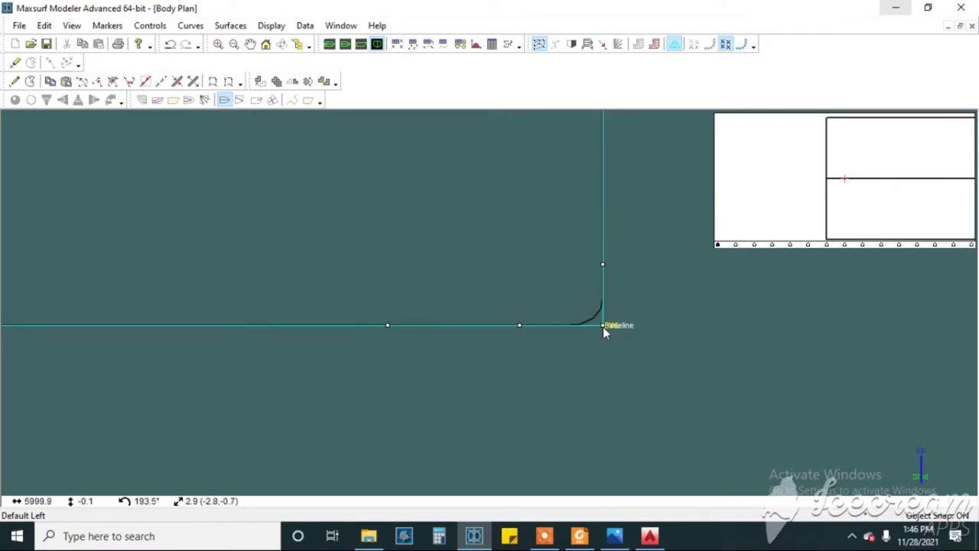
{"action": "scroll", "coordinate": [602, 315], "scroll_direction": "up", "scroll_amount": 1}
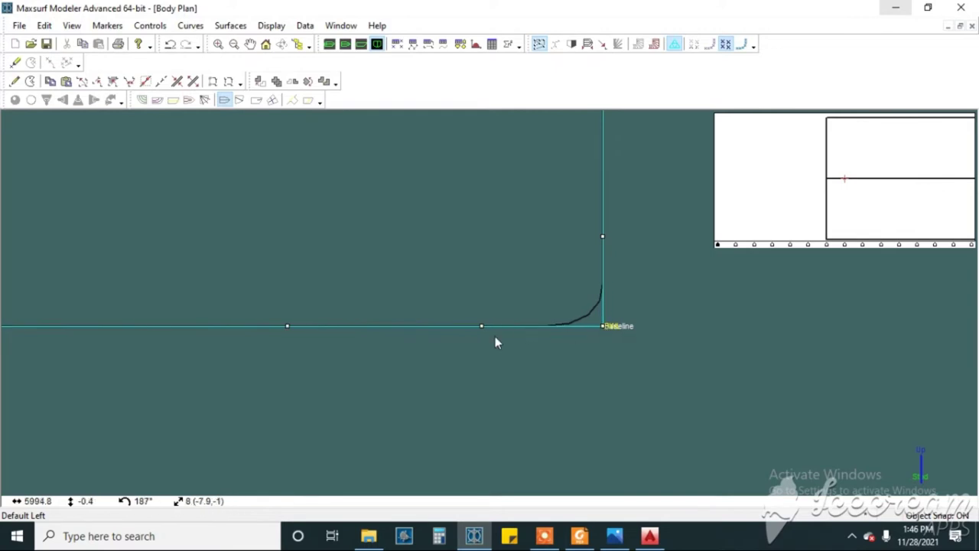
Add a control point on the baseline at about 5999.2 mm offset and another on the side just above the bilge corner.
{"action": "left_click", "coordinate": [16, 82]}
{"action": "scroll", "coordinate": [602, 332], "scroll_direction": "up", "scroll_amount": 1}
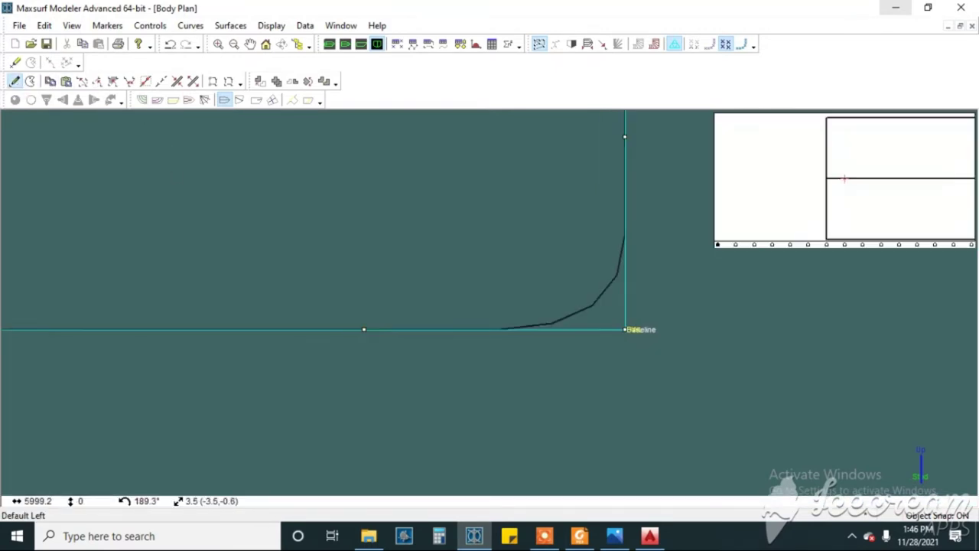
{"action": "left_click", "coordinate": [595, 329]}
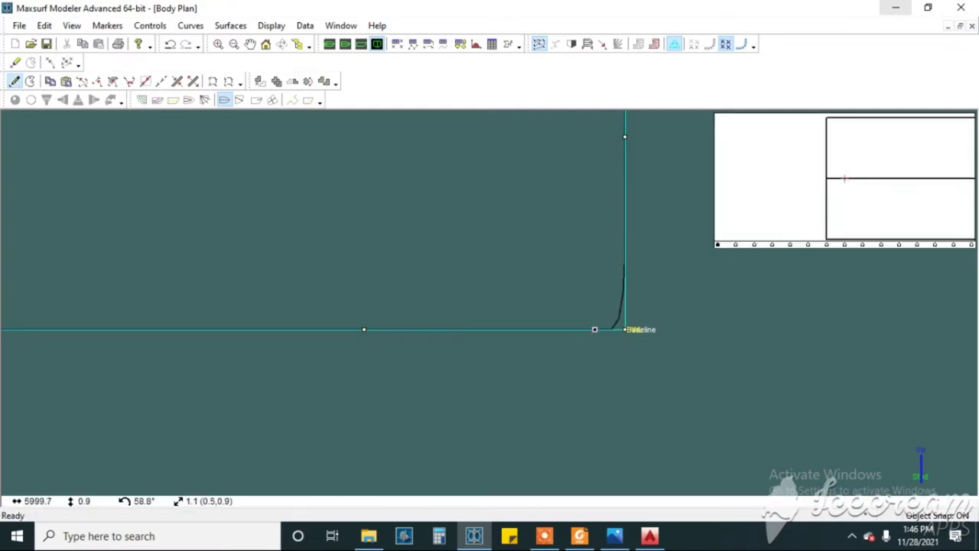
{"action": "scroll", "coordinate": [625, 309], "scroll_direction": "up", "scroll_amount": 1}
{"action": "left_click", "coordinate": [626, 312]}
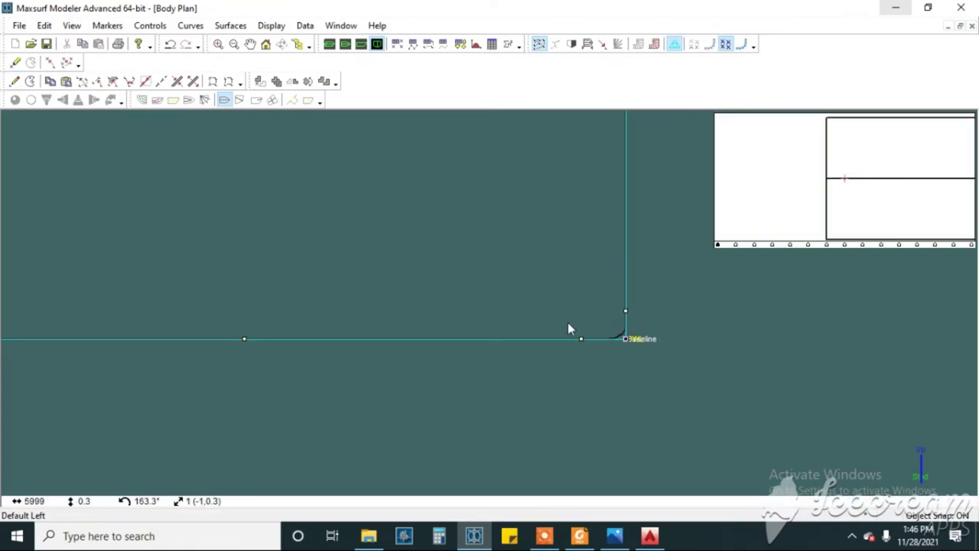
Set the offset of the baseline control point nearest the bilge corner to 6000 mm.
{"action": "left_click_drag", "start_coordinate": [568, 324], "coordinate": [594, 358]}
{"action": "left_click_drag", "start_coordinate": [561, 325], "coordinate": [603, 361]}
{"action": "left_click", "coordinate": [150, 25]}
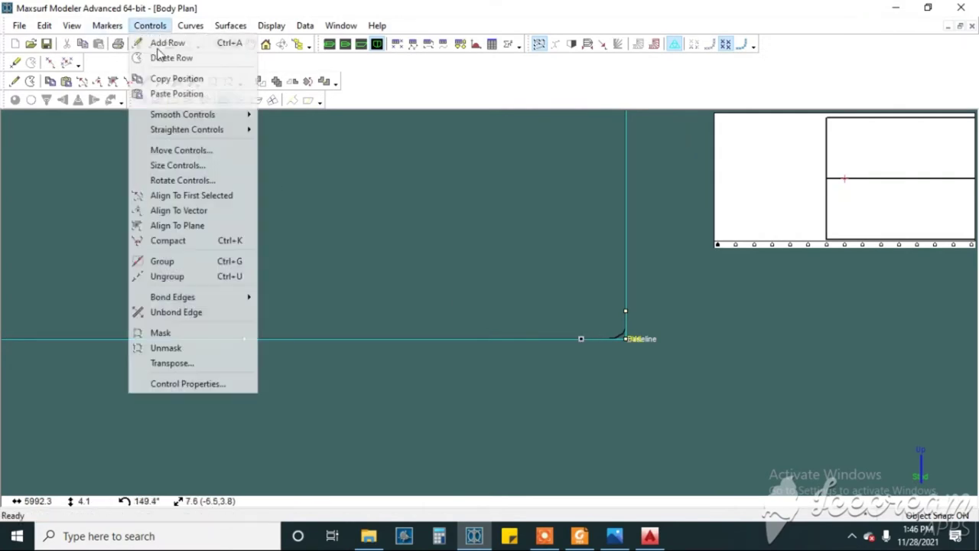
{"action": "left_click", "coordinate": [187, 383]}
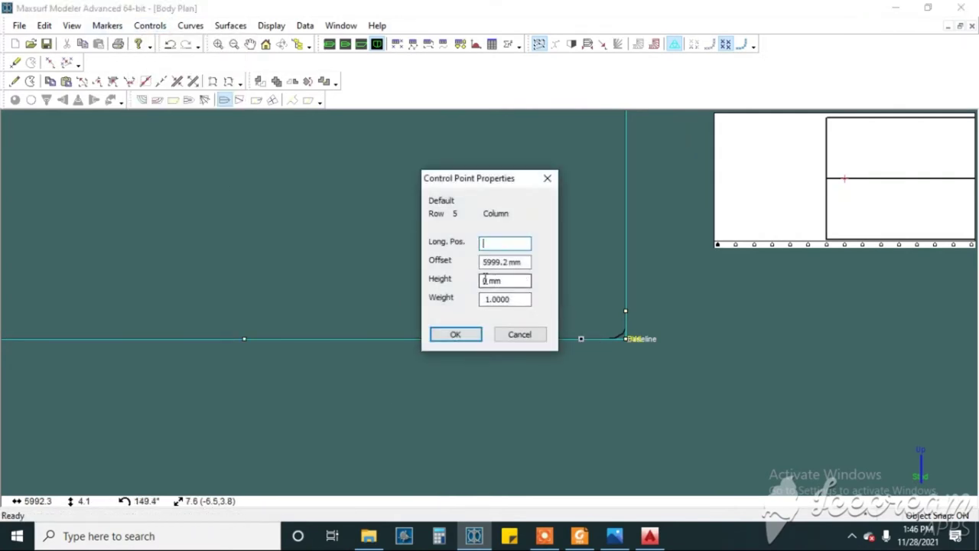
{"action": "left_click_drag", "start_coordinate": [507, 262], "coordinate": [456, 264]}
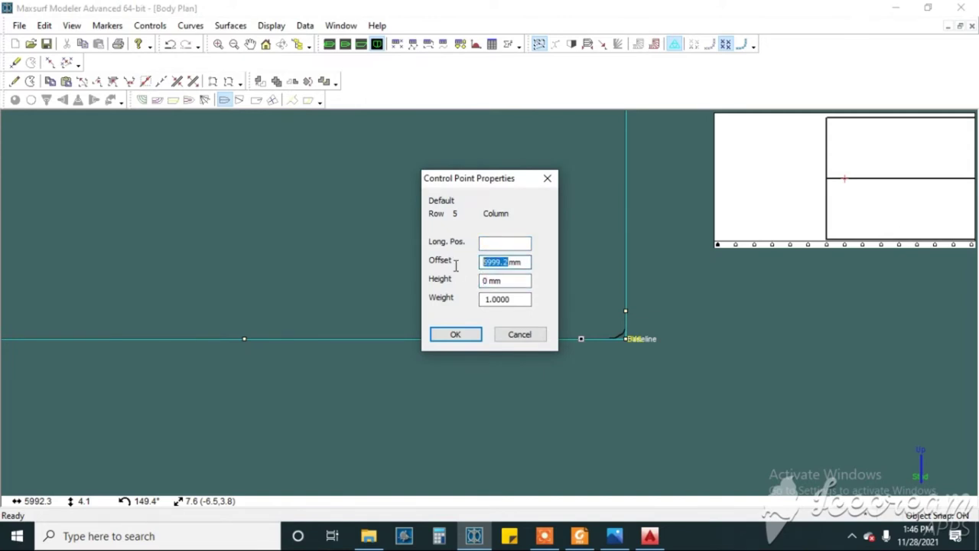
{"action": "type", "text": "6"}
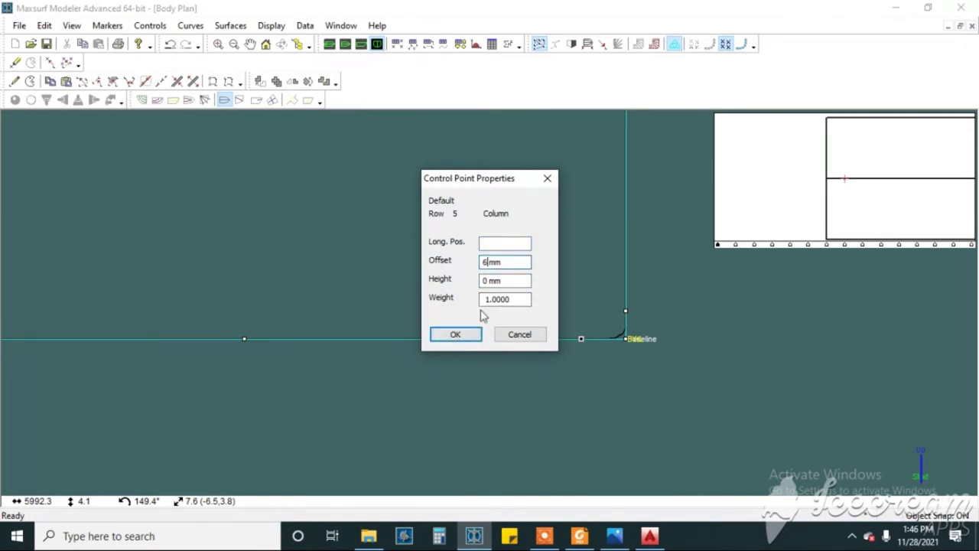
{"action": "type", "text": "000"}
{"action": "left_click", "coordinate": [459, 334]}
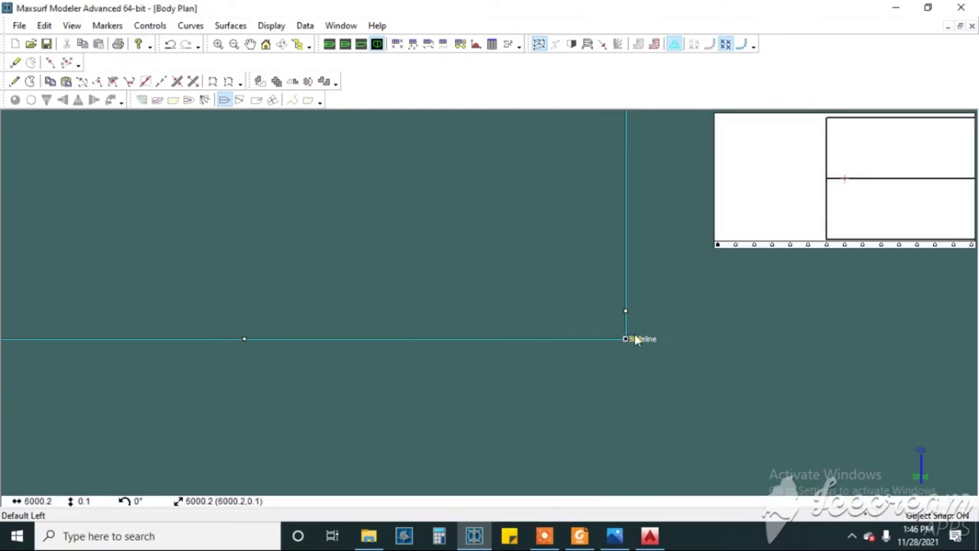
Set the height of the side control point just above the bilge corner to 0 mm.
{"action": "scroll", "coordinate": [635, 339], "scroll_direction": "up", "scroll_amount": 3}
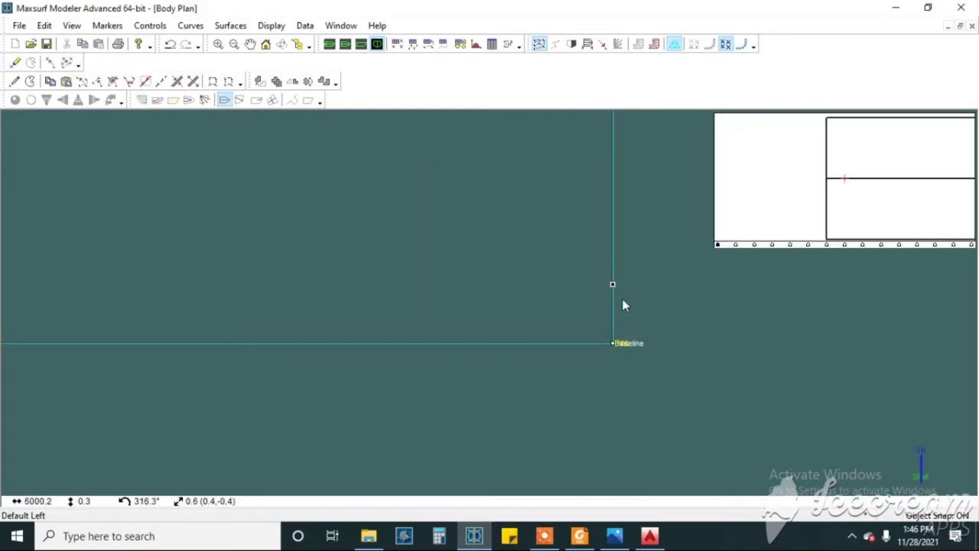
{"action": "left_click", "coordinate": [150, 25]}
{"action": "left_click", "coordinate": [218, 384]}
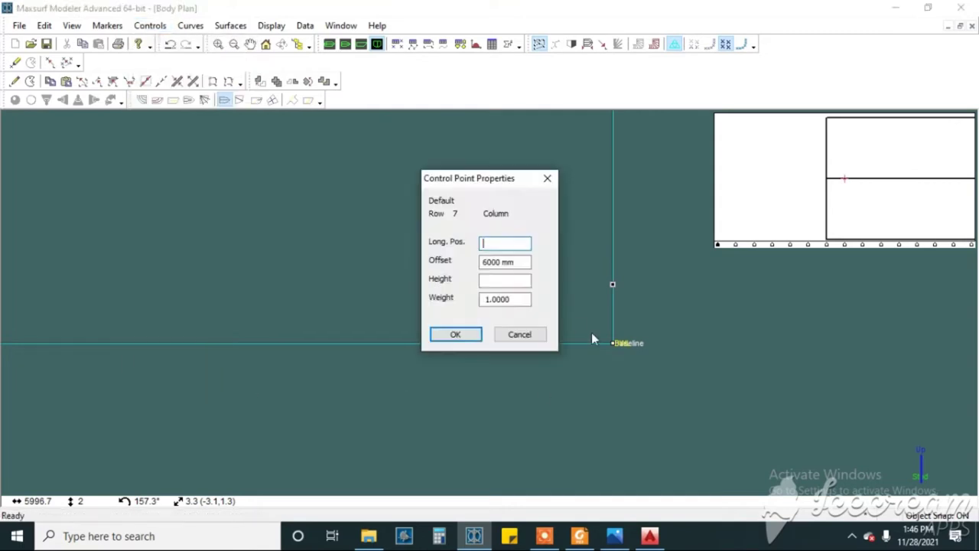
{"action": "left_click", "coordinate": [497, 280]}
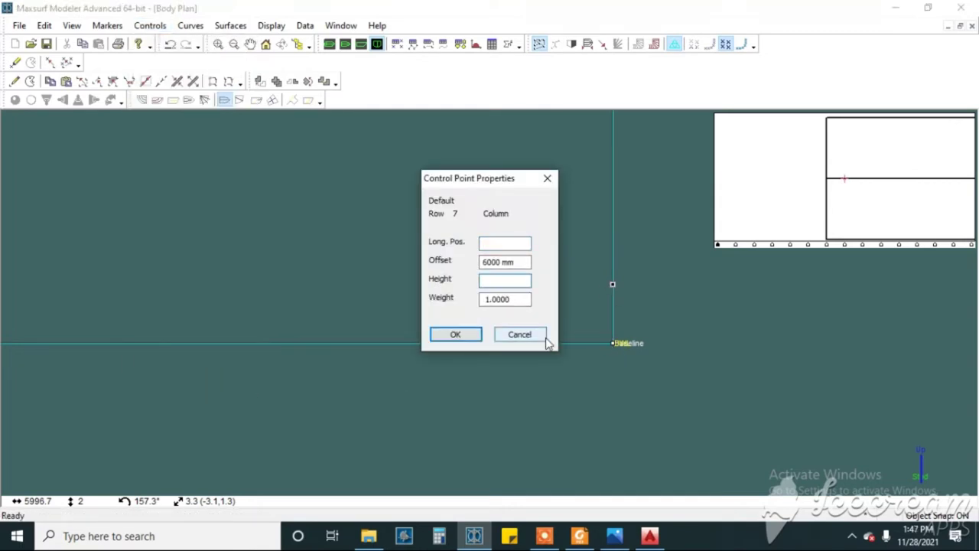
{"action": "type", "text": "0"}
{"action": "left_click", "coordinate": [466, 334]}
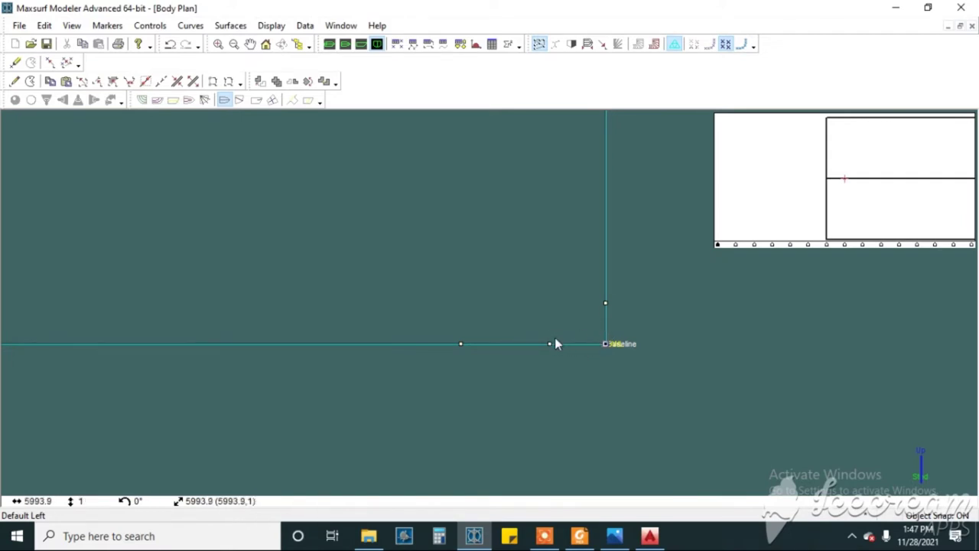
Delete the surplus control points on the baseline and side close to the bilge corner.
{"action": "scroll", "coordinate": [646, 347], "scroll_direction": "down", "scroll_amount": 2}
{"action": "scroll", "coordinate": [627, 339], "scroll_direction": "up", "scroll_amount": 3}
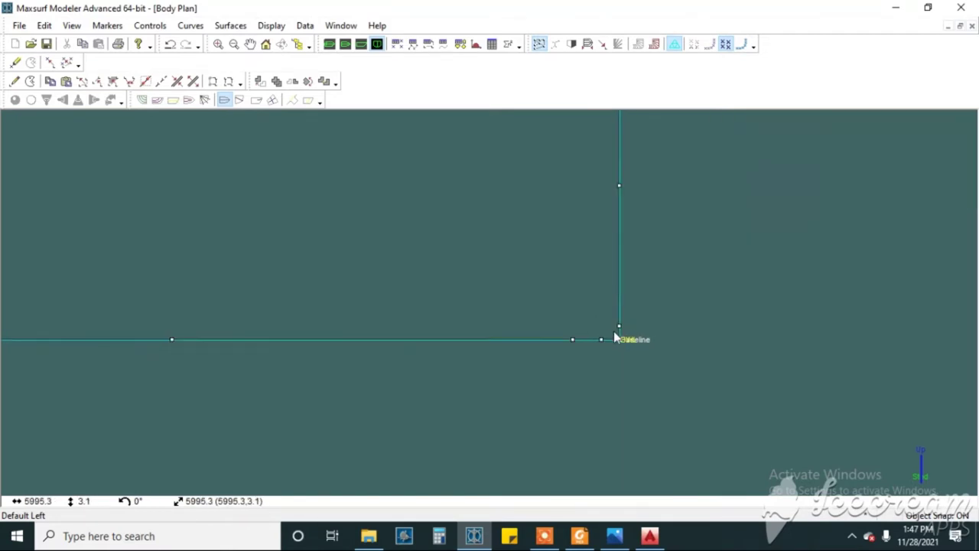
{"action": "scroll", "coordinate": [619, 397], "scroll_direction": "down", "scroll_amount": 1}
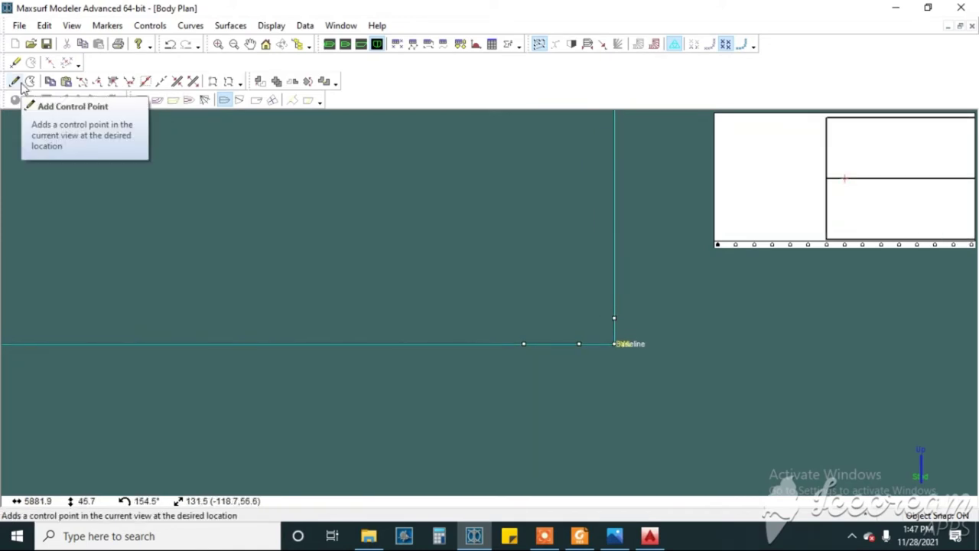
{"action": "scroll", "coordinate": [635, 340], "scroll_direction": "down", "scroll_amount": 1}
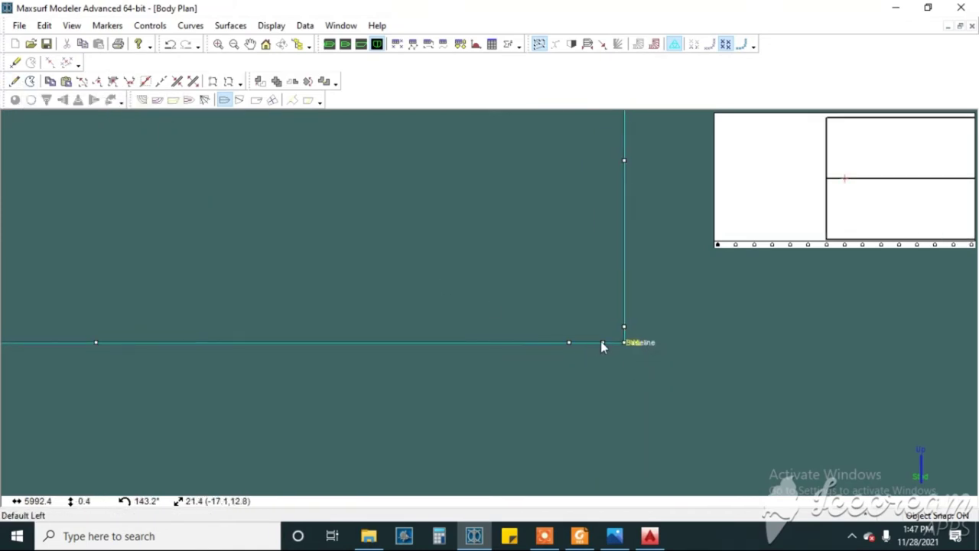
{"action": "scroll", "coordinate": [603, 342], "scroll_direction": "down", "scroll_amount": 2}
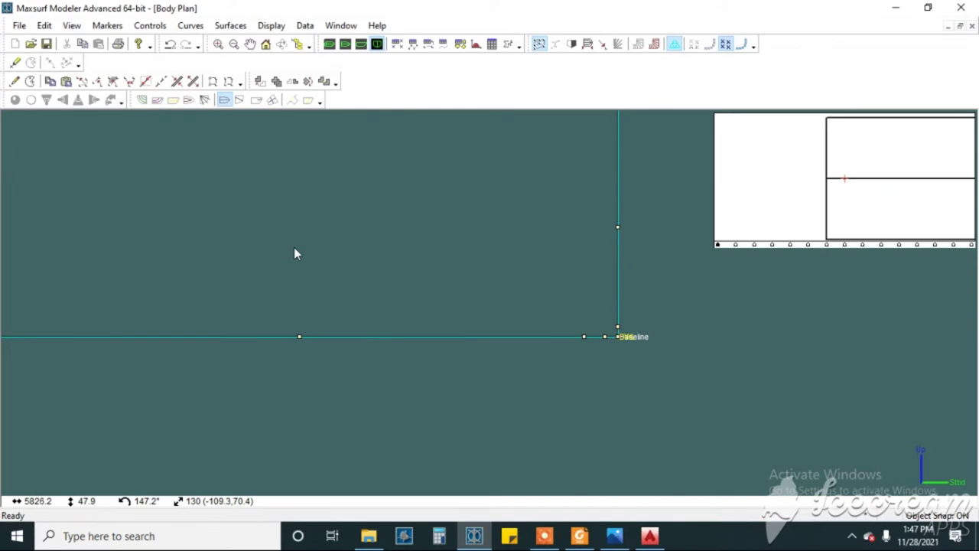
{"action": "key", "text": "ctrl+a"}
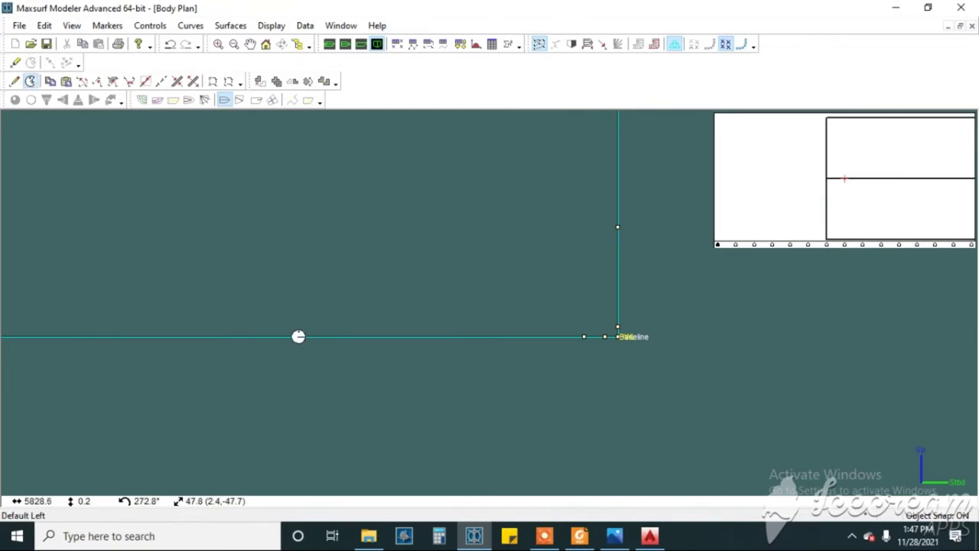
{"action": "left_click_drag", "start_coordinate": [570, 358], "coordinate": [600, 358]}
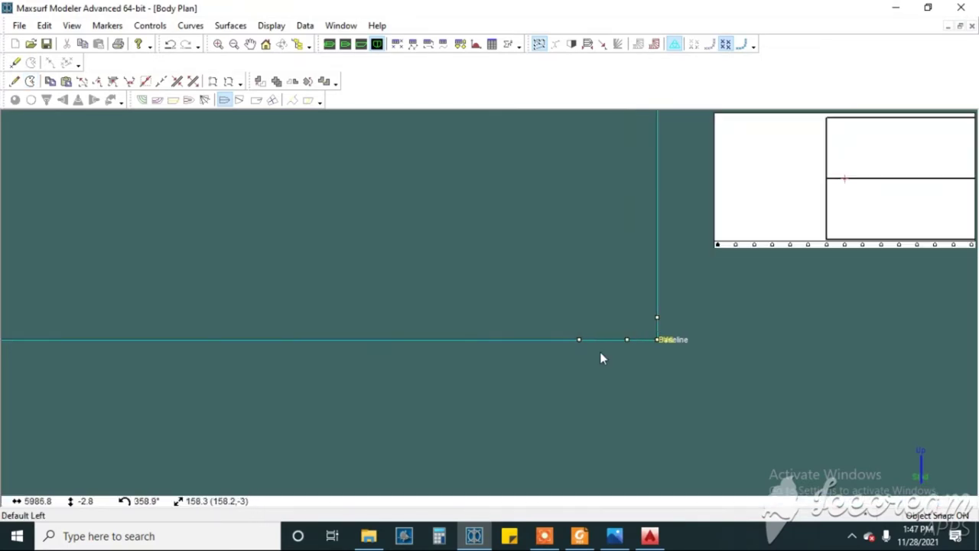
{"action": "key", "text": "ctrl+a"}
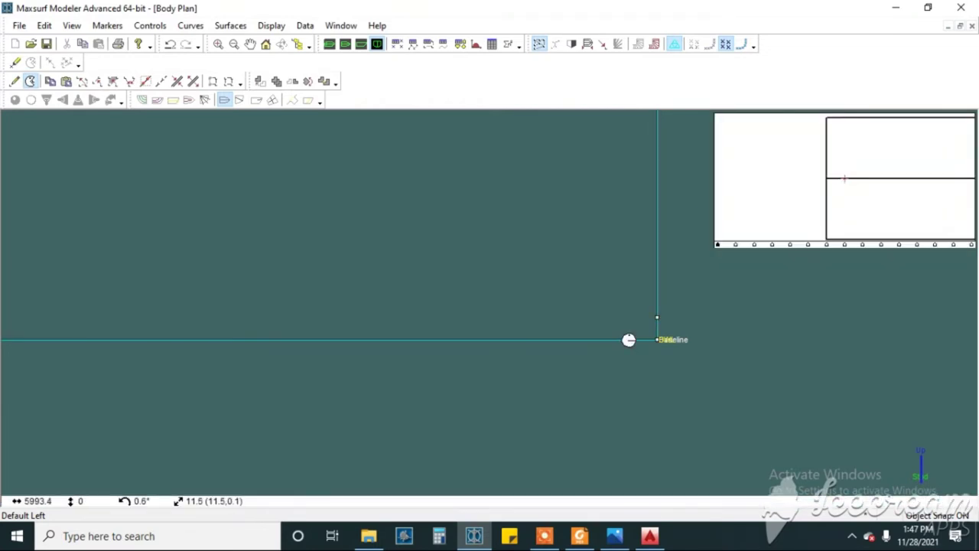
{"action": "key", "text": "Down"}
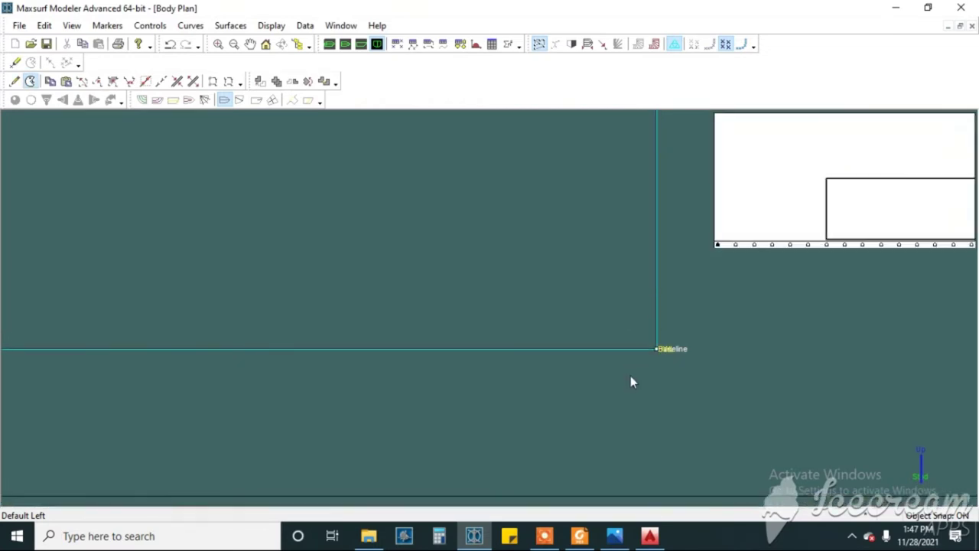
Delete the remaining intermediate control points farther along the side and baseline, keeping those at the corner and section ends.
{"action": "key", "text": "Left"}
{"action": "key", "text": "Down"}
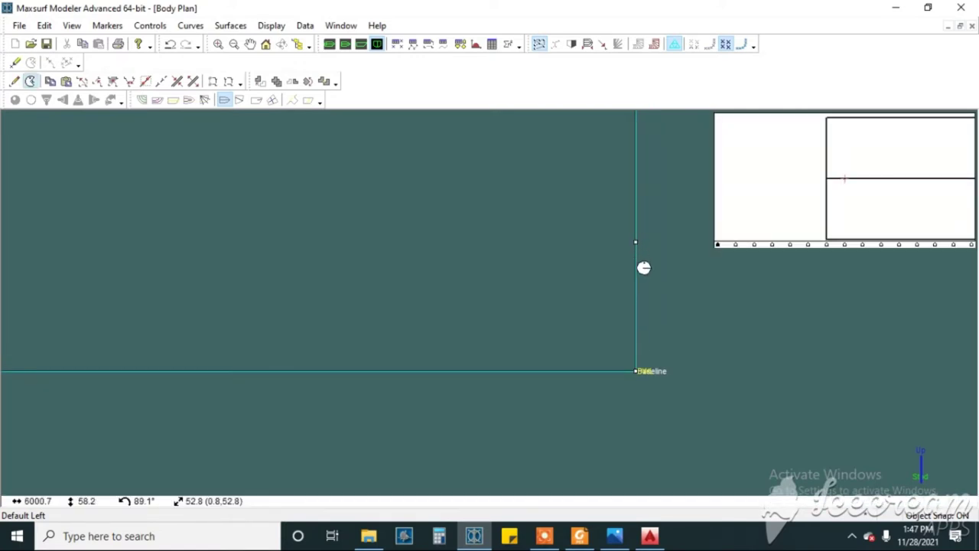
{"action": "left_click_drag", "start_coordinate": [636, 371], "coordinate": [628, 353]}
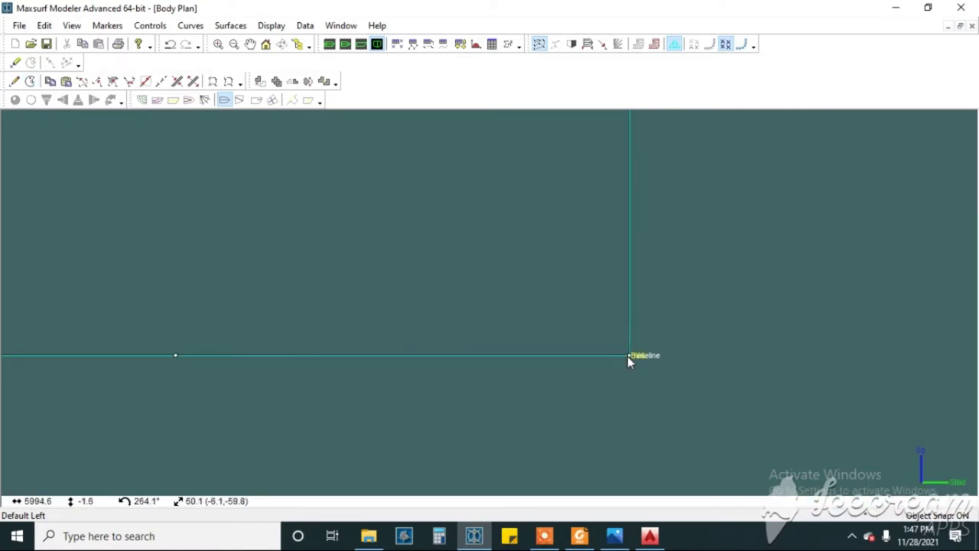
{"action": "left_click", "coordinate": [630, 233]}
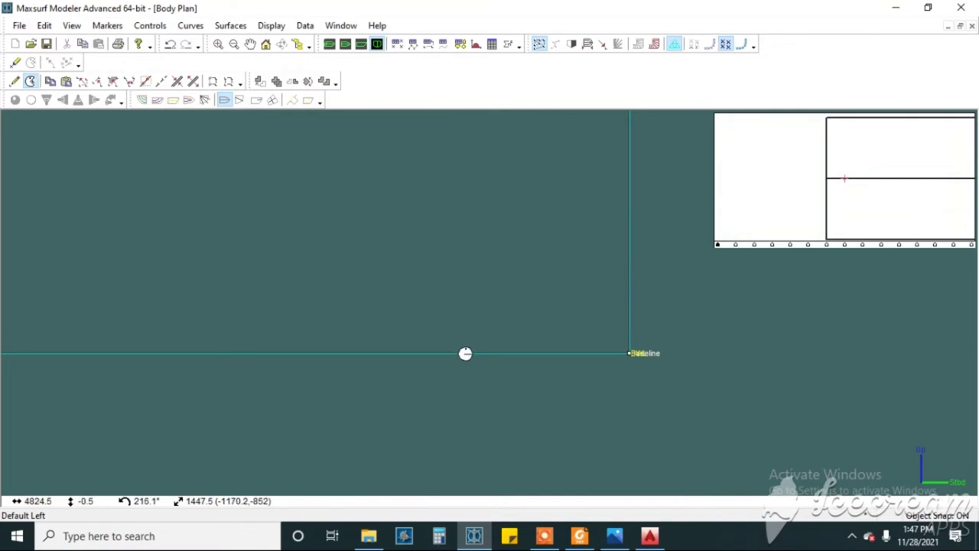
{"action": "left_click_drag", "start_coordinate": [465, 353], "coordinate": [597, 372]}
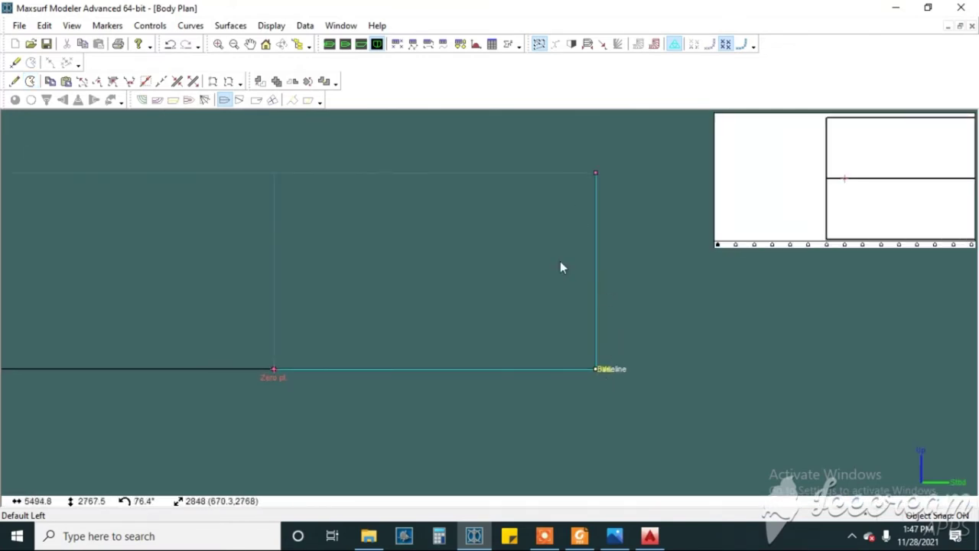
Inspect the rendered hull in the perspective view from below and from the side.
{"action": "left_click", "coordinate": [330, 44]}
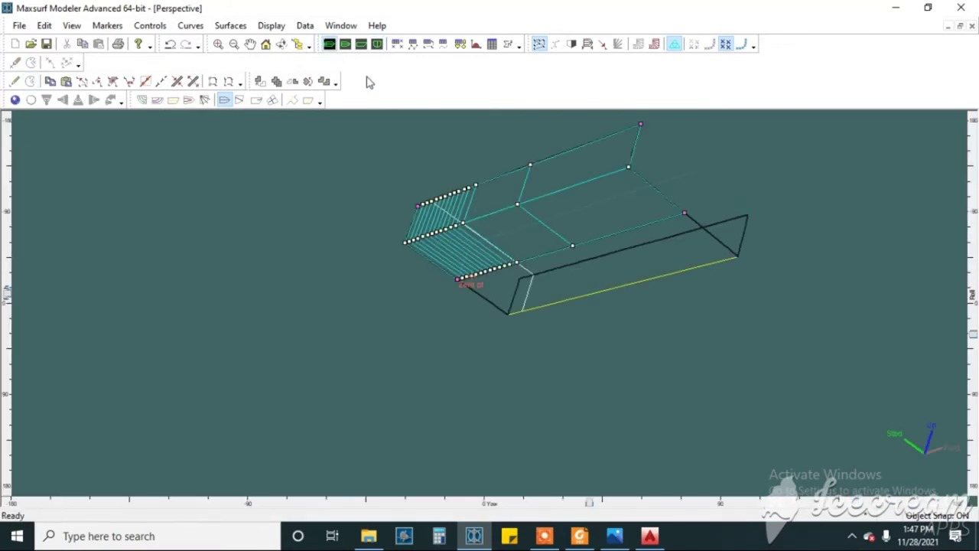
{"action": "left_click", "coordinate": [15, 100]}
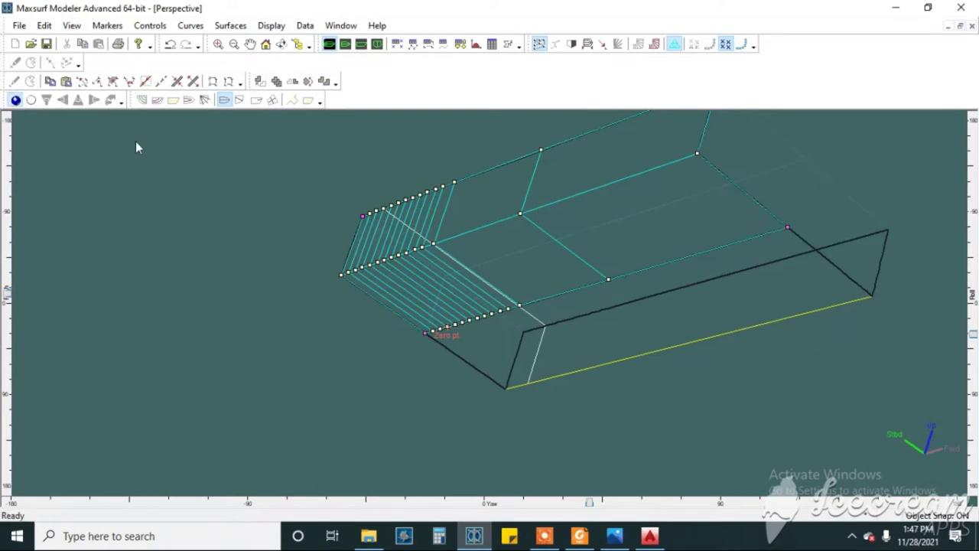
{"action": "mouse_move", "coordinate": [971, 346]}
{"action": "left_mouse_down"}
{"action": "mouse_move", "coordinate": [964, 236]}
{"action": "mouse_move", "coordinate": [966, 315]}
{"action": "left_mouse_up"}
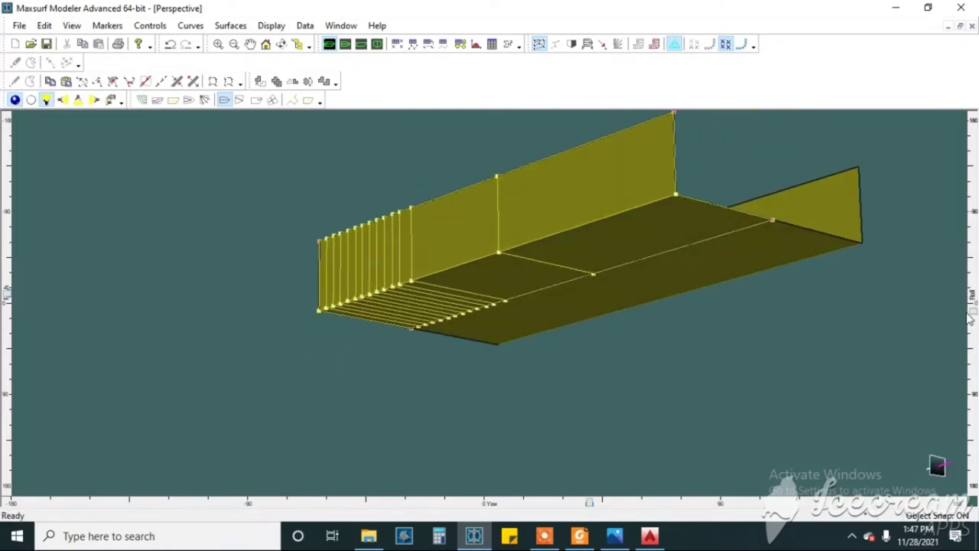
{"action": "mouse_move", "coordinate": [597, 496]}
{"action": "left_mouse_down"}
{"action": "mouse_move", "coordinate": [651, 499]}
{"action": "mouse_move", "coordinate": [789, 448]}
{"action": "mouse_move", "coordinate": [847, 443]}
{"action": "mouse_move", "coordinate": [789, 450]}
{"action": "left_mouse_up"}
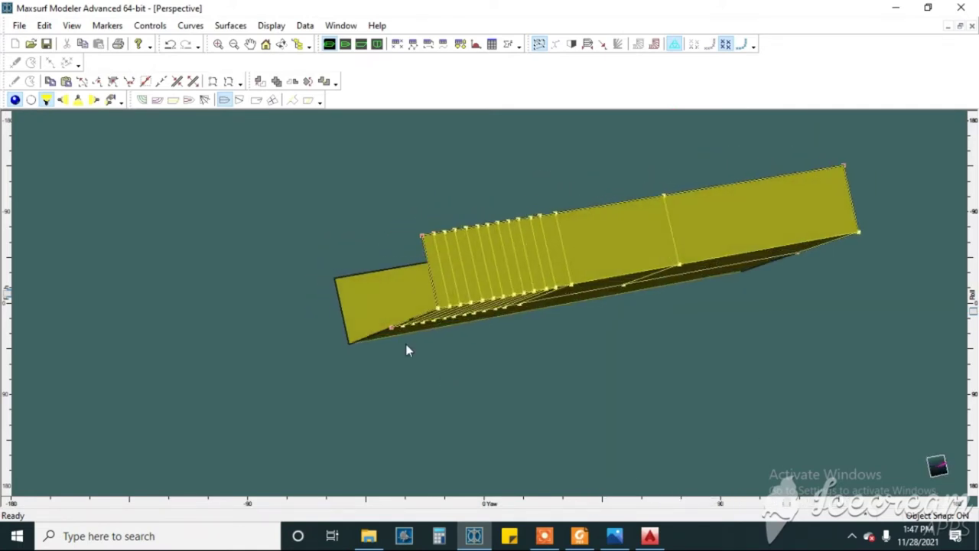
Compare the hull's control point stations in the perspective view with the general arrangement behind the profile view.
{"action": "left_click", "coordinate": [437, 308]}
{"action": "left_click_drag", "start_coordinate": [384, 188], "coordinate": [601, 240]}
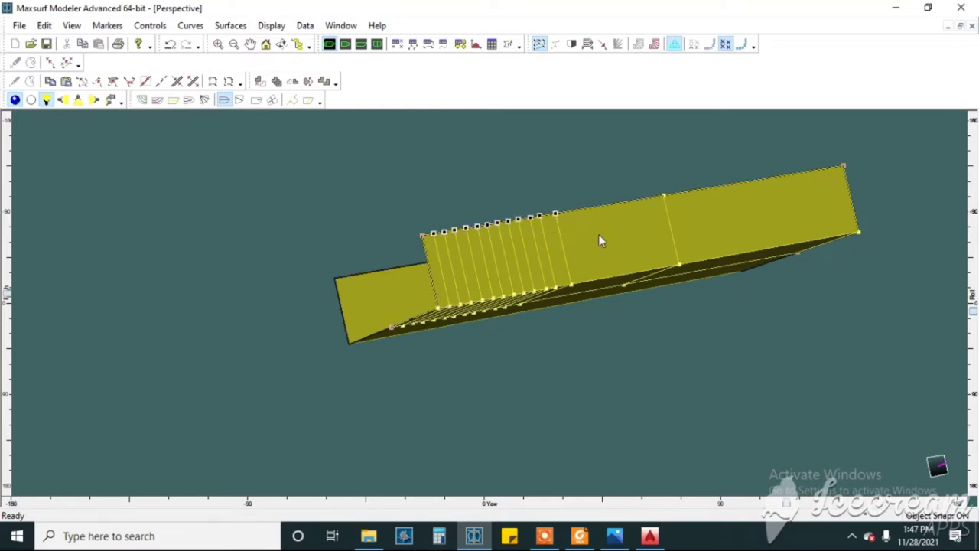
{"action": "left_click", "coordinate": [360, 44]}
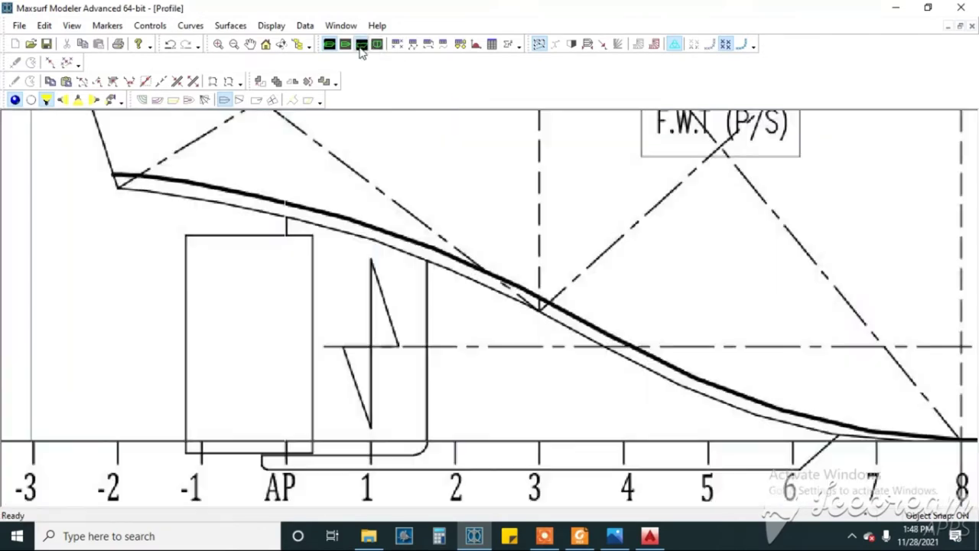
{"action": "scroll", "coordinate": [475, 302], "scroll_direction": "down", "scroll_amount": 2}
{"action": "scroll", "coordinate": [474, 303], "scroll_direction": "down", "scroll_amount": 4}
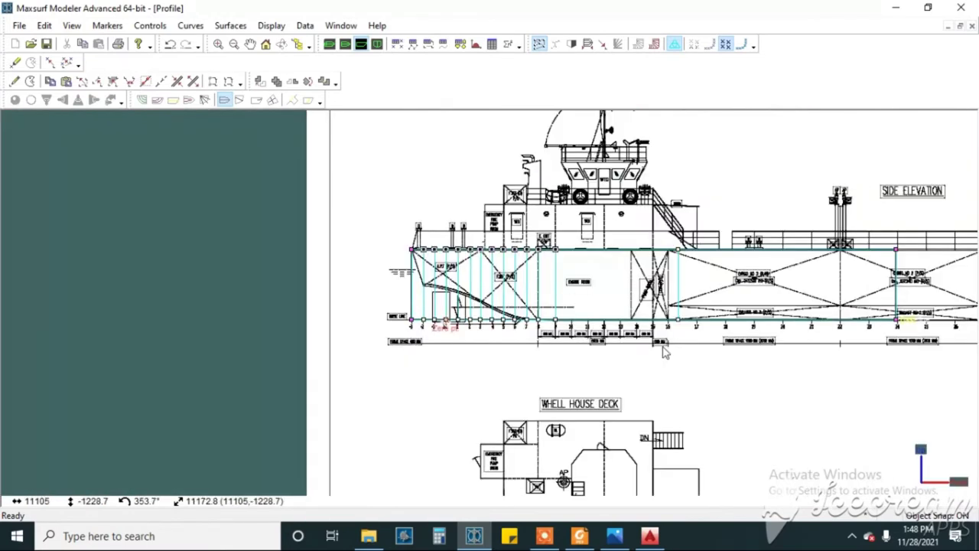
{"action": "key", "text": "space"}
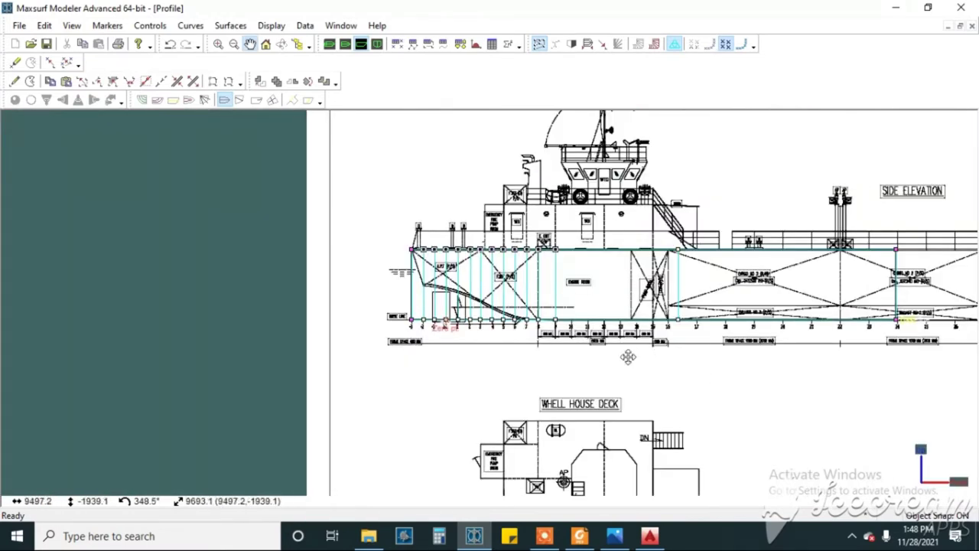
{"action": "mouse_move", "coordinate": [628, 357]}
{"action": "left_mouse_down"}
{"action": "mouse_move", "coordinate": [788, 367]}
{"action": "mouse_move", "coordinate": [833, 347]}
{"action": "left_mouse_up"}
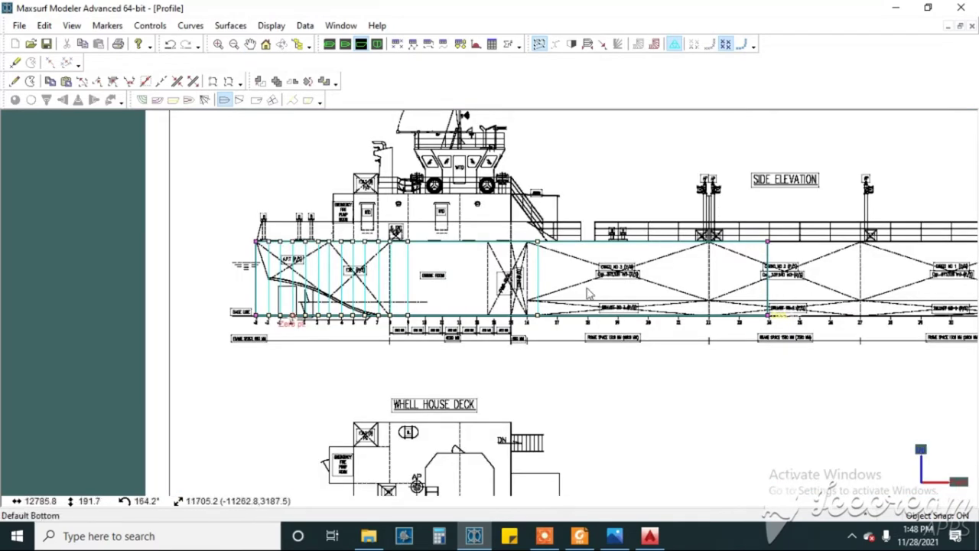
{"action": "left_click", "coordinate": [329, 44]}
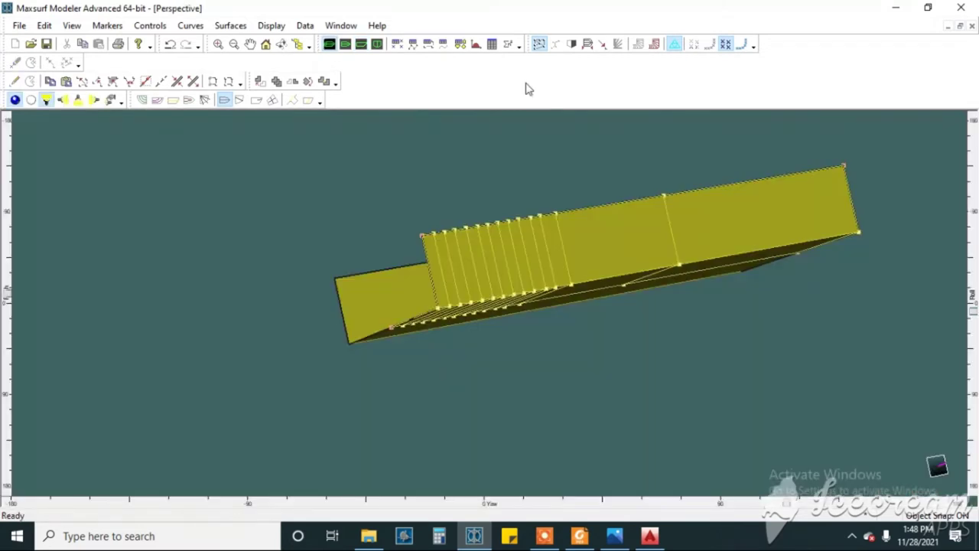
{"action": "scroll", "coordinate": [567, 306], "scroll_direction": "up", "scroll_amount": 2}
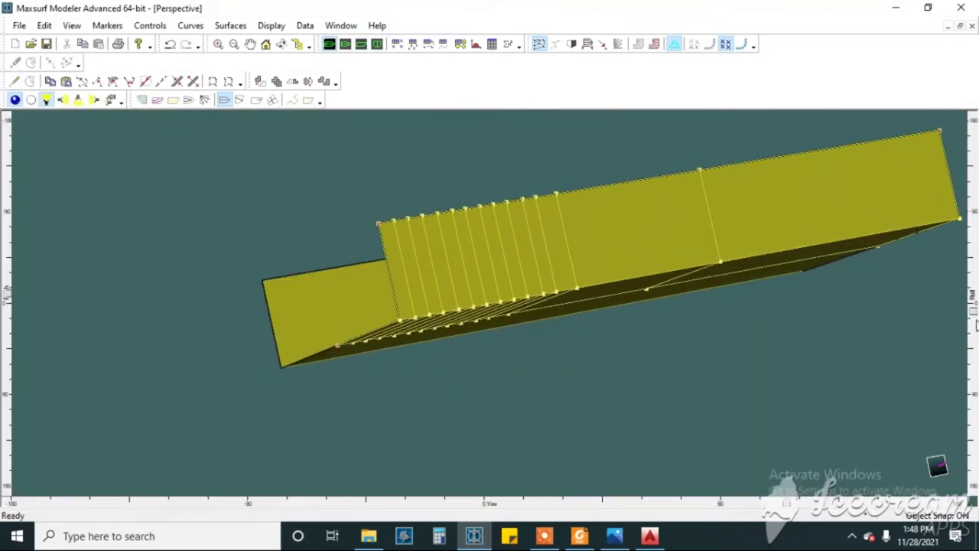
{"action": "left_click_drag", "start_coordinate": [973, 317], "coordinate": [953, 303]}
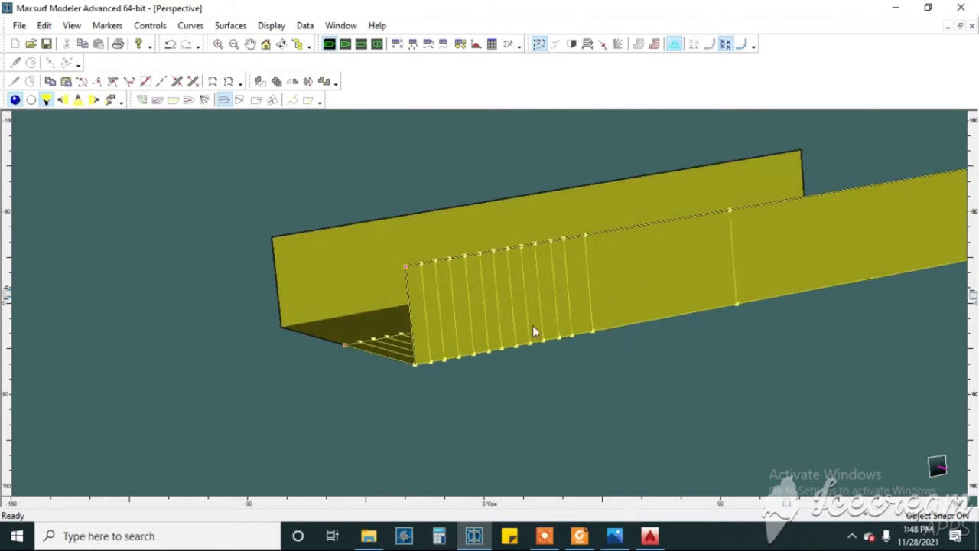
{"action": "scroll", "coordinate": [472, 367], "scroll_direction": "down", "scroll_amount": 2}
{"action": "scroll", "coordinate": [631, 344], "scroll_direction": "up", "scroll_amount": 1}
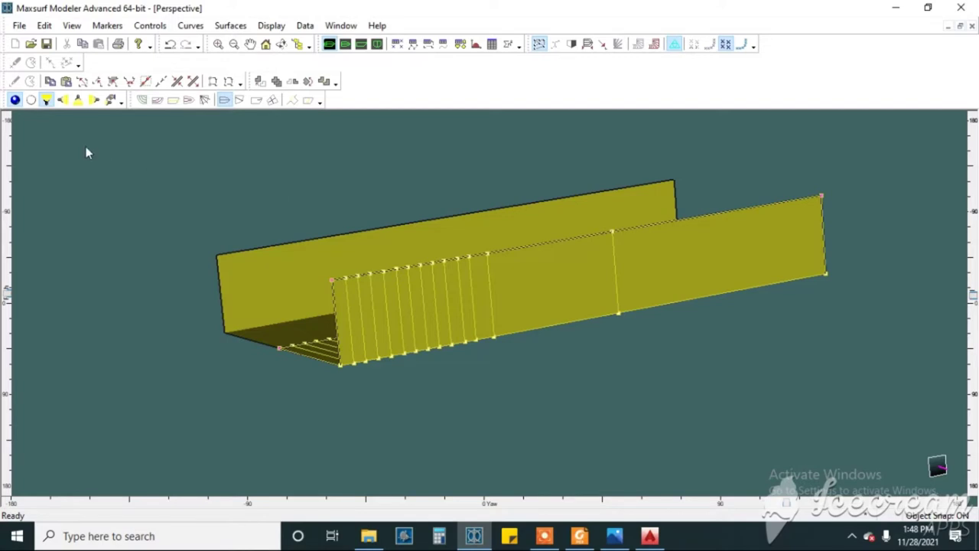
Save the design as "model spob bagian belakang" in the KONTEN KE 2 folder.
{"action": "left_click", "coordinate": [48, 44]}
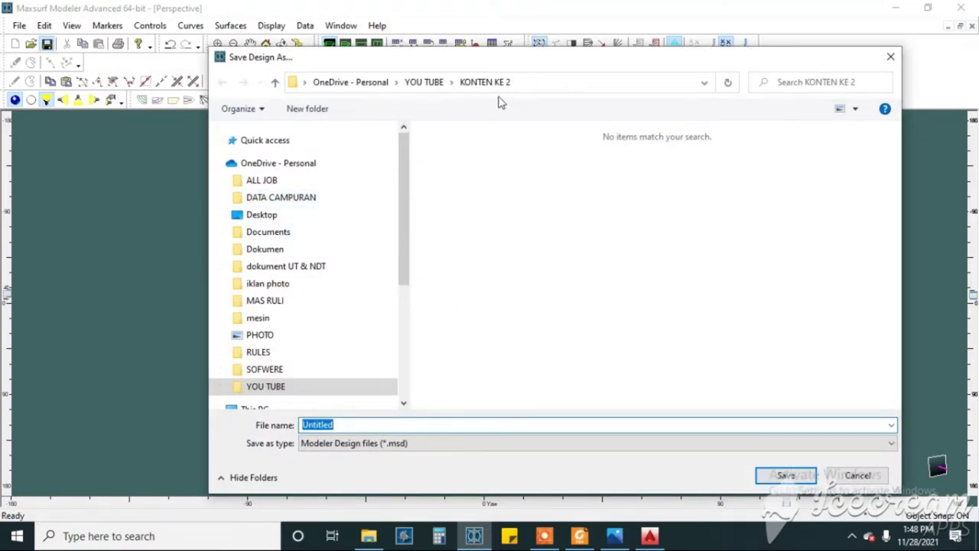
{"action": "double_click", "coordinate": [362, 426]}
{"action": "type", "text": "model spob bagian bel"}
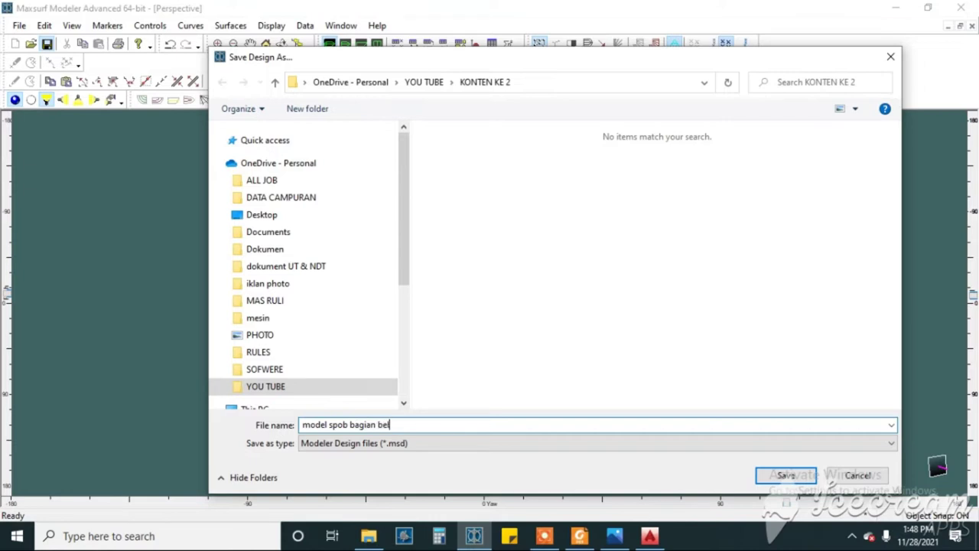
{"action": "type", "text": "ang"}
{"action": "left_click", "coordinate": [786, 475]}
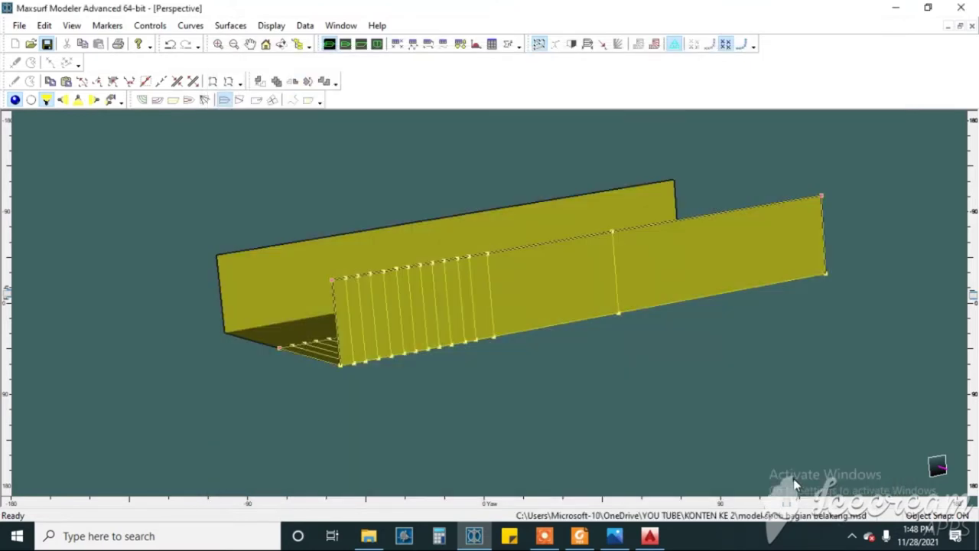
Check the aft frames in the profile view, then switch to AutoCAD and dimension the spacing between frames -3 and -2.
{"action": "left_click", "coordinate": [361, 46]}
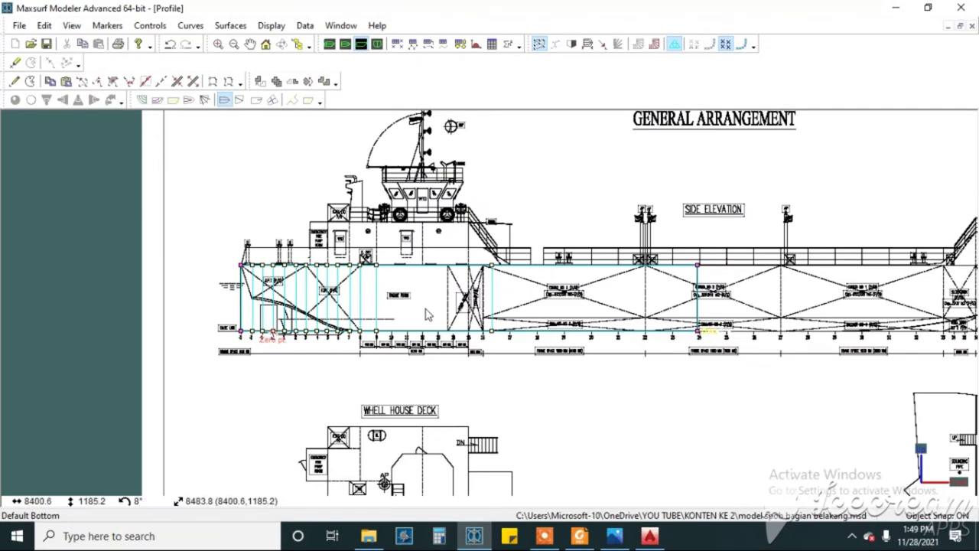
{"action": "scroll", "coordinate": [260, 291], "scroll_direction": "up", "scroll_amount": 2}
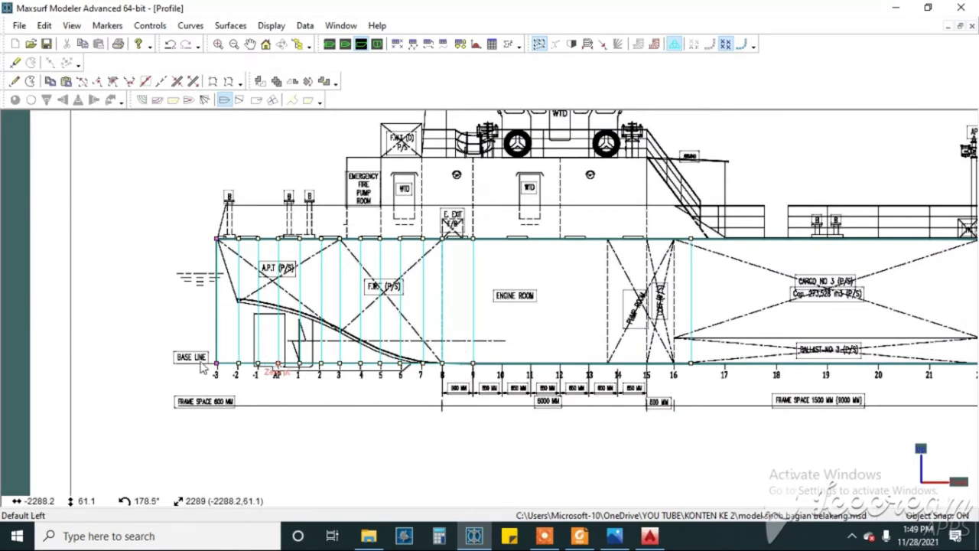
{"action": "scroll", "coordinate": [203, 367], "scroll_direction": "up", "scroll_amount": 1}
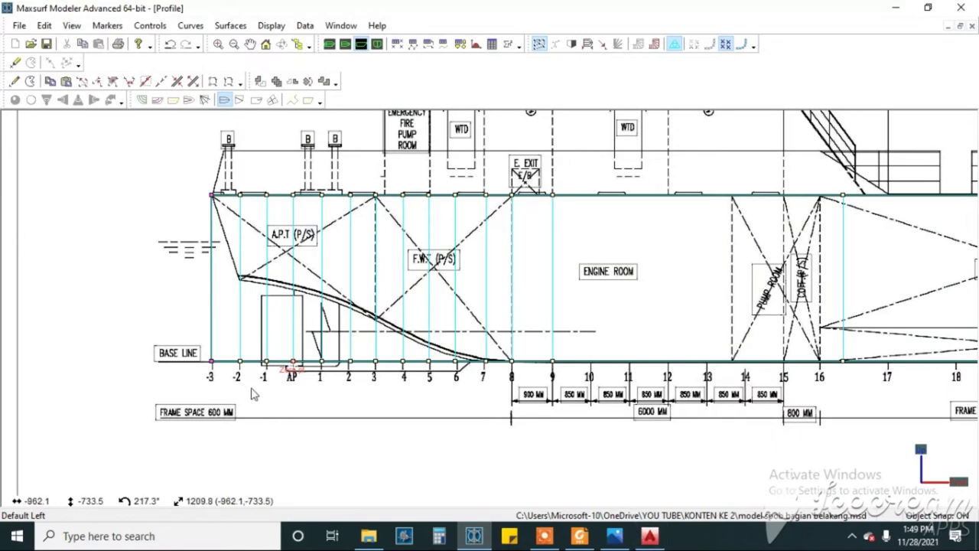
{"action": "left_click", "coordinate": [649, 538]}
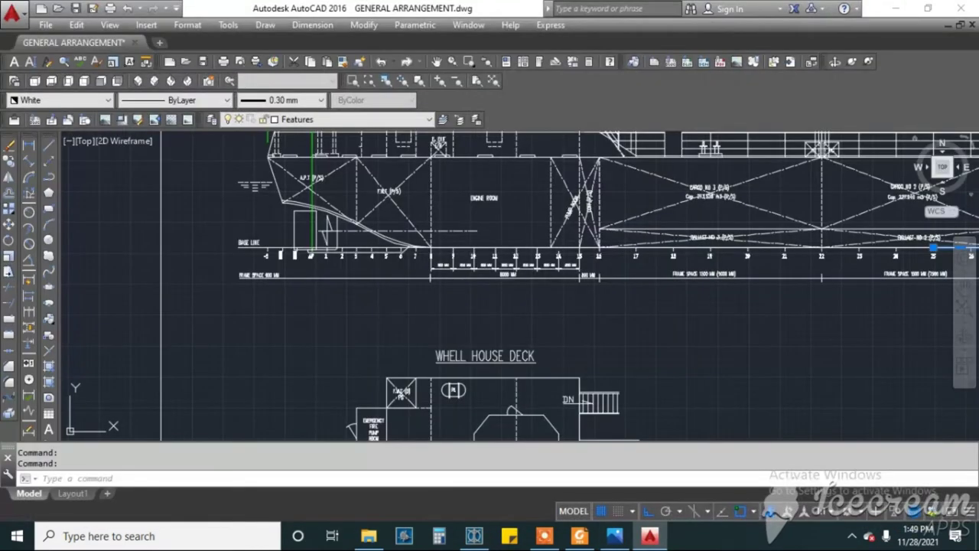
{"action": "scroll", "coordinate": [336, 245], "scroll_direction": "up", "scroll_amount": 10}
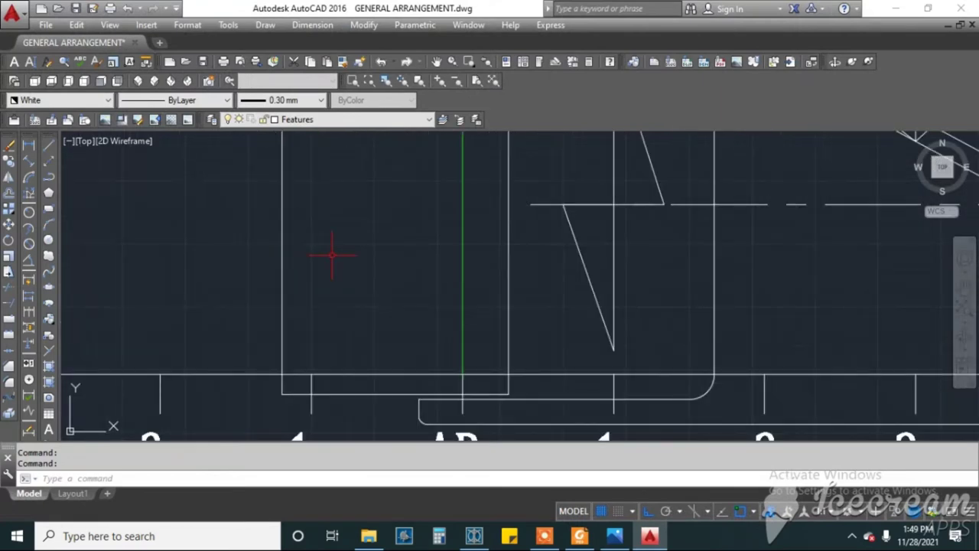
{"action": "scroll", "coordinate": [332, 255], "scroll_direction": "down", "scroll_amount": 4}
{"action": "left_click", "coordinate": [30, 145]}
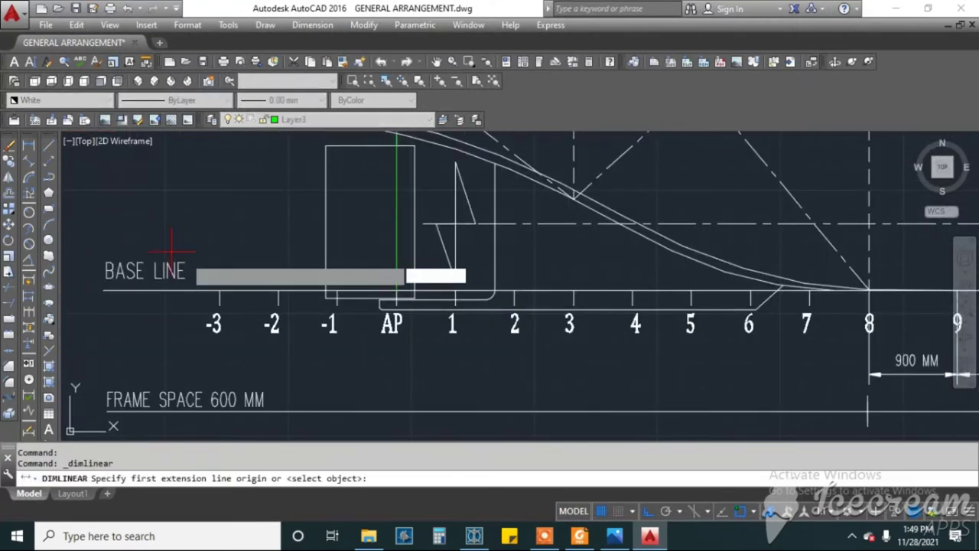
{"action": "left_click", "coordinate": [220, 309]}
{"action": "left_click", "coordinate": [277, 312]}
{"action": "left_click", "coordinate": [264, 313]}
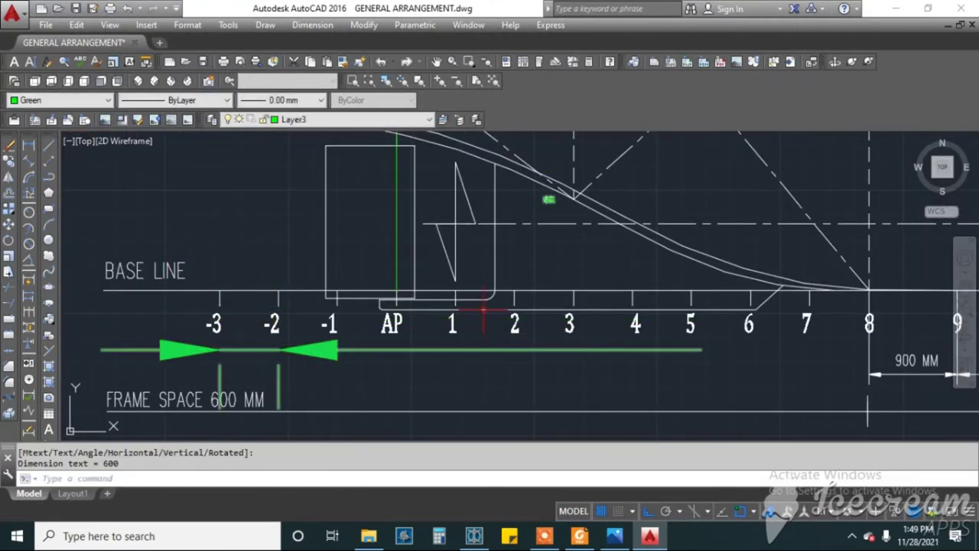
{"action": "scroll", "coordinate": [536, 186], "scroll_direction": "up", "scroll_amount": 5}
{"action": "scroll", "coordinate": [418, 266], "scroll_direction": "down", "scroll_amount": 8}
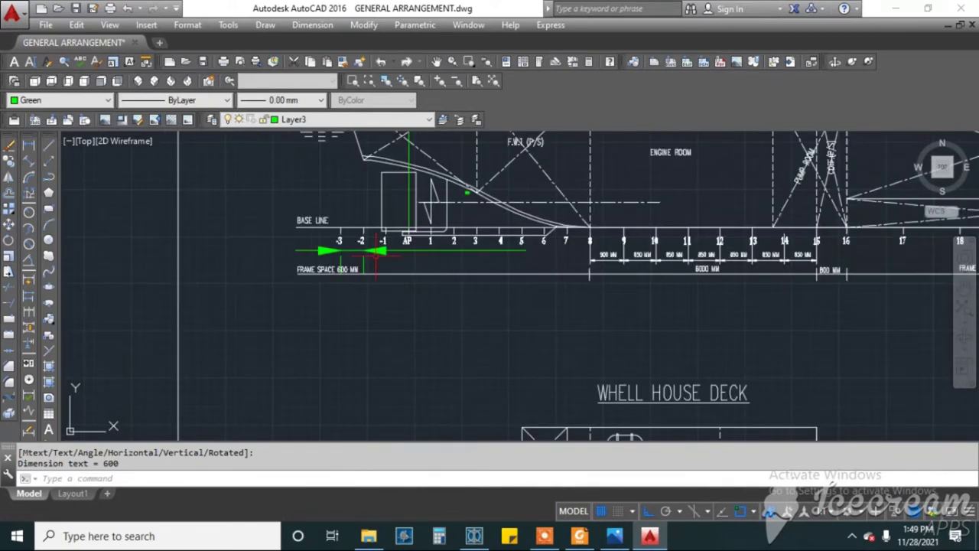
Erase the linear dimension between frames -3 and -2.
{"action": "left_click", "coordinate": [394, 268]}
{"action": "left_click", "coordinate": [371, 253]}
{"action": "type", "text": "e"}
{"action": "key", "text": "Return"}
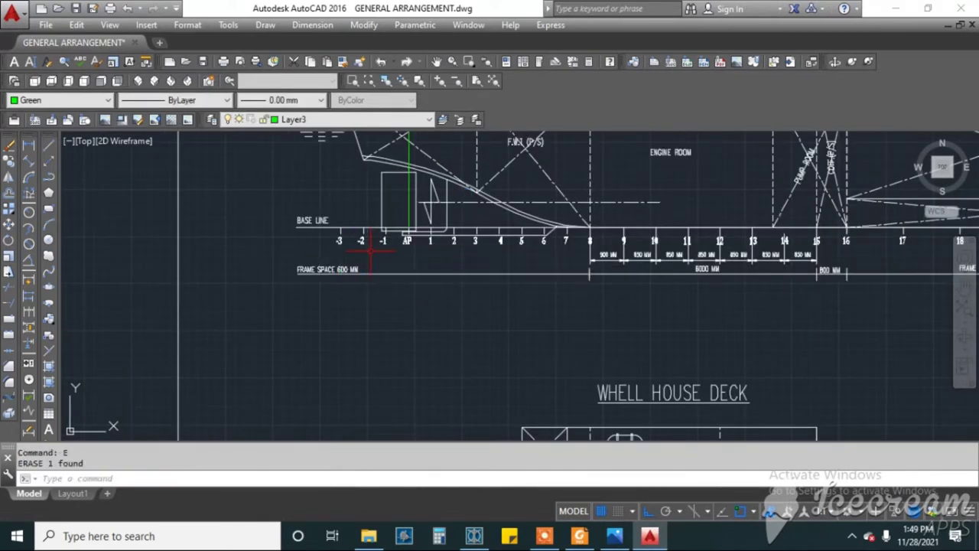
Place a linear dimension between frames 7 and 8 below the baseline to check their spacing.
{"action": "left_click", "coordinate": [31, 151]}
{"action": "scroll", "coordinate": [558, 256], "scroll_direction": "up", "scroll_amount": 4}
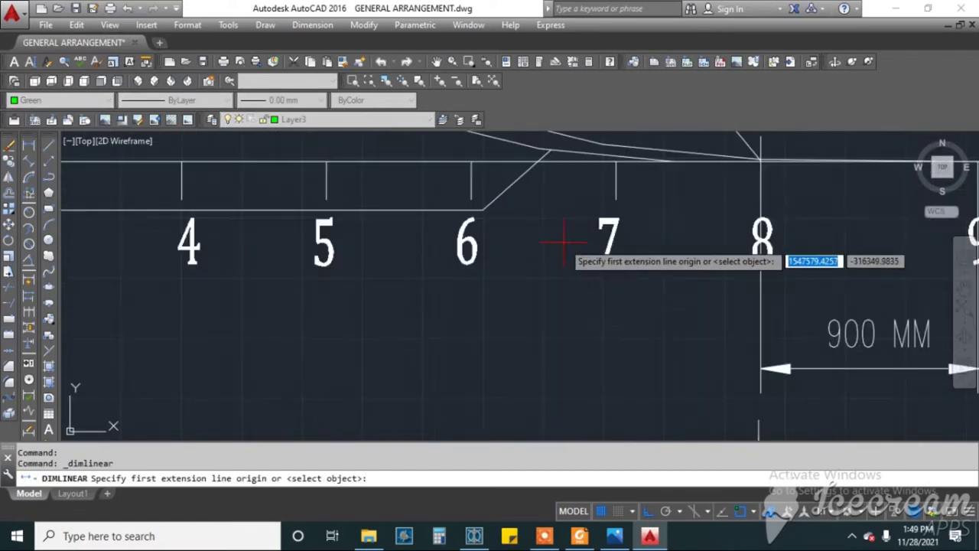
{"action": "left_click", "coordinate": [616, 192]}
{"action": "left_click", "coordinate": [760, 176]}
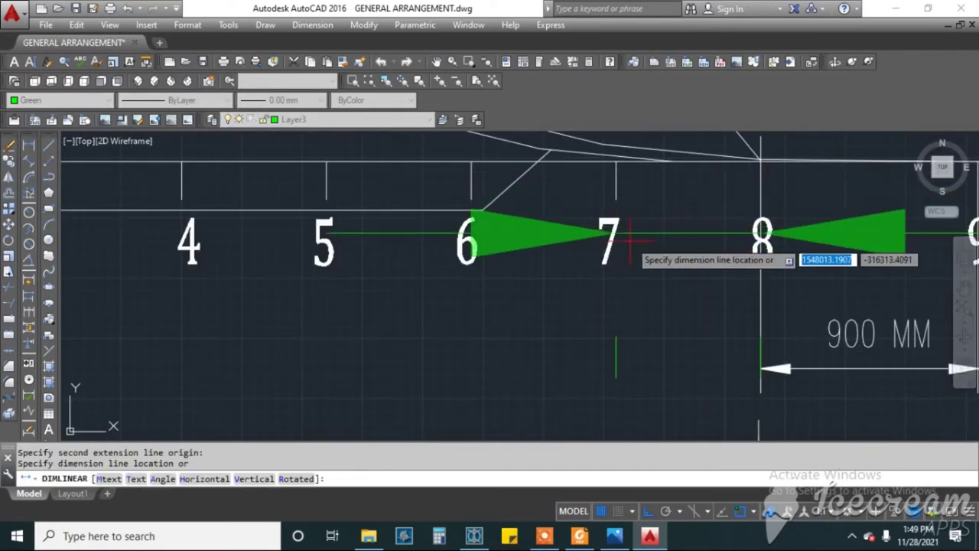
{"action": "scroll", "coordinate": [629, 239], "scroll_direction": "down", "scroll_amount": 5}
{"action": "left_click", "coordinate": [585, 252]}
{"action": "scroll", "coordinate": [792, 172], "scroll_direction": "up", "scroll_amount": 5}
{"action": "scroll", "coordinate": [788, 168], "scroll_direction": "down", "scroll_amount": 2}
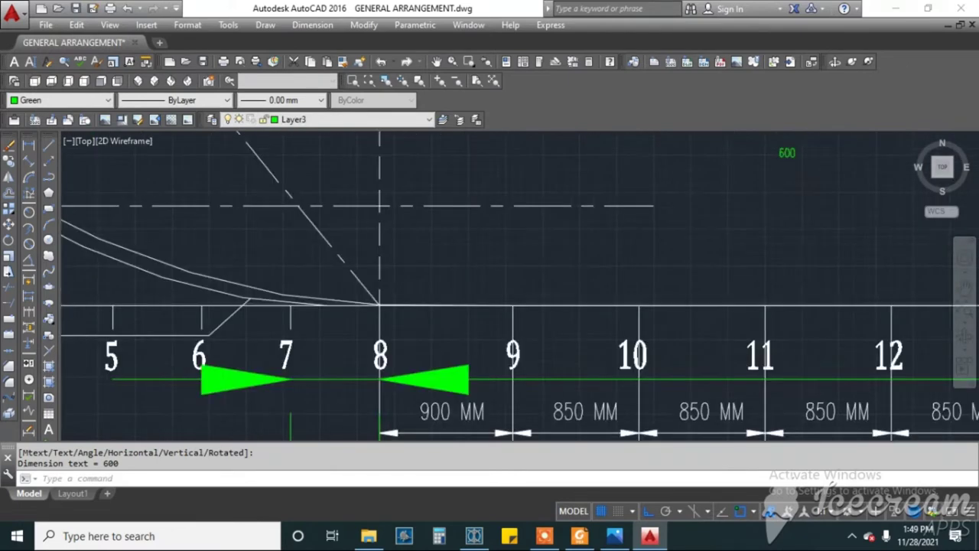
Erase the linear dimension between frames 7 and 8.
{"action": "key", "text": "Escape"}
{"action": "scroll", "coordinate": [784, 159], "scroll_direction": "down", "scroll_amount": 4}
{"action": "left_click", "coordinate": [780, 161]}
{"action": "type", "text": "e"}
{"action": "key", "text": "Return"}
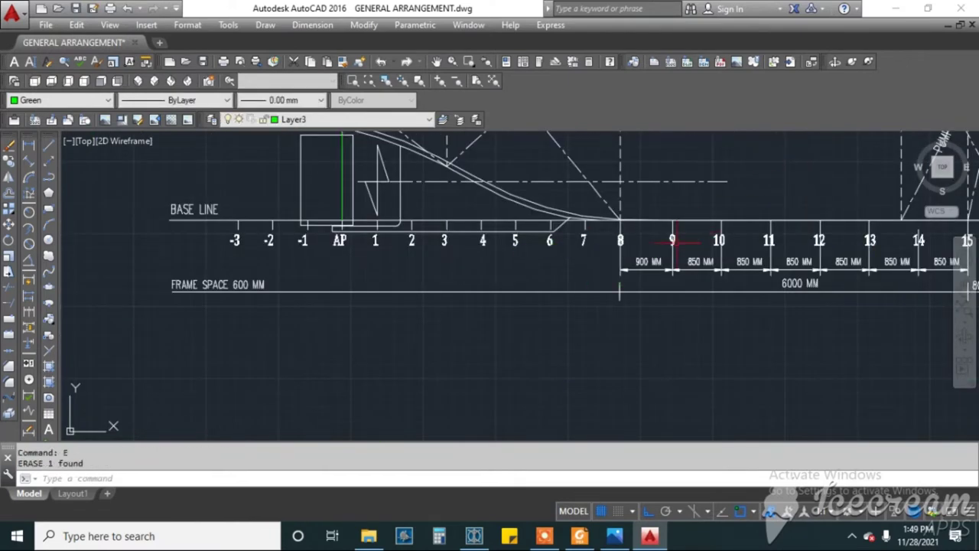
Change the color of the "FRAME SPACE 600 MM" text below the aft frames to red.
{"action": "scroll", "coordinate": [617, 220], "scroll_direction": "up", "scroll_amount": 6}
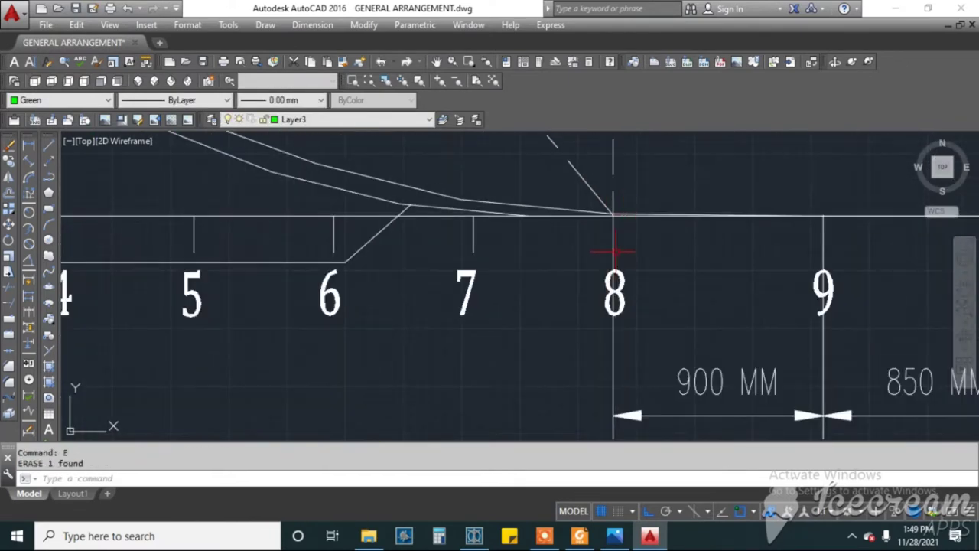
{"action": "scroll", "coordinate": [612, 258], "scroll_direction": "down", "scroll_amount": 3}
{"action": "scroll", "coordinate": [617, 249], "scroll_direction": "down", "scroll_amount": 1}
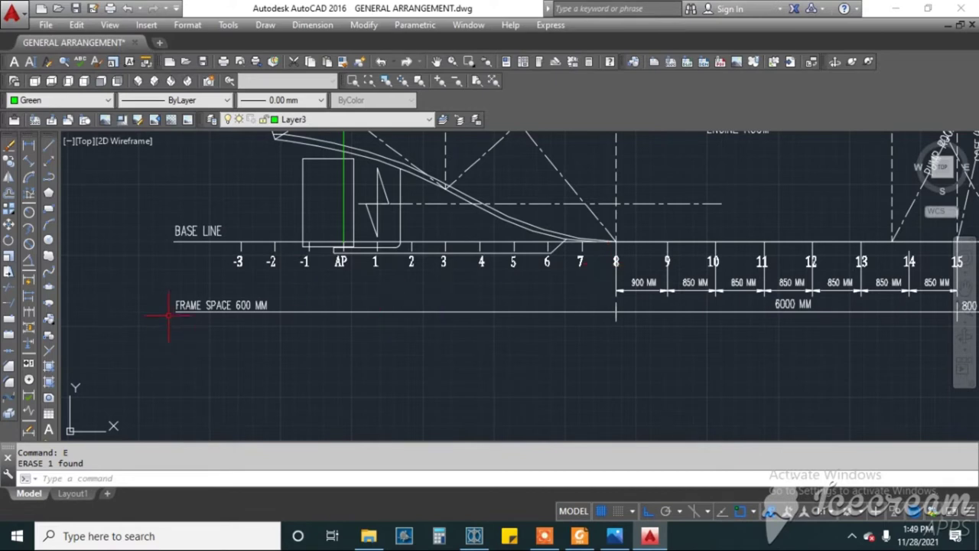
{"action": "left_click", "coordinate": [192, 305]}
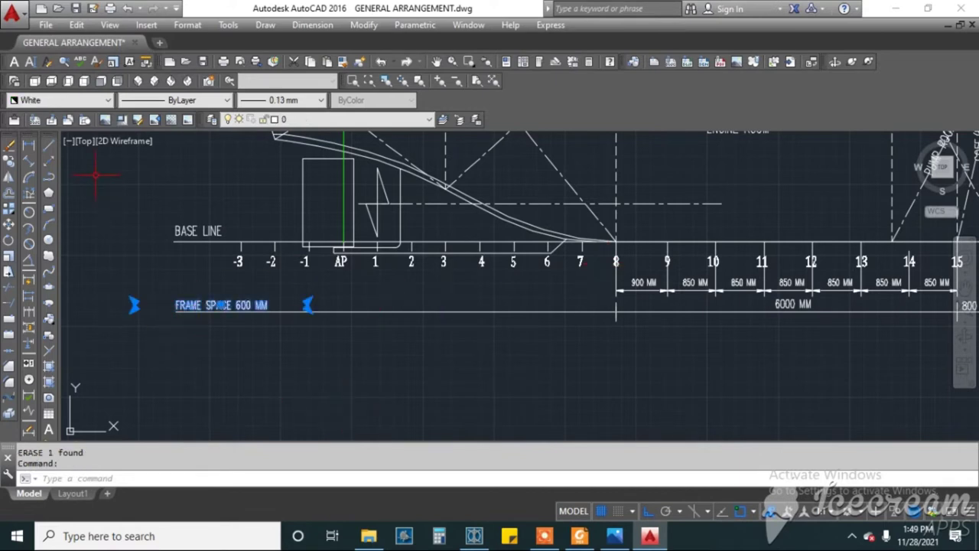
{"action": "left_click", "coordinate": [84, 101]}
{"action": "left_click", "coordinate": [30, 137]}
{"action": "key", "text": "Escape"}
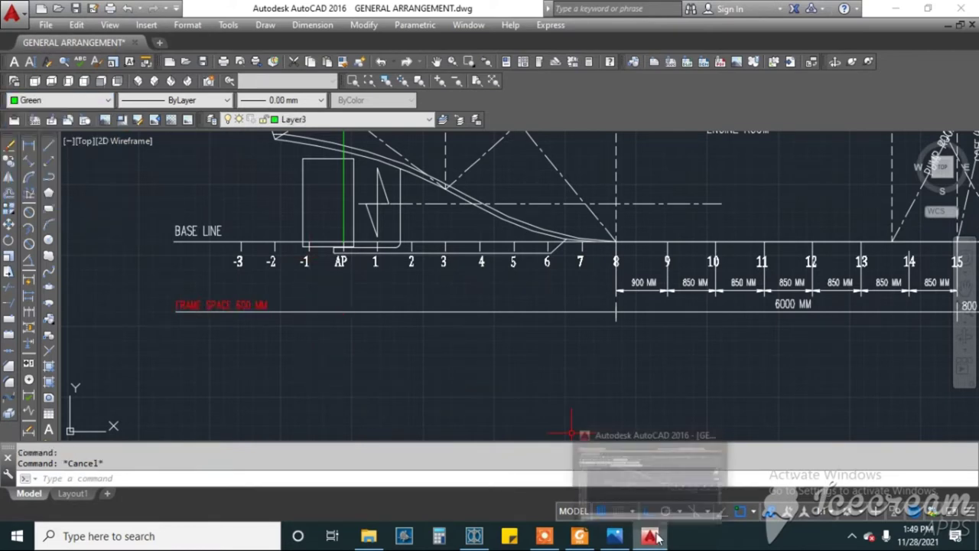
Switch to Maxsurf Modeler and add 11 sections to the design grid, consulting the general arrangement's frames in AutoCAD.
{"action": "left_click", "coordinate": [474, 536]}
{"action": "scroll", "coordinate": [299, 300], "scroll_direction": "down", "scroll_amount": 3}
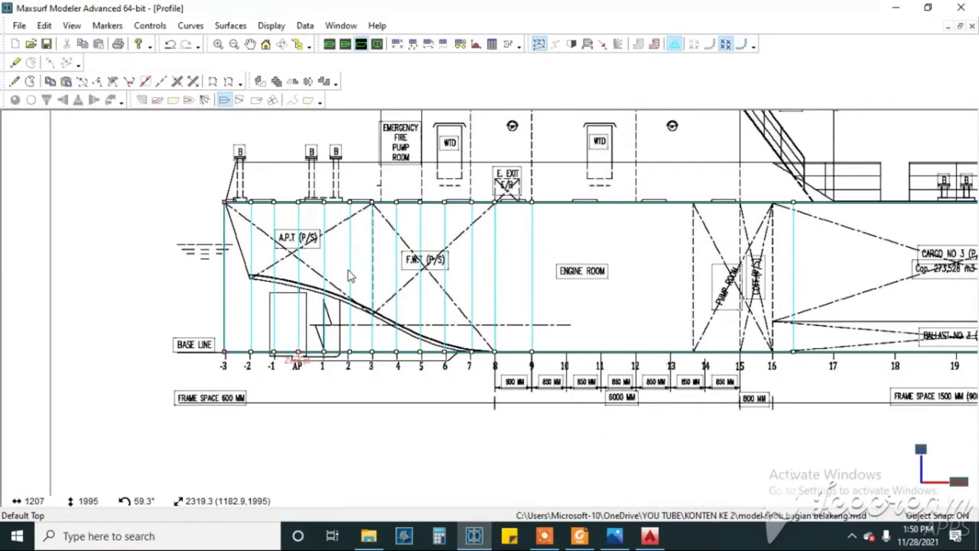
{"action": "left_click", "coordinate": [305, 26]}
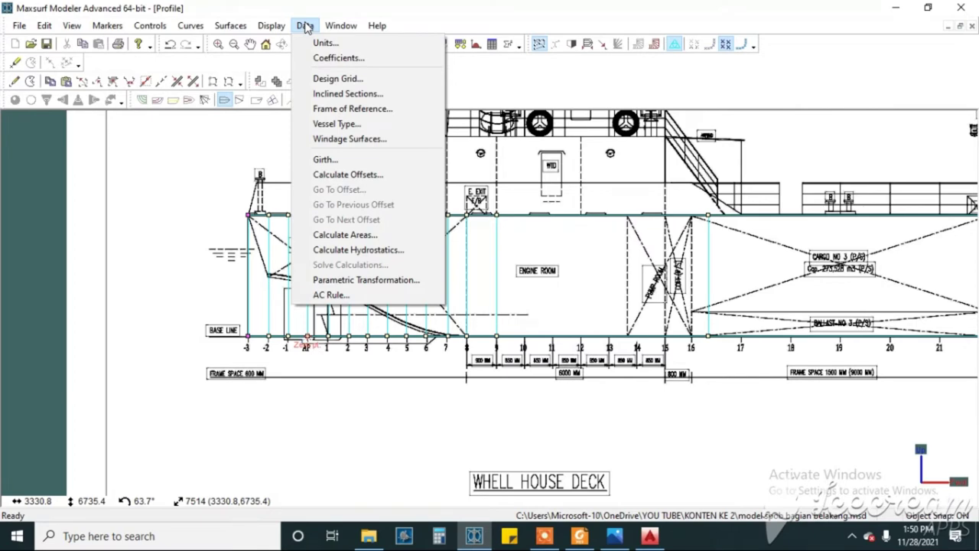
{"action": "left_click", "coordinate": [338, 79]}
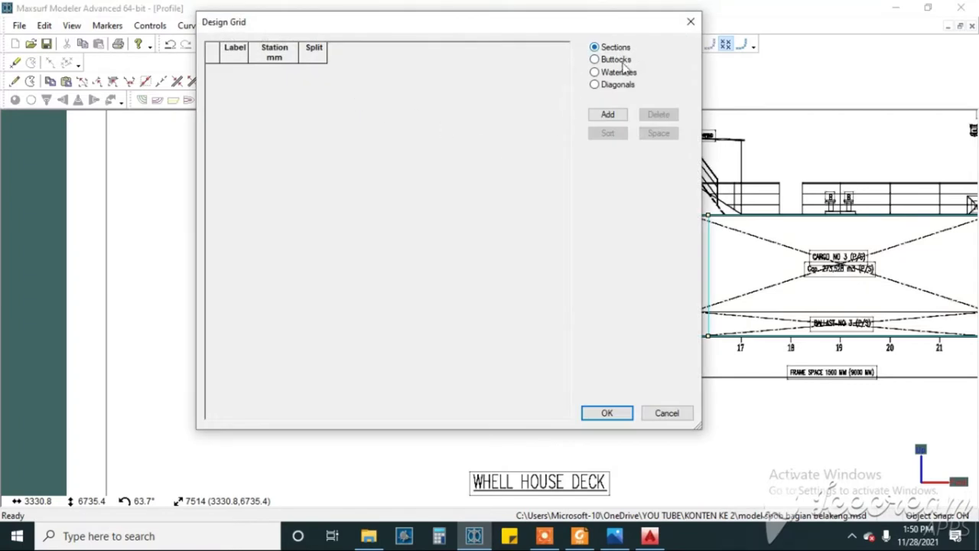
{"action": "left_click", "coordinate": [618, 121]}
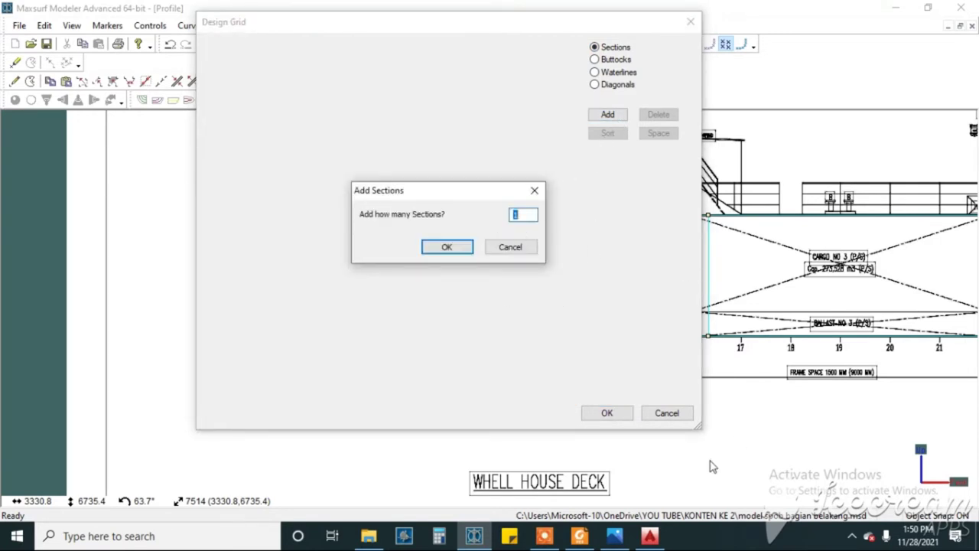
{"action": "left_click", "coordinate": [649, 536]}
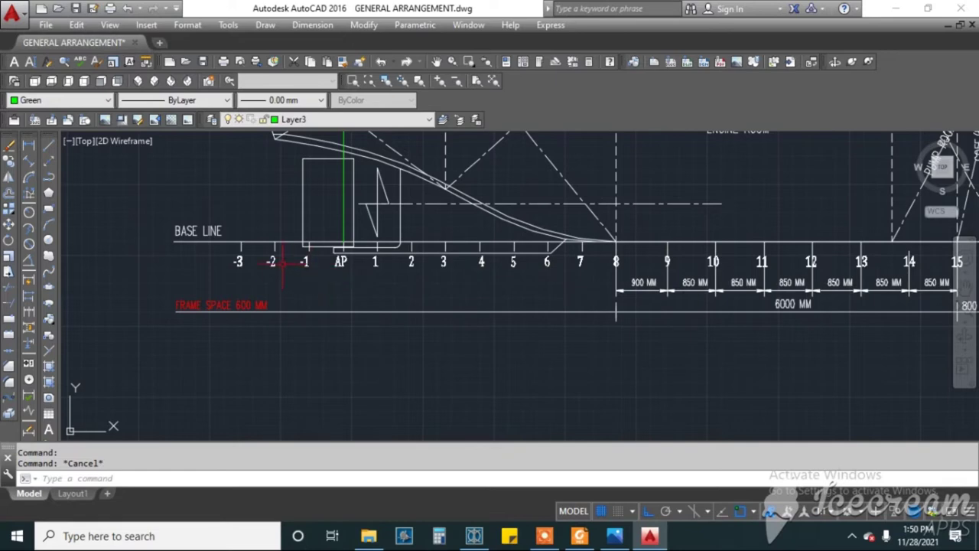
{"action": "left_click", "coordinate": [895, 7]}
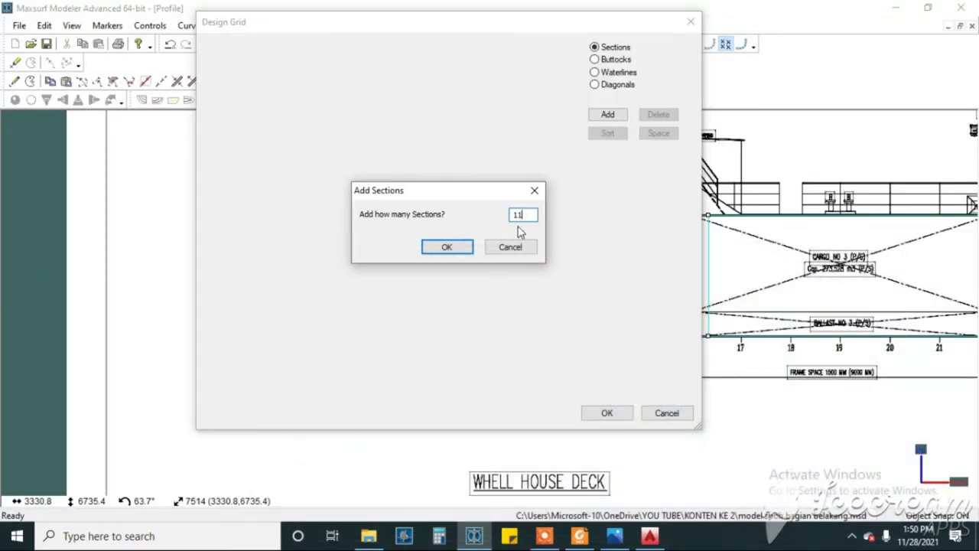
{"action": "left_click", "coordinate": [457, 246]}
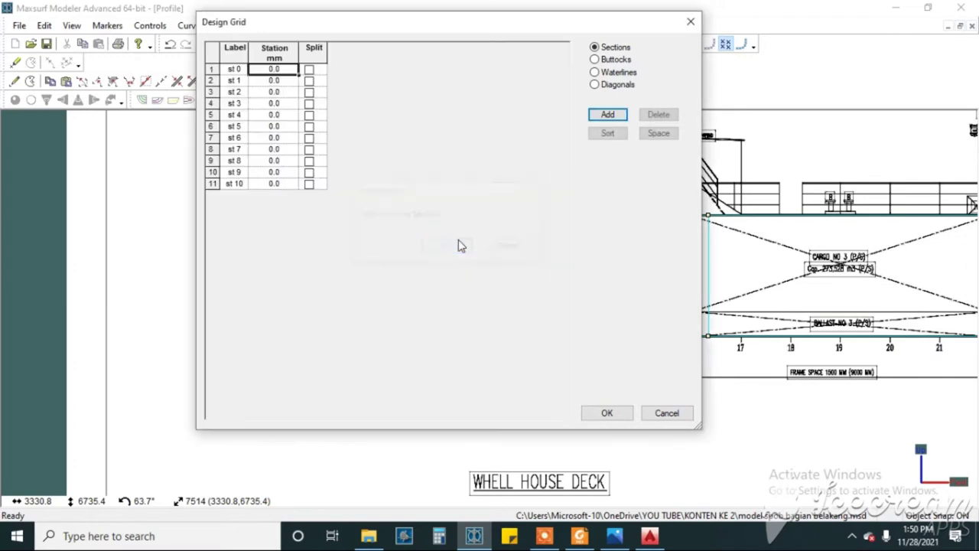
Label the first design grid section FR -3 and copy that label.
{"action": "left_click", "coordinate": [234, 71]}
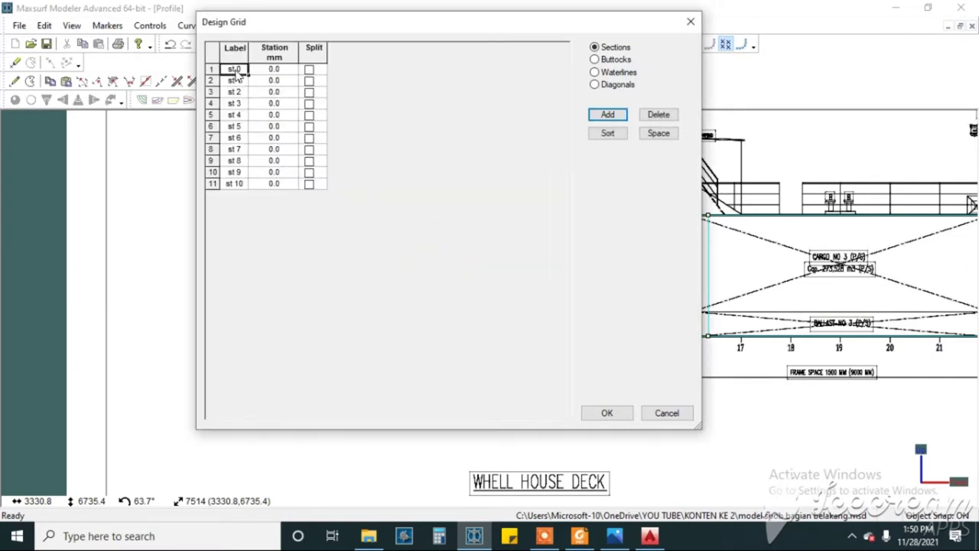
{"action": "left_click", "coordinate": [236, 81]}
{"action": "left_click", "coordinate": [237, 104]}
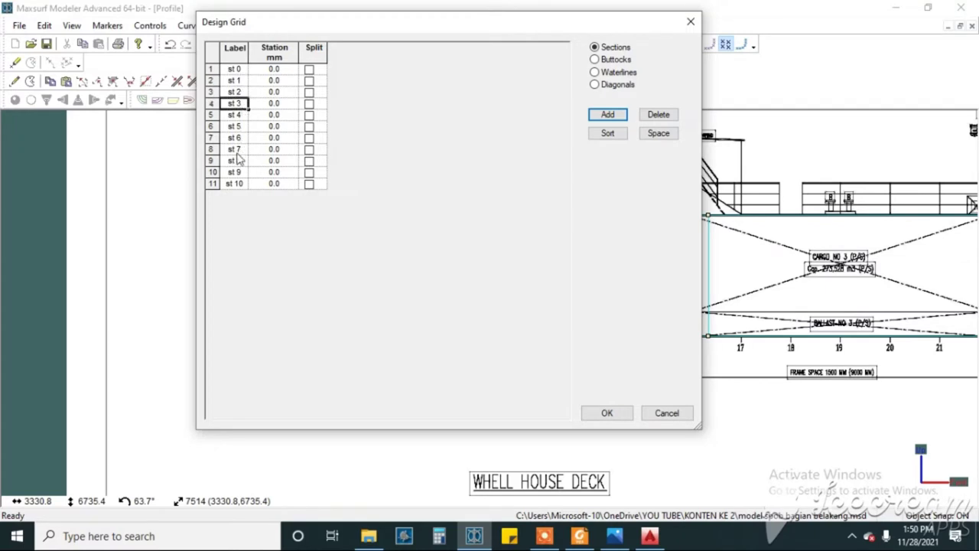
{"action": "left_click", "coordinate": [237, 157]}
{"action": "left_click", "coordinate": [237, 72]}
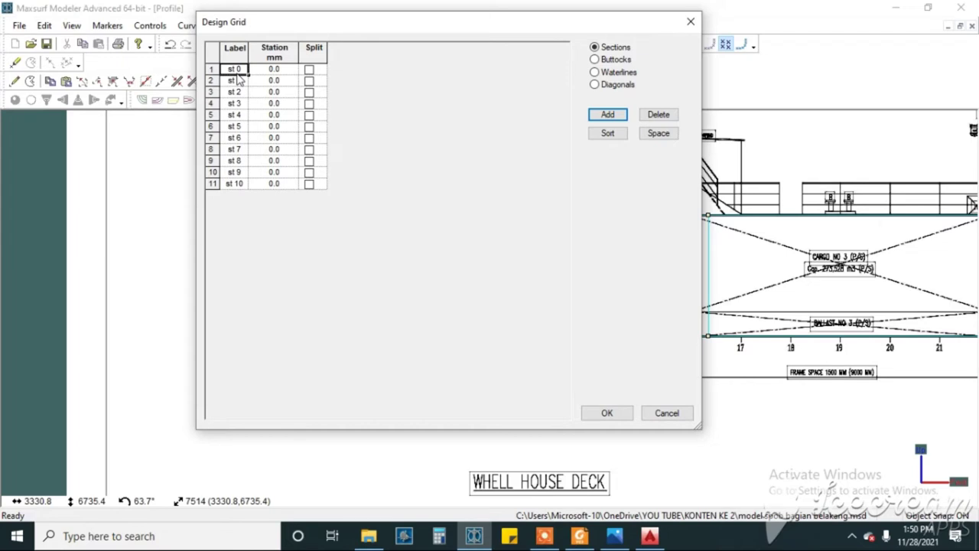
{"action": "type", "text": "FR -3"}
{"action": "right_click", "coordinate": [246, 69]}
{"action": "left_click", "coordinate": [253, 79]}
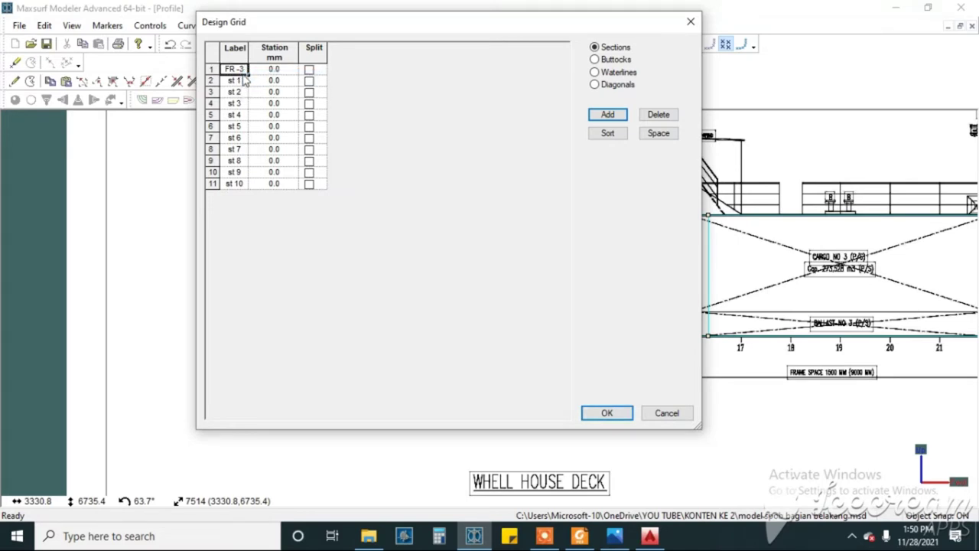
Paste the copied label into sections 2 to 4, and renumber the second as FR -2 and the third as FR -1.
{"action": "left_click_drag", "start_coordinate": [243, 79], "coordinate": [237, 109]}
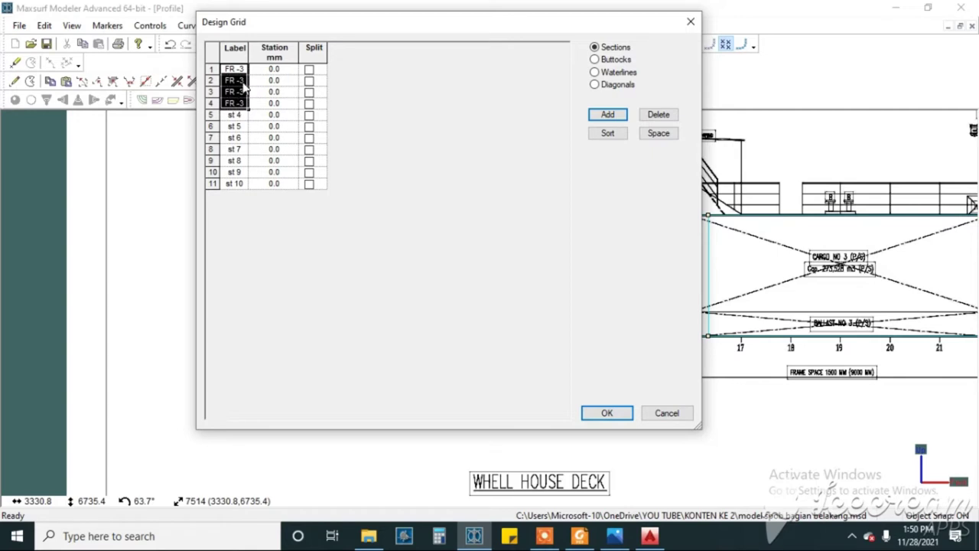
{"action": "type", "text": "FR -3 FR -3 FR -3"}
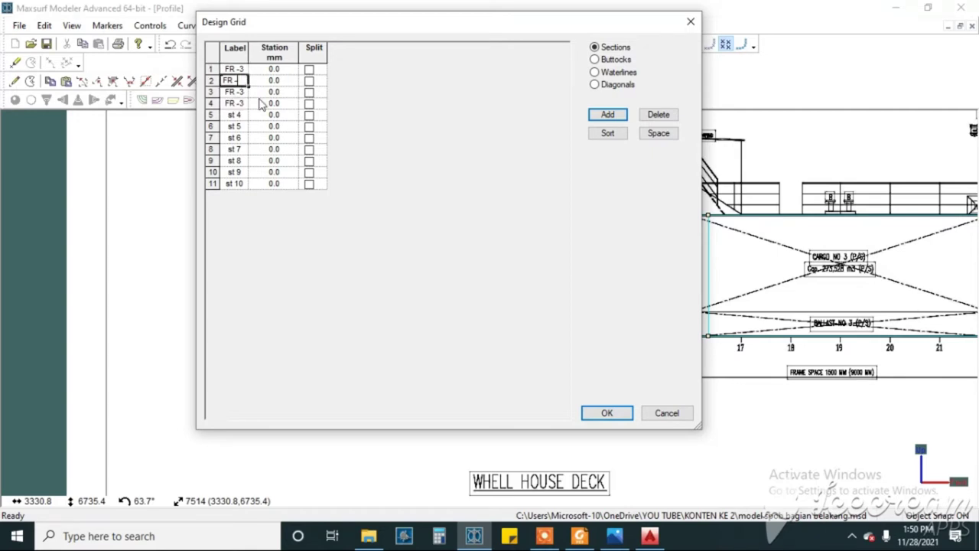
{"action": "left_click", "coordinate": [243, 92]}
{"action": "key", "text": "BackSpace"}
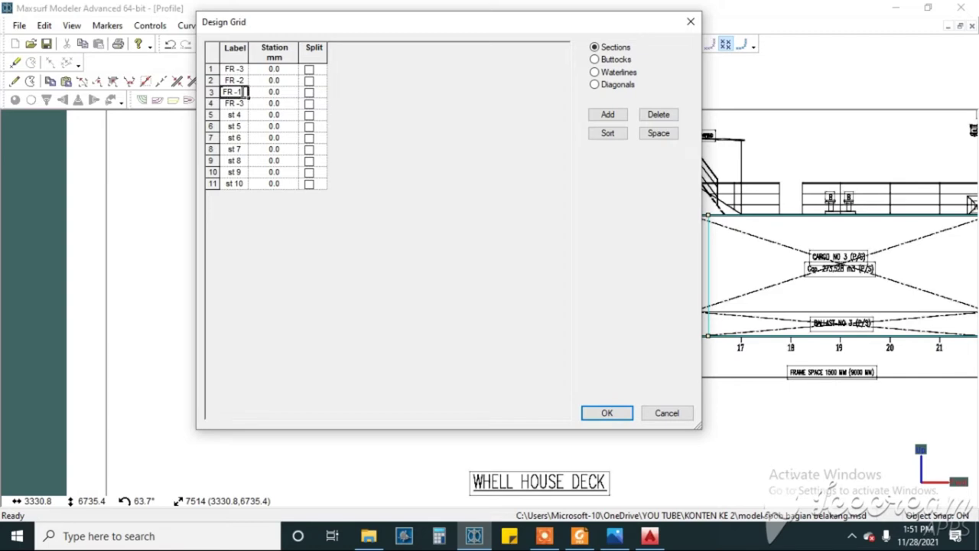
{"action": "type", "text": "1"}
Label the fourth section AP/0 and the fifth section FR 1.
{"action": "left_click", "coordinate": [242, 104]}
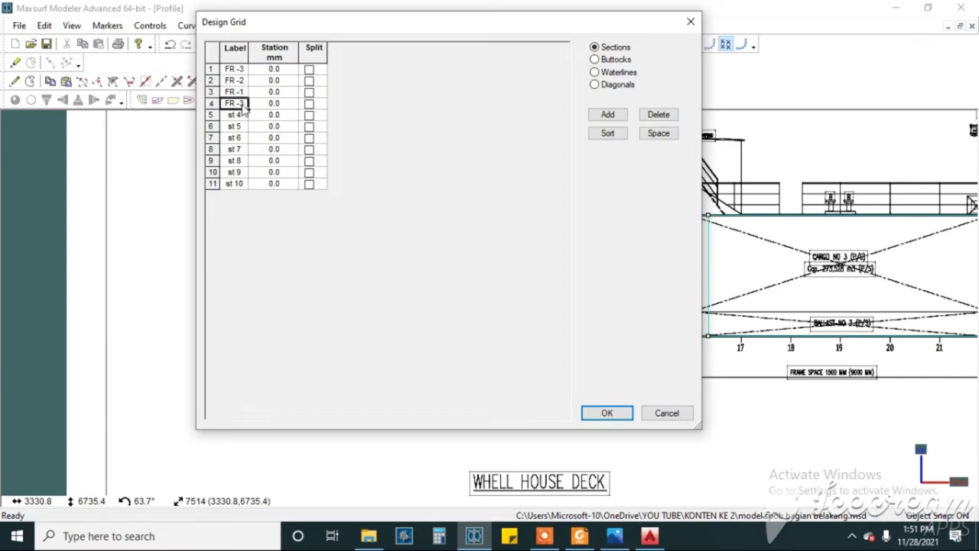
{"action": "left_click", "coordinate": [242, 105]}
{"action": "left_click", "coordinate": [241, 117]}
{"action": "type", "text": "F"}
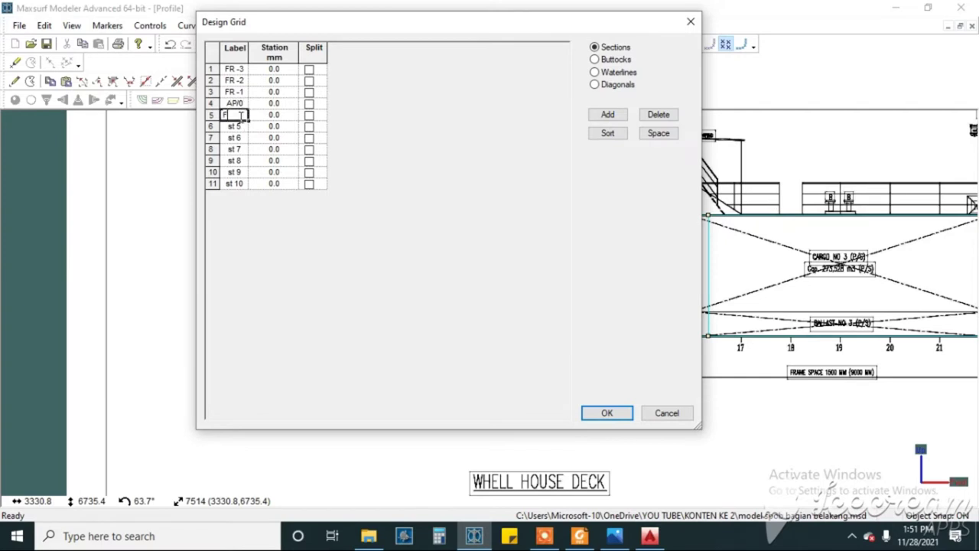
{"action": "type", "text": "R 1"}
{"action": "key", "text": "Return"}
Copy the FR 1 label into sections 6 to 11.
{"action": "right_click", "coordinate": [239, 127]}
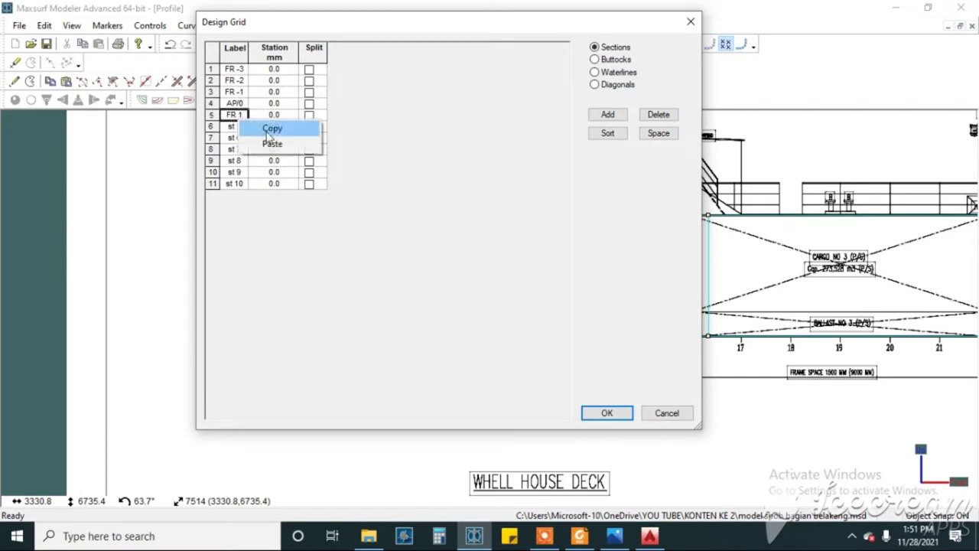
{"action": "key", "text": "Escape"}
{"action": "left_click_drag", "start_coordinate": [238, 126], "coordinate": [239, 196]}
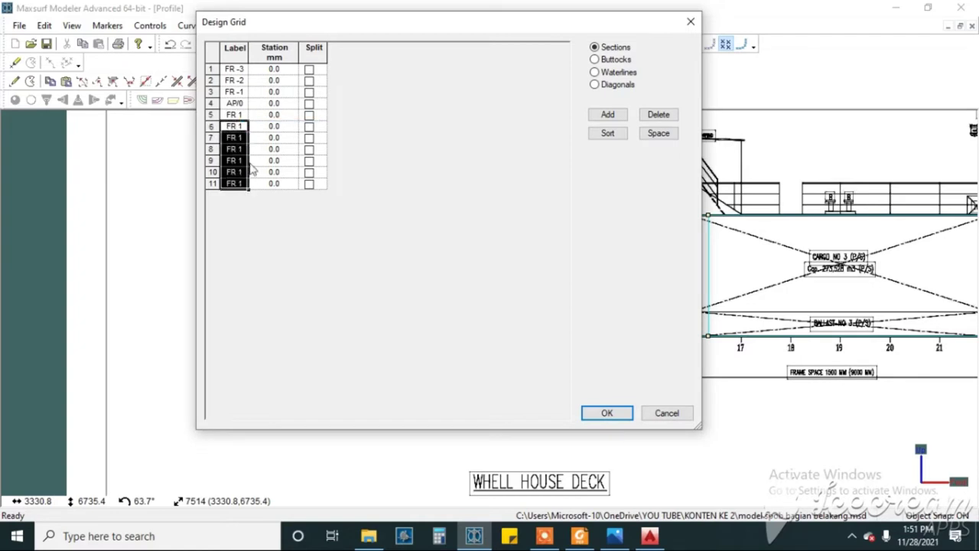
{"action": "type", "text": "FR 1"}
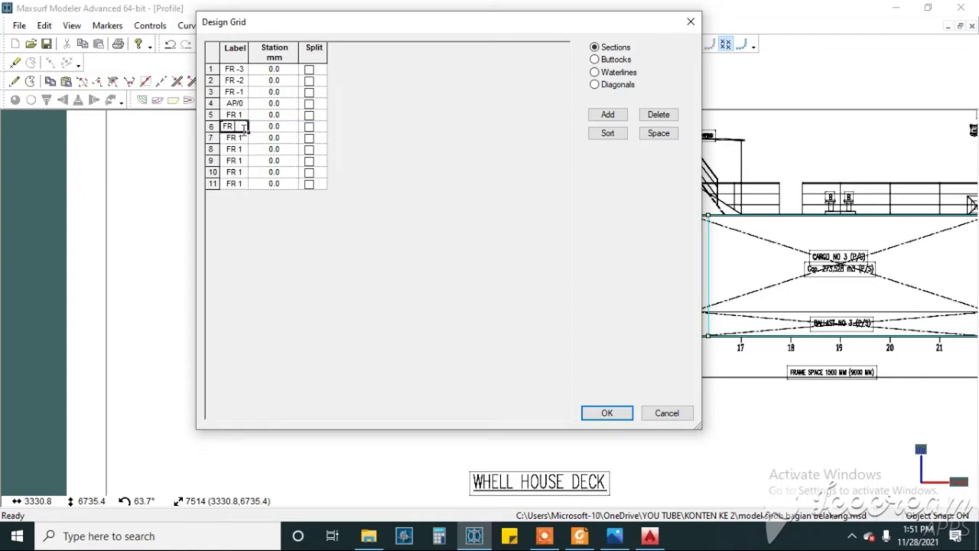
Renumber the copied labels in sections 6 to 11 sequentially from FR 2 to FR 7.
{"action": "double_click", "coordinate": [245, 139]}
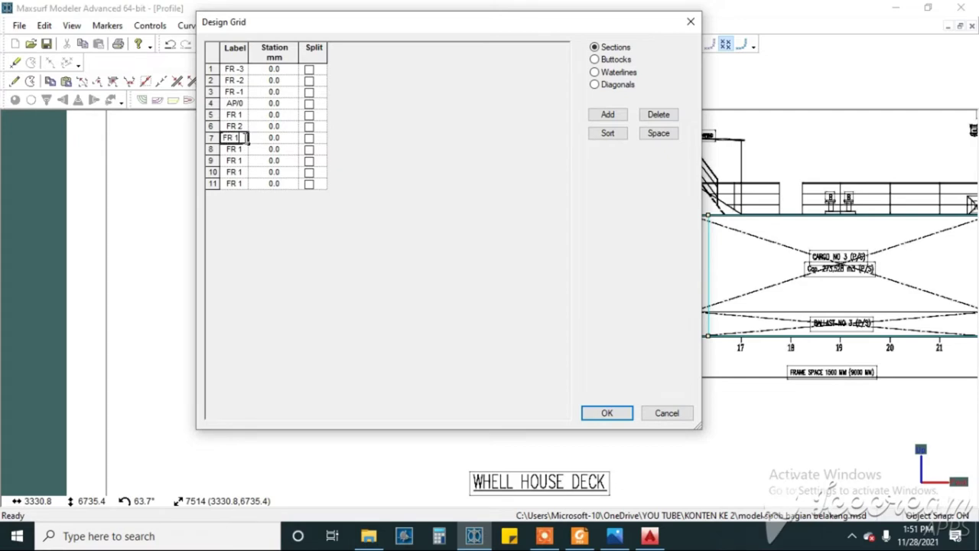
{"action": "double_click", "coordinate": [246, 149]}
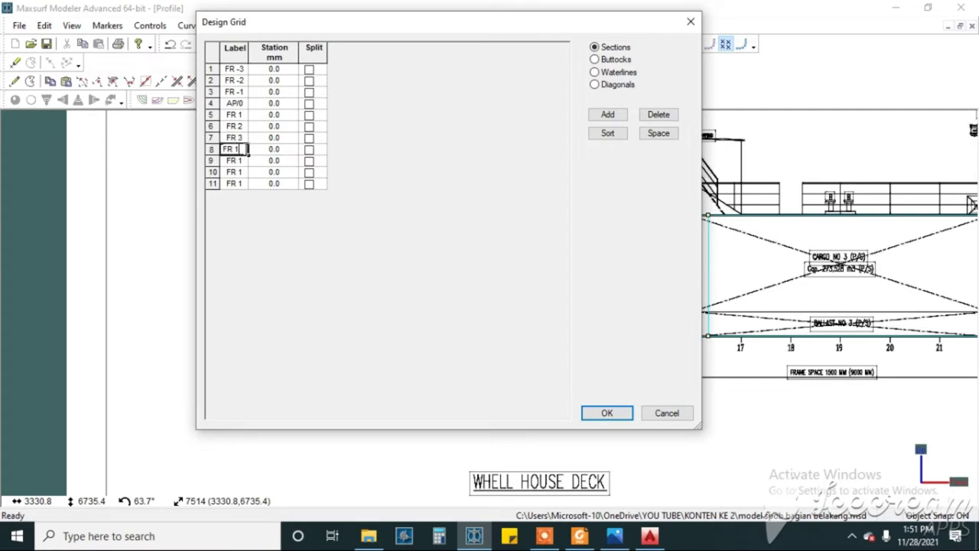
{"action": "double_click", "coordinate": [245, 161]}
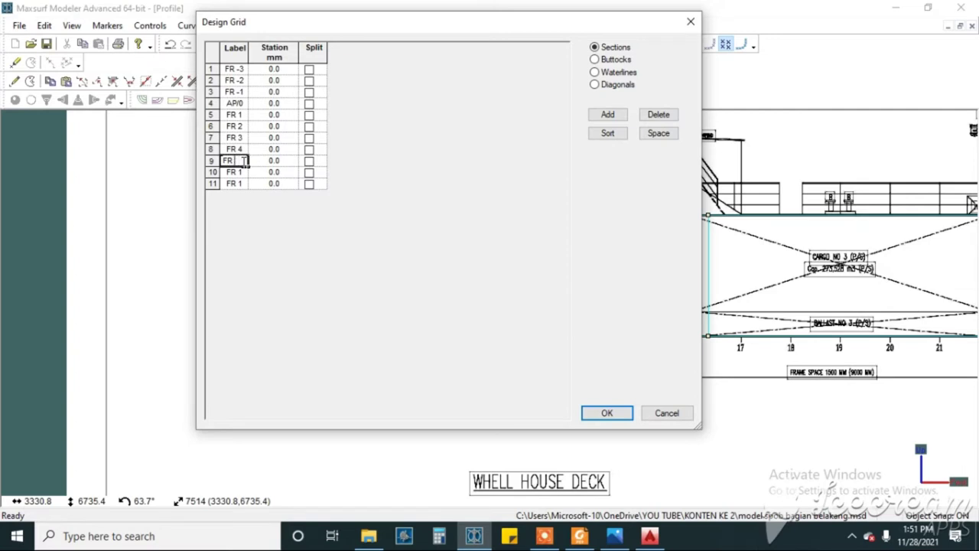
{"action": "double_click", "coordinate": [245, 172]}
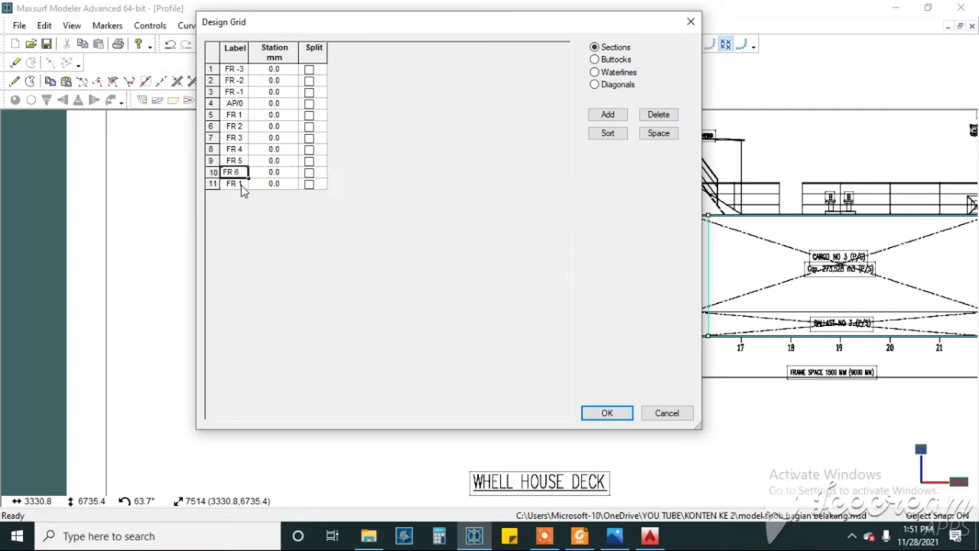
{"action": "double_click", "coordinate": [245, 187]}
{"action": "left_click", "coordinate": [237, 177]}
Add one more section at the end of the design grid and label it FR 8.
{"action": "left_click", "coordinate": [212, 183]}
{"action": "left_click", "coordinate": [610, 117]}
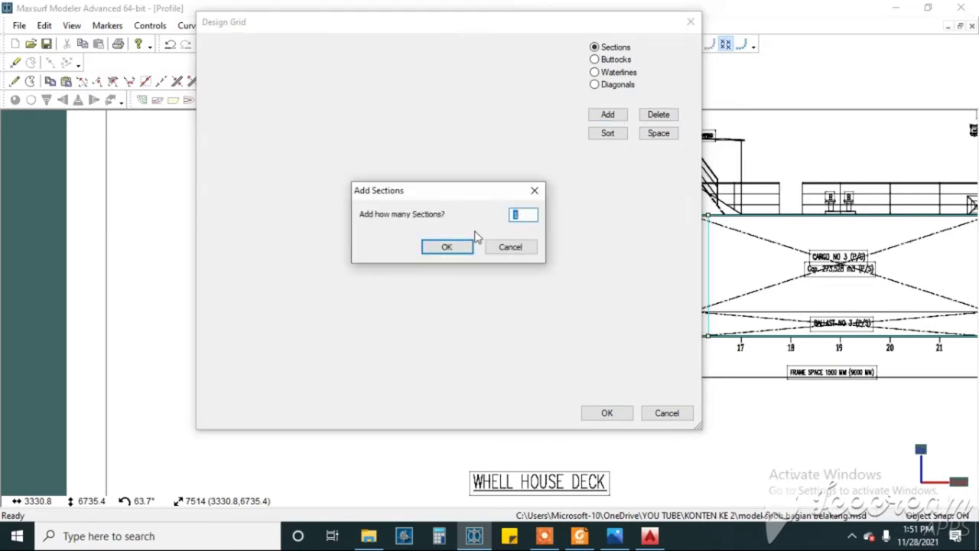
{"action": "left_click", "coordinate": [446, 248]}
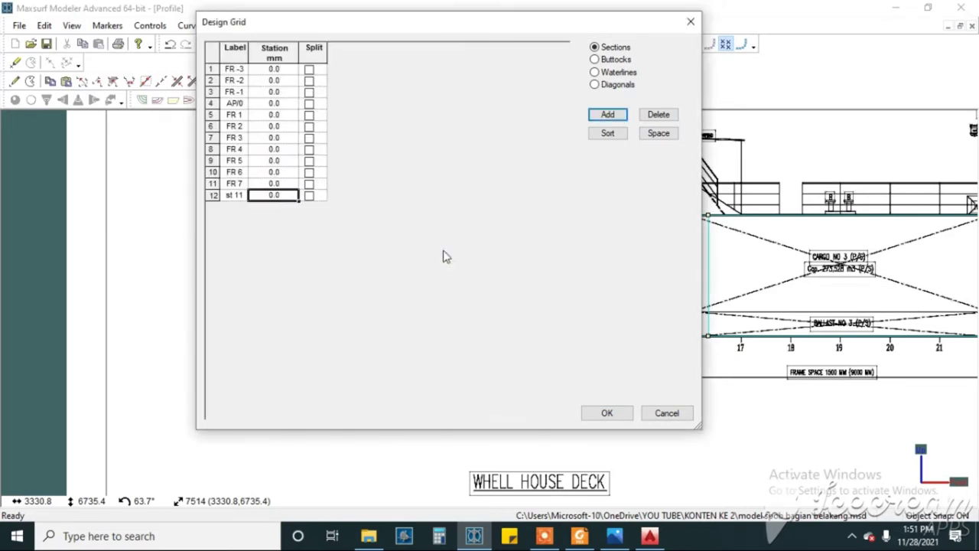
{"action": "right_click", "coordinate": [237, 188]}
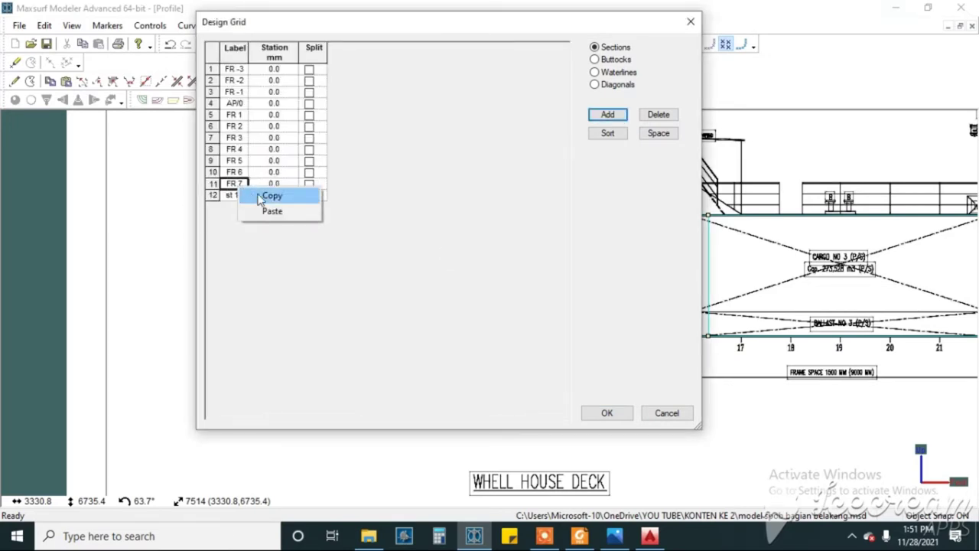
{"action": "left_click", "coordinate": [260, 196]}
{"action": "left_click", "coordinate": [234, 198]}
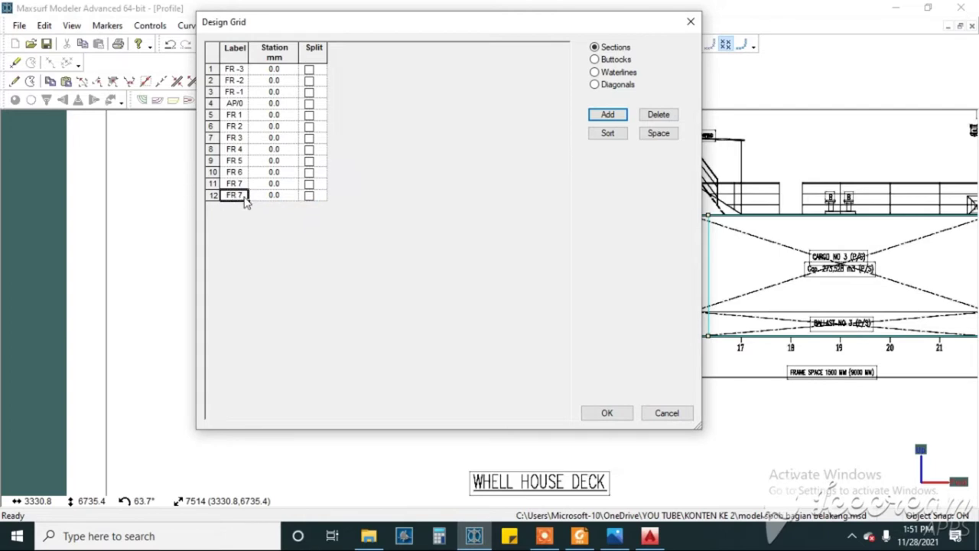
{"action": "left_click", "coordinate": [245, 197]}
Widen the Label column of the sections table and select the AP/0 label.
{"action": "left_click_drag", "start_coordinate": [249, 58], "coordinate": [285, 60]}
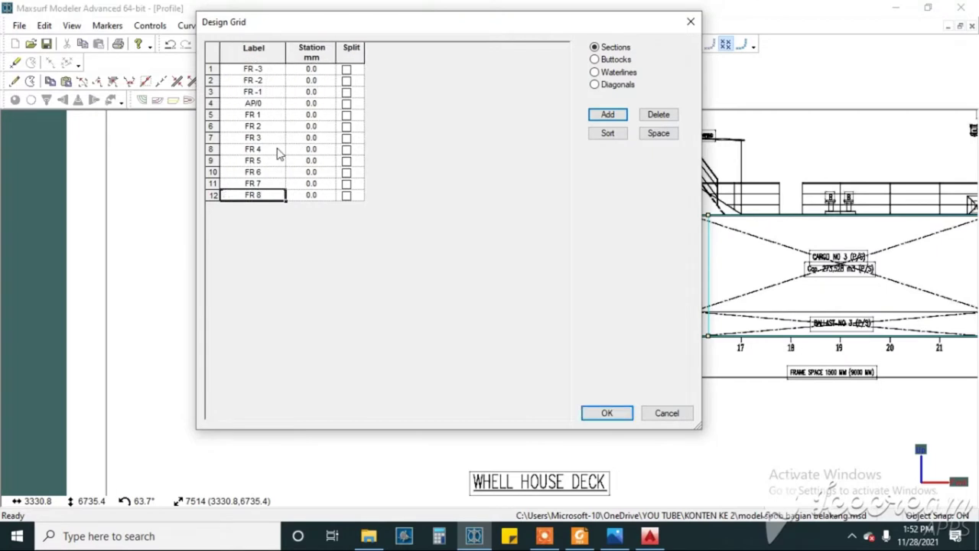
{"action": "left_click", "coordinate": [273, 151]}
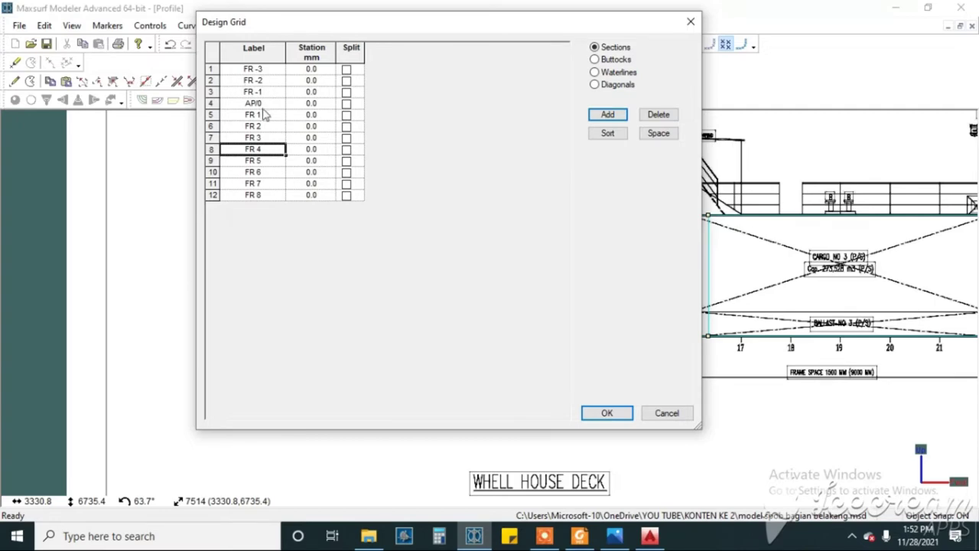
{"action": "mouse_move", "coordinate": [273, 107]}
{"action": "left_mouse_down"}
{"action": "mouse_move", "coordinate": [306, 109]}
{"action": "mouse_move", "coordinate": [278, 106]}
{"action": "left_mouse_up"}
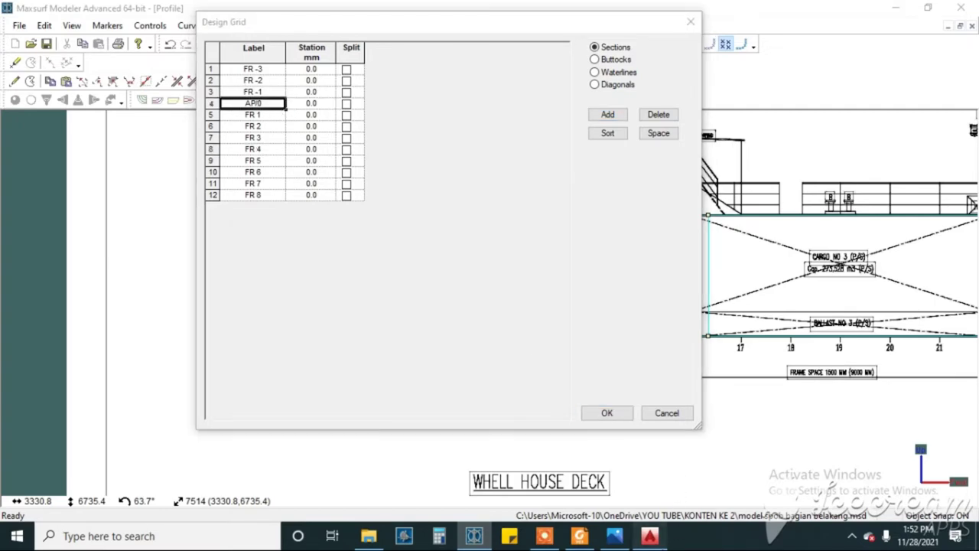
Switch to AutoCAD and place a linear dimension from AP to frame -1 below the baseline to check their spacing.
{"action": "left_click", "coordinate": [649, 535]}
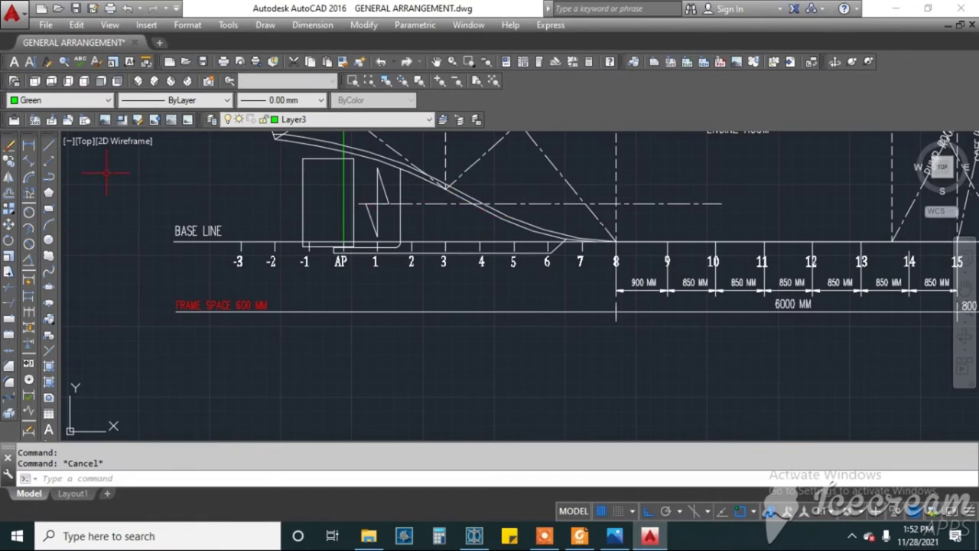
{"action": "left_click", "coordinate": [29, 144]}
{"action": "scroll", "coordinate": [343, 268], "scroll_direction": "up", "scroll_amount": 3}
{"action": "scroll", "coordinate": [339, 257], "scroll_direction": "up", "scroll_amount": 3}
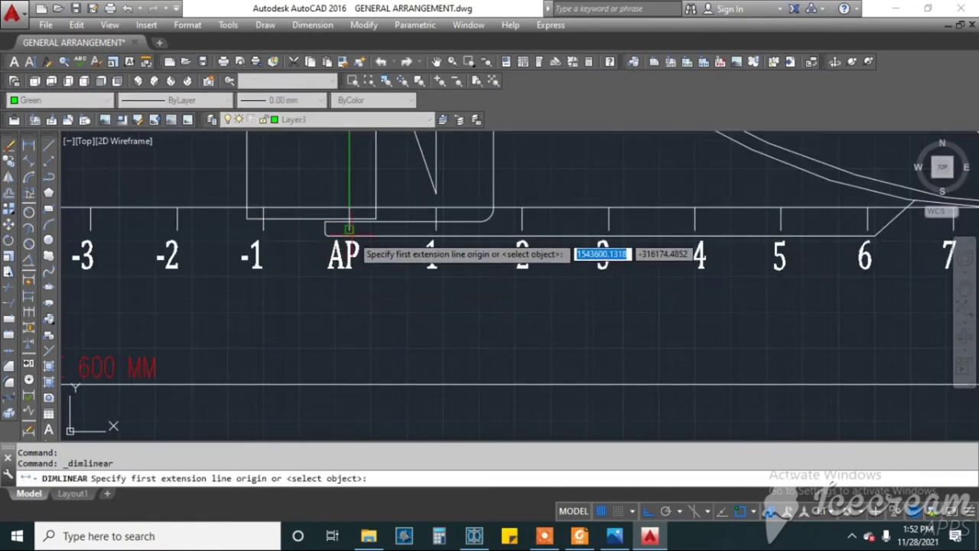
{"action": "left_click", "coordinate": [348, 228]}
{"action": "left_click", "coordinate": [261, 228]}
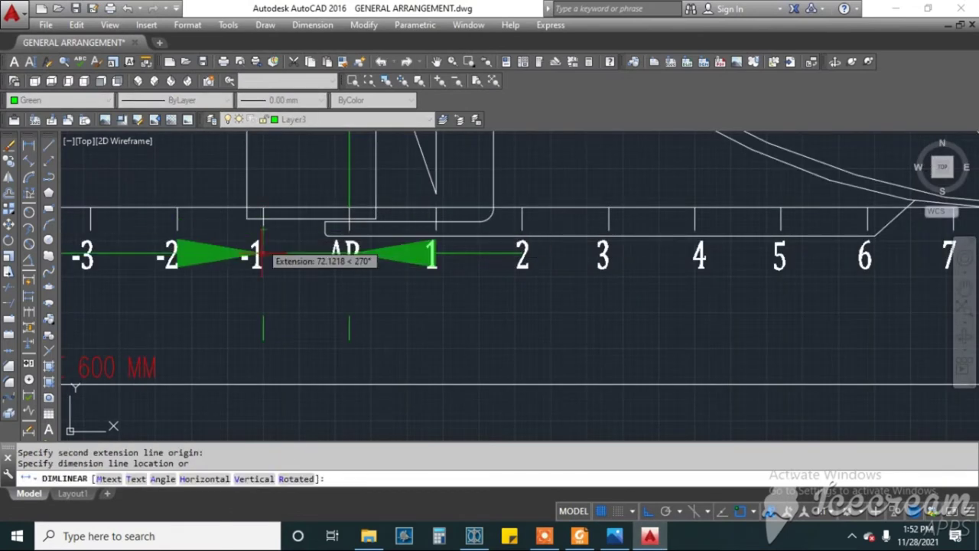
{"action": "left_click", "coordinate": [256, 264]}
{"action": "scroll", "coordinate": [383, 316], "scroll_direction": "down", "scroll_amount": 6}
{"action": "scroll", "coordinate": [345, 222], "scroll_direction": "up", "scroll_amount": 6}
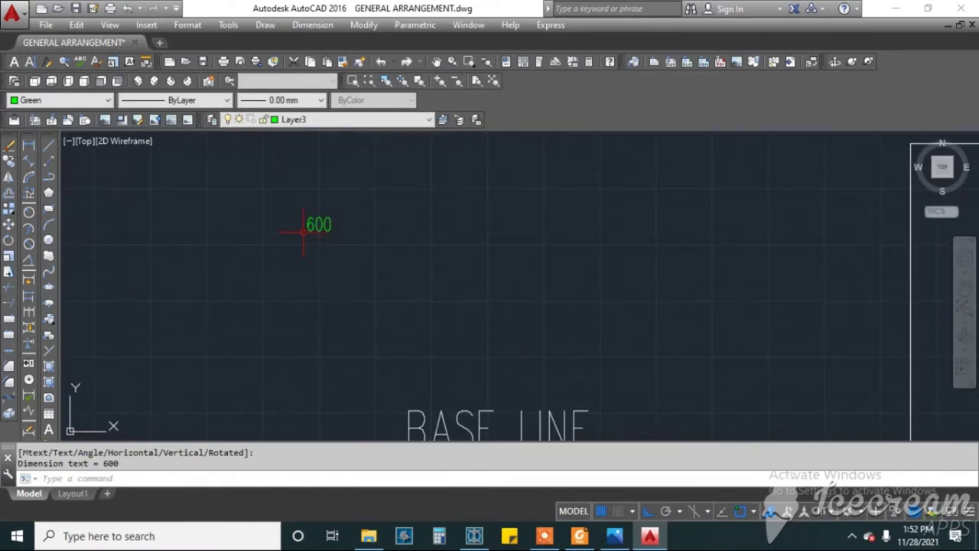
{"action": "scroll", "coordinate": [343, 219], "scroll_direction": "down", "scroll_amount": 4}
{"action": "scroll", "coordinate": [474, 296], "scroll_direction": "up", "scroll_amount": 2}
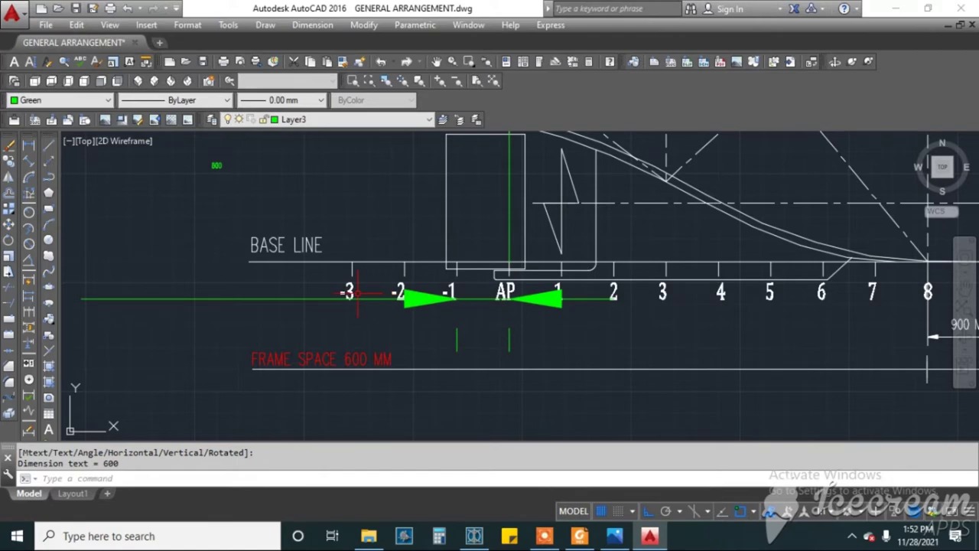
Switch back to Maxsurf Modeler and set the stations of FR -1, FR -2 and FR -3 to -600, -1200 and -1800 mm.
{"action": "key", "text": "alt+Tab"}
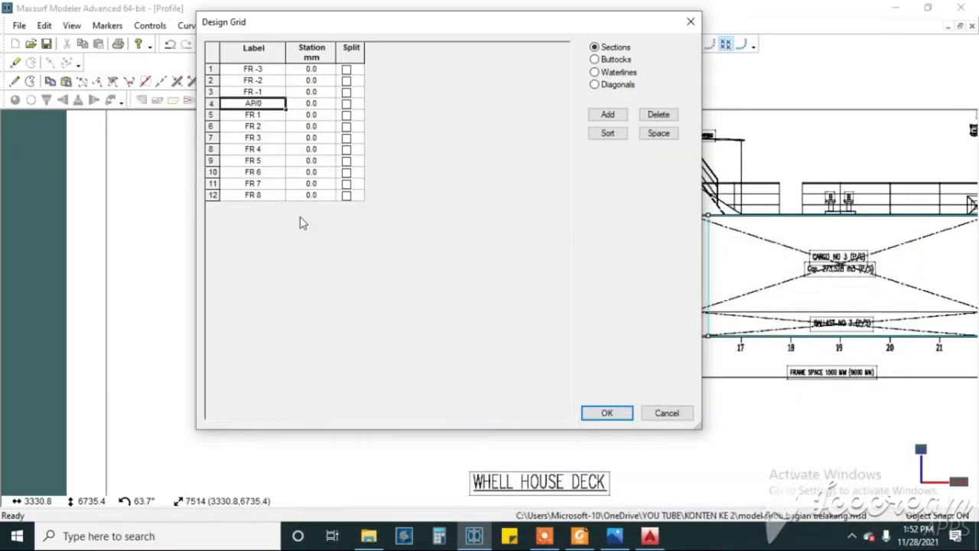
{"action": "left_click", "coordinate": [311, 93]}
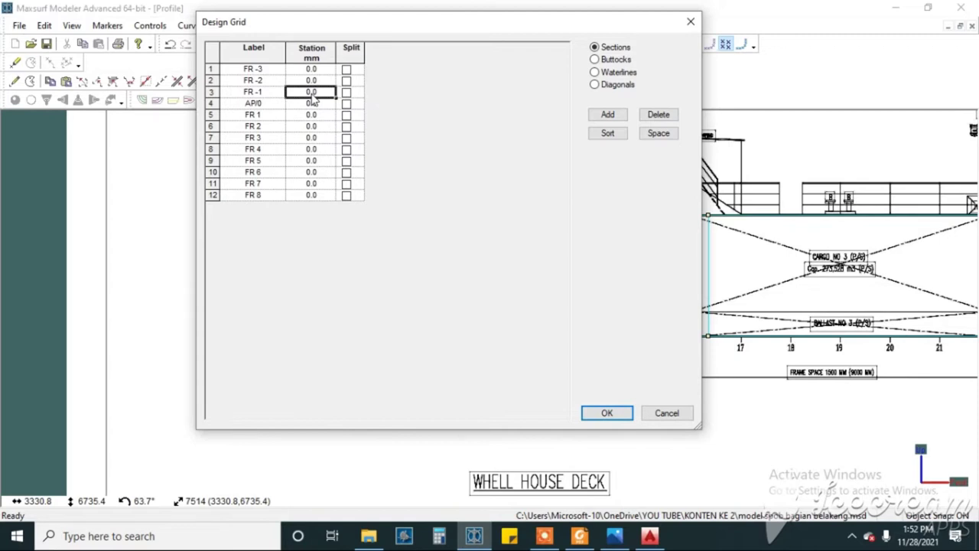
{"action": "key", "text": "BackSpace"}
{"action": "left_click", "coordinate": [315, 81]}
{"action": "key", "text": "BackSpace"}
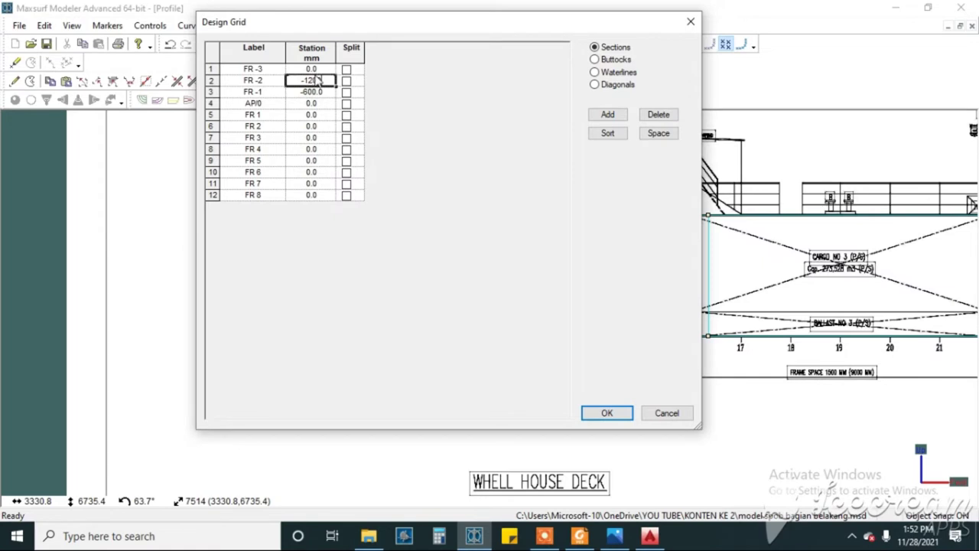
{"action": "type", "text": "-1200"}
{"action": "left_click", "coordinate": [315, 70]}
{"action": "type", "text": "-"}
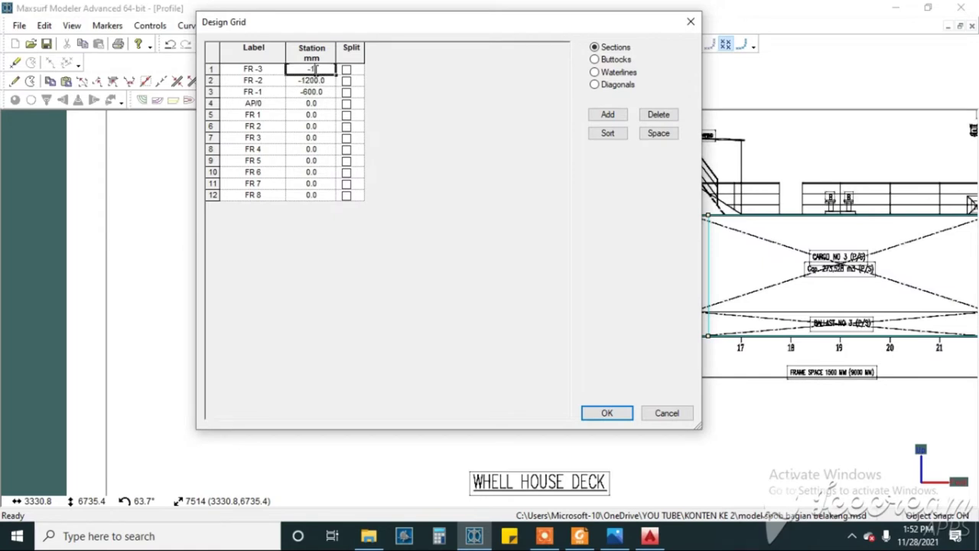
{"action": "type", "text": "1800"}
{"action": "left_click", "coordinate": [328, 118]}
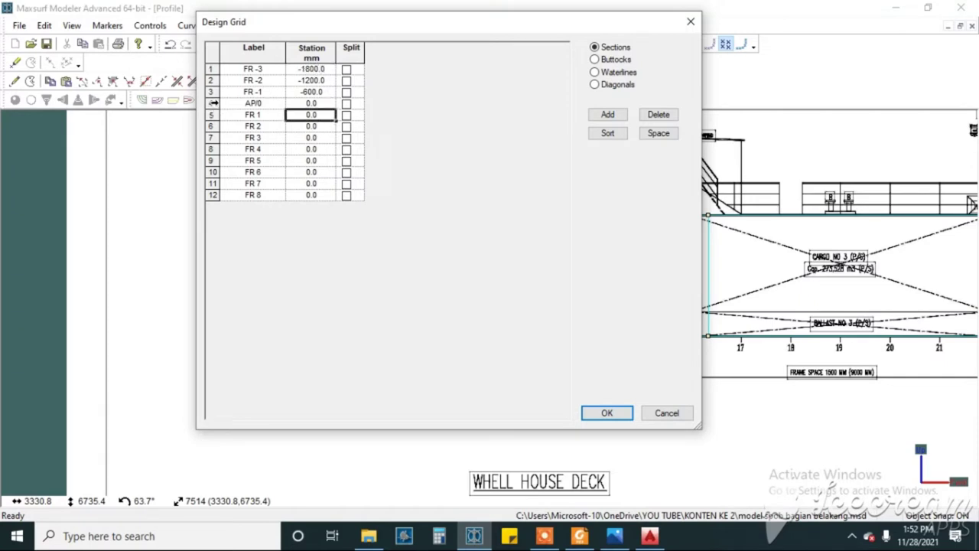
Space stations 4 through 12 in steps of 600 mm starting from 0 mm, and apply the design grid.
{"action": "left_click_drag", "start_coordinate": [212, 102], "coordinate": [237, 196]}
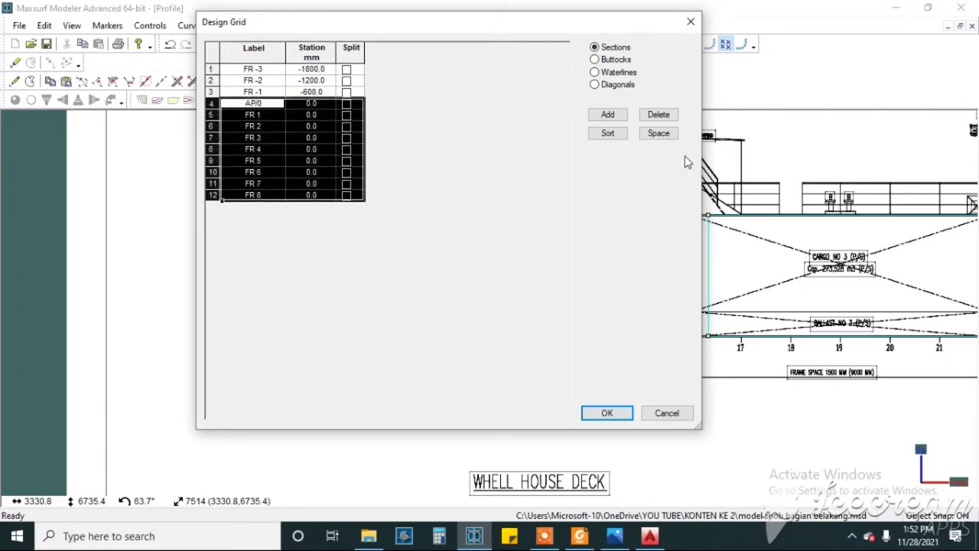
{"action": "left_click", "coordinate": [658, 133]}
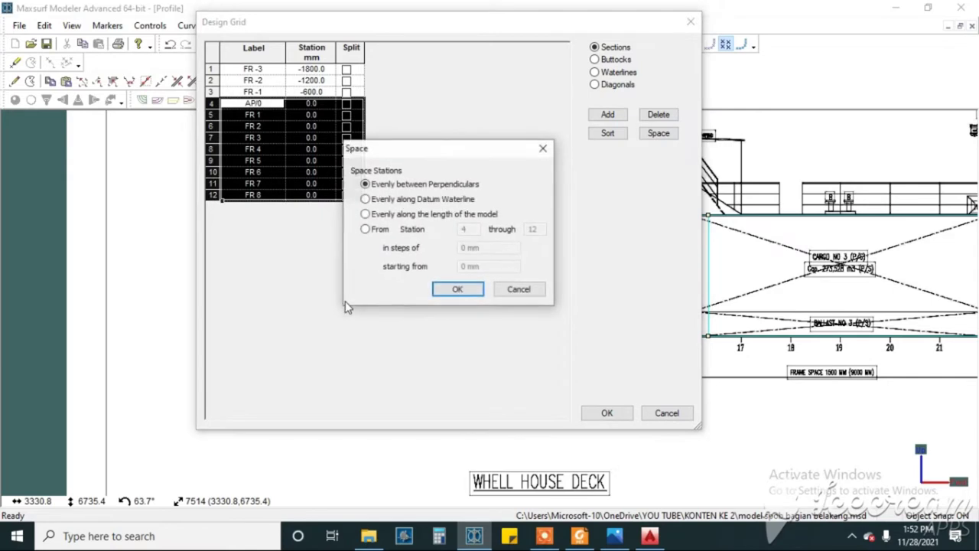
{"action": "left_click", "coordinate": [366, 229]}
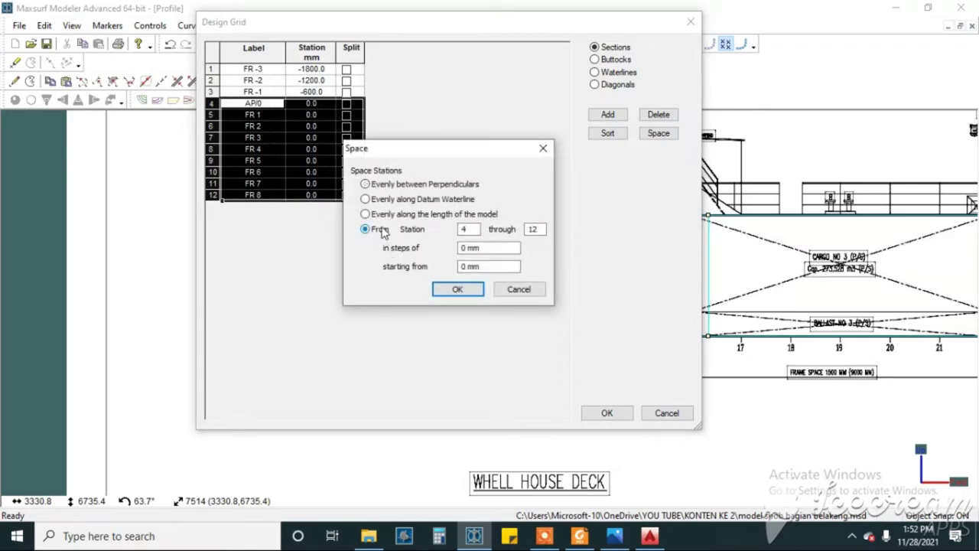
{"action": "double_click", "coordinate": [463, 230]}
{"action": "double_click", "coordinate": [535, 229]}
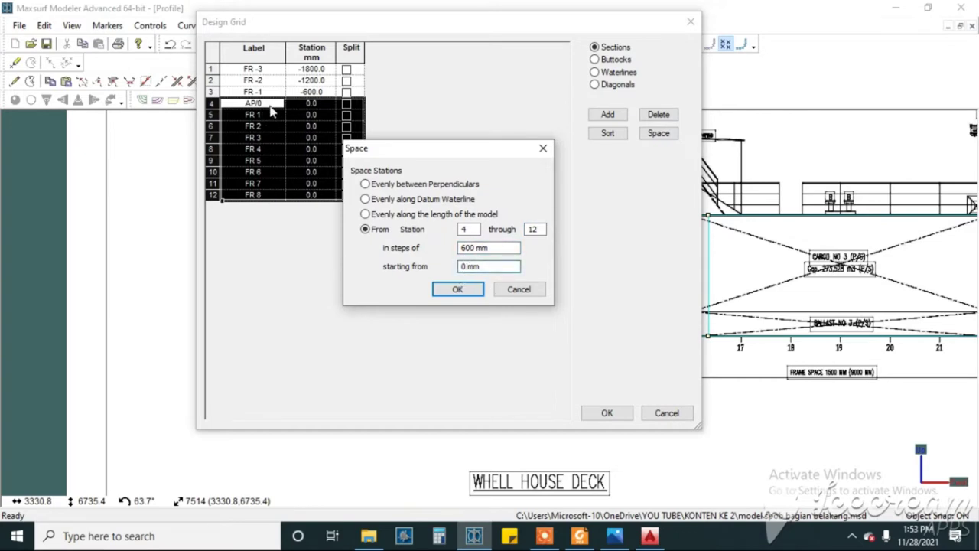
{"action": "left_click", "coordinate": [463, 290]}
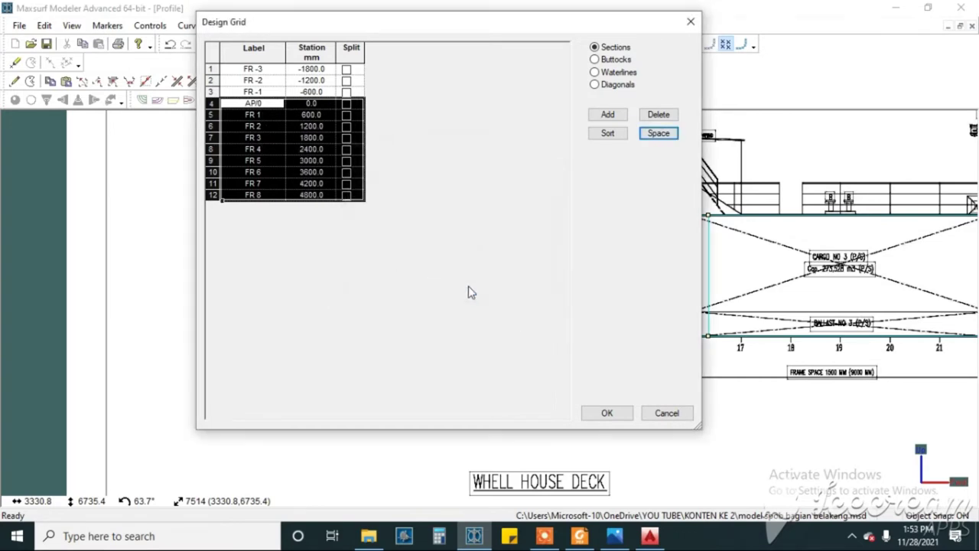
{"action": "left_click", "coordinate": [313, 198]}
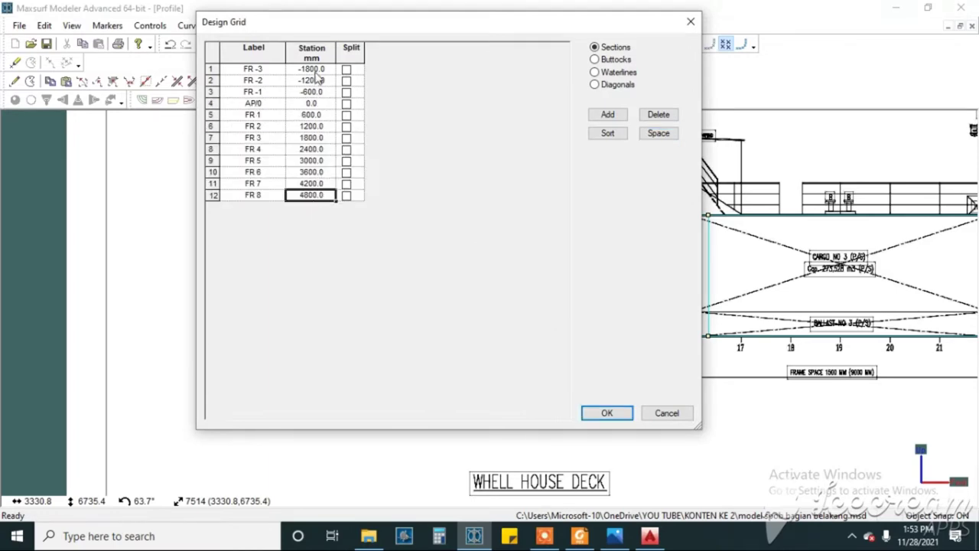
{"action": "left_click_drag", "start_coordinate": [320, 69], "coordinate": [329, 198]}
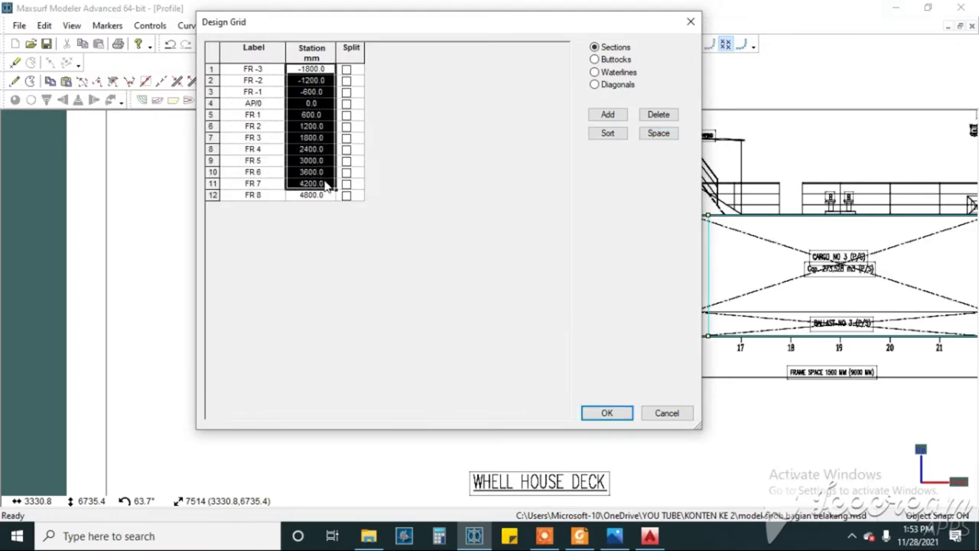
{"action": "left_click", "coordinate": [607, 413]}
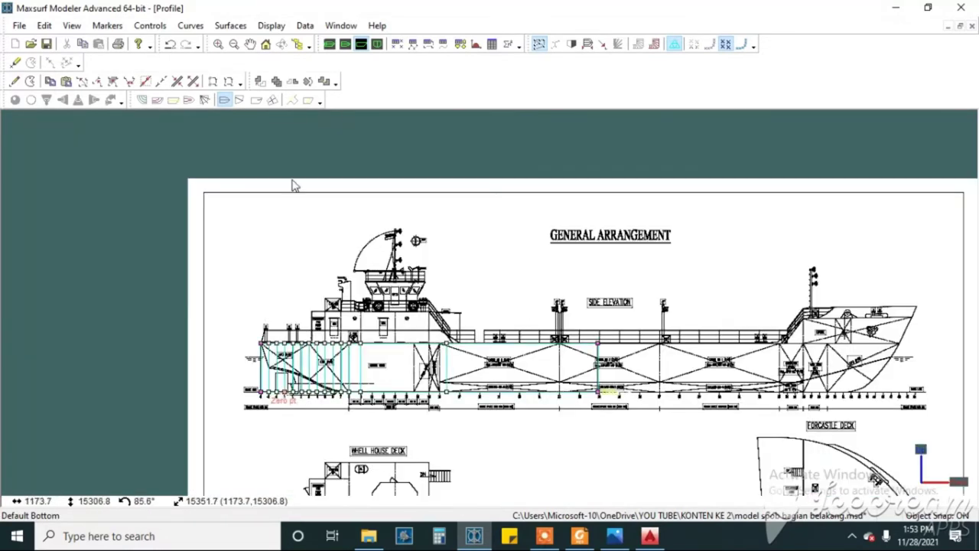
Turn on the design grid labels for the profile view.
{"action": "scroll", "coordinate": [310, 394], "scroll_direction": "up", "scroll_amount": 5}
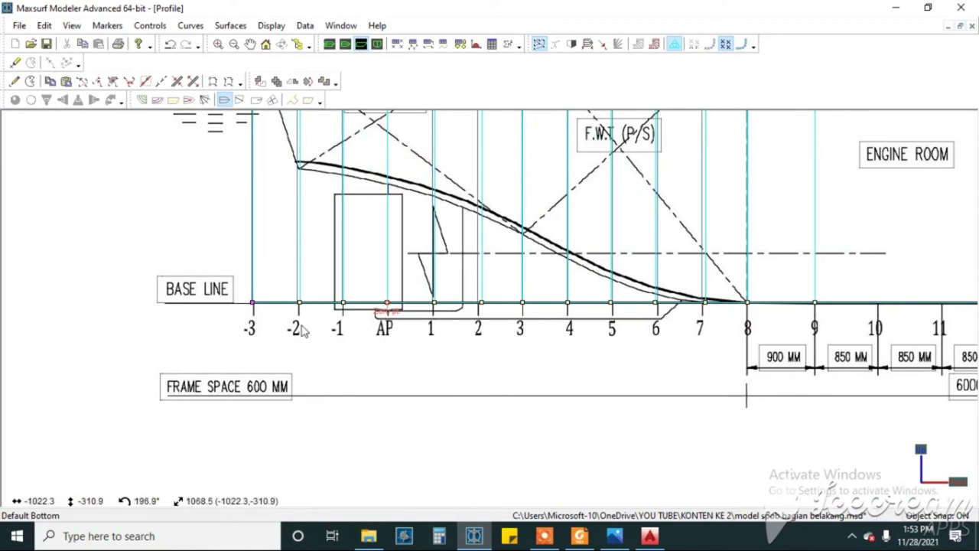
{"action": "left_click", "coordinate": [244, 26]}
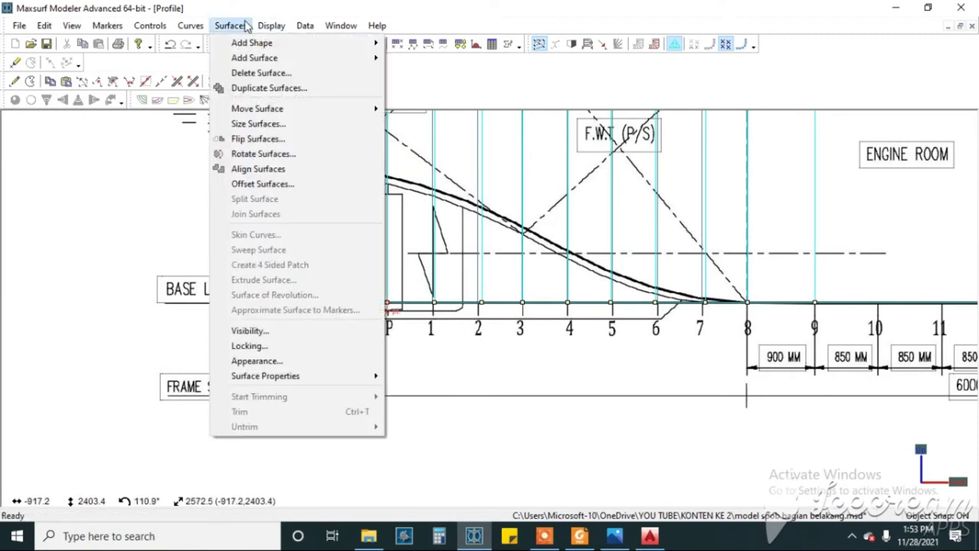
{"action": "mouse_move", "coordinate": [269, 28]}
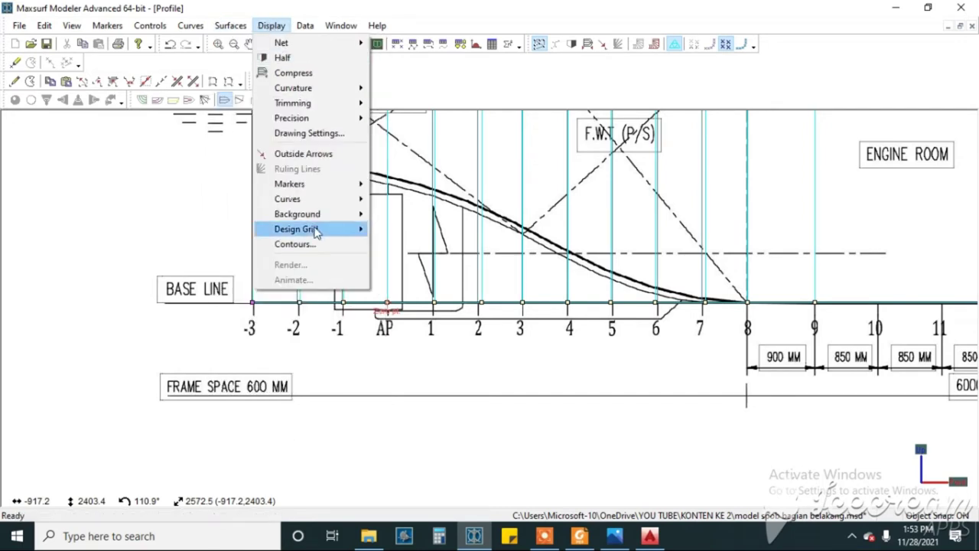
{"action": "mouse_move", "coordinate": [313, 230]}
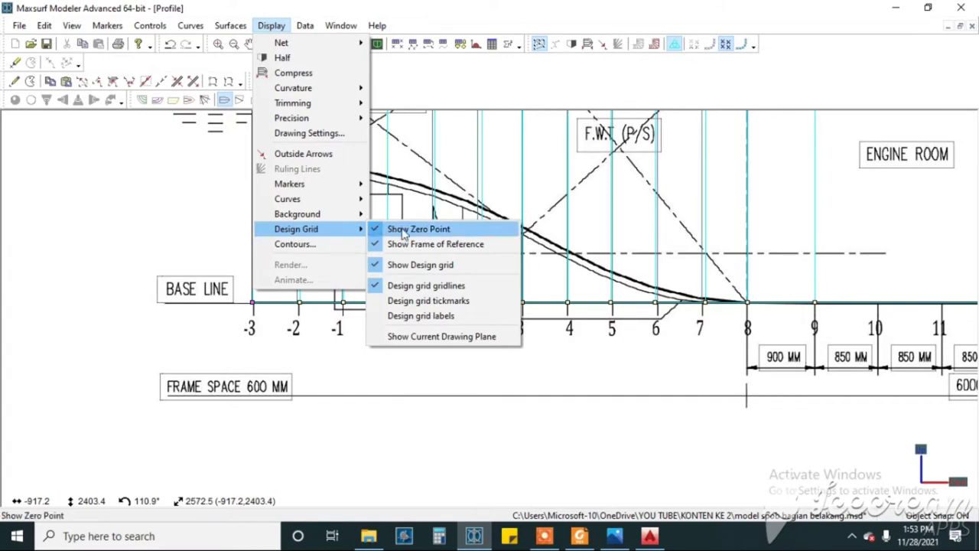
{"action": "left_click", "coordinate": [377, 320]}
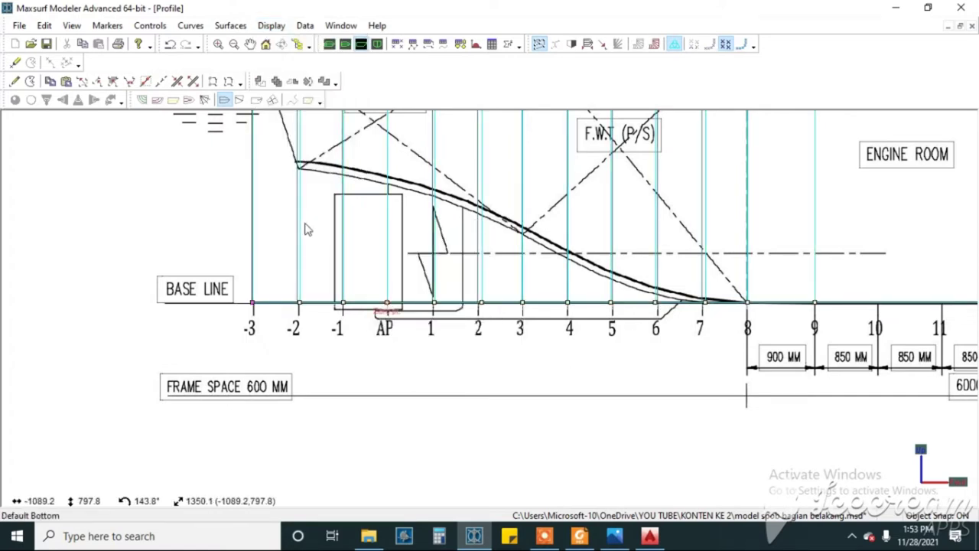
{"action": "left_click", "coordinate": [272, 26]}
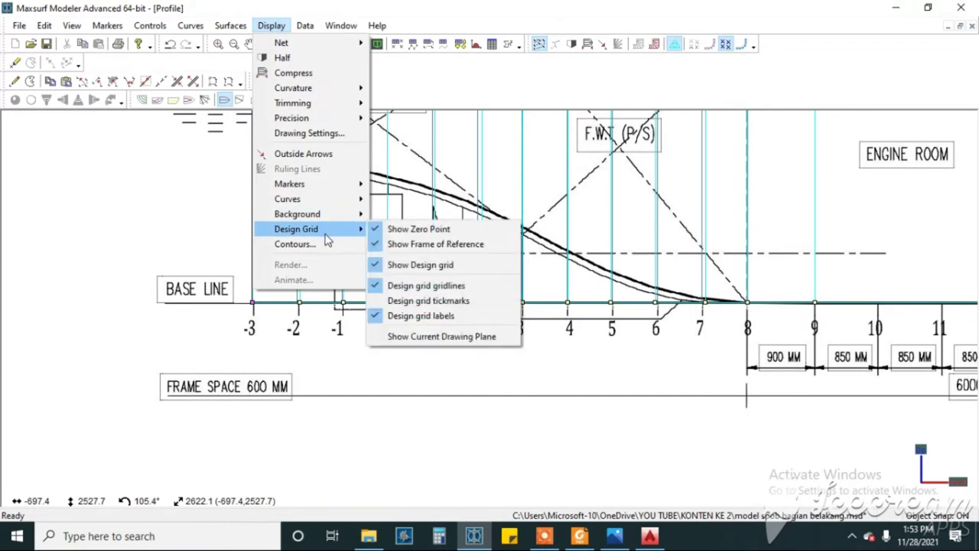
{"action": "left_click", "coordinate": [470, 221]}
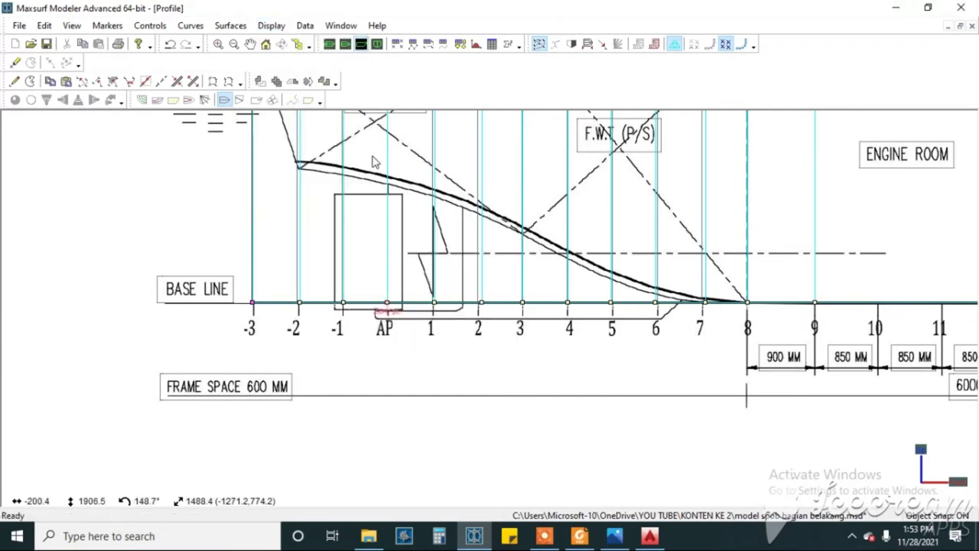
Compare the labelled grid sections with the frame marks along the base line in the profile view, and save the model.
{"action": "scroll", "coordinate": [345, 329], "scroll_direction": "up", "scroll_amount": 2}
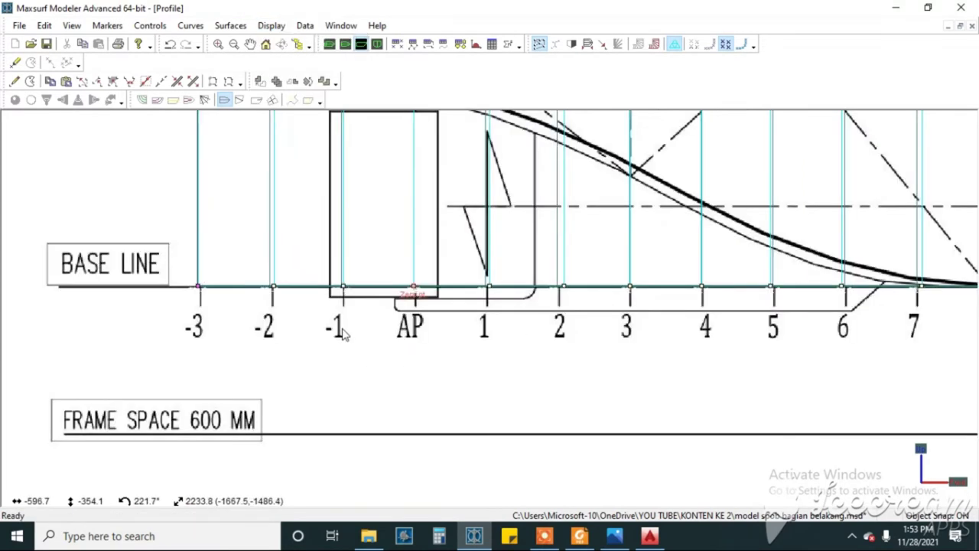
{"action": "left_click", "coordinate": [376, 44]}
{"action": "scroll", "coordinate": [461, 195], "scroll_direction": "down", "scroll_amount": 3}
{"action": "scroll", "coordinate": [328, 328], "scroll_direction": "up", "scroll_amount": 4}
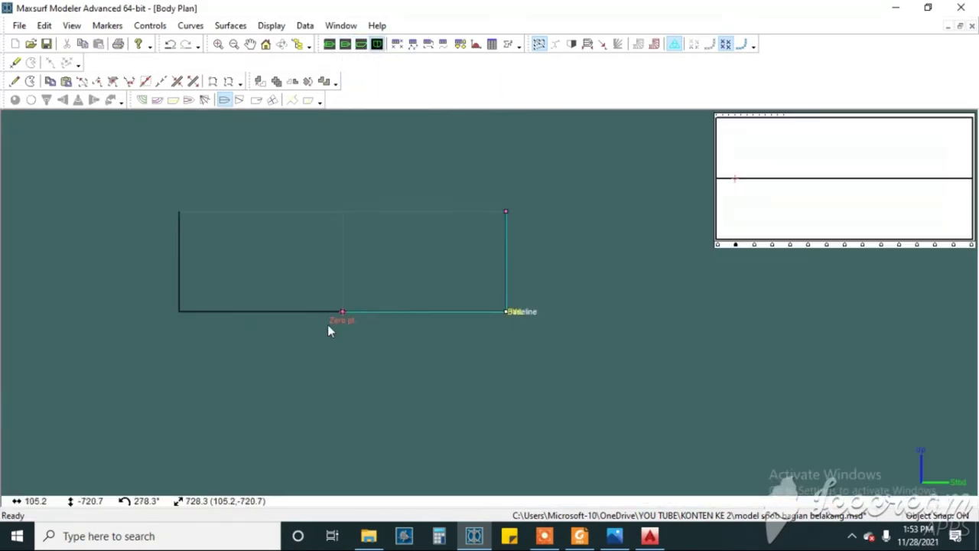
{"action": "left_click", "coordinate": [360, 44]}
{"action": "scroll", "coordinate": [452, 313], "scroll_direction": "up", "scroll_amount": 2}
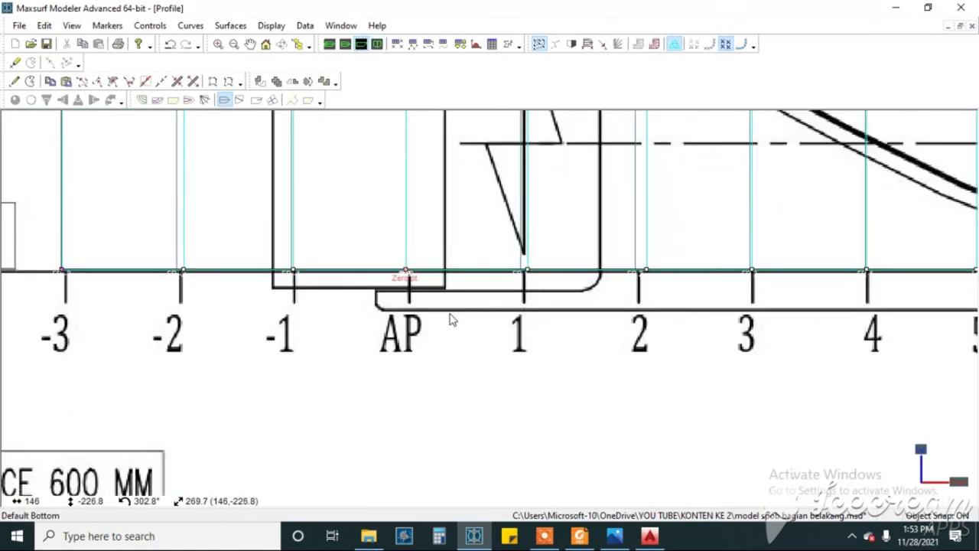
{"action": "scroll", "coordinate": [635, 291], "scroll_direction": "up", "scroll_amount": 3}
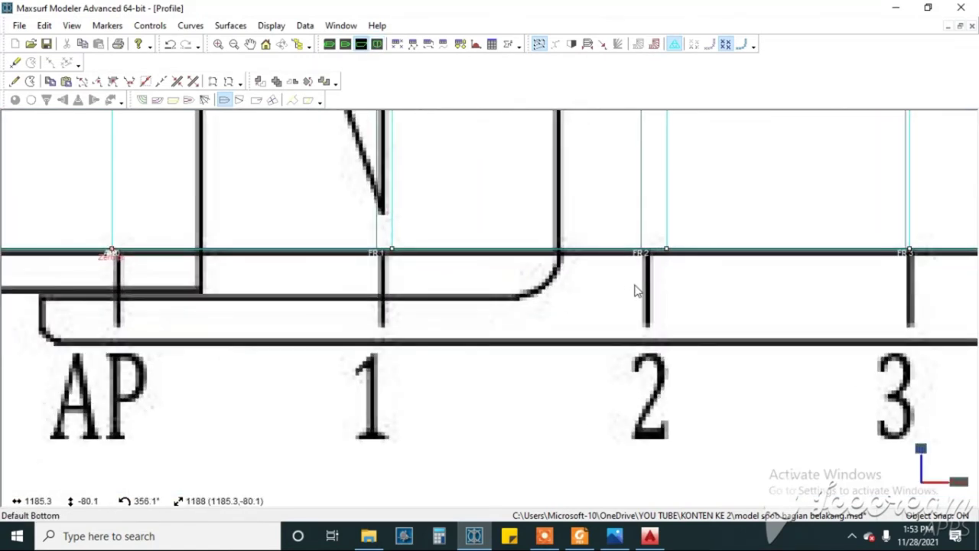
{"action": "scroll", "coordinate": [391, 264], "scroll_direction": "up", "scroll_amount": 2}
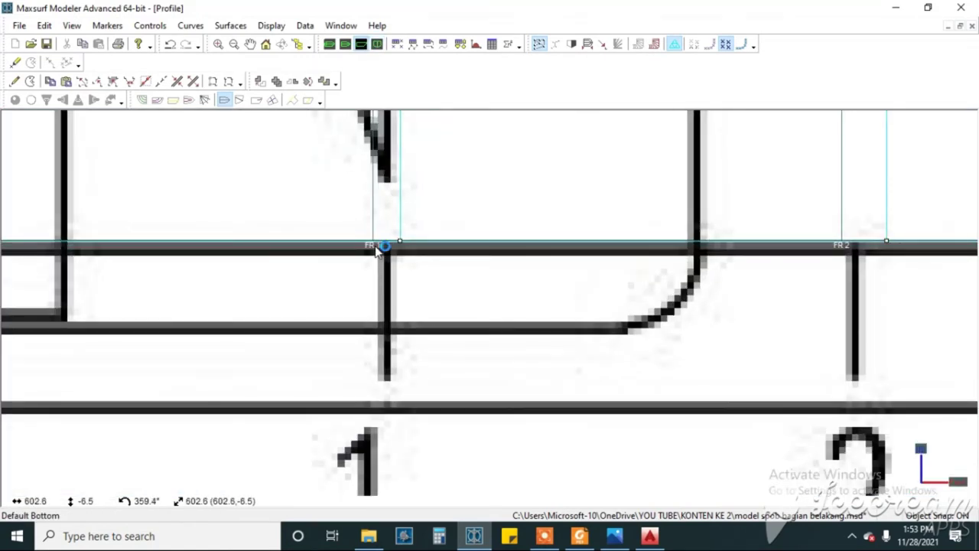
{"action": "scroll", "coordinate": [377, 249], "scroll_direction": "down", "scroll_amount": 8}
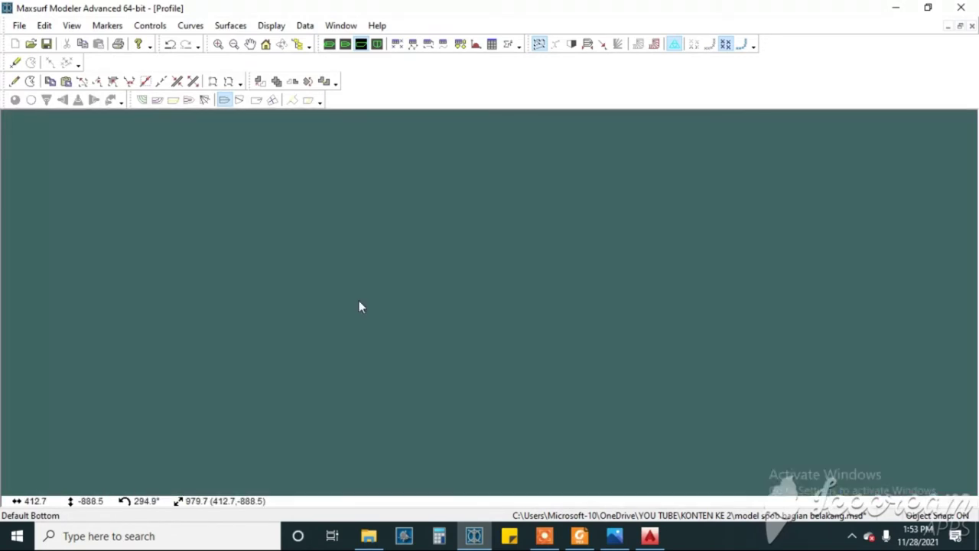
{"action": "scroll", "coordinate": [360, 306], "scroll_direction": "up", "scroll_amount": 8}
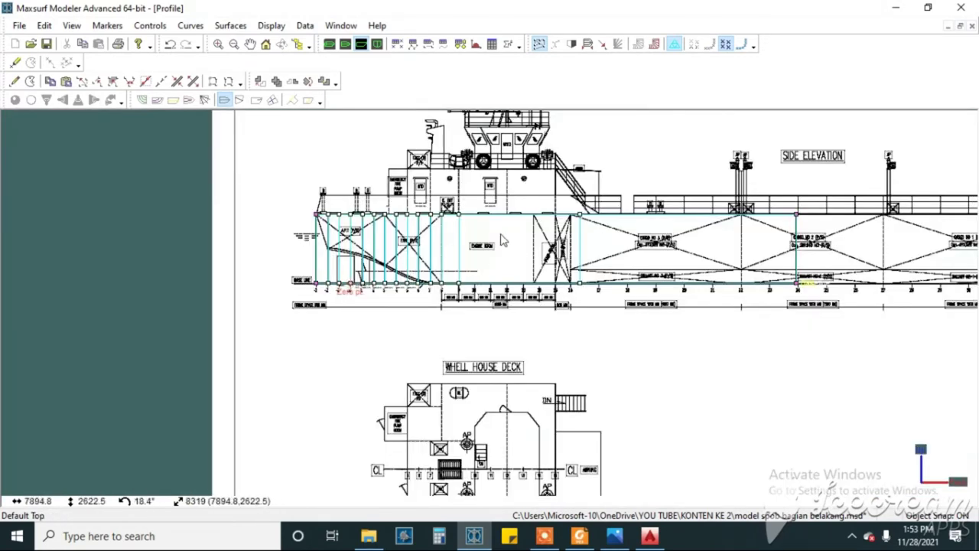
{"action": "left_click", "coordinate": [46, 44]}
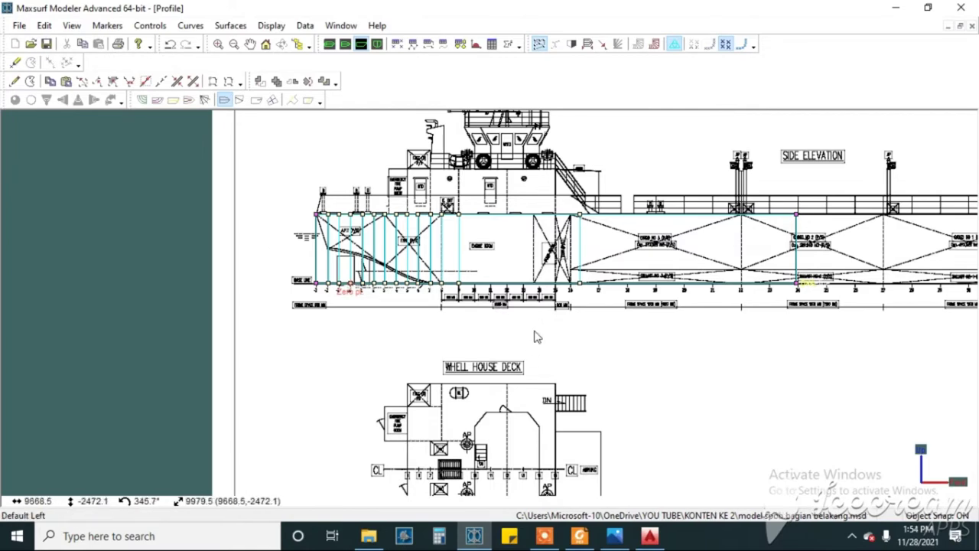
Delete the column of control points at frame 9 in the profile view and save the model.
{"action": "scroll", "coordinate": [458, 283], "scroll_direction": "up", "scroll_amount": 5}
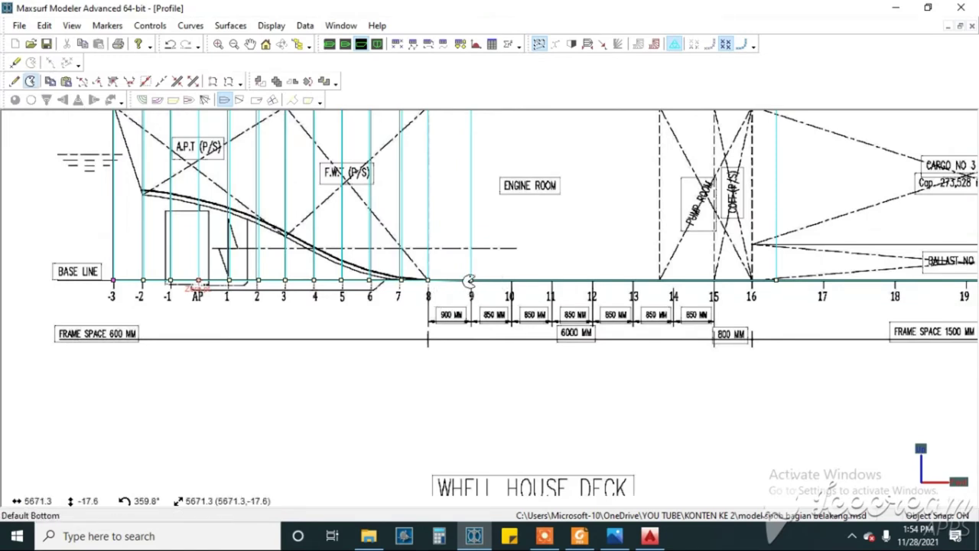
{"action": "left_click", "coordinate": [473, 282]}
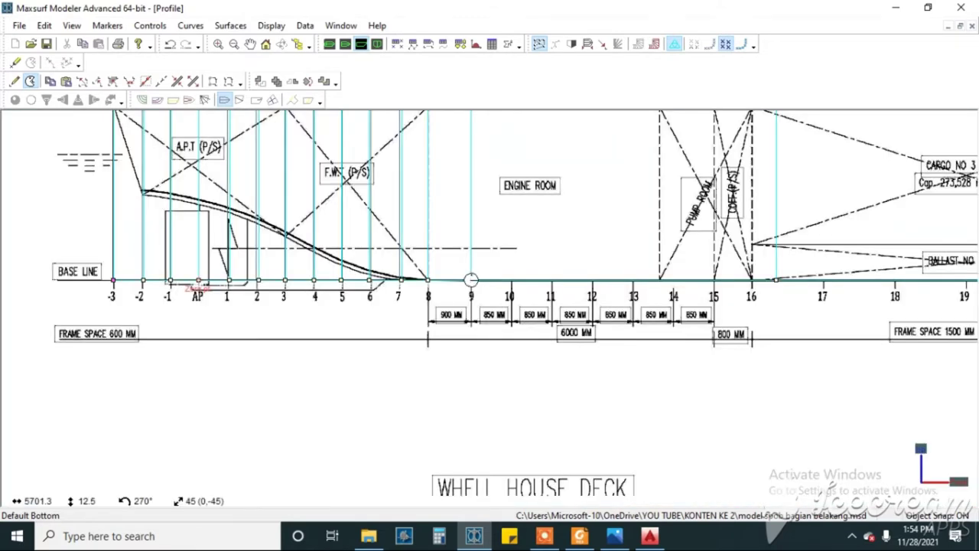
{"action": "left_click", "coordinate": [472, 280]}
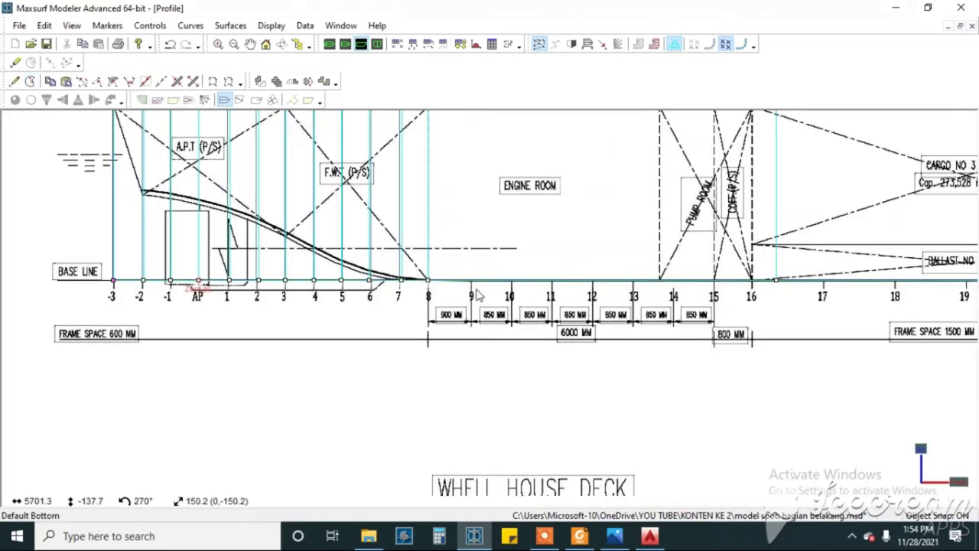
{"action": "scroll", "coordinate": [479, 295], "scroll_direction": "down", "scroll_amount": 2}
{"action": "scroll", "coordinate": [444, 295], "scroll_direction": "up", "scroll_amount": 2}
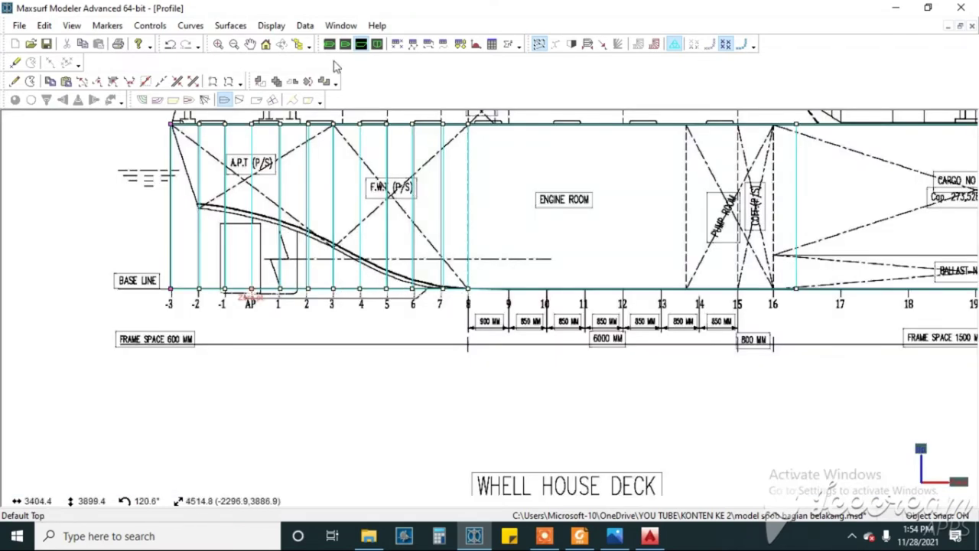
{"action": "left_click", "coordinate": [49, 44]}
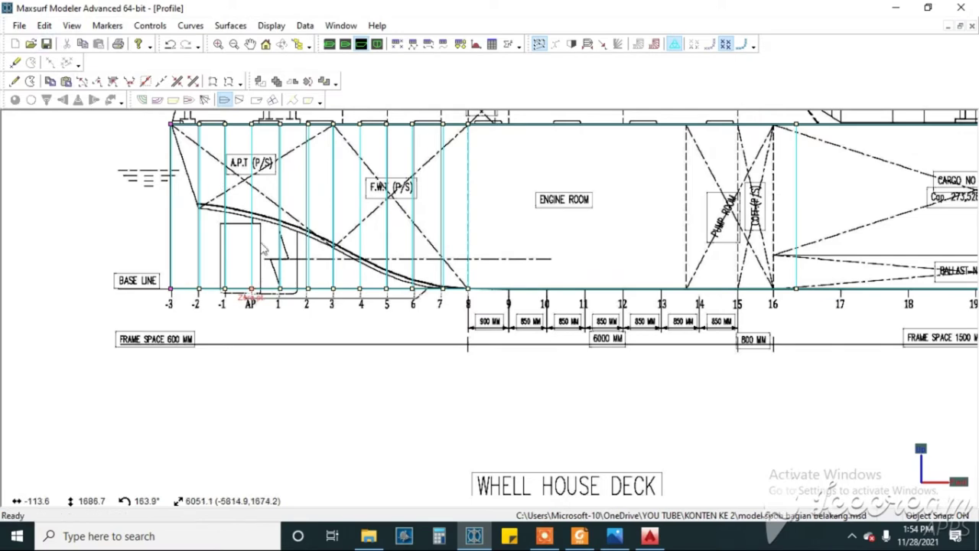
Examine the hull and its control points in the plan, body plan and profile views.
{"action": "scroll", "coordinate": [439, 325], "scroll_direction": "down", "scroll_amount": 3}
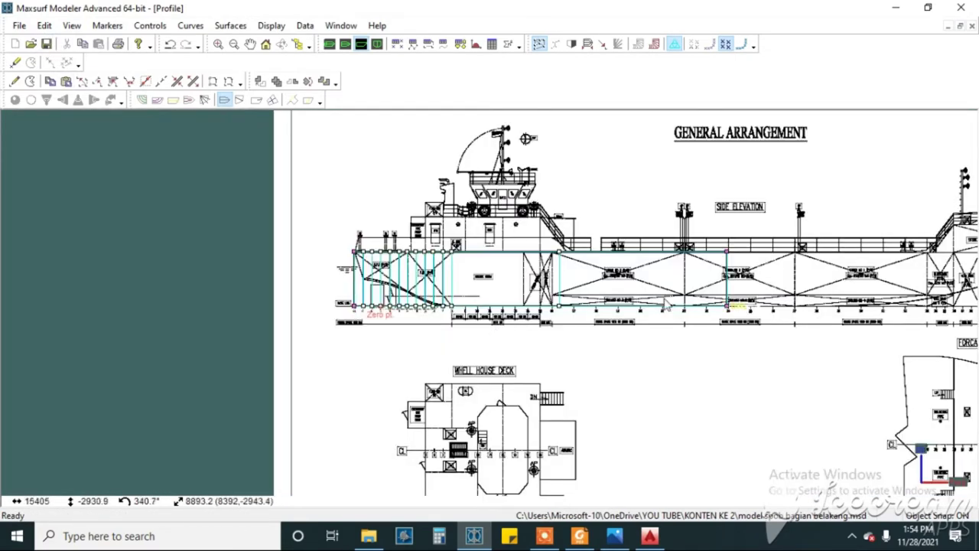
{"action": "left_click", "coordinate": [345, 43]}
{"action": "scroll", "coordinate": [284, 400], "scroll_direction": "up", "scroll_amount": 3}
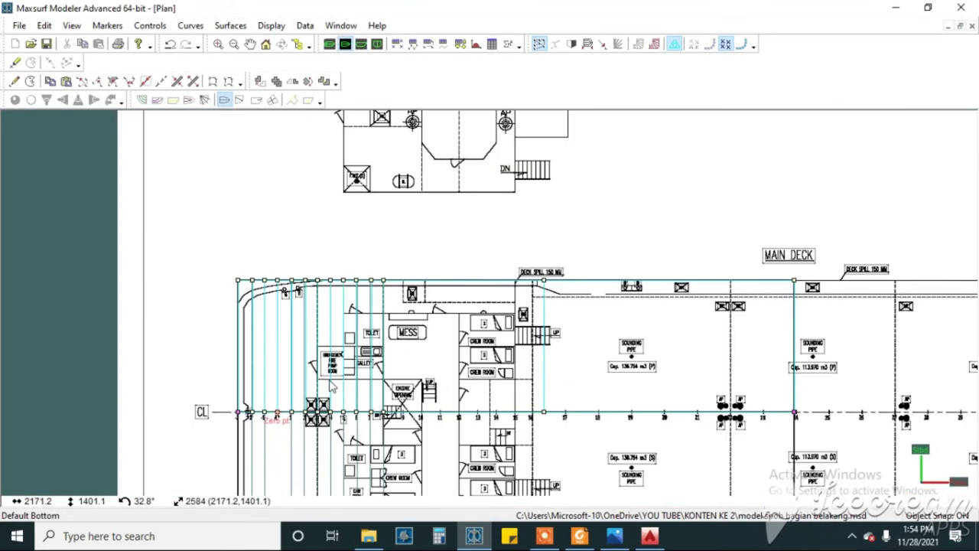
{"action": "left_click", "coordinate": [377, 43]}
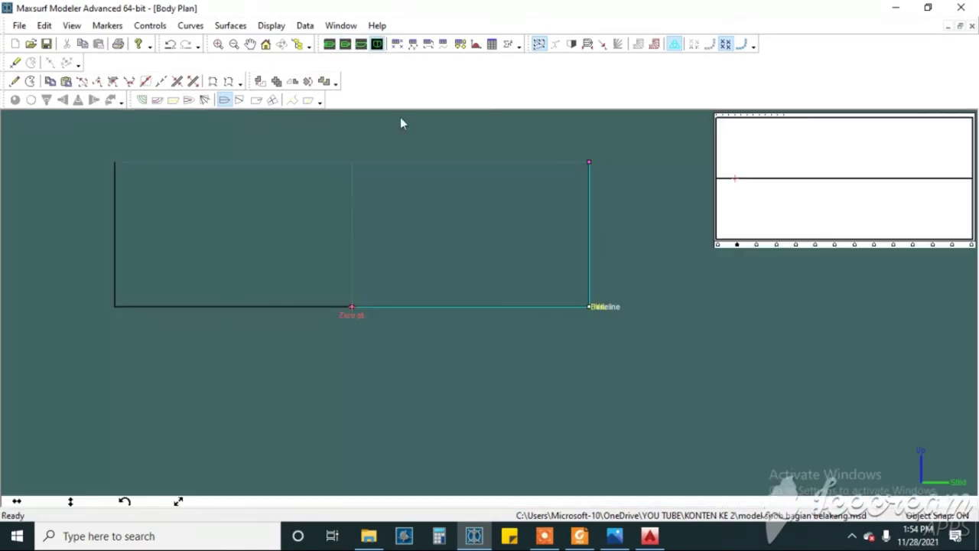
{"action": "left_click", "coordinate": [329, 43]}
{"action": "left_click", "coordinate": [345, 43]}
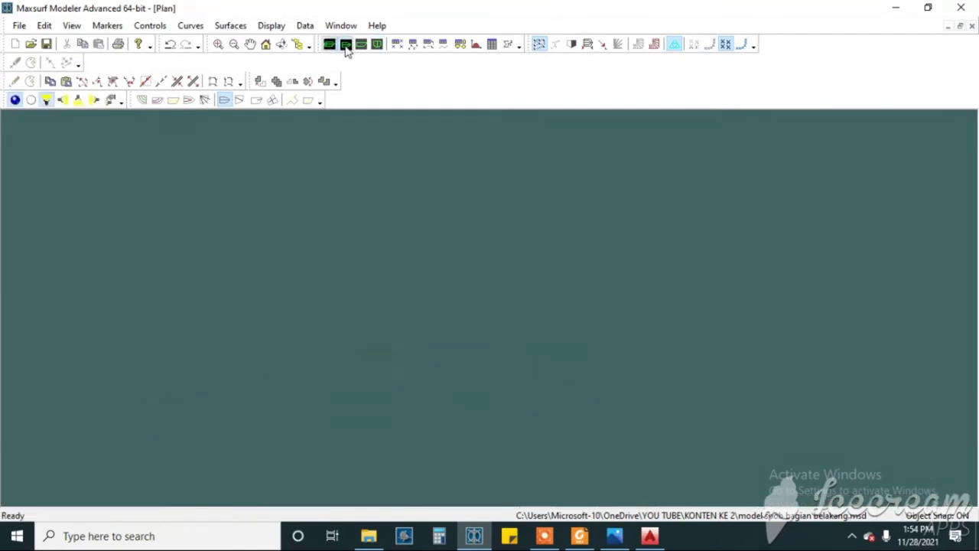
{"action": "left_click", "coordinate": [361, 44]}
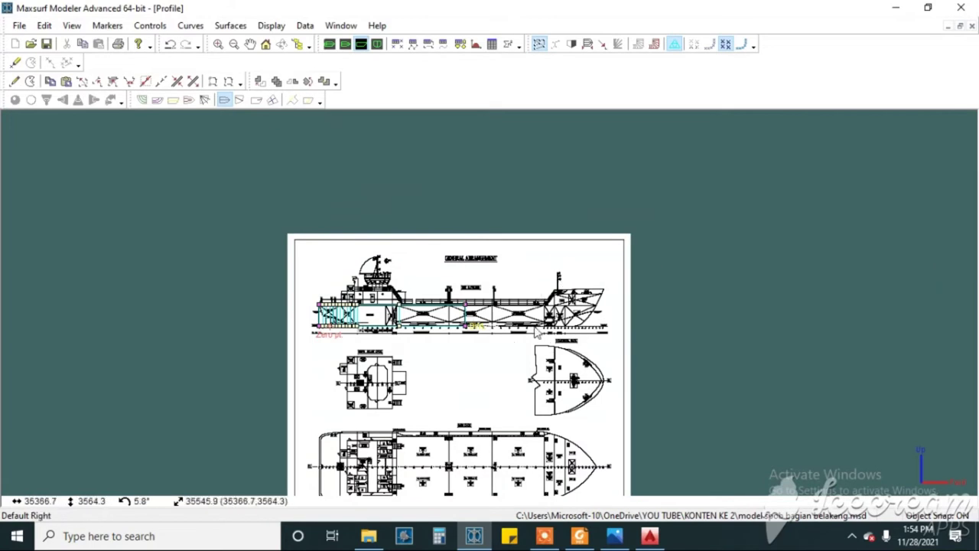
{"action": "scroll", "coordinate": [299, 334], "scroll_direction": "up", "scroll_amount": 2}
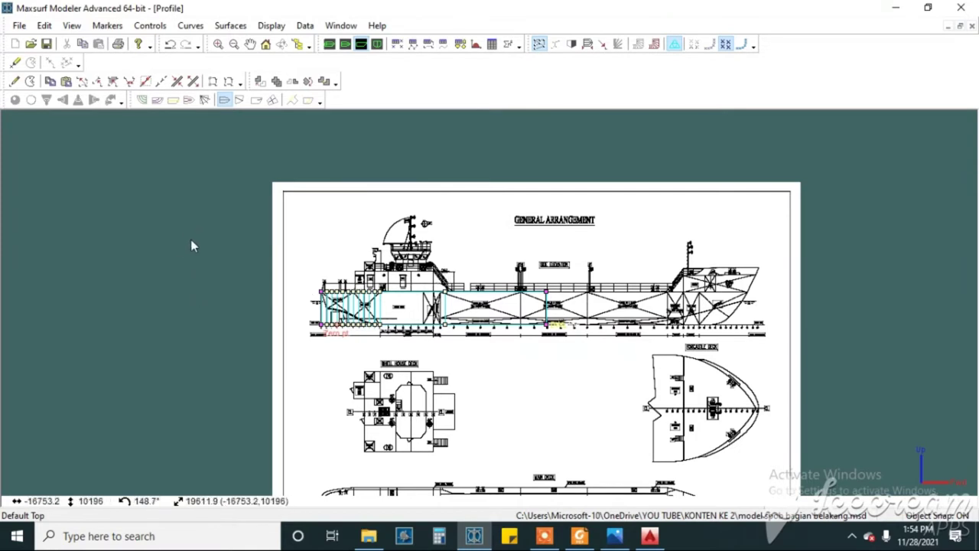
{"action": "mouse_move", "coordinate": [172, 232]}
{"action": "left_mouse_down"}
{"action": "mouse_move", "coordinate": [268, 280]}
{"action": "mouse_move", "coordinate": [596, 356]}
{"action": "left_mouse_up"}
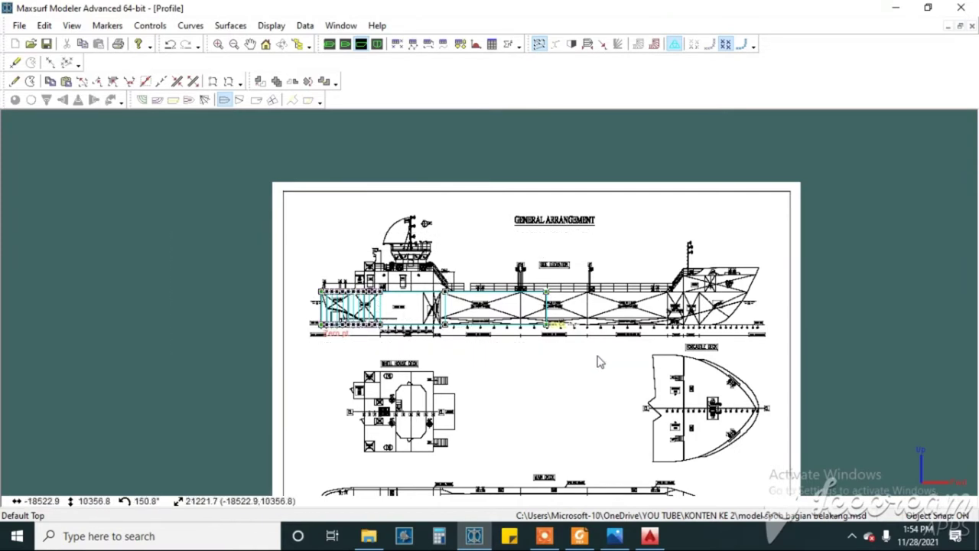
{"action": "left_click", "coordinate": [229, 25]}
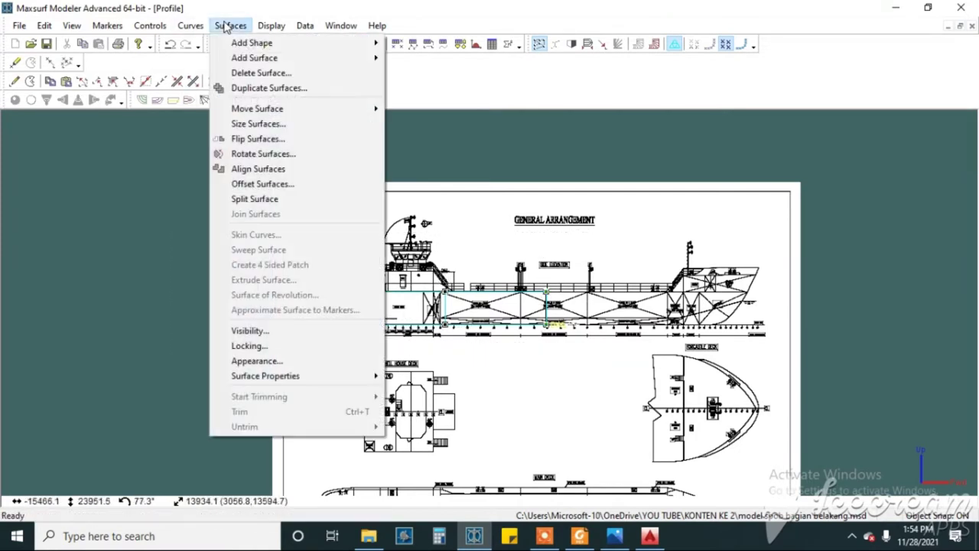
{"action": "left_click", "coordinate": [264, 87]}
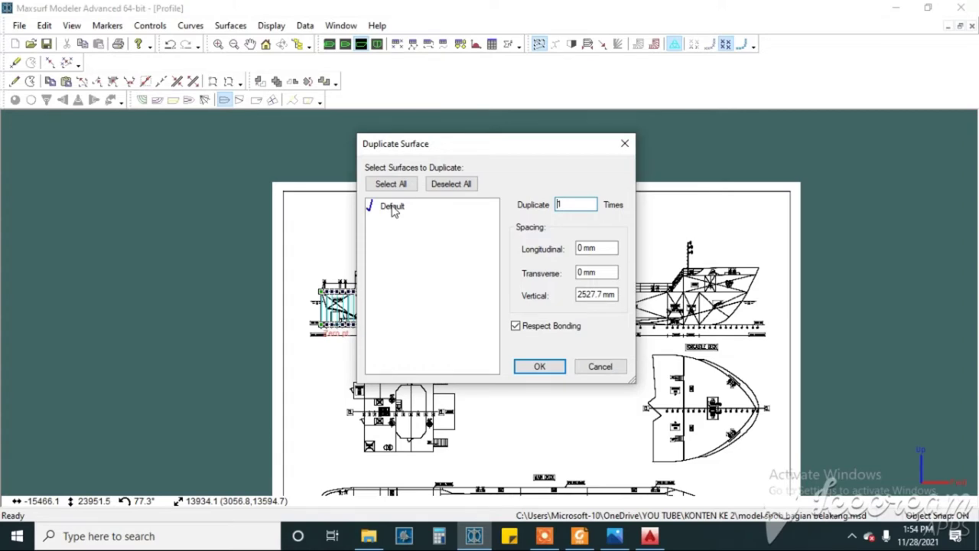
{"action": "key", "text": "Escape"}
Rename the Default surface as HULL BELAKANG in the surfaces table.
{"action": "left_click", "coordinate": [460, 43]}
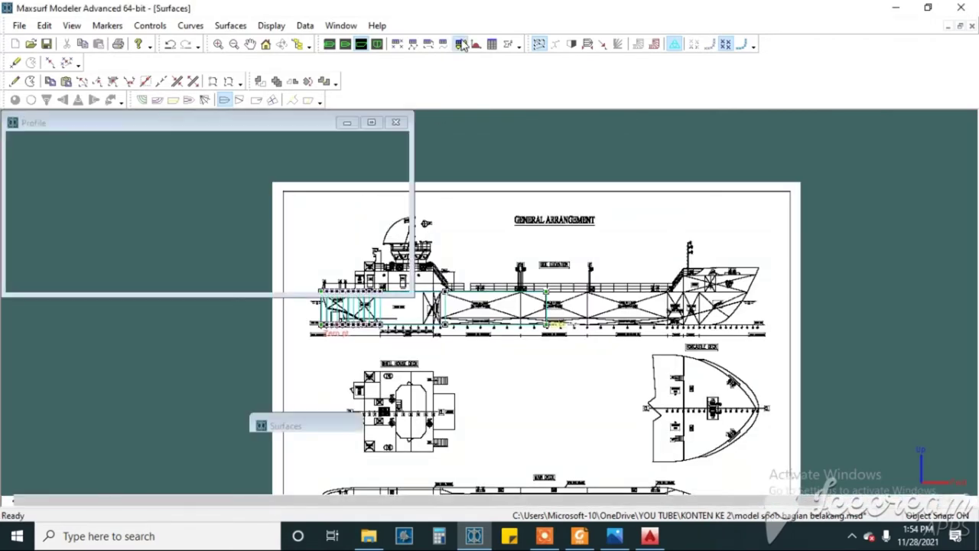
{"action": "double_click", "coordinate": [97, 136]}
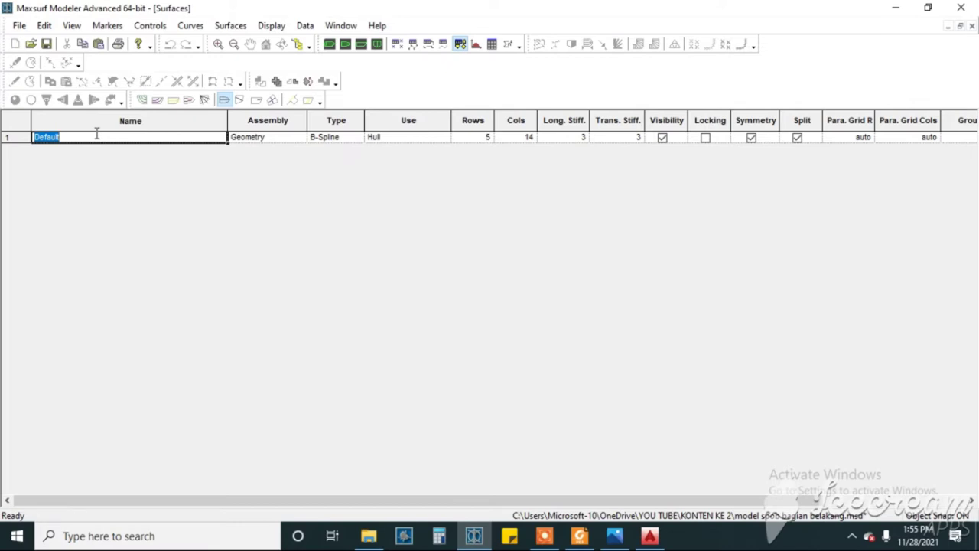
{"action": "type", "text": "hu"}
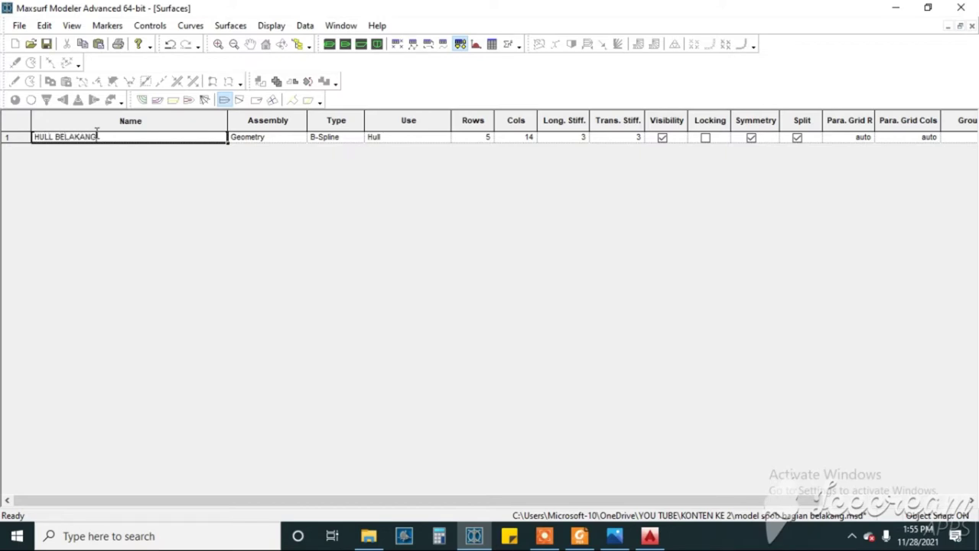
Switch the HULL BELAKANG surface's use to Structure and back to Hull.
{"action": "left_click", "coordinate": [424, 138]}
{"action": "left_click", "coordinate": [445, 137]}
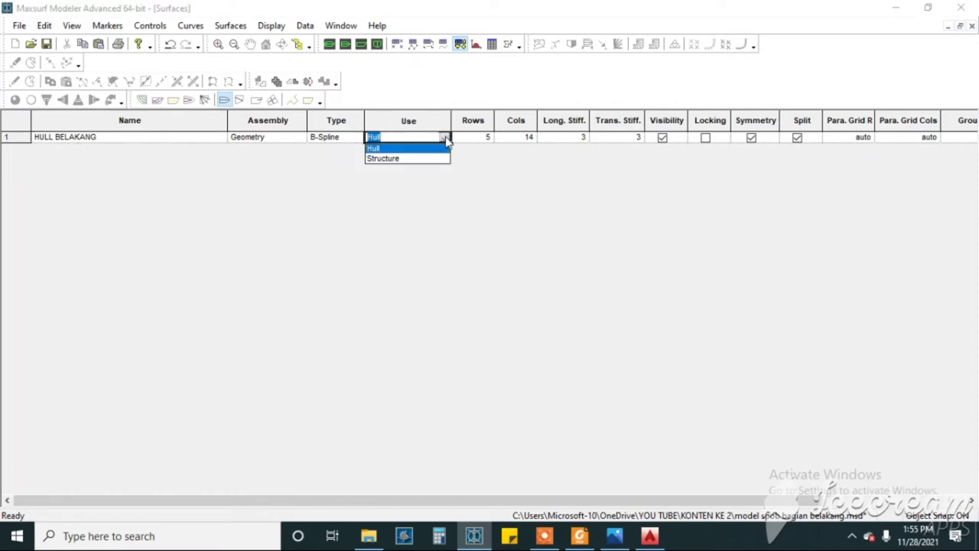
{"action": "left_click", "coordinate": [388, 158]}
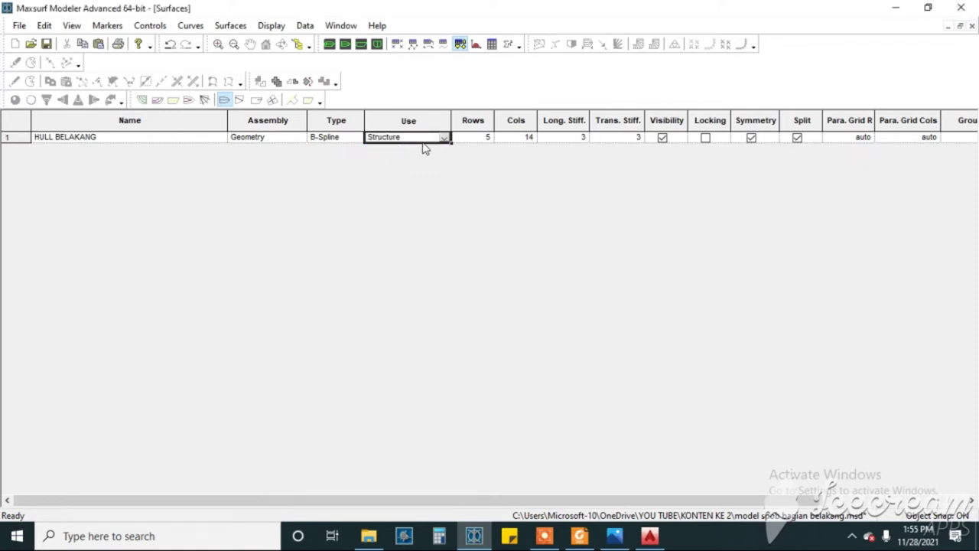
{"action": "left_click", "coordinate": [446, 137]}
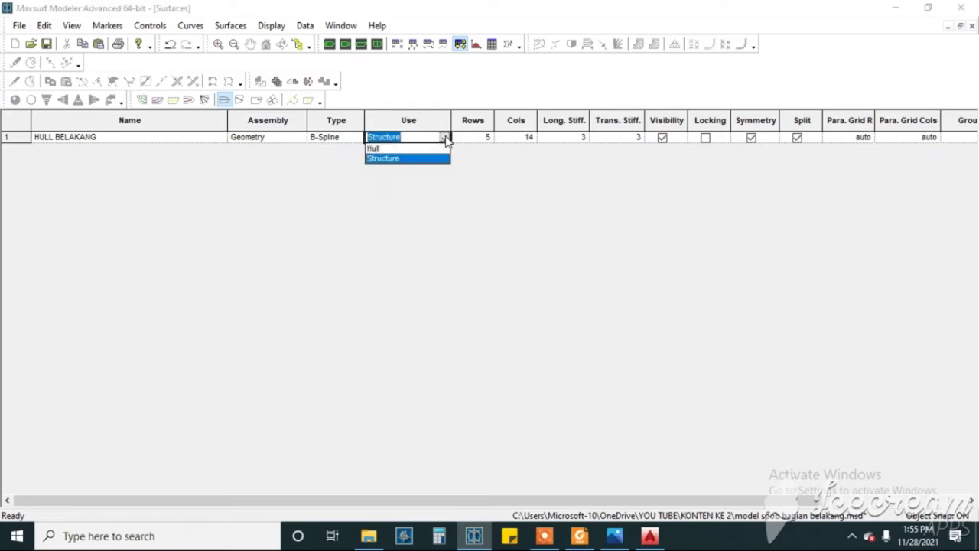
{"action": "left_click", "coordinate": [382, 148]}
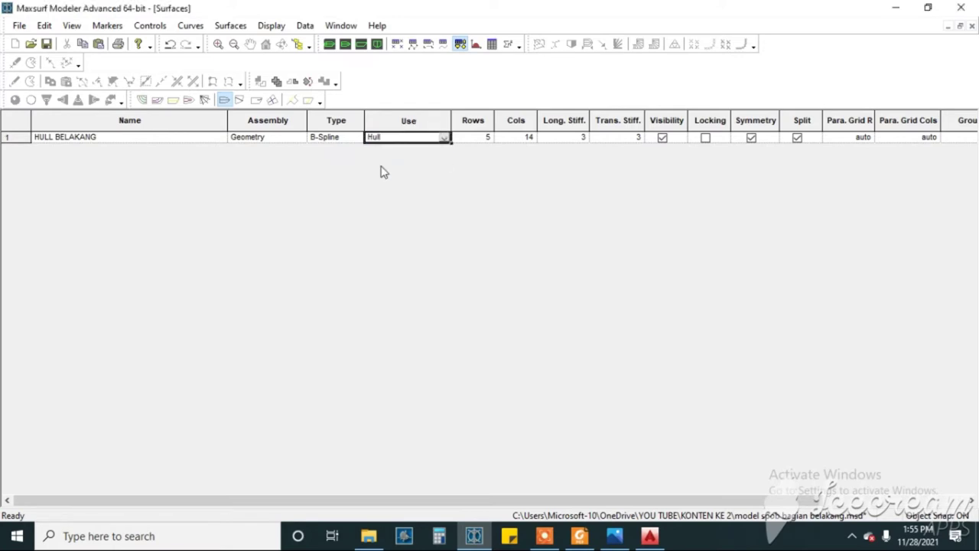
{"action": "left_click", "coordinate": [57, 142]}
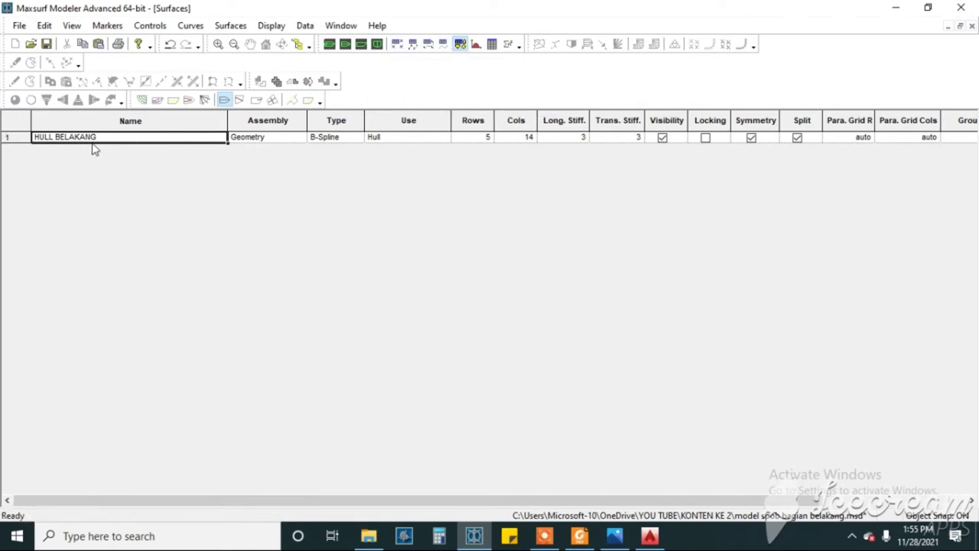
Duplicate the HULL BELAKANG surface once with a vertical spacing of 10000 mm.
{"action": "left_click", "coordinate": [360, 44]}
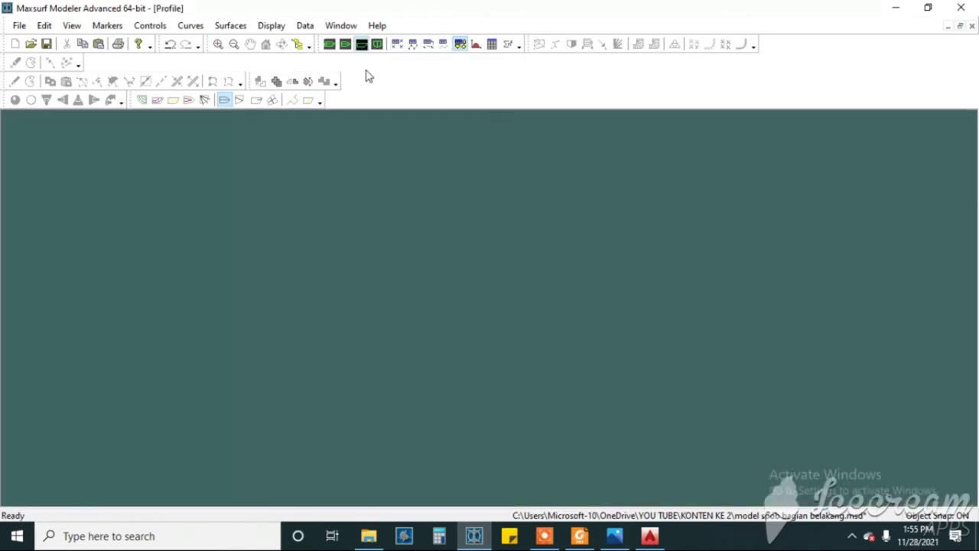
{"action": "left_click", "coordinate": [218, 44]}
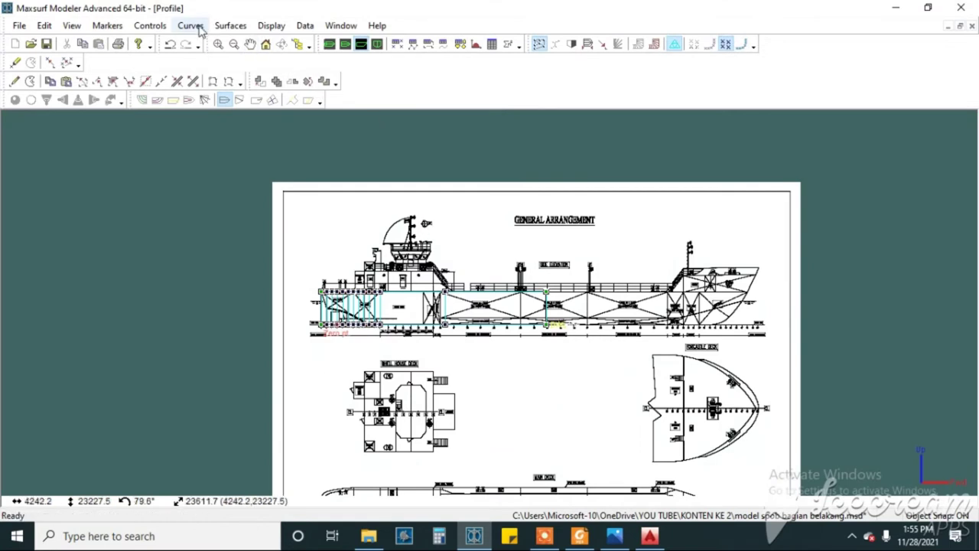
{"action": "left_click_drag", "start_coordinate": [169, 238], "coordinate": [631, 395]}
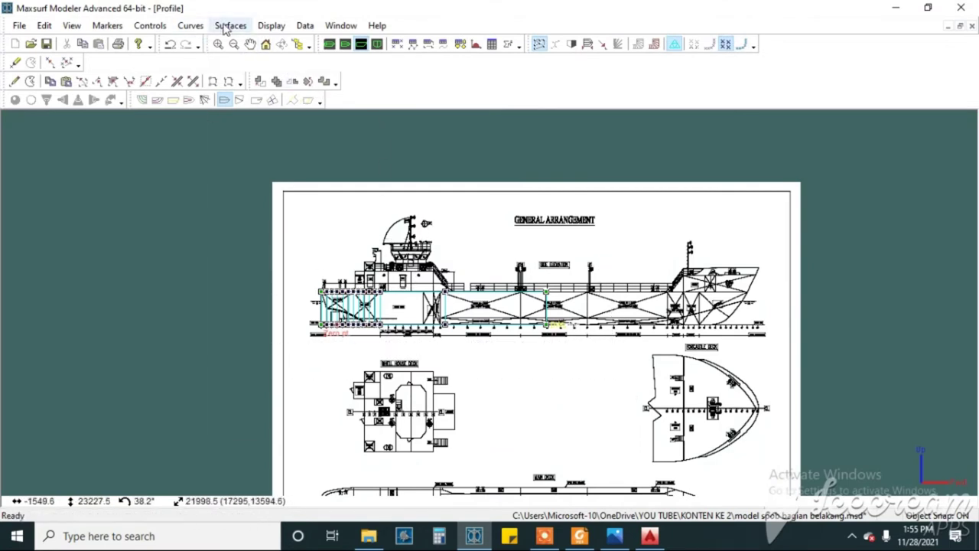
{"action": "left_click", "coordinate": [229, 25]}
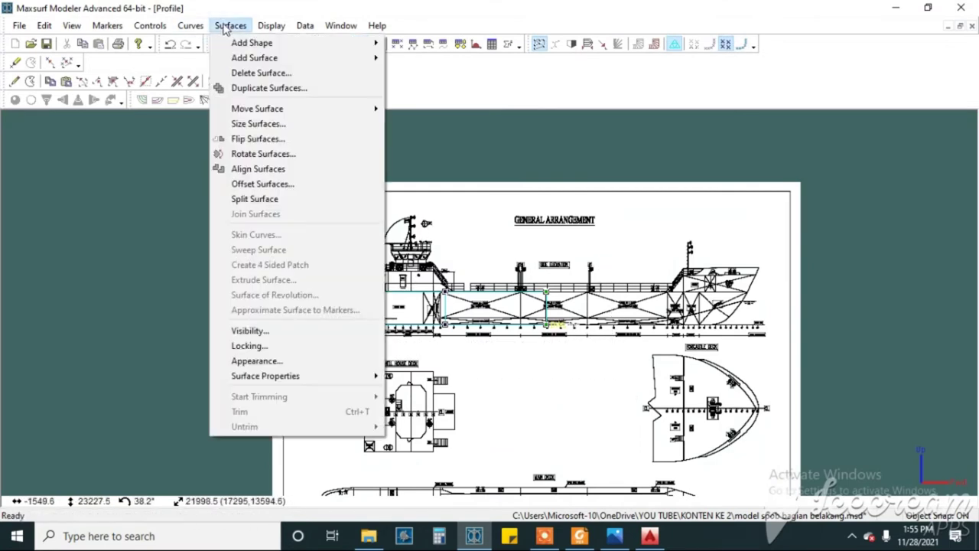
{"action": "left_click", "coordinate": [239, 88]}
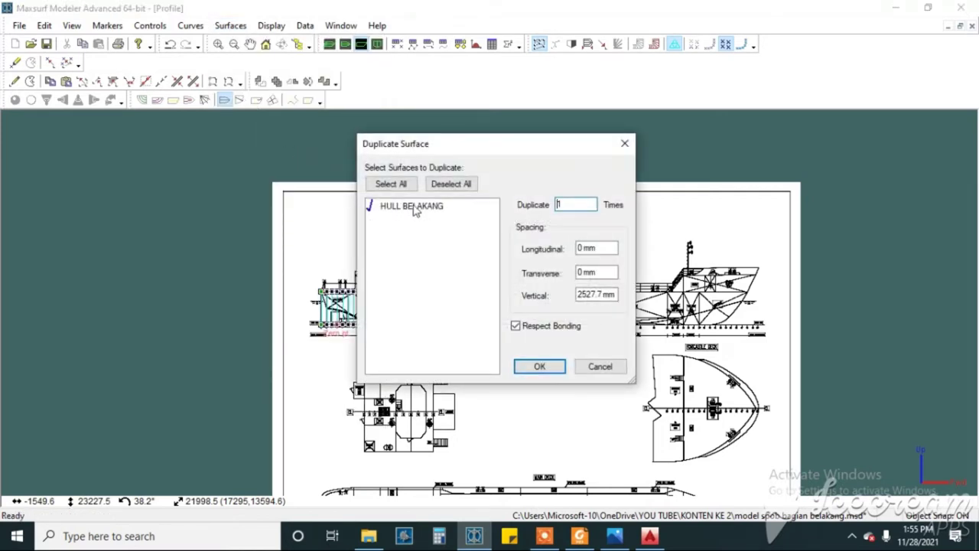
{"action": "left_click", "coordinate": [380, 212]}
{"action": "left_click", "coordinate": [590, 295]}
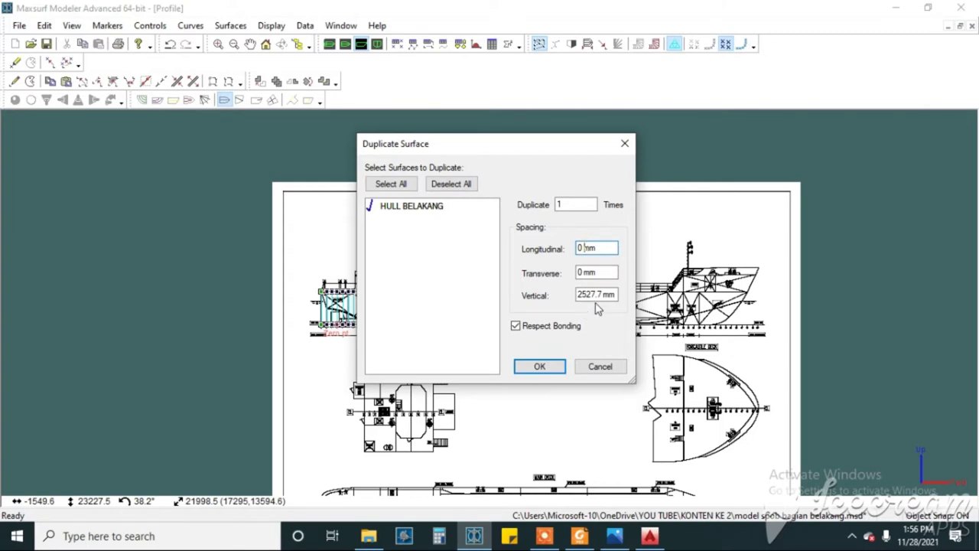
{"action": "left_click_drag", "start_coordinate": [604, 295], "coordinate": [577, 294]}
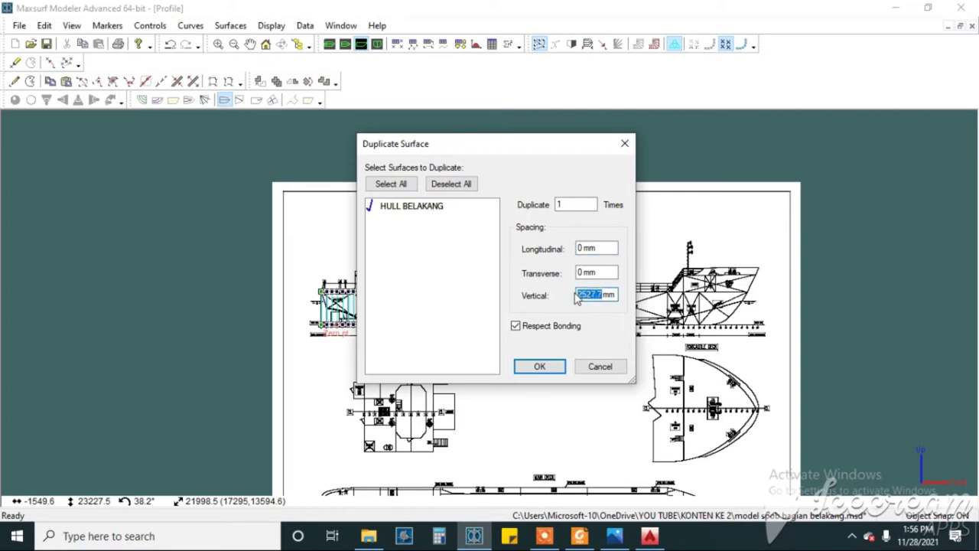
{"action": "key", "text": "BackSpace"}
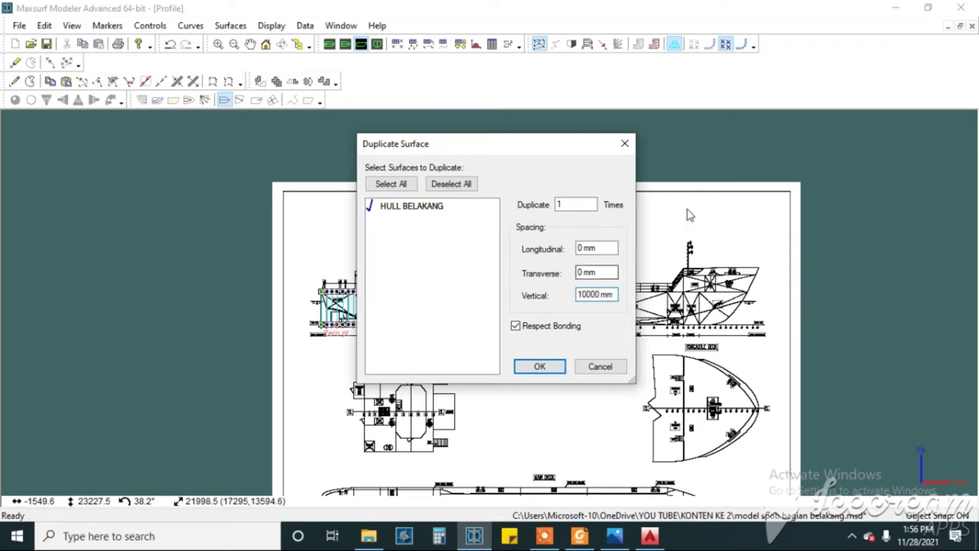
{"action": "left_click", "coordinate": [556, 369]}
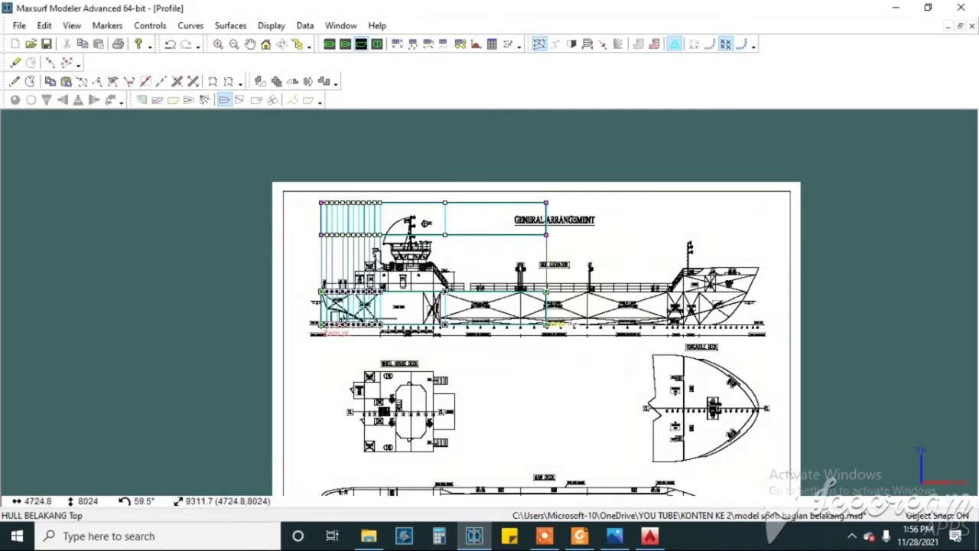
Inspect the original and duplicated hull surfaces and their control points in the profile and body plan views.
{"action": "scroll", "coordinate": [325, 287], "scroll_direction": "up", "scroll_amount": 1}
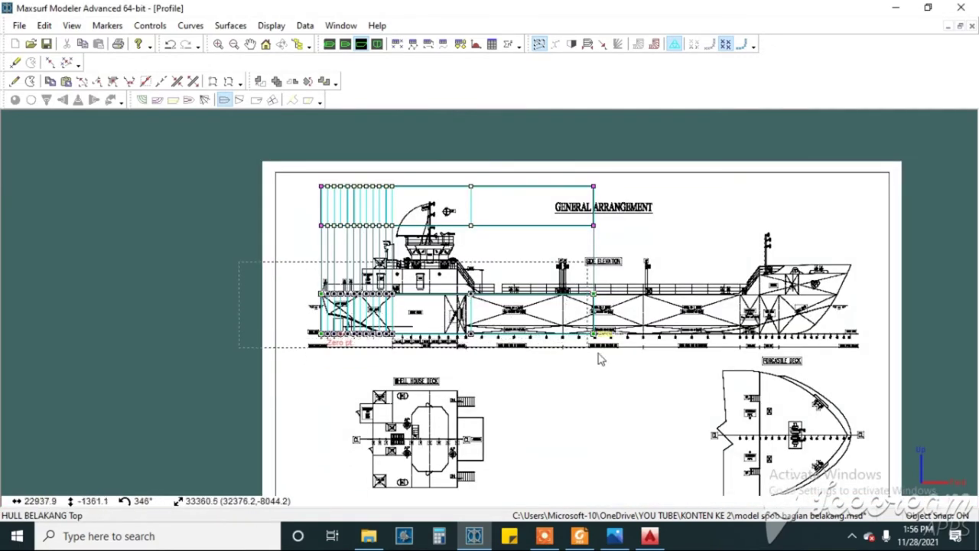
{"action": "left_click", "coordinate": [377, 44]}
{"action": "scroll", "coordinate": [492, 407], "scroll_direction": "down", "scroll_amount": 4}
{"action": "left_click_drag", "start_coordinate": [406, 318], "coordinate": [538, 395]}
{"action": "left_click_drag", "start_coordinate": [409, 208], "coordinate": [551, 299]}
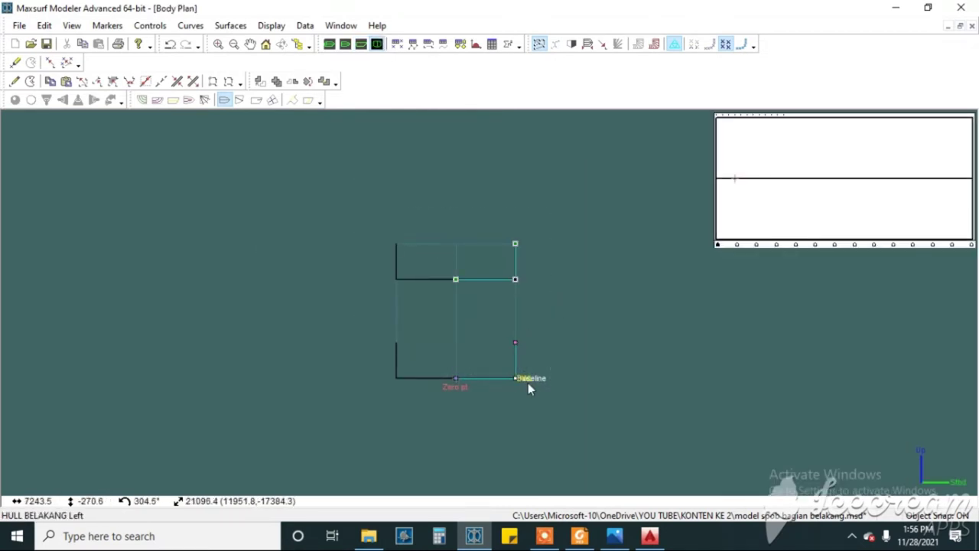
{"action": "left_click", "coordinate": [538, 313]}
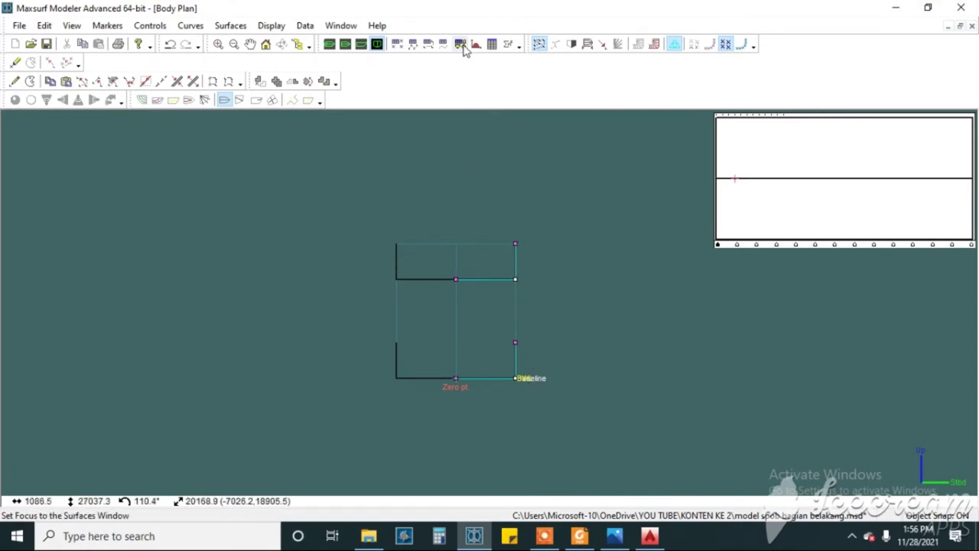
Rename the duplicated surface, Copy of HULL BELAKANG, as HULL DEPAN in the surfaces table.
{"action": "left_click", "coordinate": [461, 45]}
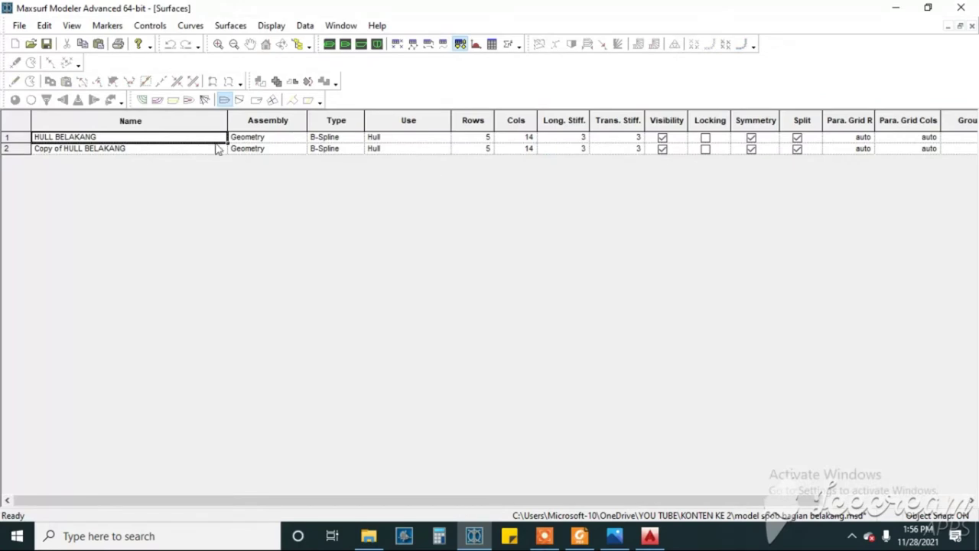
{"action": "left_click", "coordinate": [77, 149]}
{"action": "left_click", "coordinate": [75, 148]}
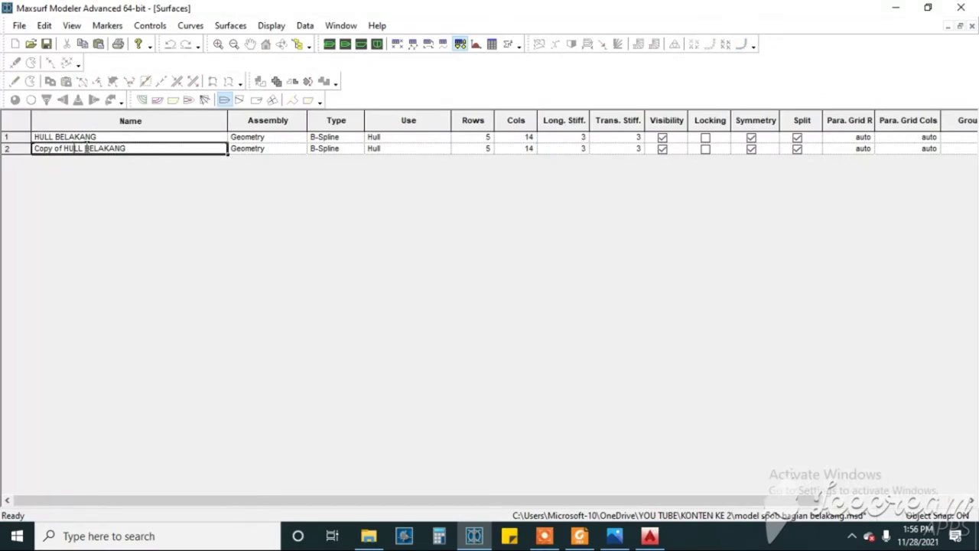
{"action": "left_click_drag", "start_coordinate": [85, 148], "coordinate": [39, 157]}
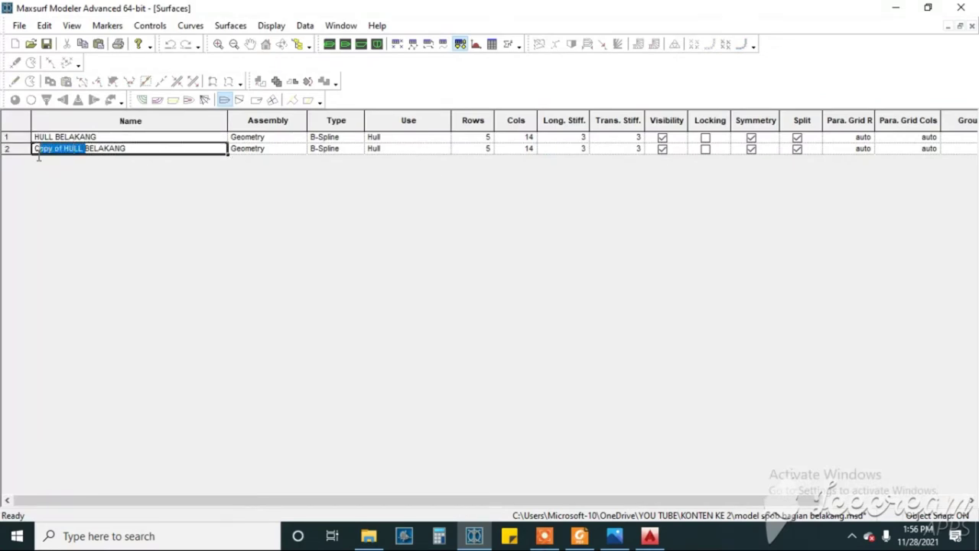
{"action": "left_click", "coordinate": [134, 147]}
{"action": "double_click", "coordinate": [115, 149]}
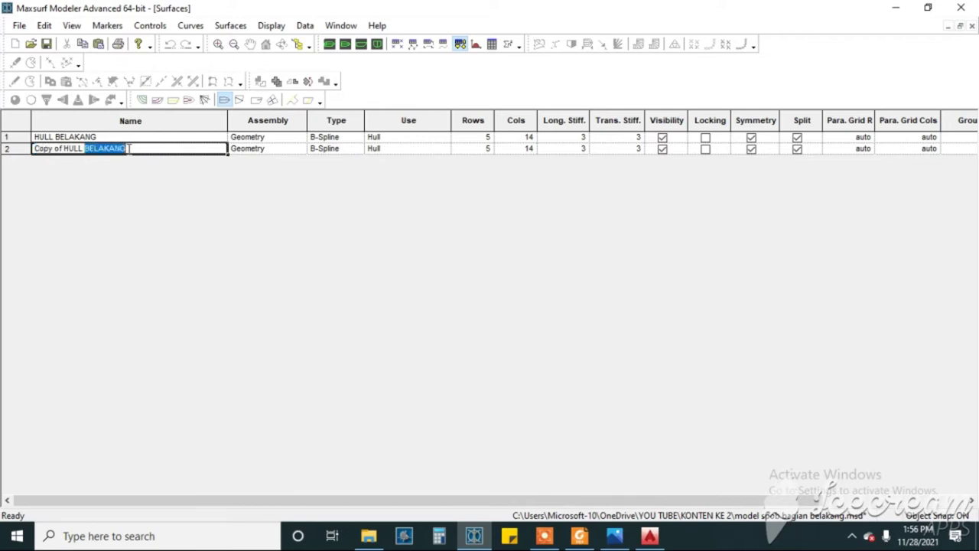
{"action": "left_click", "coordinate": [127, 149]}
{"action": "left_click_drag", "start_coordinate": [127, 149], "coordinate": [12, 176]}
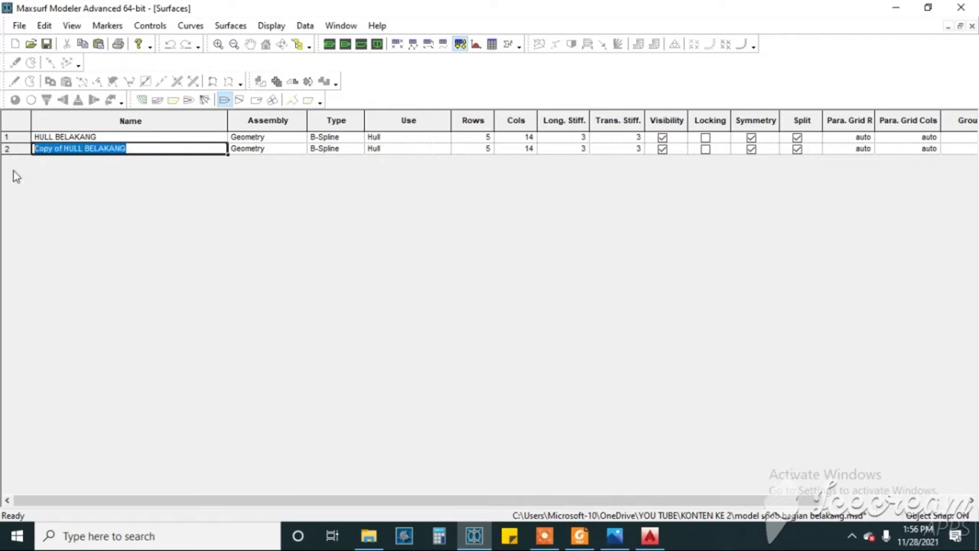
{"action": "type", "text": "HULL "}
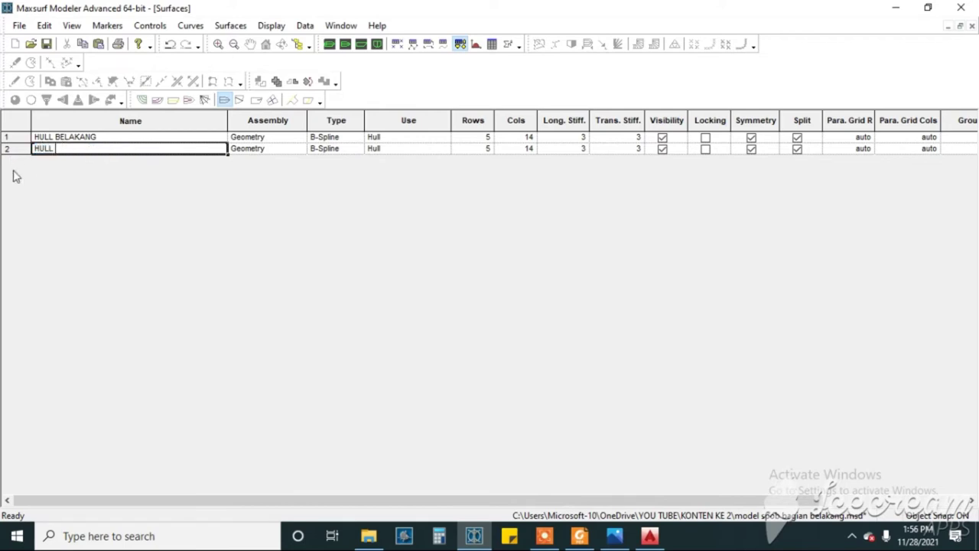
{"action": "type", "text": "DEPAN"}
Lock the HULL DEPAN surface so that its control points cannot be modified.
{"action": "left_click", "coordinate": [369, 46]}
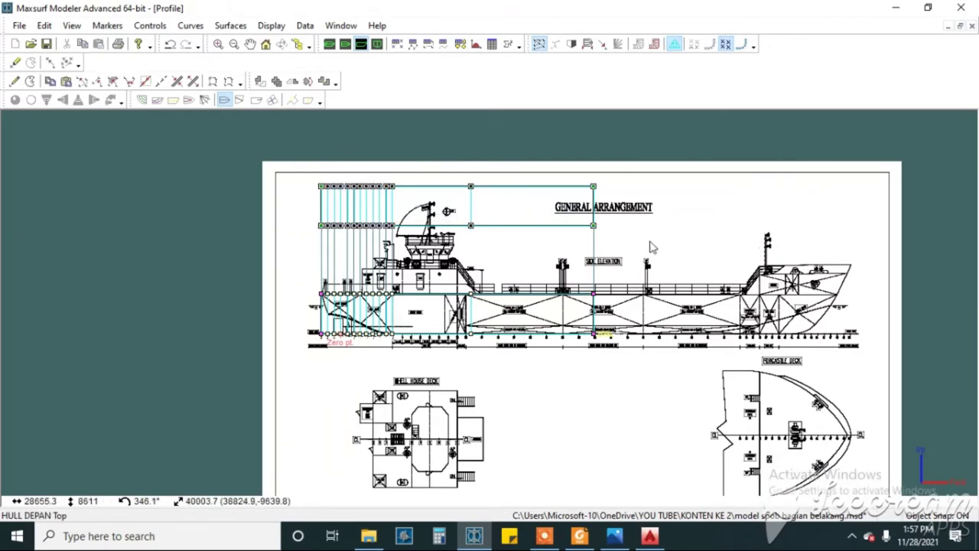
{"action": "left_click_drag", "start_coordinate": [275, 143], "coordinate": [674, 234]}
{"action": "left_click", "coordinate": [231, 25]}
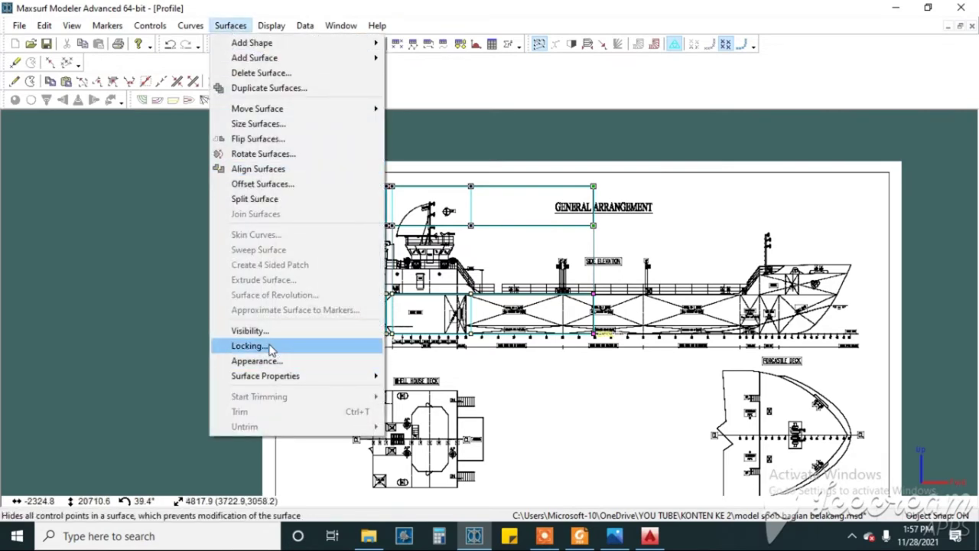
{"action": "left_click", "coordinate": [269, 345]}
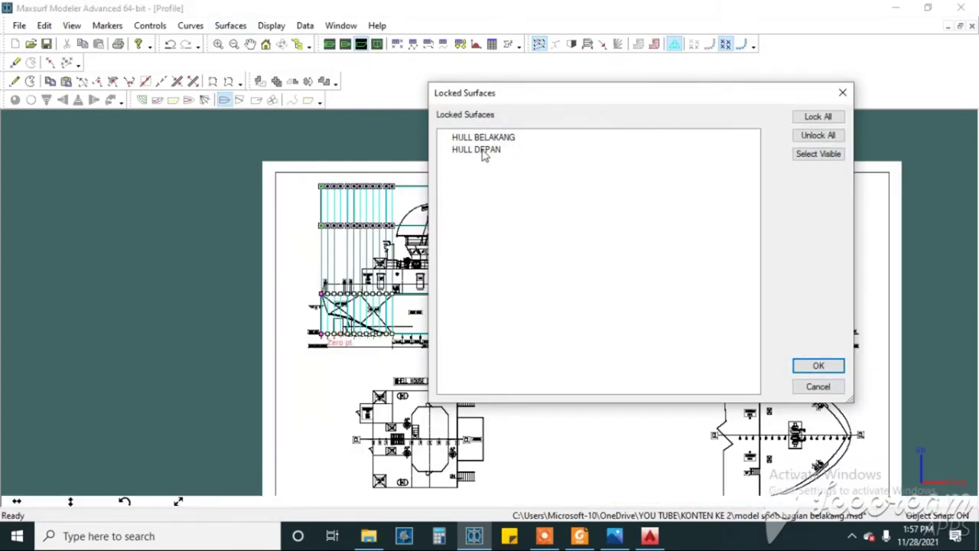
{"action": "left_click", "coordinate": [810, 366]}
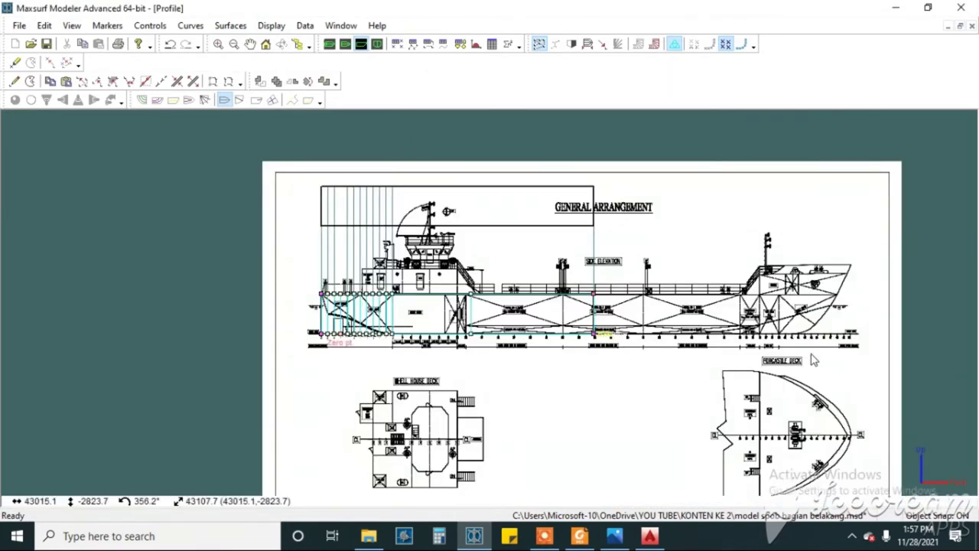
Check the locked and unlocked hull surfaces in the plan and body plan views, including the aft control columns over the main deck drawing.
{"action": "left_click", "coordinate": [345, 44]}
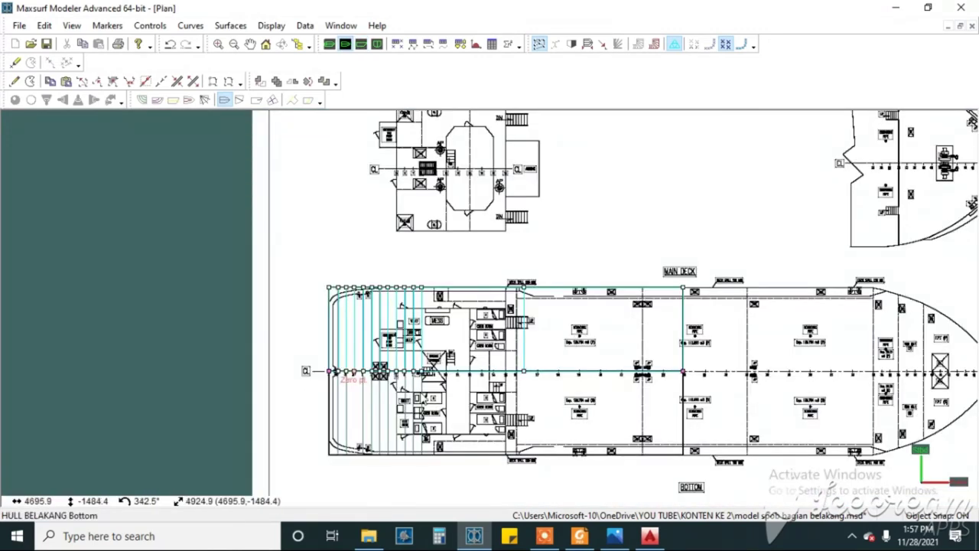
{"action": "left_click", "coordinate": [377, 44]}
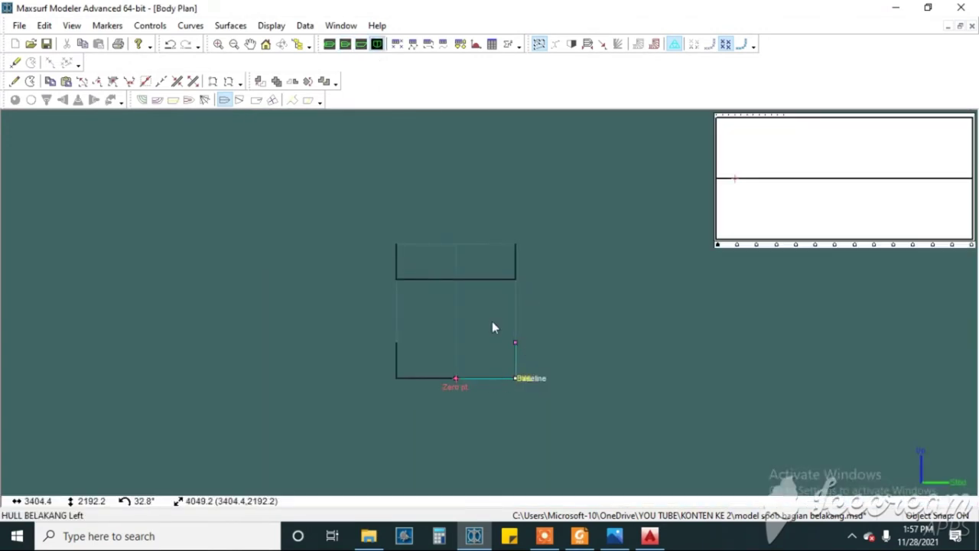
{"action": "left_click_drag", "start_coordinate": [605, 309], "coordinate": [604, 309]}
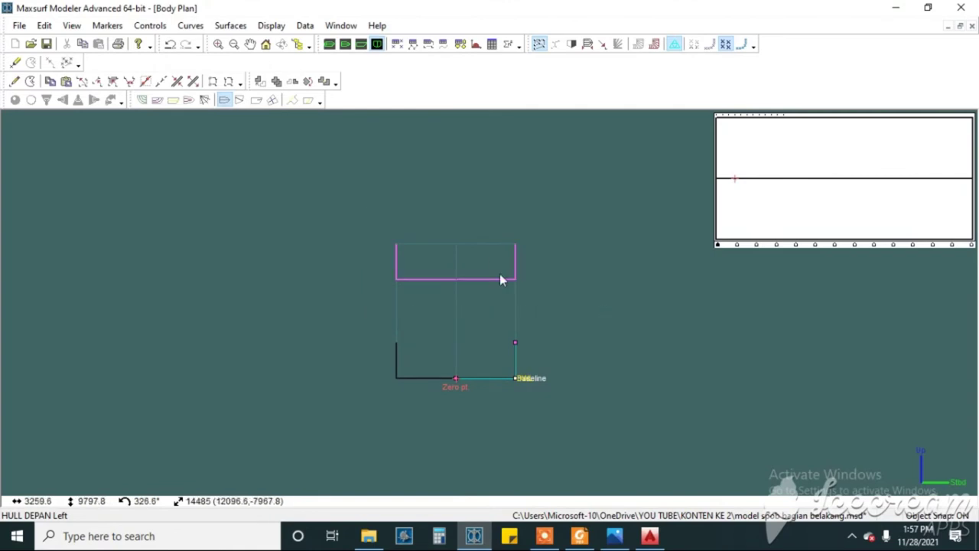
{"action": "left_click", "coordinate": [569, 385]}
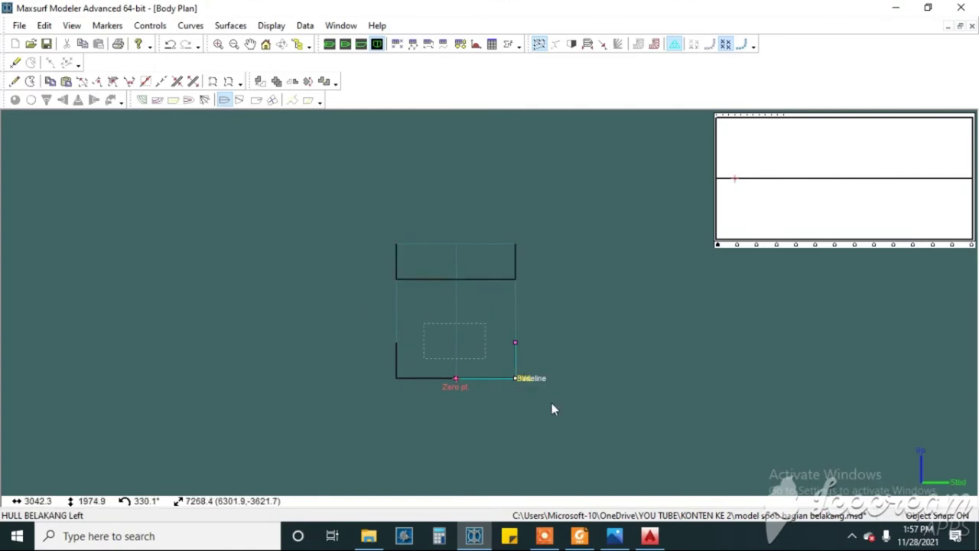
{"action": "left_click", "coordinate": [345, 44]}
{"action": "scroll", "coordinate": [407, 313], "scroll_direction": "up", "scroll_amount": 5}
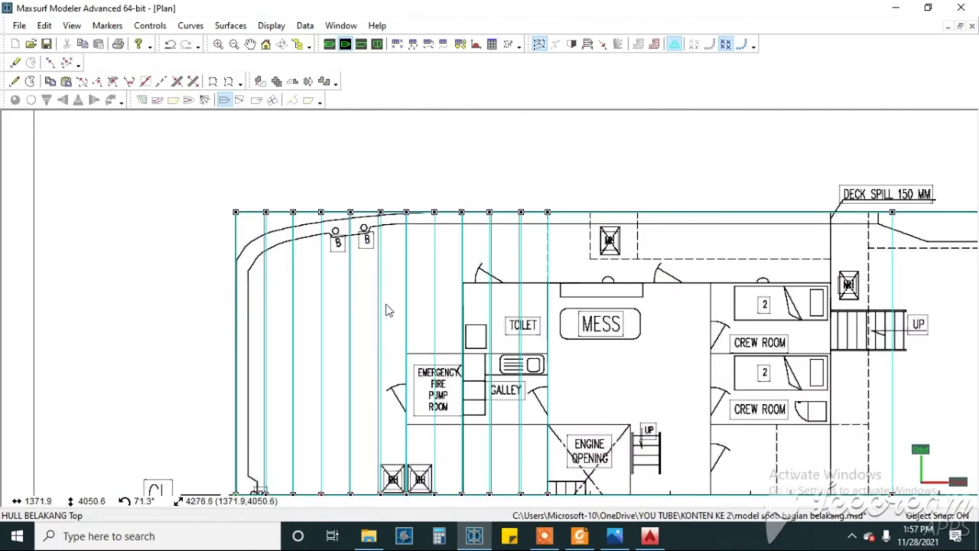
{"action": "scroll", "coordinate": [477, 274], "scroll_direction": "down", "scroll_amount": 3}
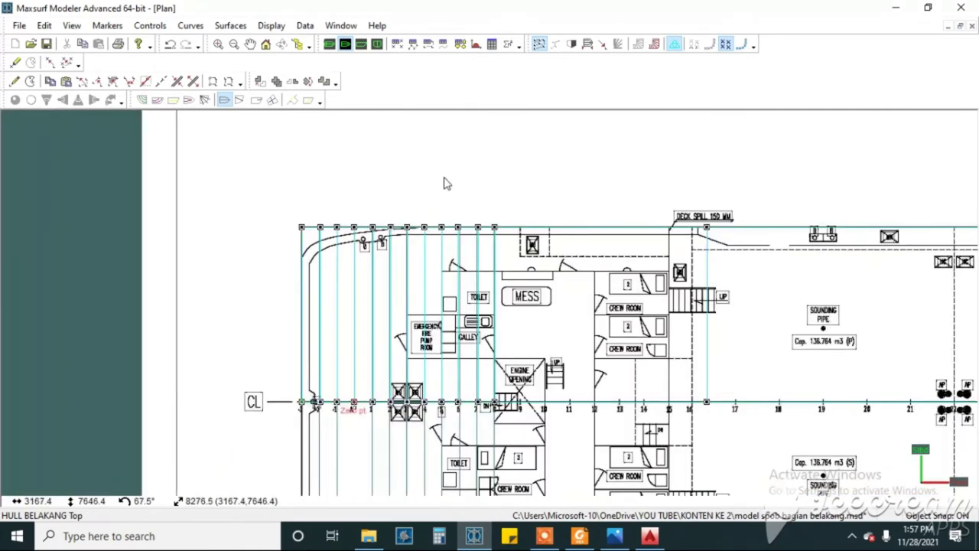
Compare the HULL BELAKANG control columns with the frame positions and stern curve of the side elevation in the profile view.
{"action": "left_click", "coordinate": [361, 43]}
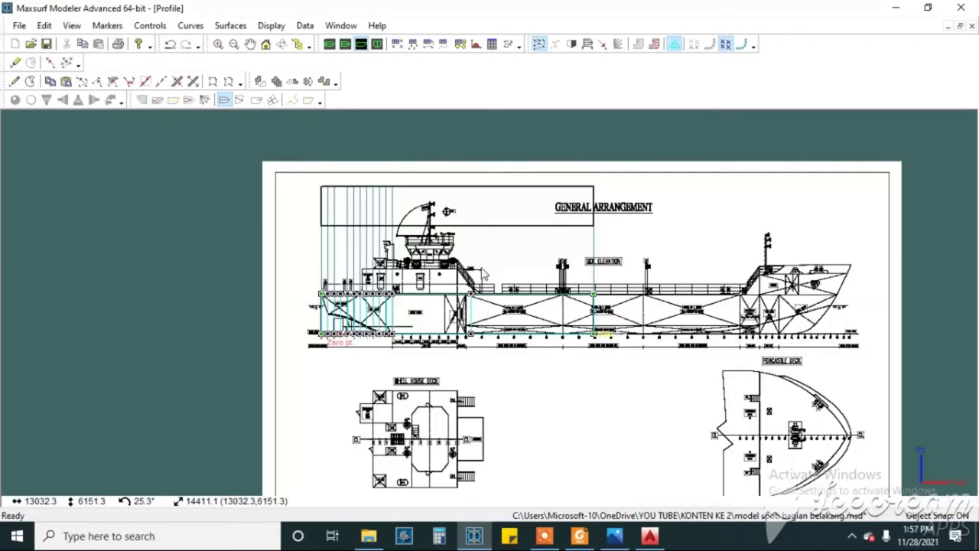
{"action": "scroll", "coordinate": [389, 354], "scroll_direction": "up", "scroll_amount": 3}
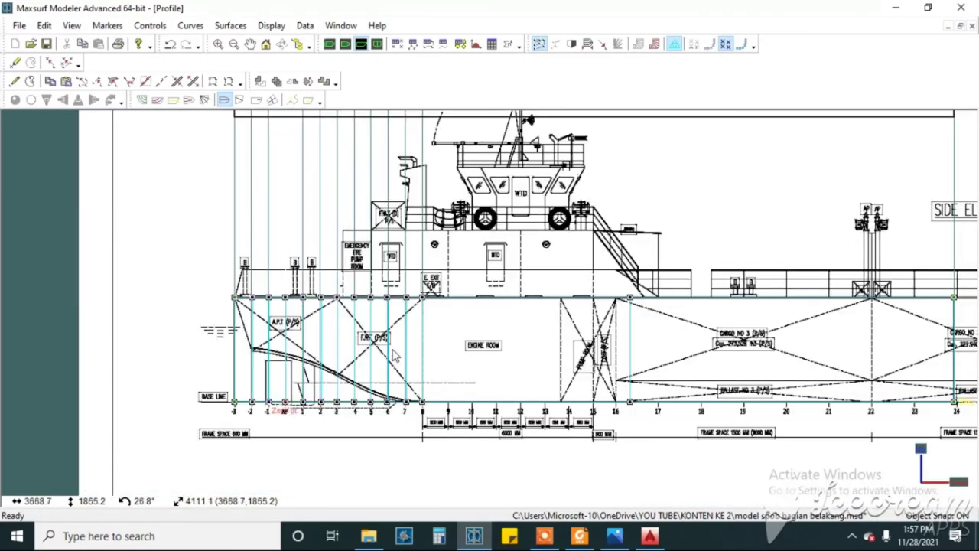
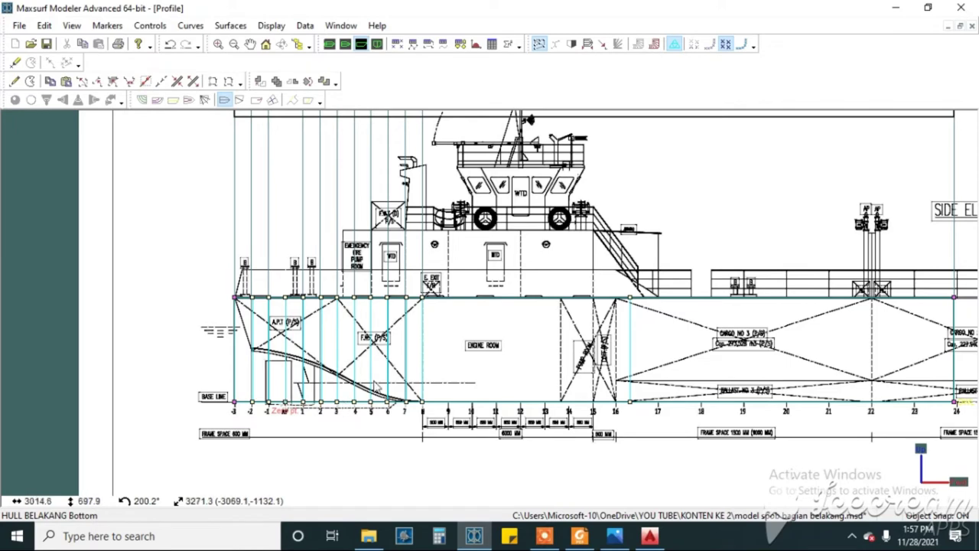
{"action": "scroll", "coordinate": [227, 372], "scroll_direction": "up", "scroll_amount": 2}
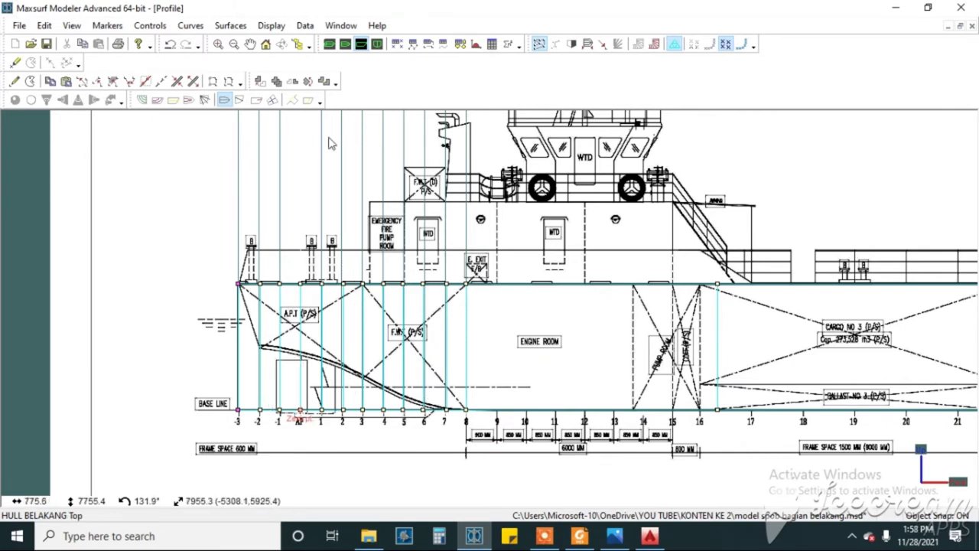
{"action": "left_click", "coordinate": [346, 45]}
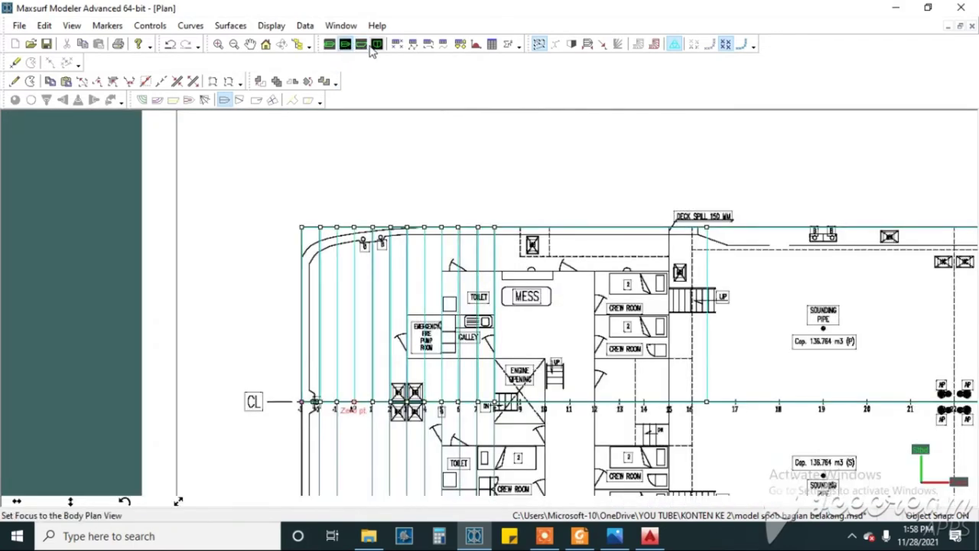
{"action": "left_click", "coordinate": [361, 44]}
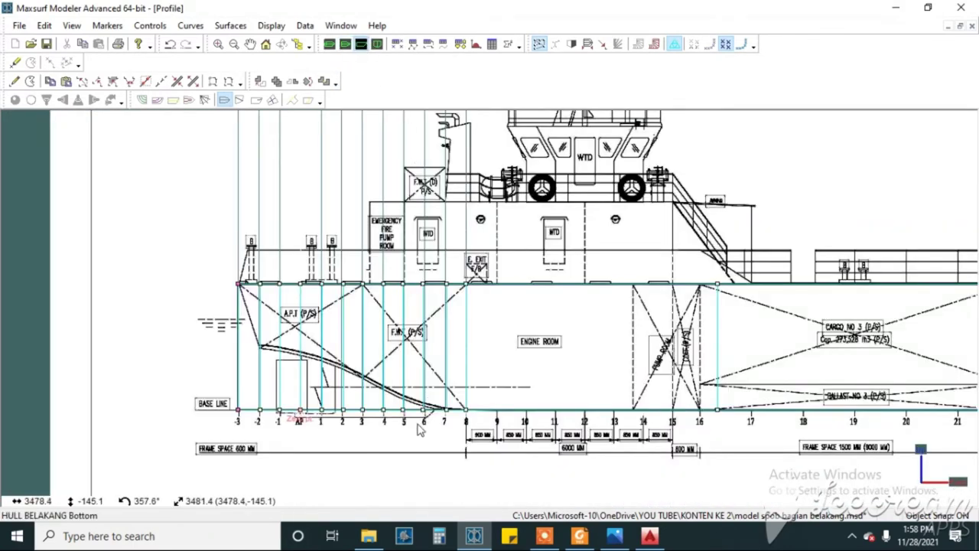
{"action": "scroll", "coordinate": [389, 465], "scroll_direction": "up", "scroll_amount": 2}
{"action": "scroll", "coordinate": [287, 369], "scroll_direction": "up", "scroll_amount": 1}
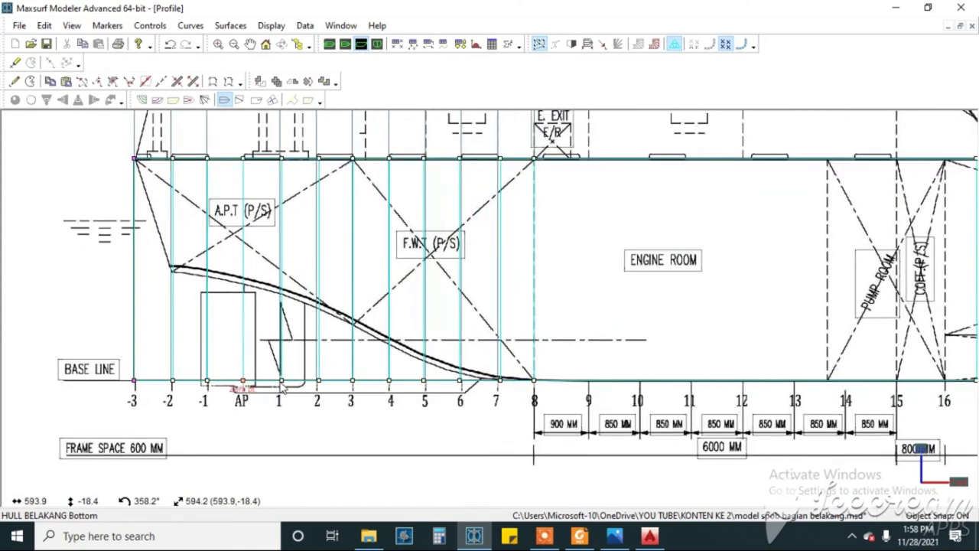
{"action": "scroll", "coordinate": [287, 369], "scroll_direction": "down", "scroll_amount": 2}
{"action": "scroll", "coordinate": [191, 318], "scroll_direction": "up", "scroll_amount": 2}
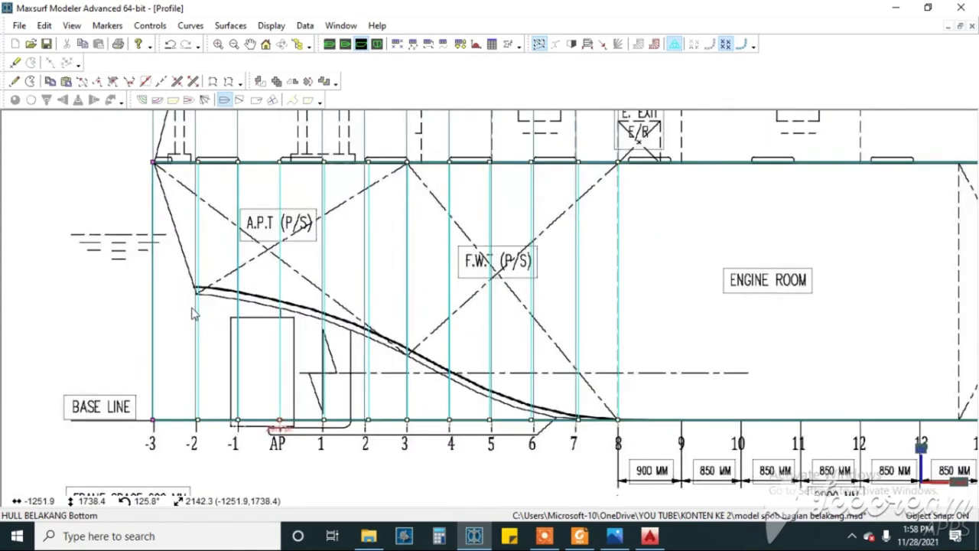
{"action": "scroll", "coordinate": [195, 341], "scroll_direction": "up", "scroll_amount": 2}
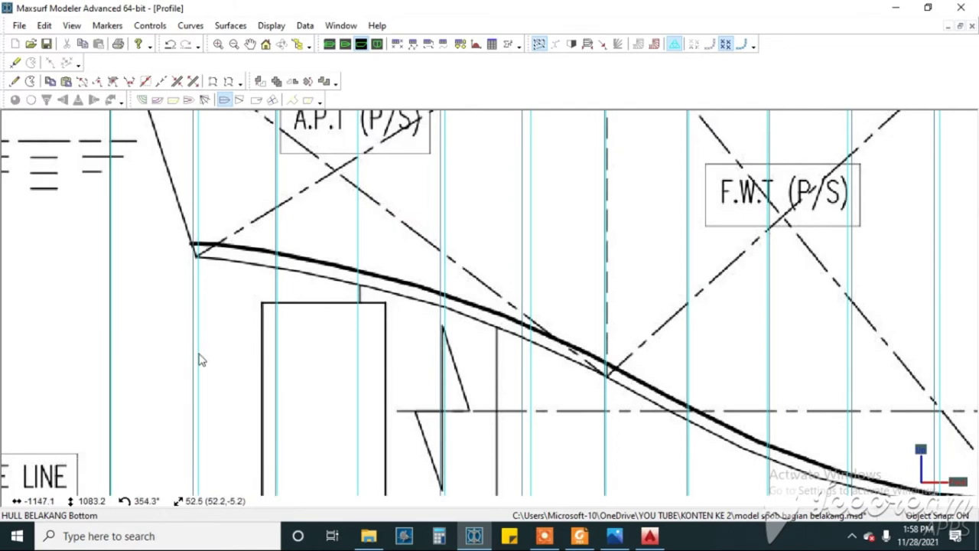
{"action": "scroll", "coordinate": [199, 286], "scroll_direction": "down", "scroll_amount": 2}
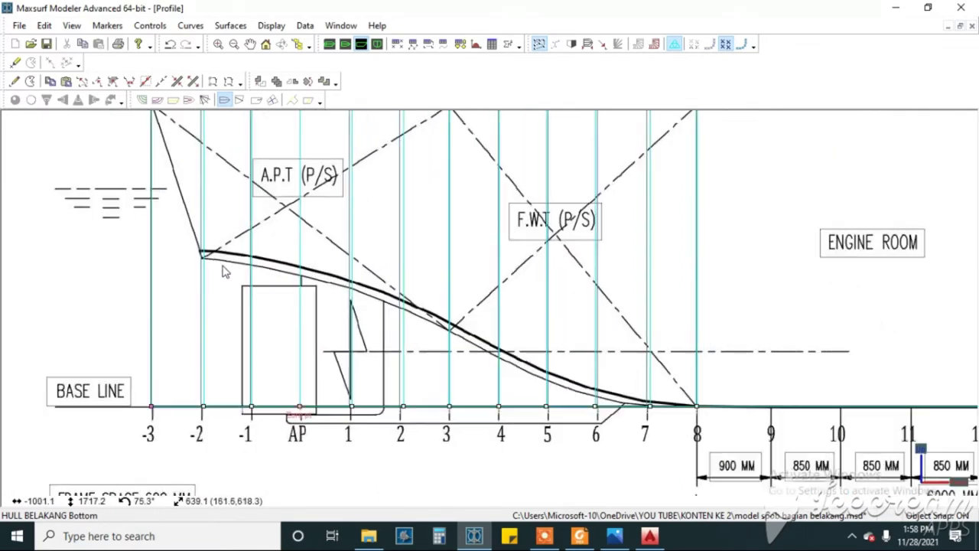
{"action": "scroll", "coordinate": [221, 265], "scroll_direction": "down", "scroll_amount": 2}
{"action": "scroll", "coordinate": [178, 426], "scroll_direction": "down", "scroll_amount": 3}
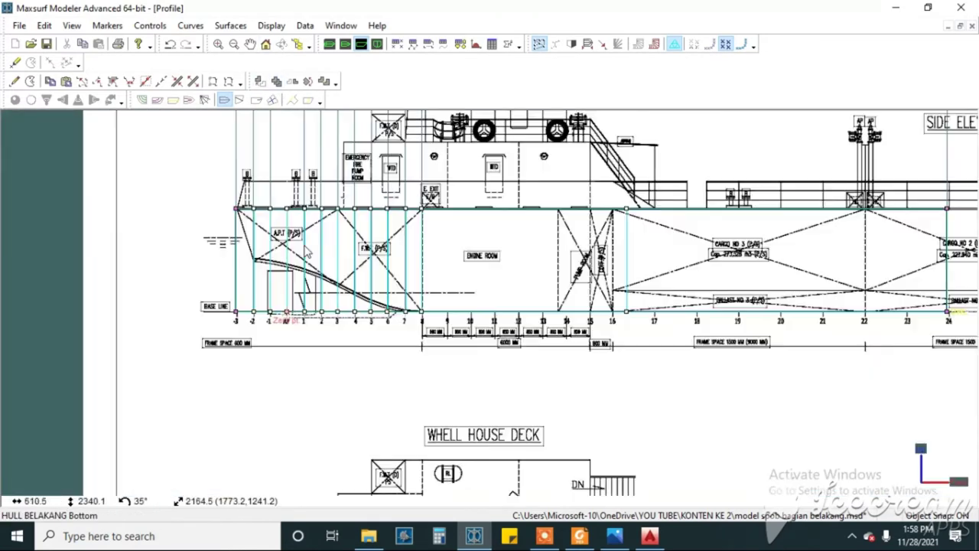
Hide the background general arrangement image in the profile view.
{"action": "left_click", "coordinate": [237, 29]}
{"action": "mouse_move", "coordinate": [268, 29]}
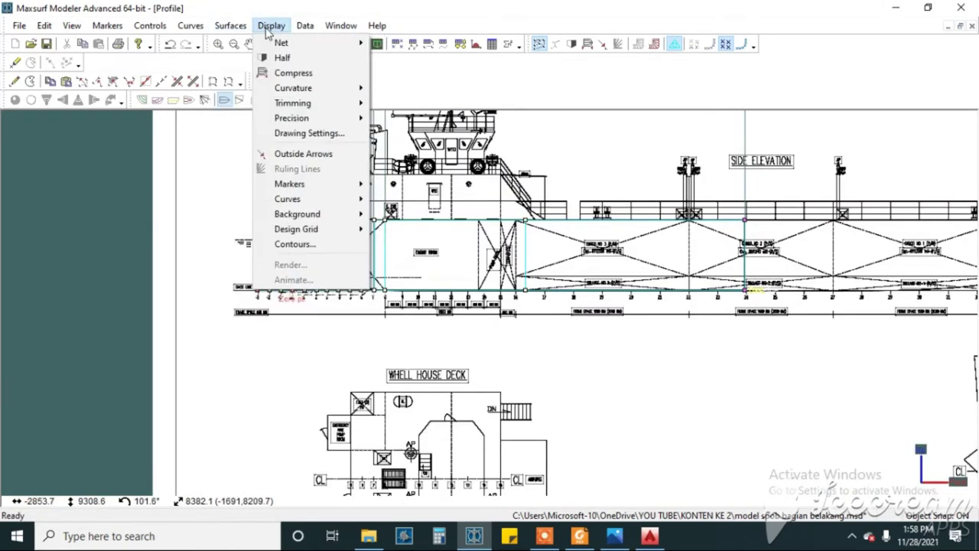
{"action": "mouse_move", "coordinate": [304, 217]}
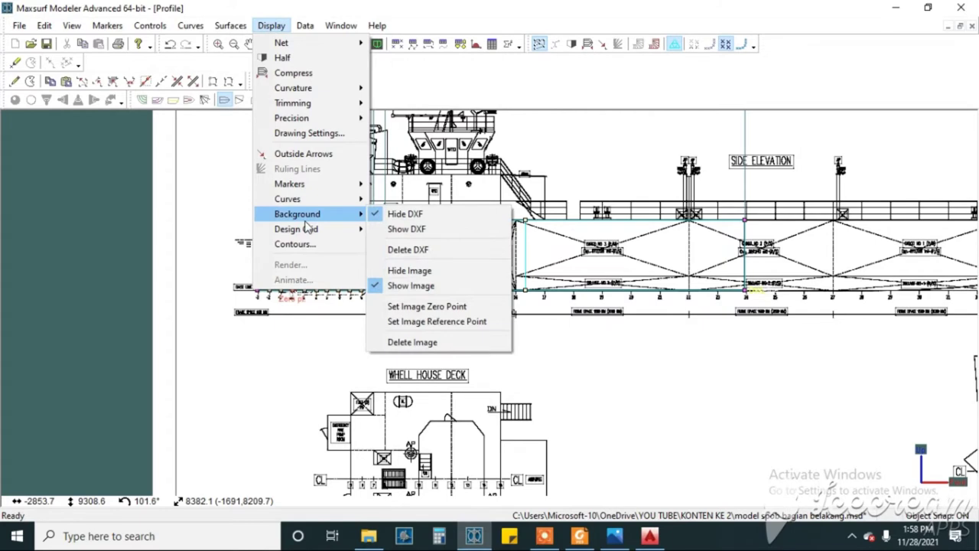
{"action": "left_click", "coordinate": [409, 270]}
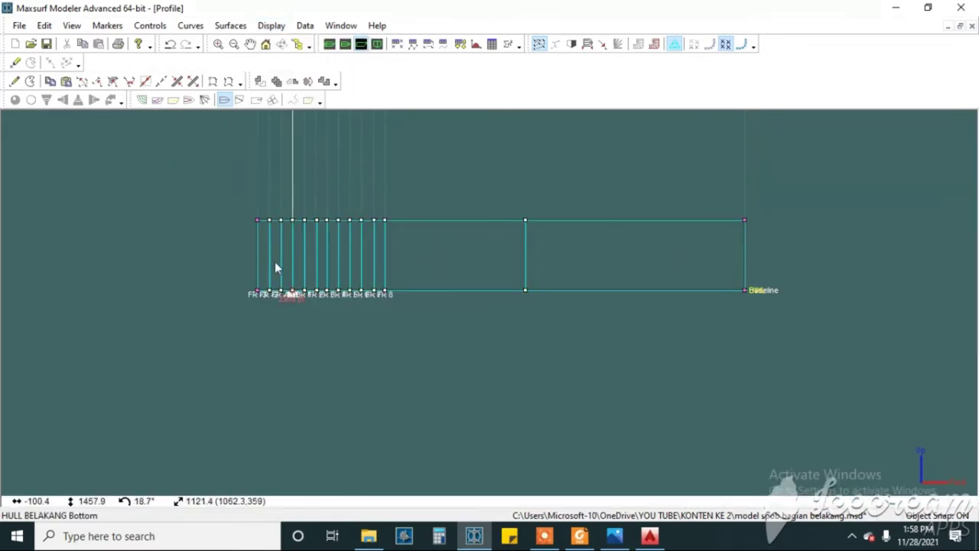
Set the longitudinal position of the HULL BELAKANG control column at FR -2 to -1200 mm.
{"action": "scroll", "coordinate": [274, 262], "scroll_direction": "up", "scroll_amount": 6}
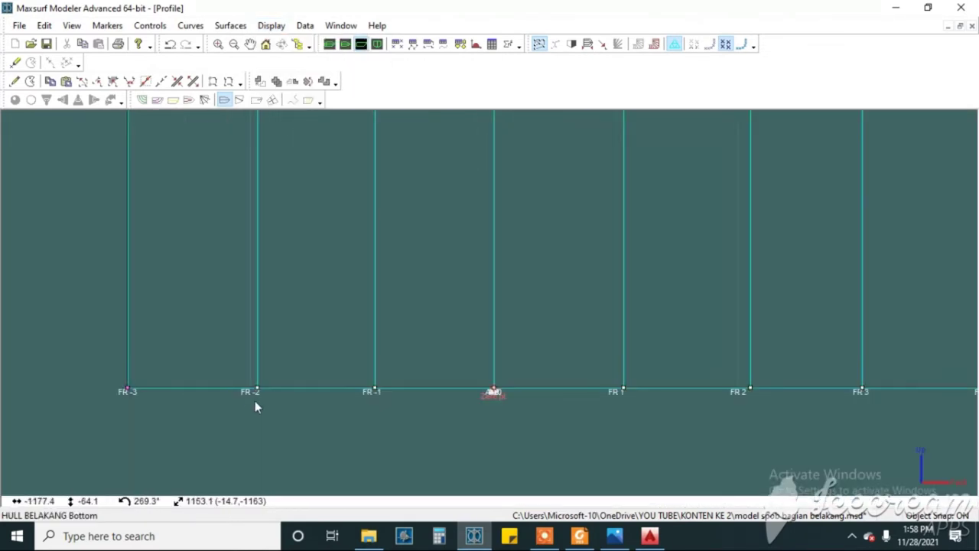
{"action": "scroll", "coordinate": [257, 398], "scroll_direction": "up", "scroll_amount": 2}
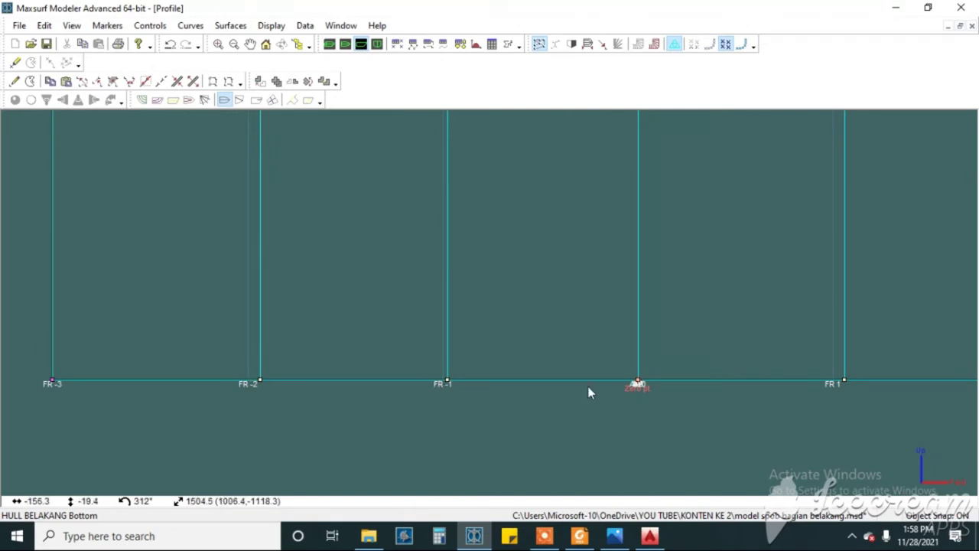
{"action": "scroll", "coordinate": [589, 345], "scroll_direction": "down", "scroll_amount": 2}
{"action": "scroll", "coordinate": [271, 378], "scroll_direction": "down", "scroll_amount": 4}
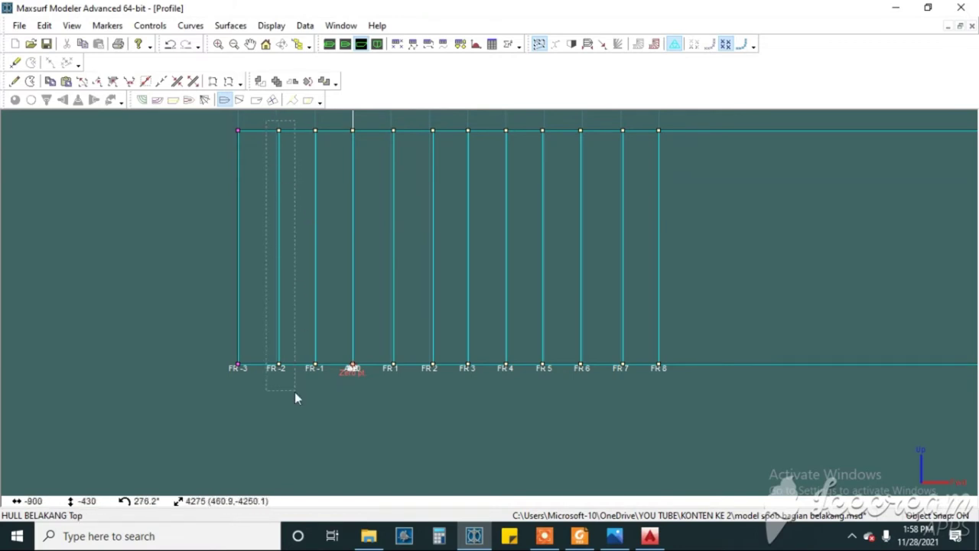
{"action": "left_click_drag", "start_coordinate": [295, 392], "coordinate": [296, 393]}
{"action": "left_click", "coordinate": [150, 25]}
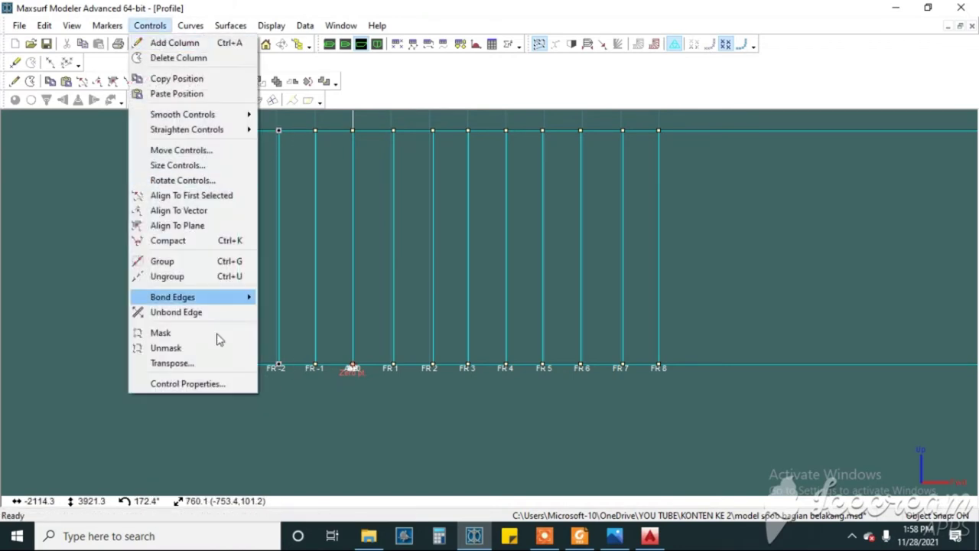
{"action": "left_click", "coordinate": [205, 384]}
{"action": "left_click", "coordinate": [507, 245]}
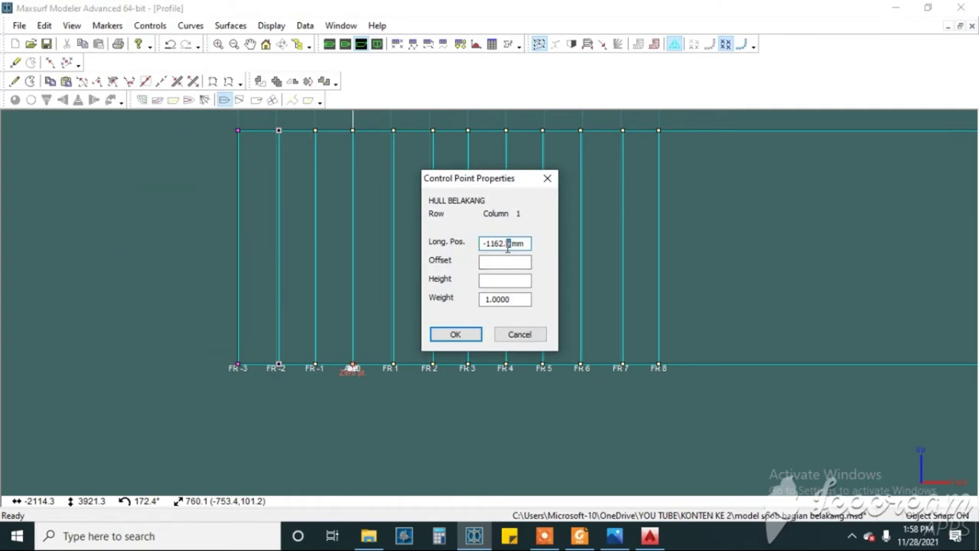
{"action": "type", "text": "200"}
{"action": "left_click", "coordinate": [456, 337]}
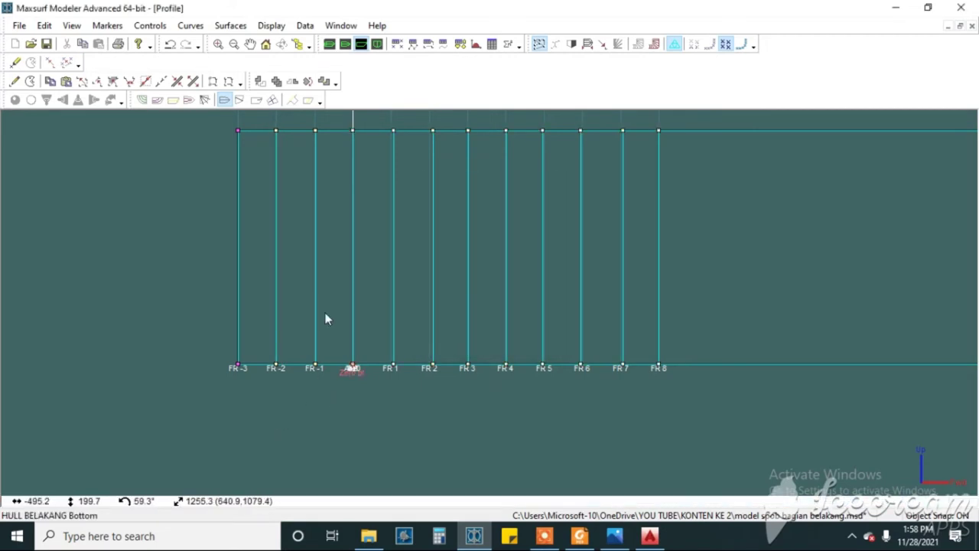
Set the longitudinal position of the control column at FR -1 to -600 mm.
{"action": "left_click", "coordinate": [150, 25]}
{"action": "left_click", "coordinate": [216, 384]}
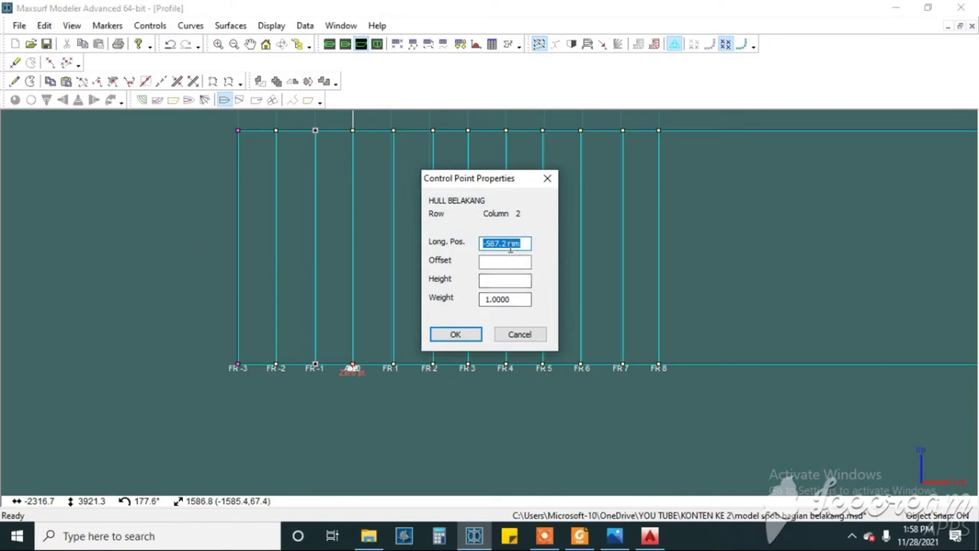
{"action": "left_click", "coordinate": [509, 243]}
{"action": "type", "text": "600mm"}
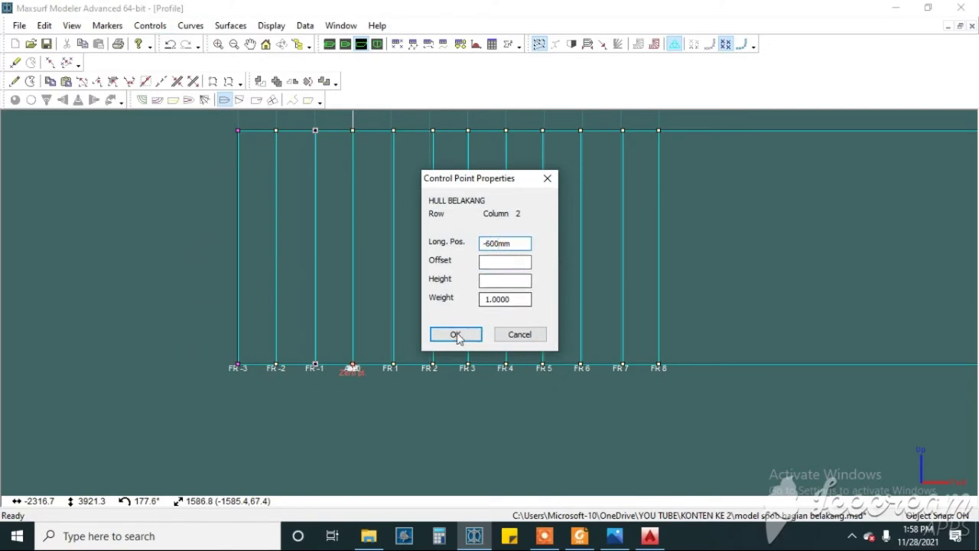
{"action": "left_click", "coordinate": [455, 334]}
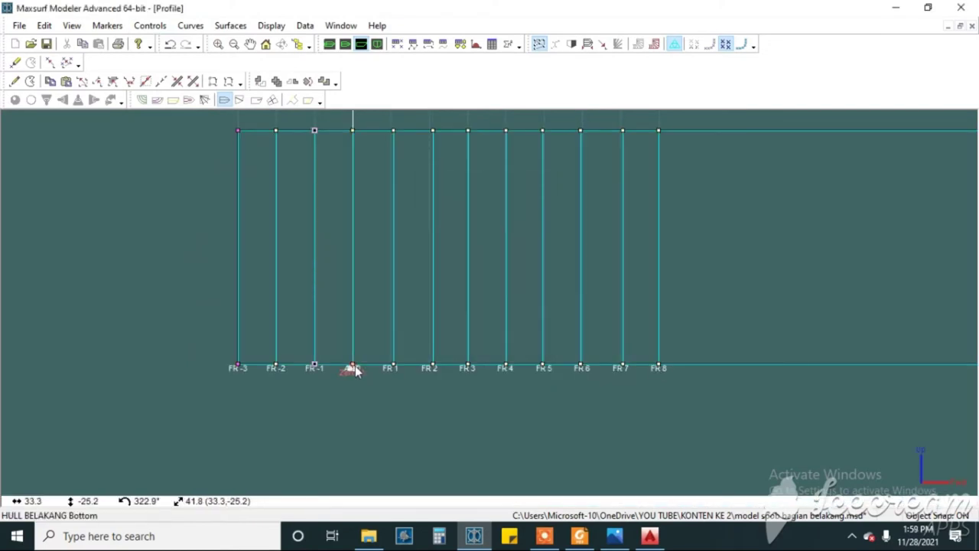
Set the longitudinal position of the control column at FR 1 to 600 mm.
{"action": "left_click_drag", "start_coordinate": [392, 116], "coordinate": [409, 420]}
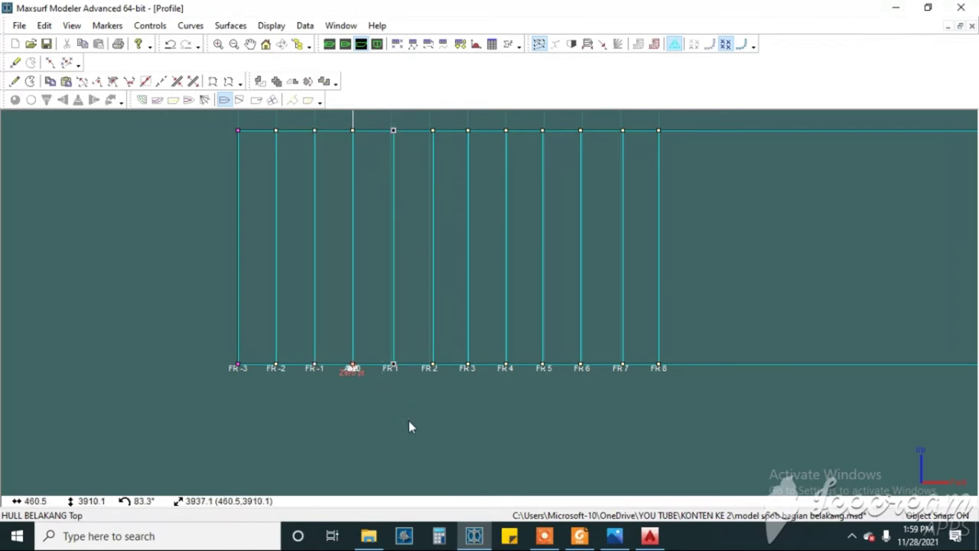
{"action": "left_click", "coordinate": [150, 25]}
{"action": "left_click", "coordinate": [216, 387]}
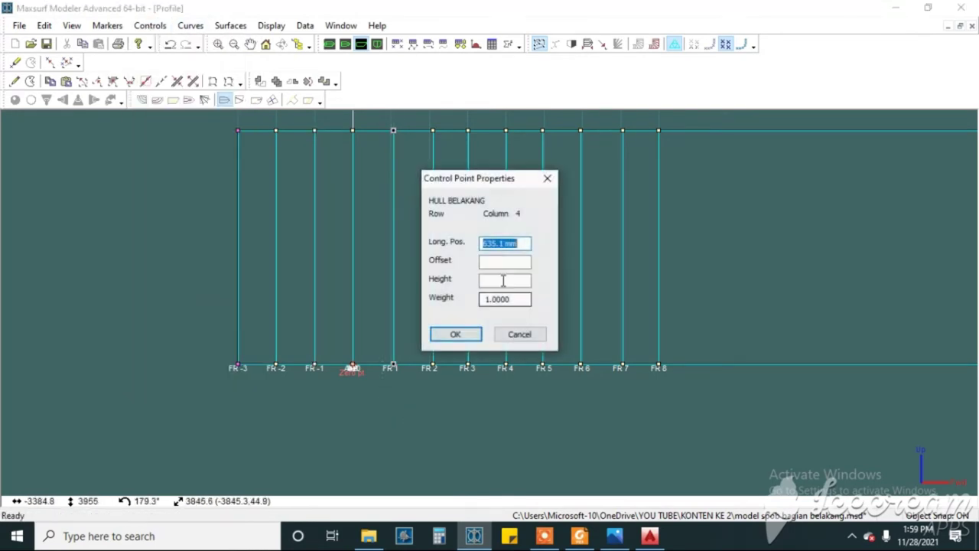
{"action": "left_click_drag", "start_coordinate": [506, 245], "coordinate": [469, 244]}
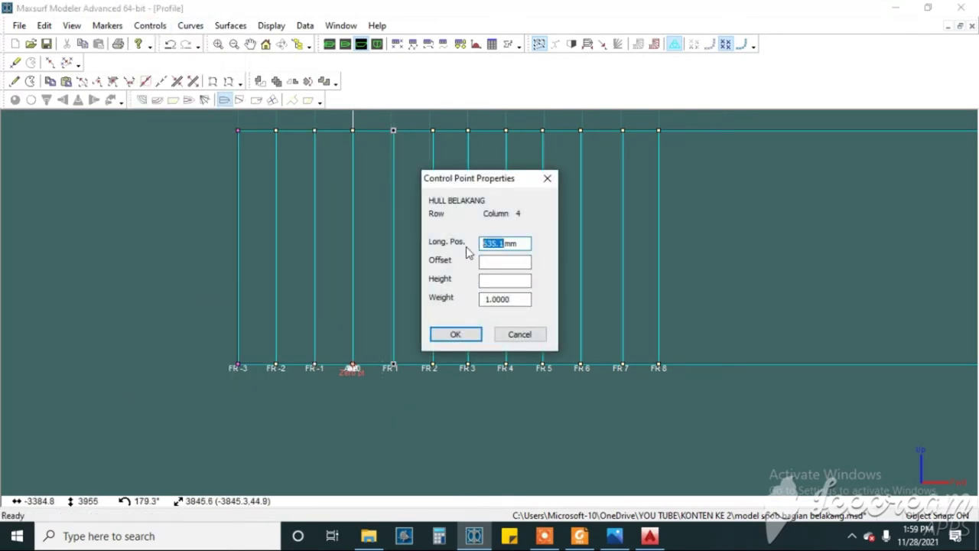
{"action": "type", "text": "6"}
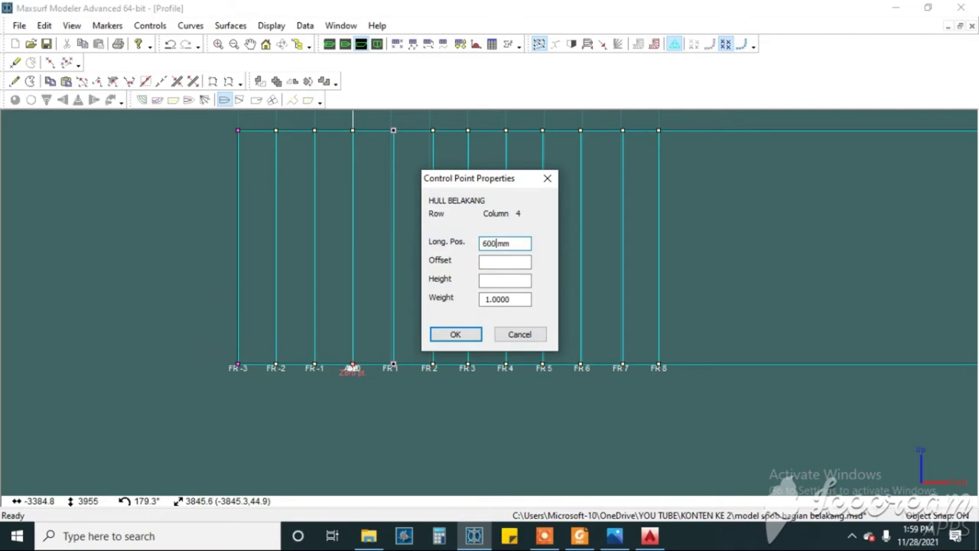
{"action": "left_click", "coordinate": [455, 335]}
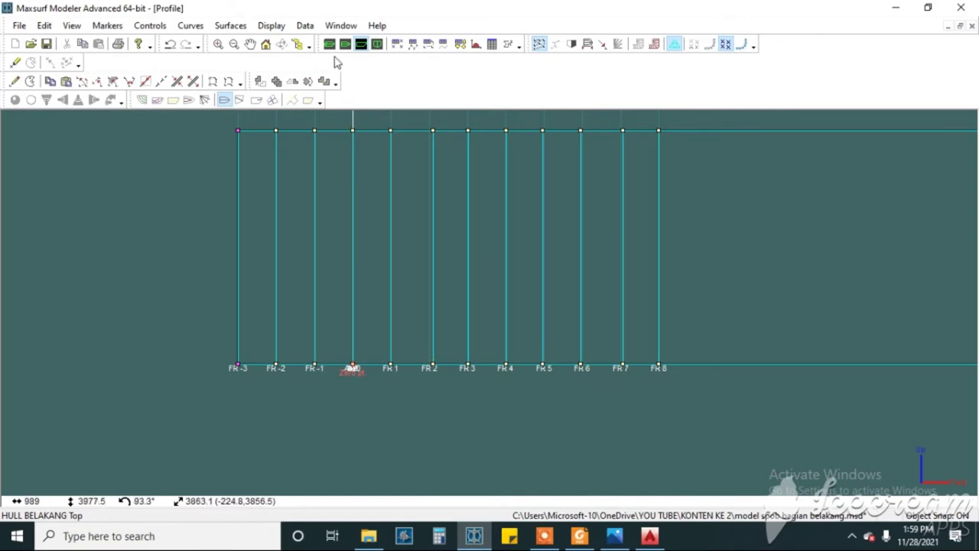
Look up the FR 2 and FR 3 stations in the design grid sections and copy the FR 3 station value.
{"action": "left_click", "coordinate": [306, 26]}
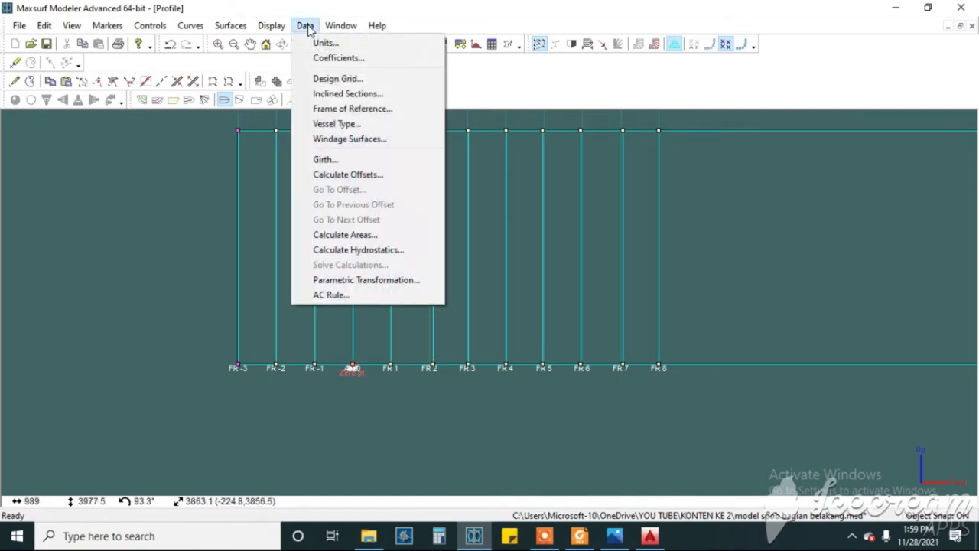
{"action": "left_click", "coordinate": [337, 79]}
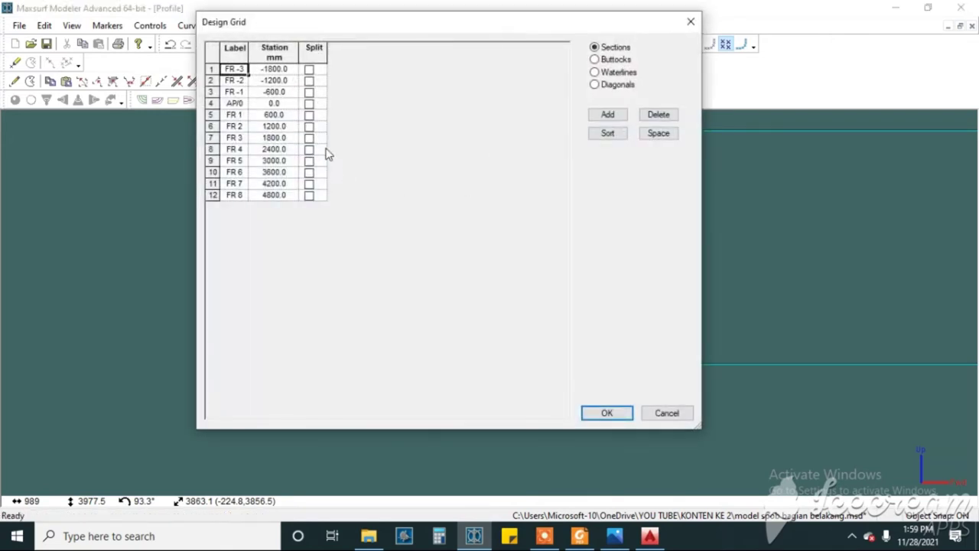
{"action": "left_click", "coordinate": [261, 127]}
{"action": "left_click", "coordinate": [245, 127]}
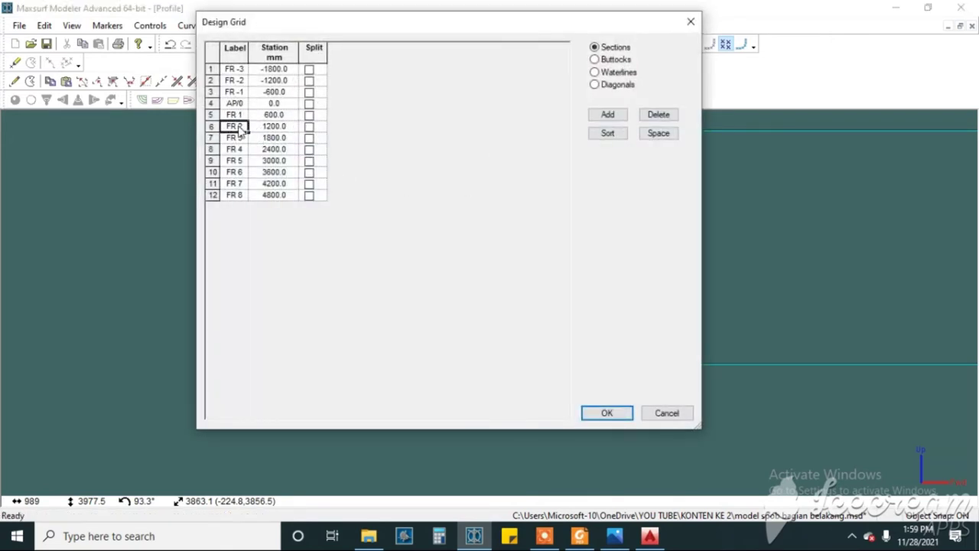
{"action": "left_click", "coordinate": [274, 127]}
{"action": "left_click", "coordinate": [269, 139]}
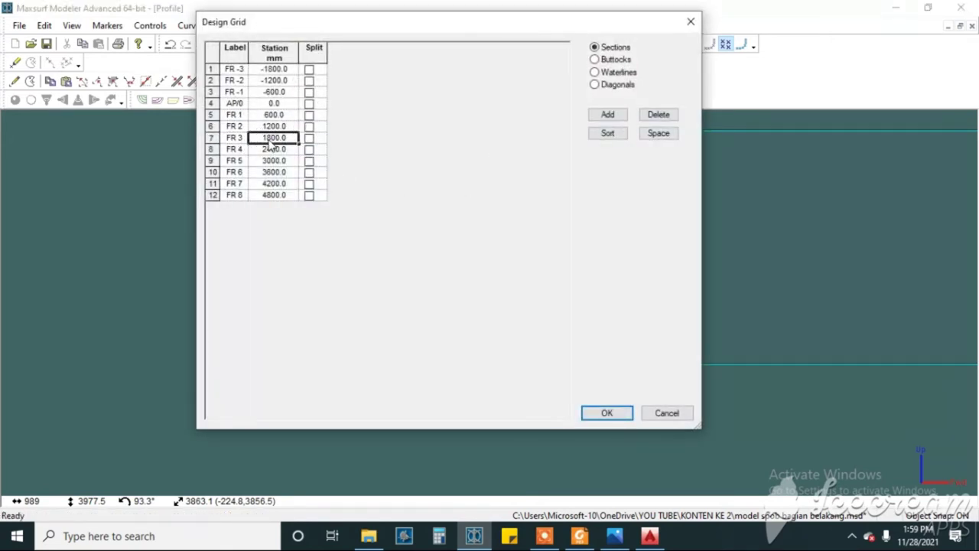
{"action": "right_click", "coordinate": [274, 141]}
{"action": "left_click", "coordinate": [297, 146]}
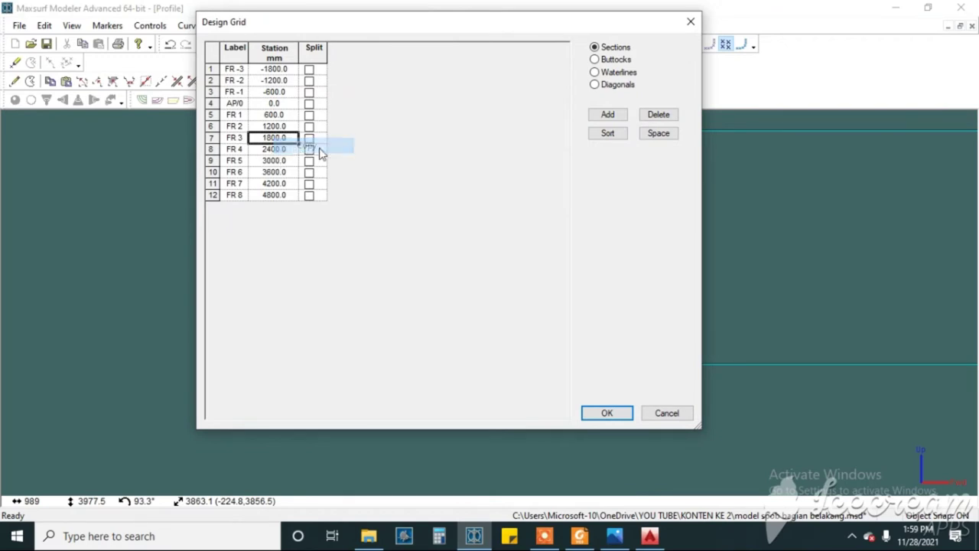
{"action": "left_click", "coordinate": [622, 413]}
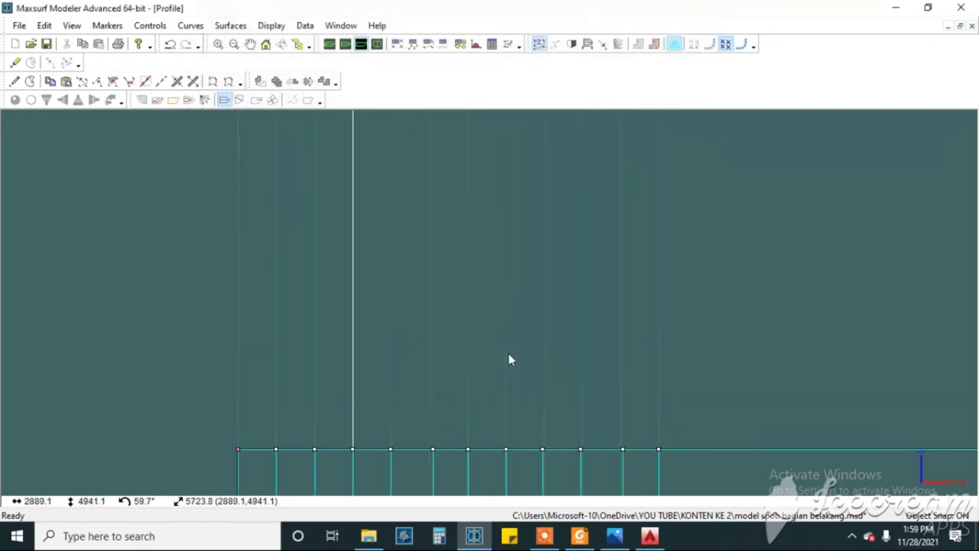
Set the longitudinal position of the control column at FR 3 to 1800 mm using the copied station value.
{"action": "scroll", "coordinate": [449, 417], "scroll_direction": "up", "scroll_amount": 5}
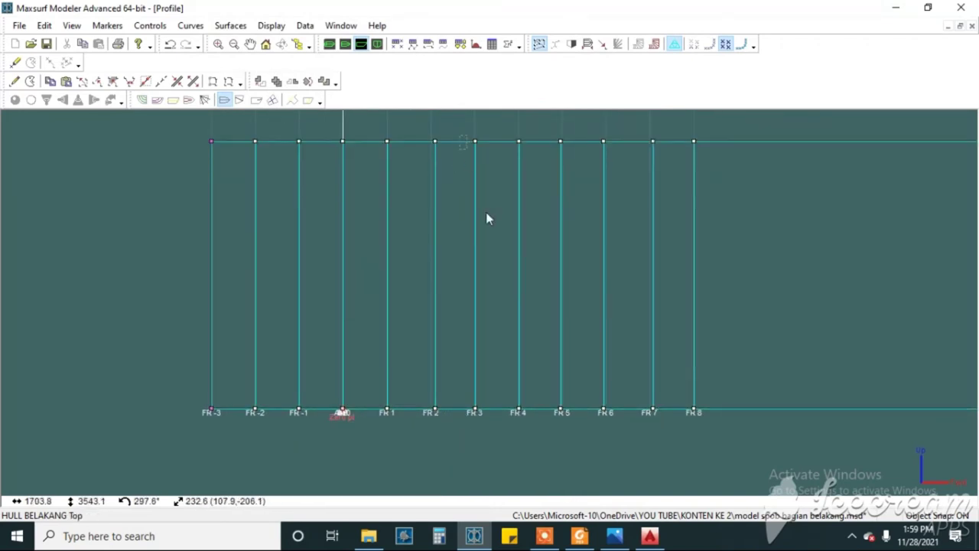
{"action": "left_click_drag", "start_coordinate": [459, 133], "coordinate": [499, 451]}
{"action": "left_click", "coordinate": [150, 25]}
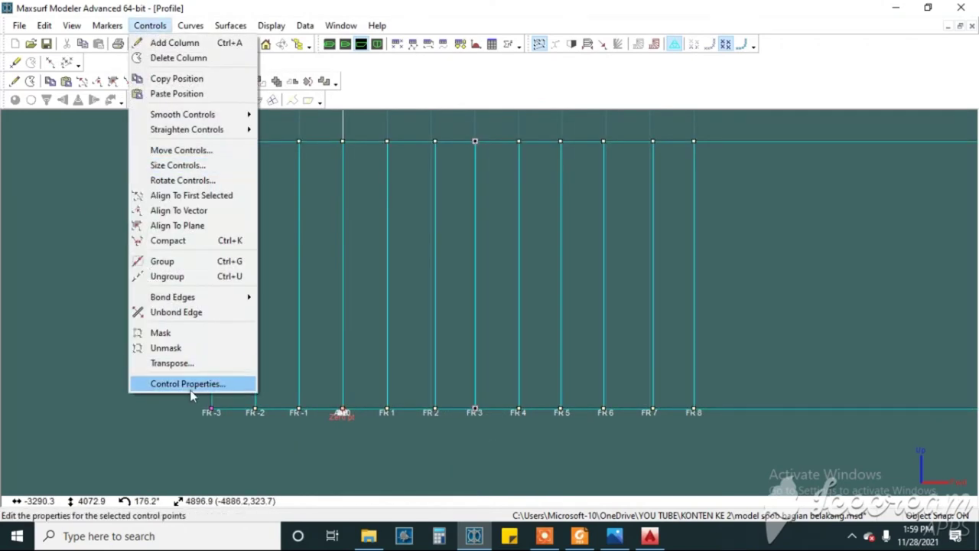
{"action": "left_click", "coordinate": [201, 383]}
{"action": "type", "text": "2000"}
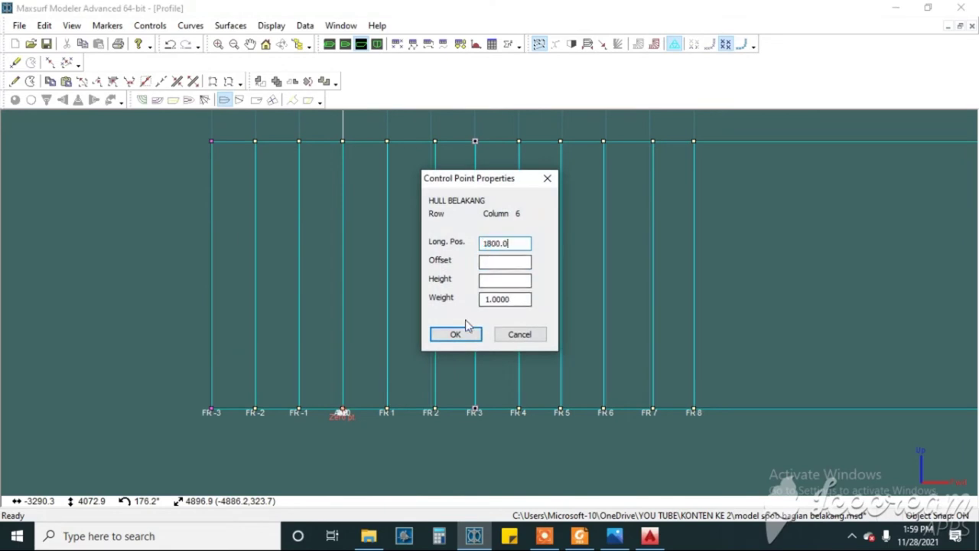
{"action": "left_click", "coordinate": [465, 334]}
Set the longitudinal position of the control column at FR 2 to 1200 mm.
{"action": "left_click_drag", "start_coordinate": [410, 136], "coordinate": [454, 428]}
{"action": "left_click", "coordinate": [150, 26]}
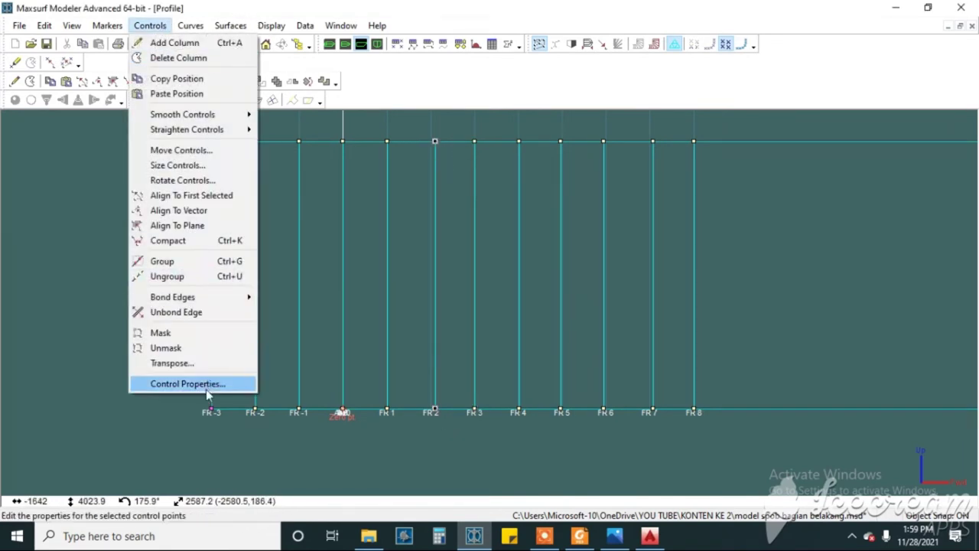
{"action": "left_click", "coordinate": [203, 383]}
{"action": "left_click", "coordinate": [509, 243]}
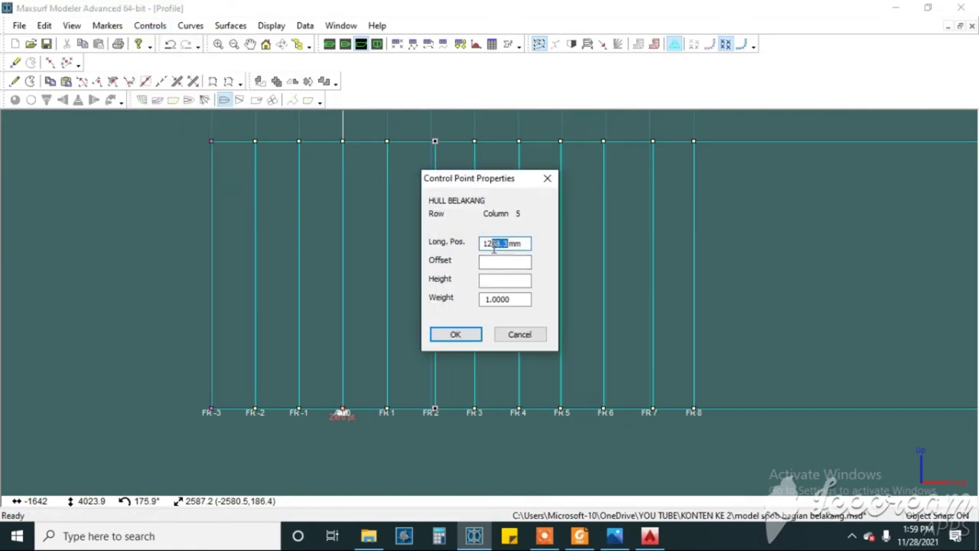
{"action": "type", "text": "00"}
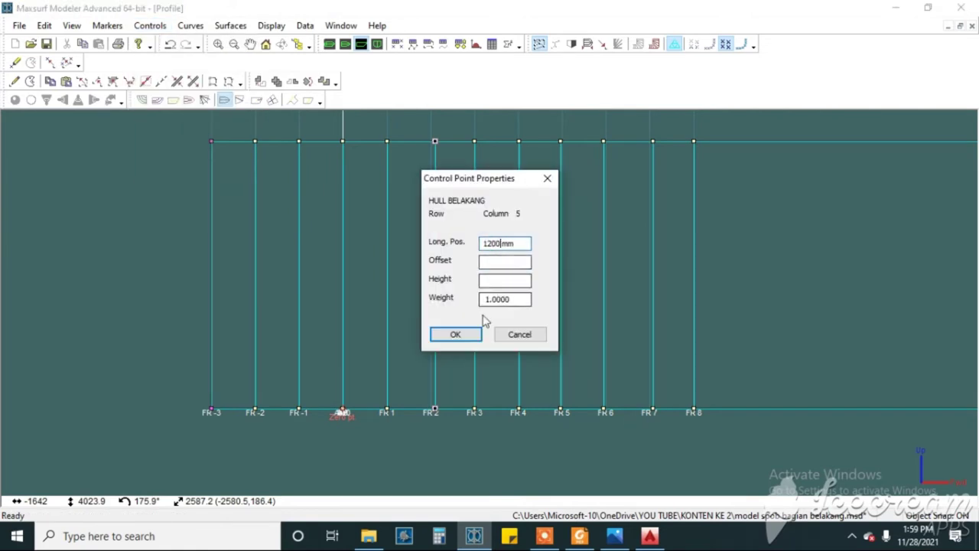
{"action": "left_click", "coordinate": [459, 334]}
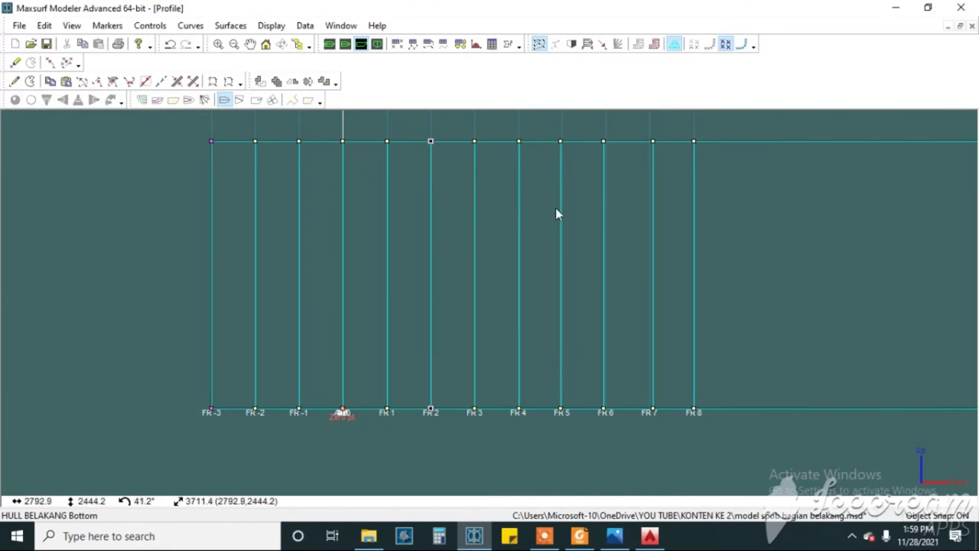
Check the upper FR 5 control point's properties and the FR 5 station in the design grid sections.
{"action": "double_click", "coordinate": [562, 141]}
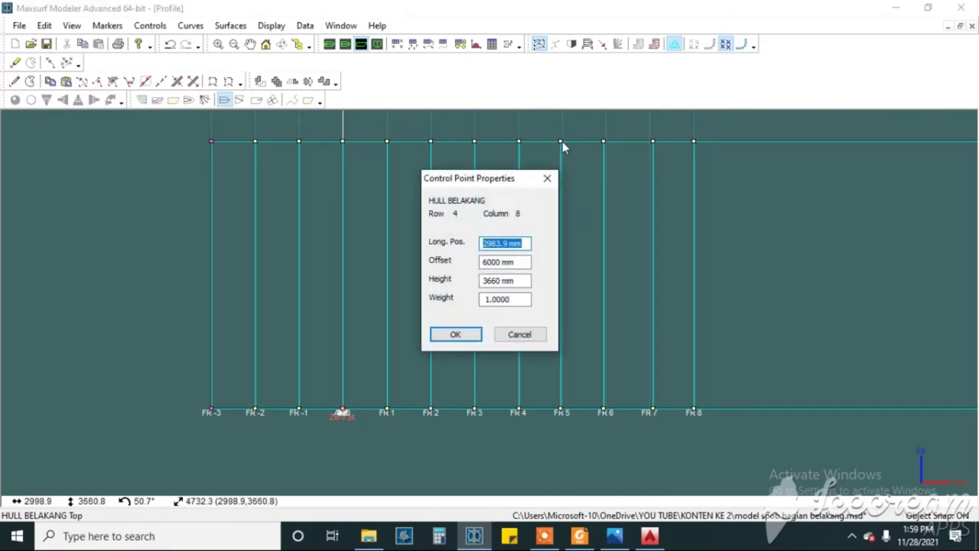
{"action": "left_click", "coordinate": [547, 177]}
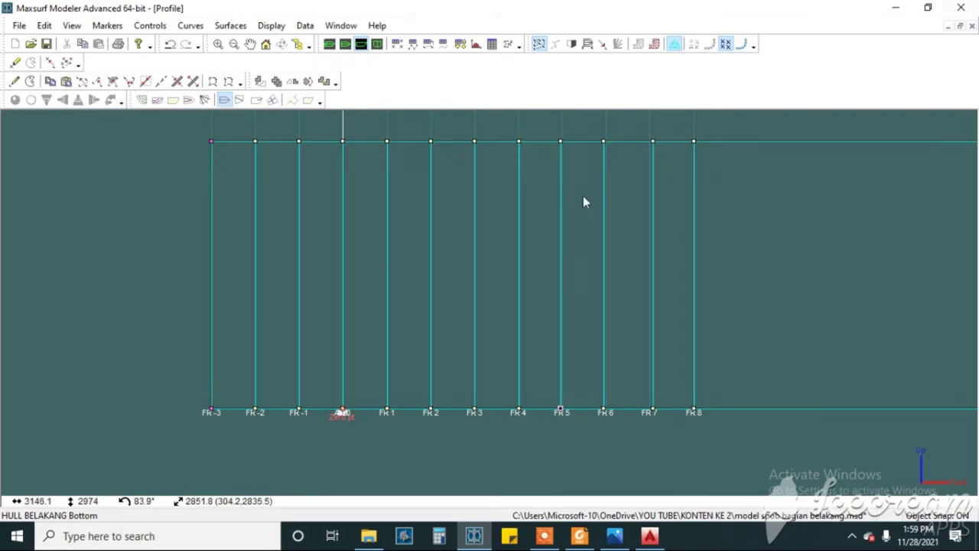
{"action": "left_click", "coordinate": [306, 26]}
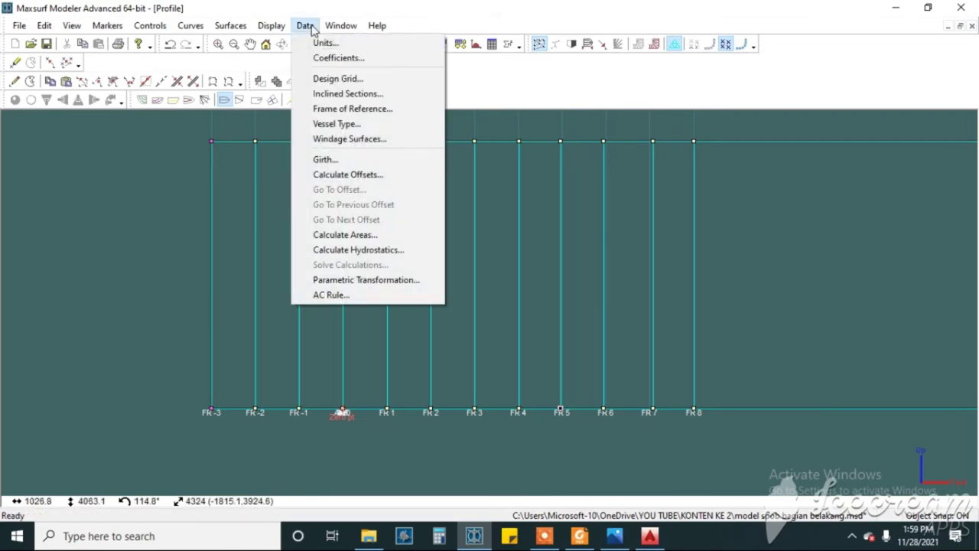
{"action": "left_click", "coordinate": [337, 79]}
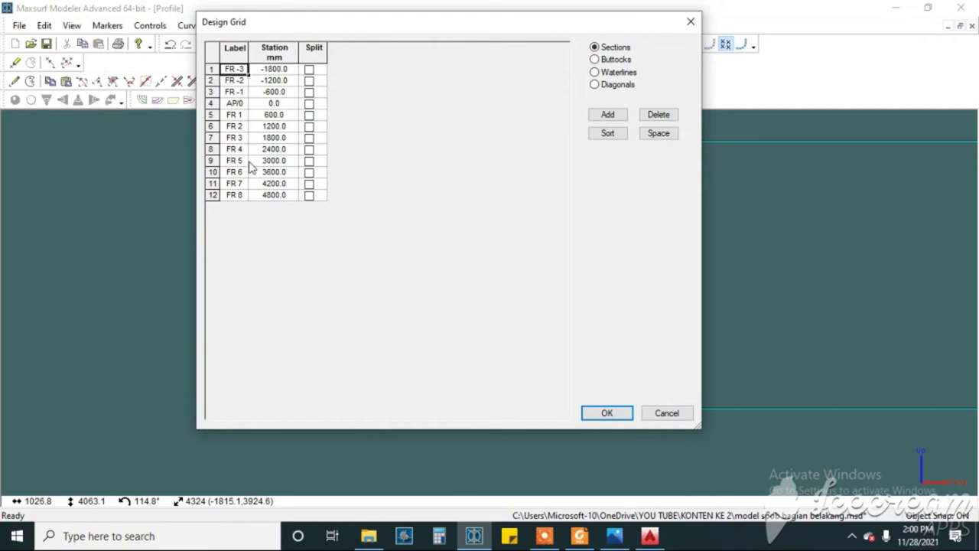
{"action": "left_click", "coordinate": [268, 162]}
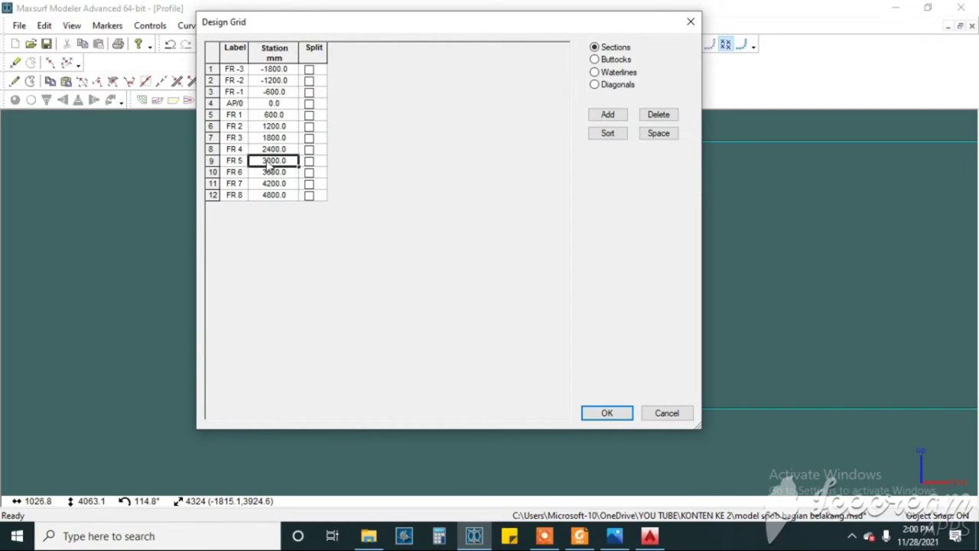
{"action": "left_click", "coordinate": [614, 413]}
Set the longitudinal position of the HULL BELAKANG control column at FR 5 to 3000 mm.
{"action": "left_click_drag", "start_coordinate": [541, 134], "coordinate": [586, 336]}
{"action": "left_click", "coordinate": [150, 25]}
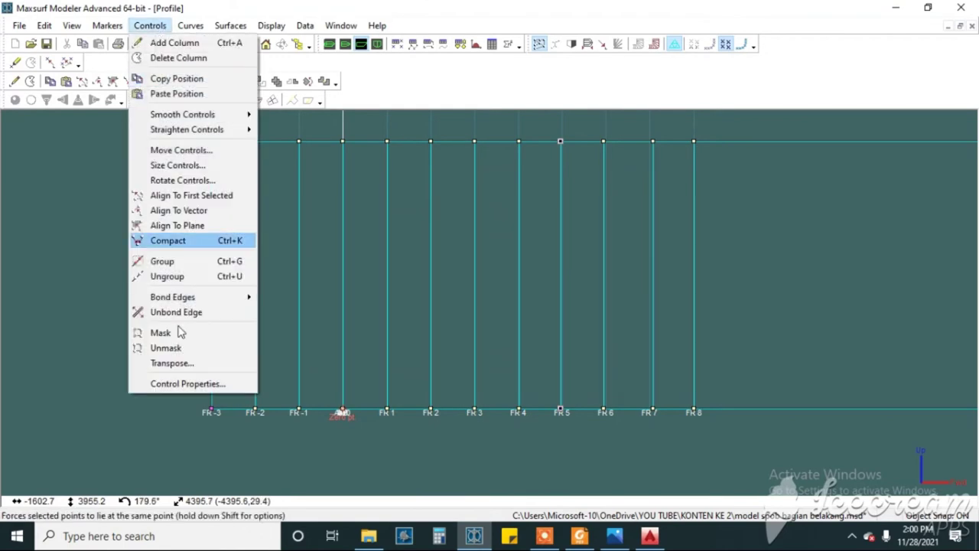
{"action": "left_click", "coordinate": [192, 384]}
{"action": "left_click", "coordinate": [507, 243]}
{"action": "left_click_drag", "start_coordinate": [508, 244], "coordinate": [461, 245]}
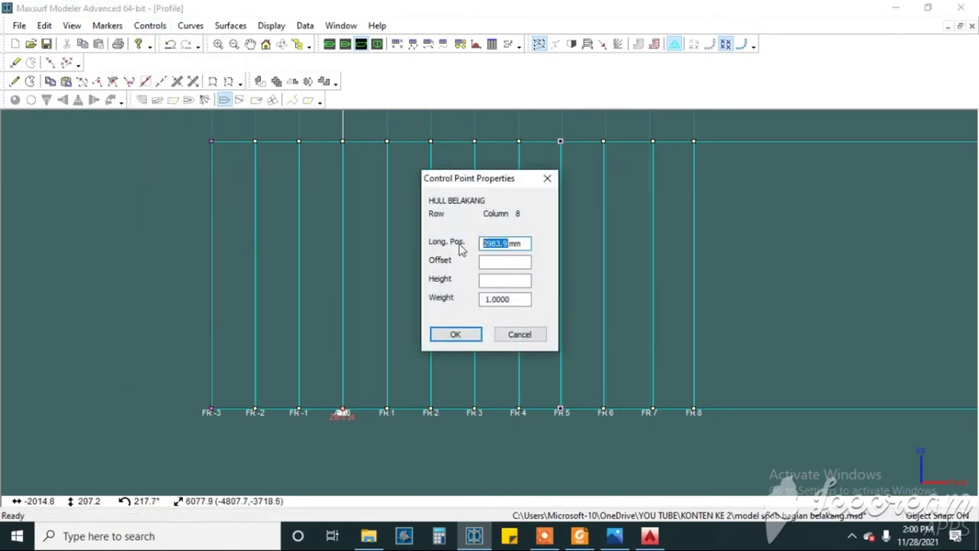
{"action": "type", "text": "3000"}
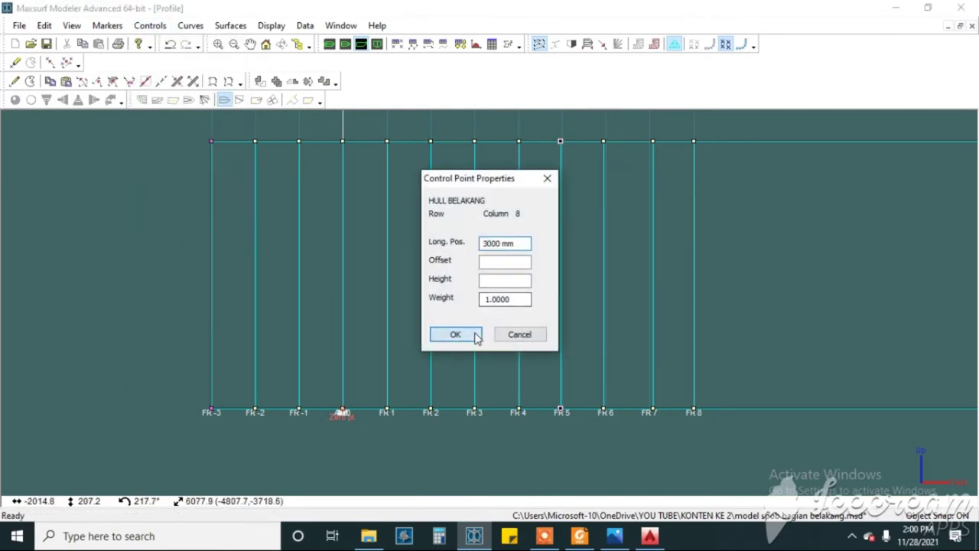
{"action": "left_click", "coordinate": [475, 334]}
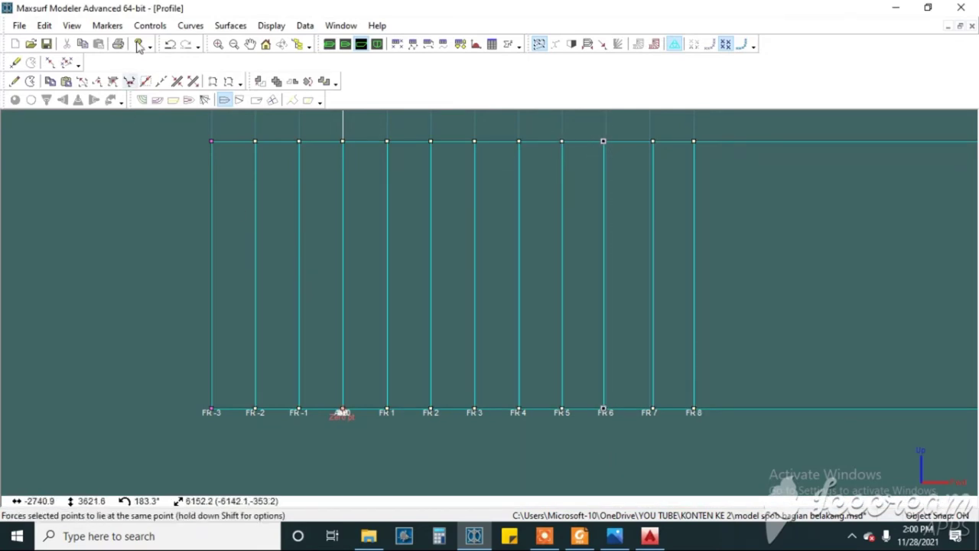
Set the longitudinal position of the control column at FR 6 to 3600 mm.
{"action": "left_click", "coordinate": [150, 25]}
{"action": "left_click", "coordinate": [189, 384]}
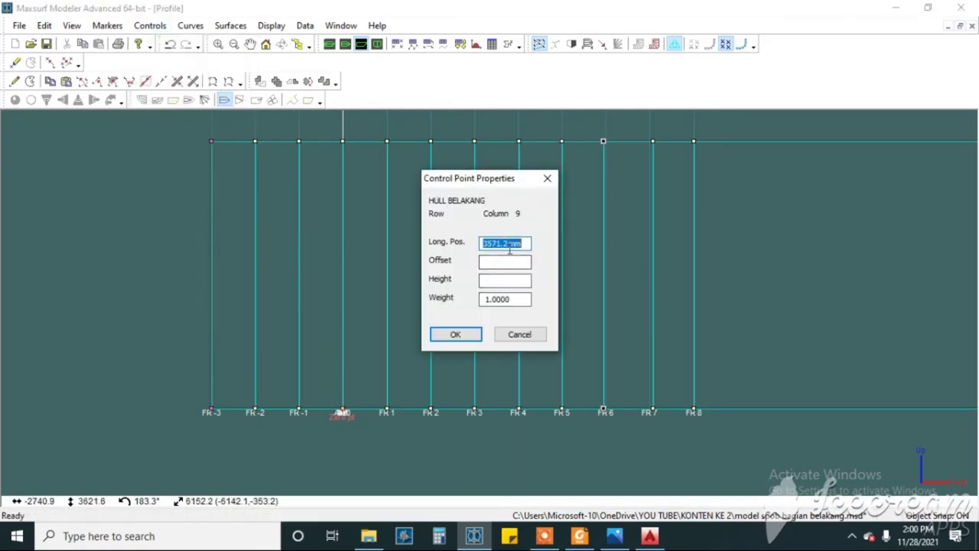
{"action": "left_click_drag", "start_coordinate": [510, 243], "coordinate": [467, 258]}
{"action": "type", "text": "3600"}
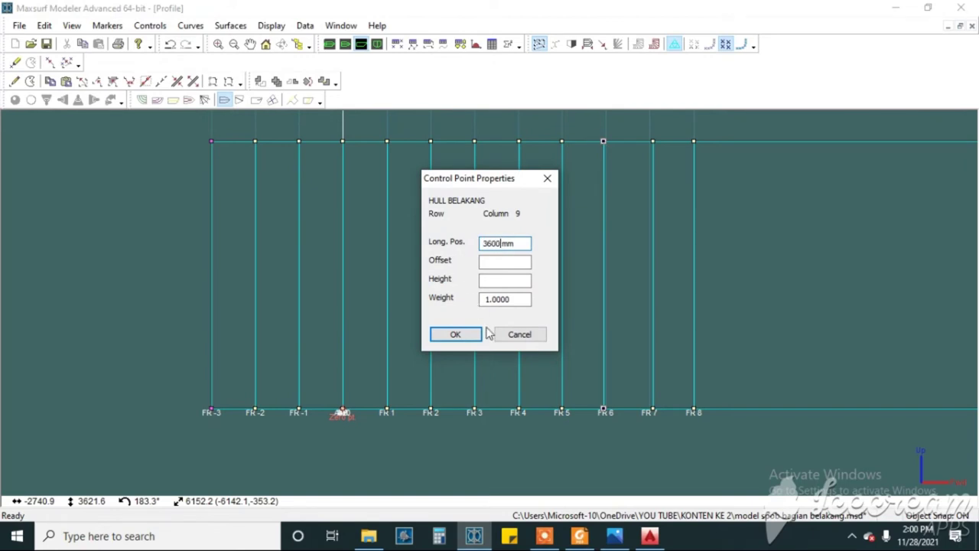
{"action": "left_click", "coordinate": [455, 335]}
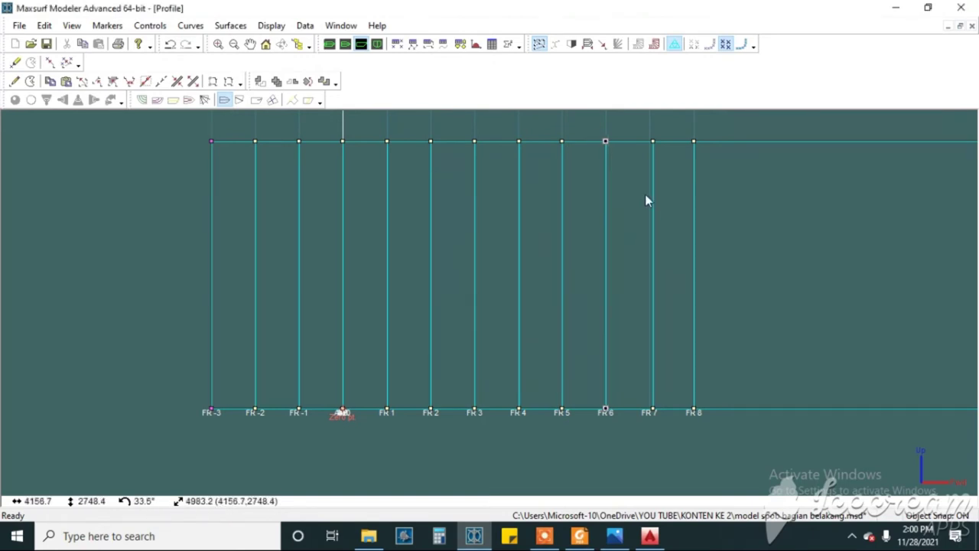
Look up the FR 7 station in the design grid sections and copy its value.
{"action": "left_click_drag", "start_coordinate": [638, 127], "coordinate": [676, 433]}
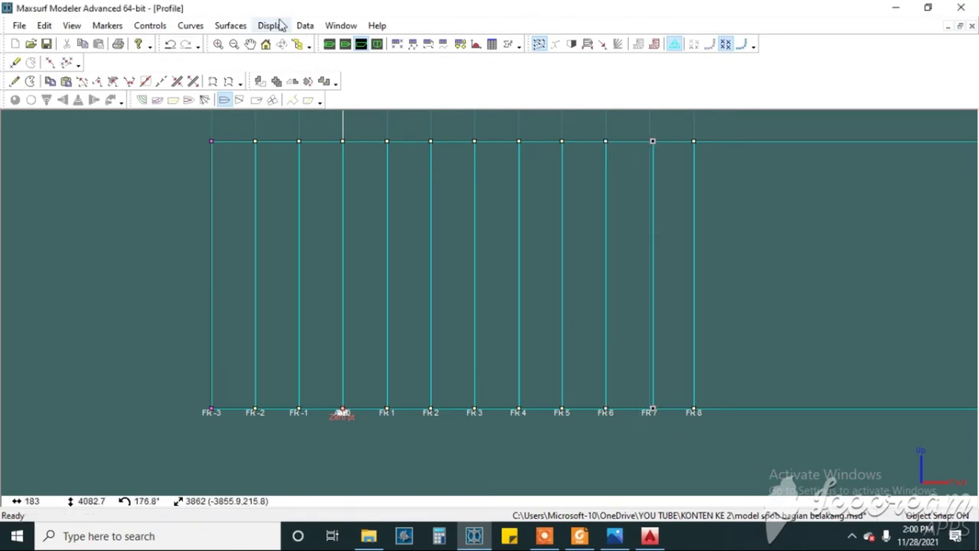
{"action": "left_click", "coordinate": [304, 25]}
{"action": "left_click", "coordinate": [344, 80]}
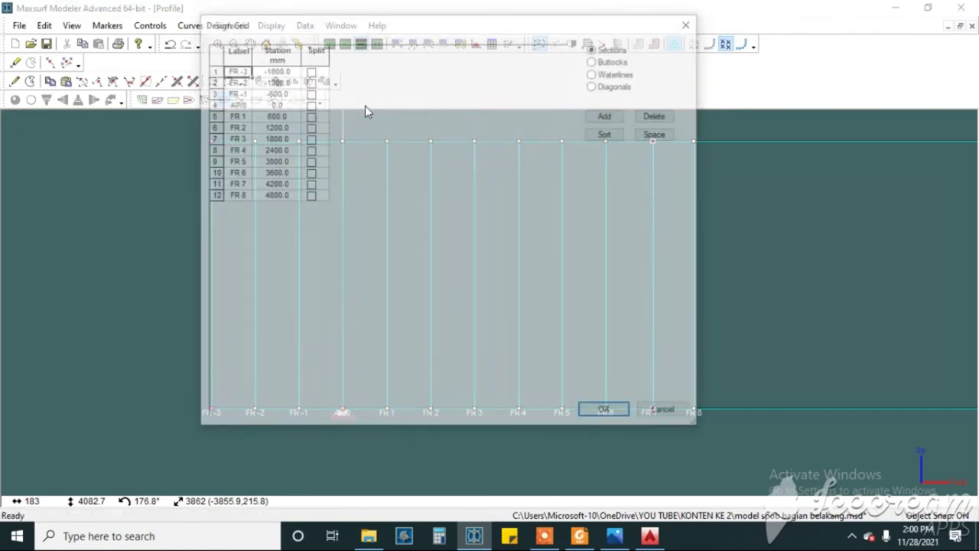
{"action": "left_click", "coordinate": [213, 49]}
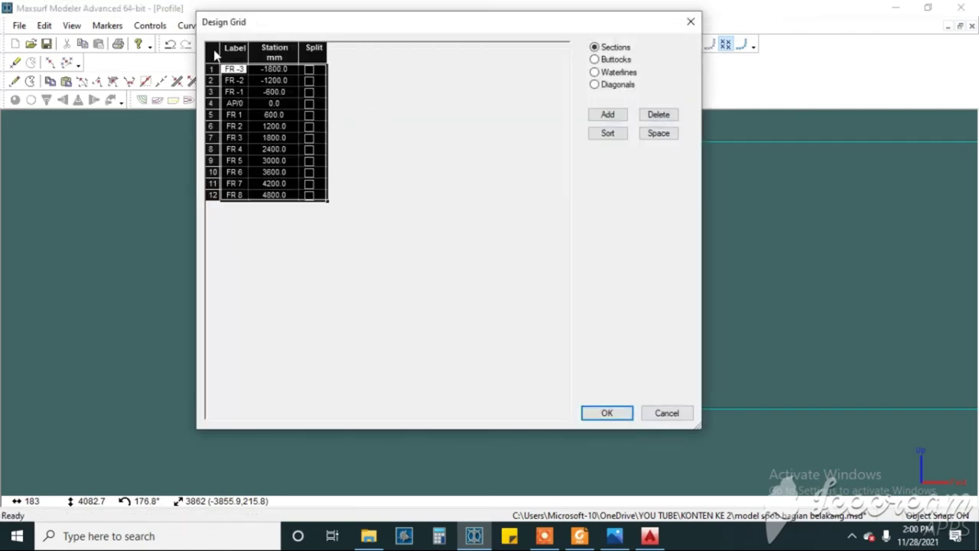
{"action": "right_click", "coordinate": [217, 52]}
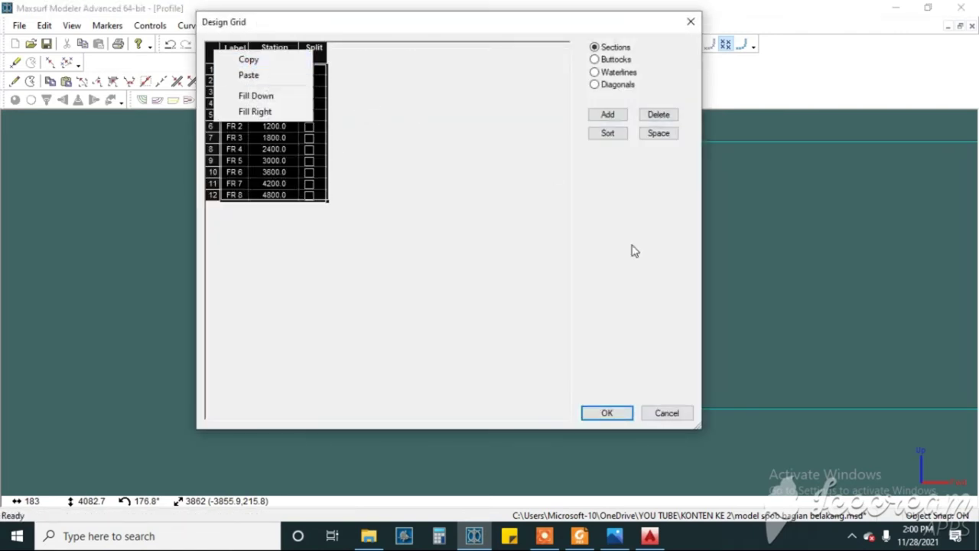
{"action": "left_click", "coordinate": [386, 188]}
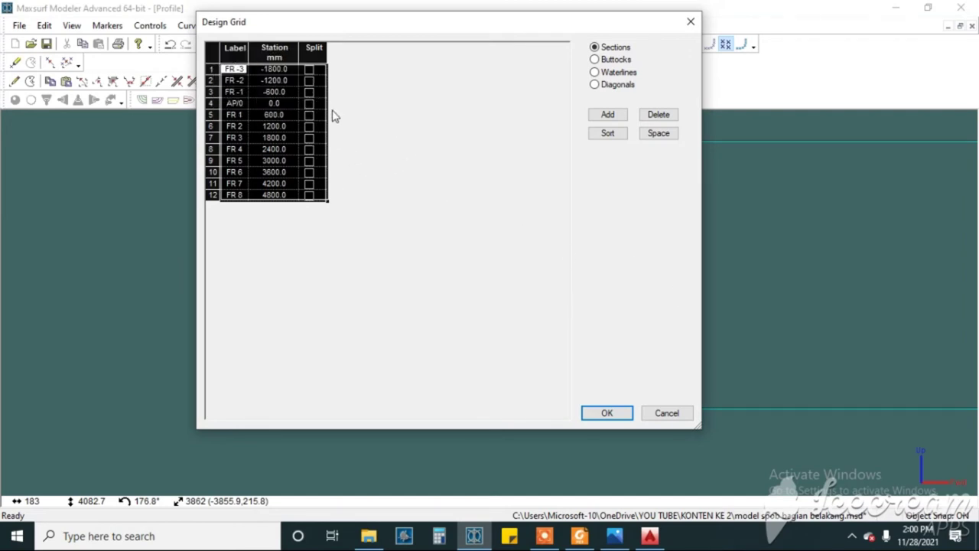
{"action": "left_click", "coordinate": [293, 150]}
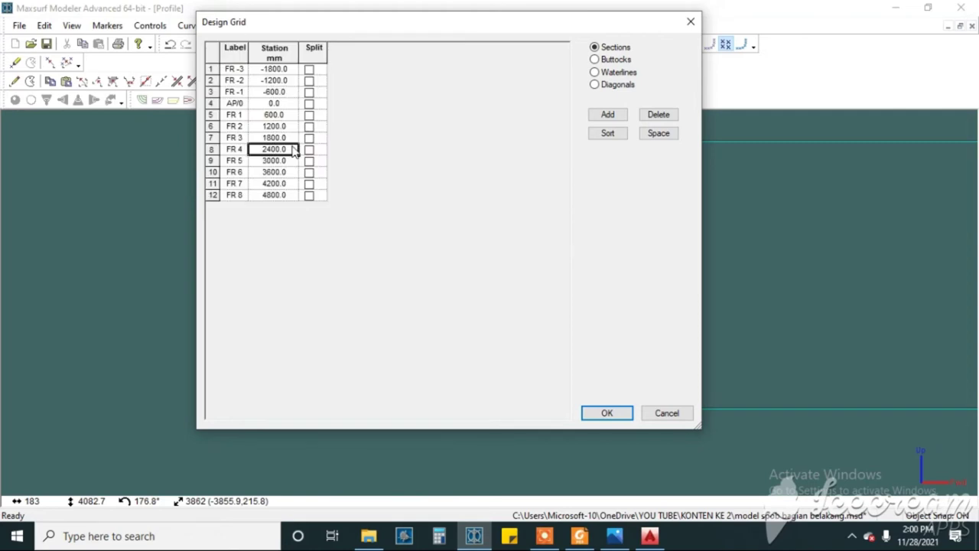
{"action": "left_click", "coordinate": [273, 183]}
{"action": "right_click", "coordinate": [272, 187]}
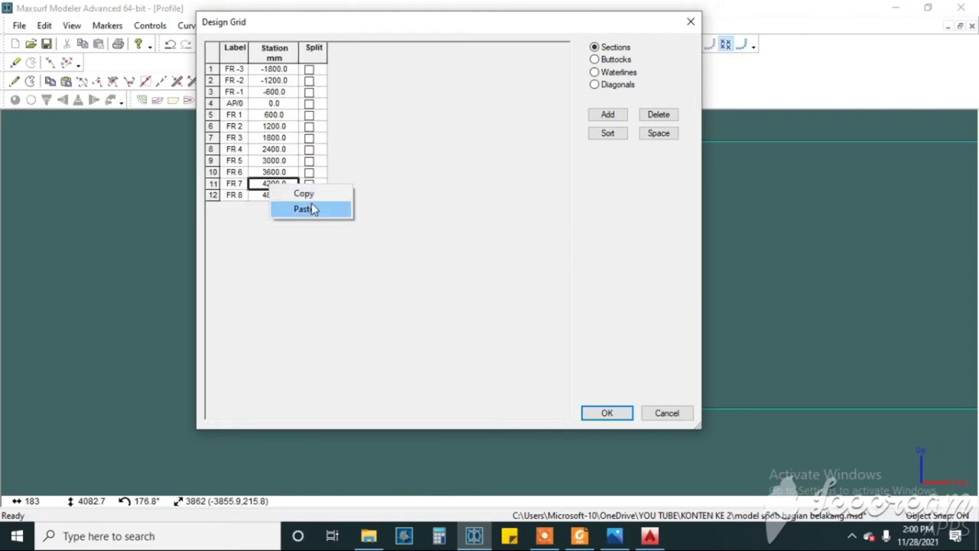
{"action": "left_click", "coordinate": [310, 195]}
{"action": "left_click", "coordinate": [606, 413]}
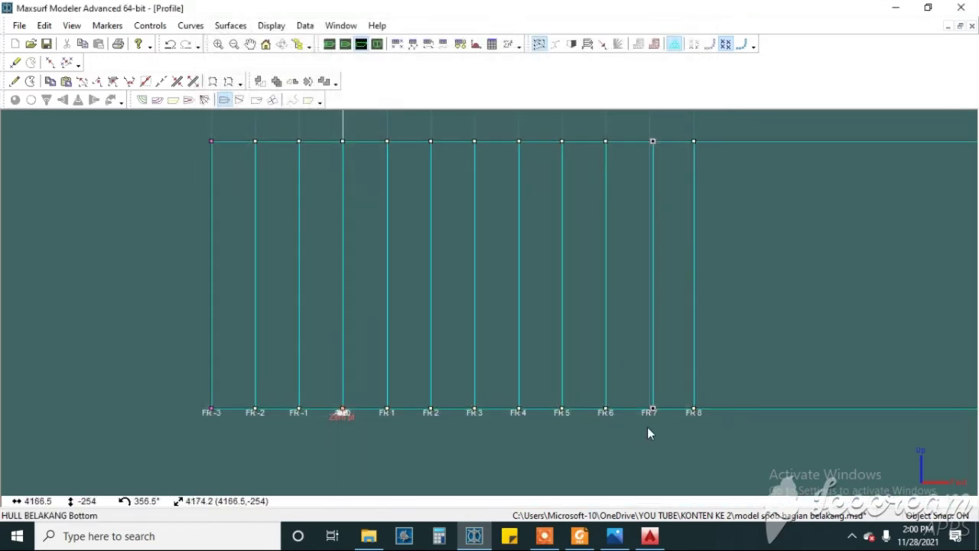
Set the longitudinal position of the control column at FR 7 to 4200 mm using the copied station value.
{"action": "left_click_drag", "start_coordinate": [646, 122], "coordinate": [683, 452]}
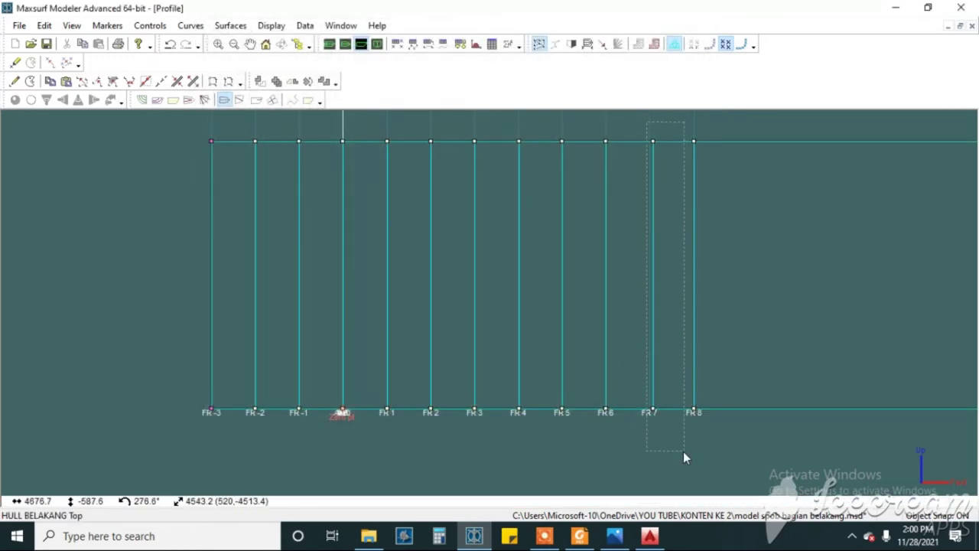
{"action": "left_click", "coordinate": [150, 25]}
{"action": "left_click", "coordinate": [209, 384]}
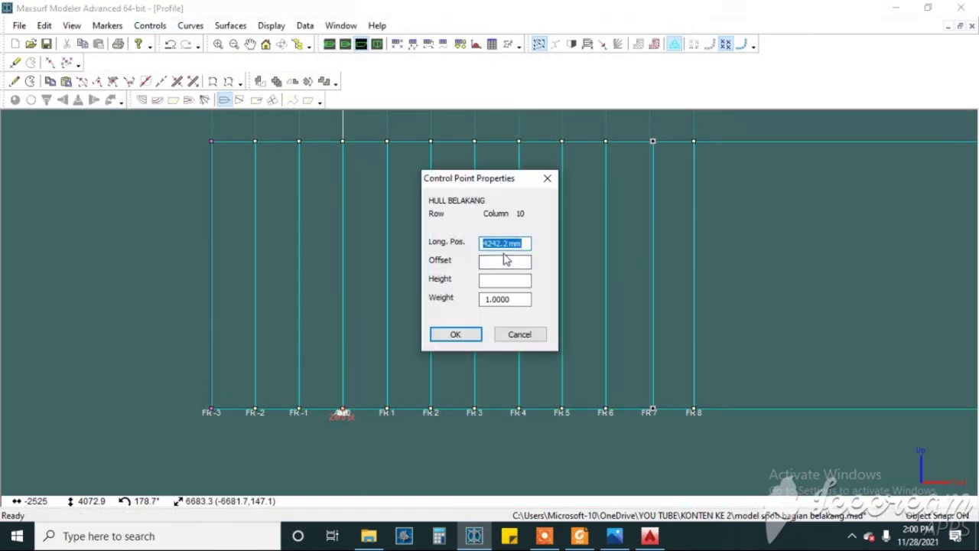
{"action": "key", "text": "ctrl+v"}
{"action": "left_click", "coordinate": [472, 341]}
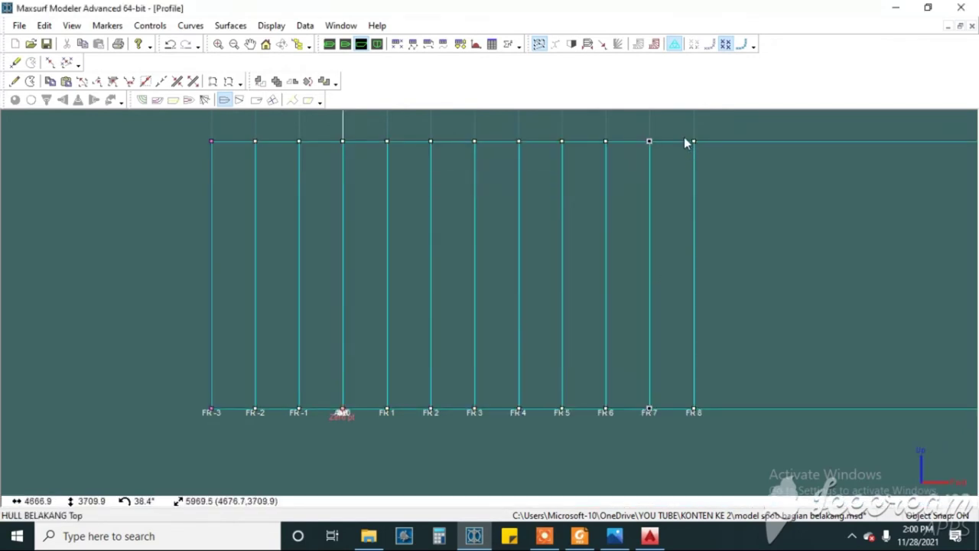
Set the longitudinal position of the control column at FR 8 to its station value of 4800 mm.
{"action": "left_click_drag", "start_coordinate": [684, 138], "coordinate": [726, 418]}
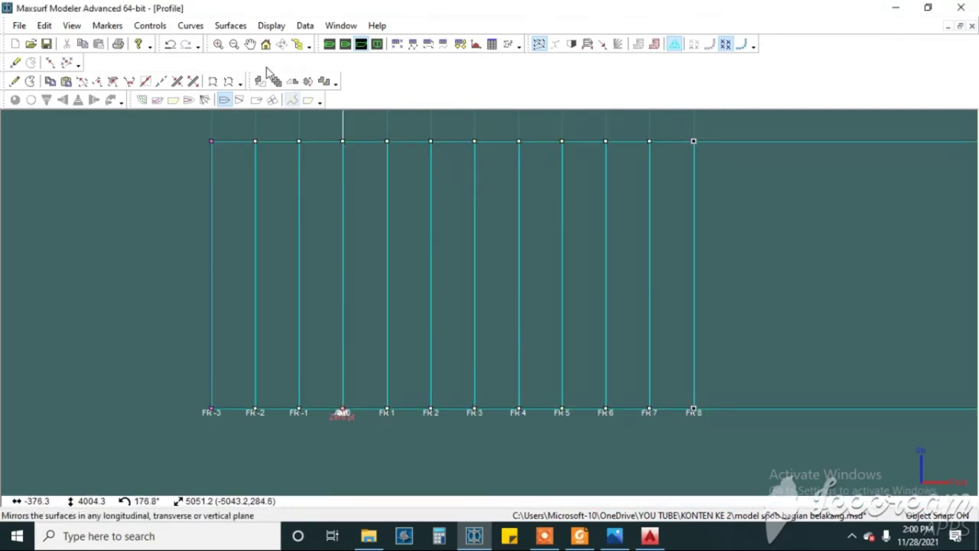
{"action": "left_click", "coordinate": [150, 26]}
{"action": "left_click", "coordinate": [218, 384]}
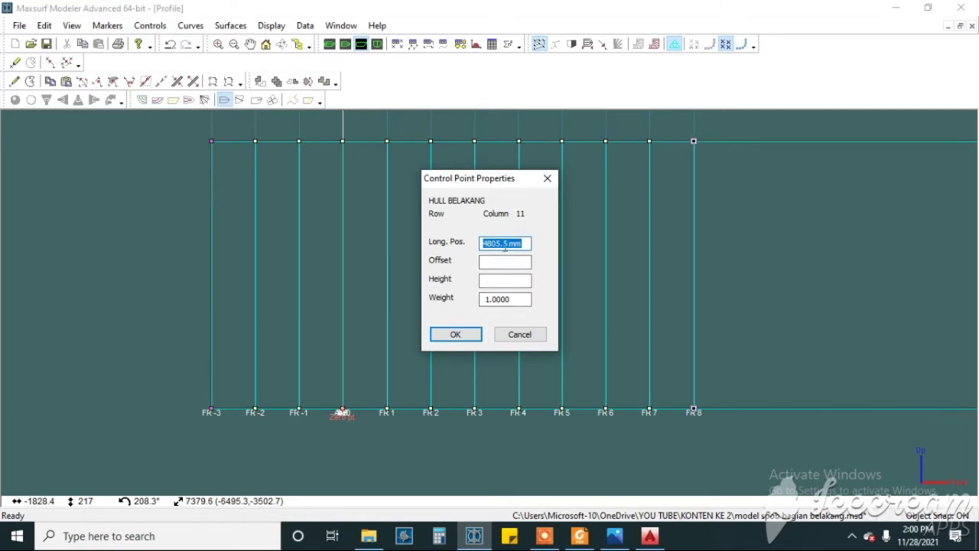
{"action": "type", "text": "4"}
{"action": "left_click", "coordinate": [468, 334]}
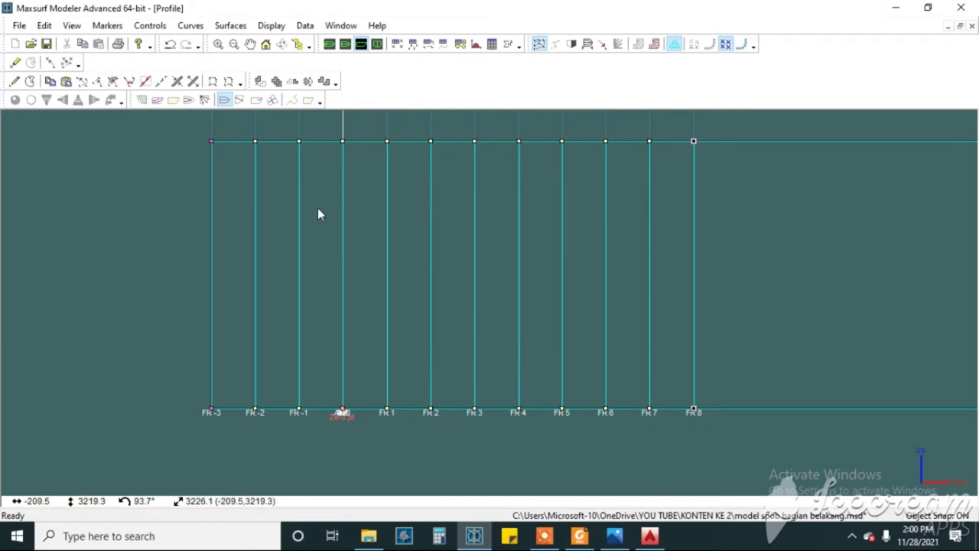
Show the background image of the ship's profile drawing behind the aft hull and save the design.
{"action": "scroll", "coordinate": [413, 264], "scroll_direction": "down", "scroll_amount": 3}
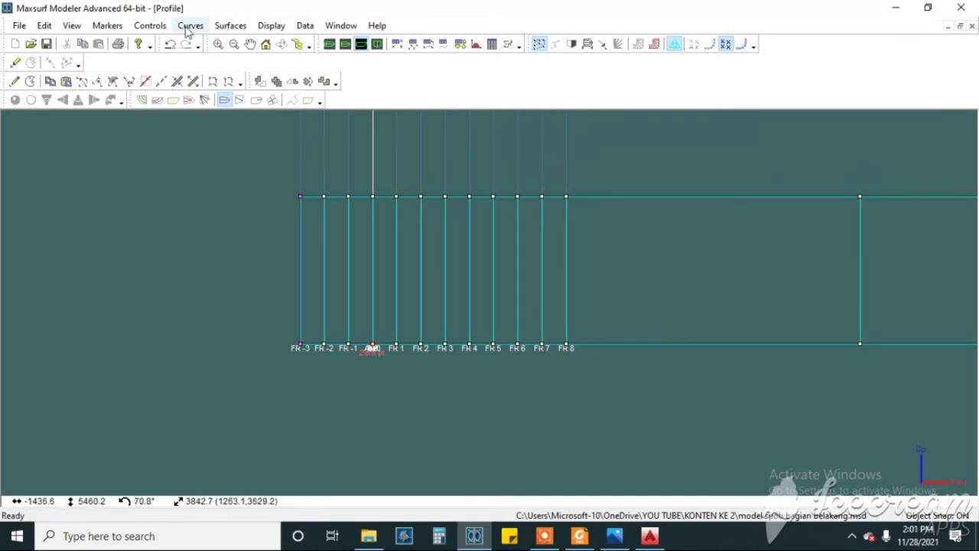
{"action": "left_click", "coordinate": [264, 28]}
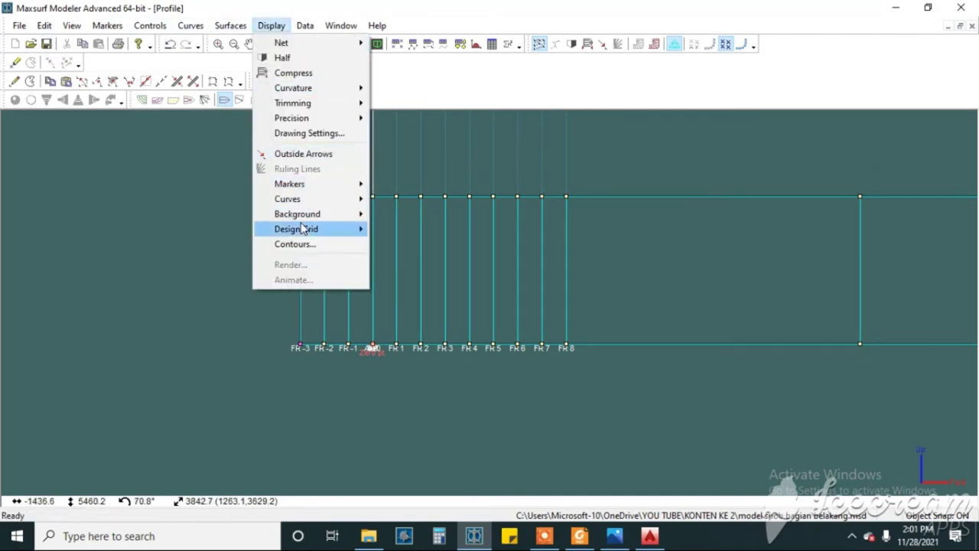
{"action": "mouse_move", "coordinate": [299, 214]}
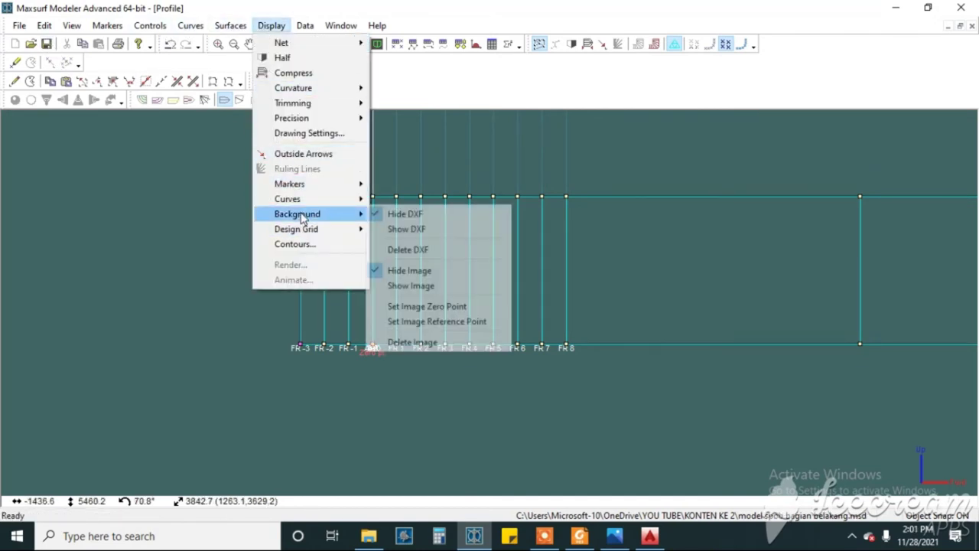
{"action": "left_click", "coordinate": [411, 286]}
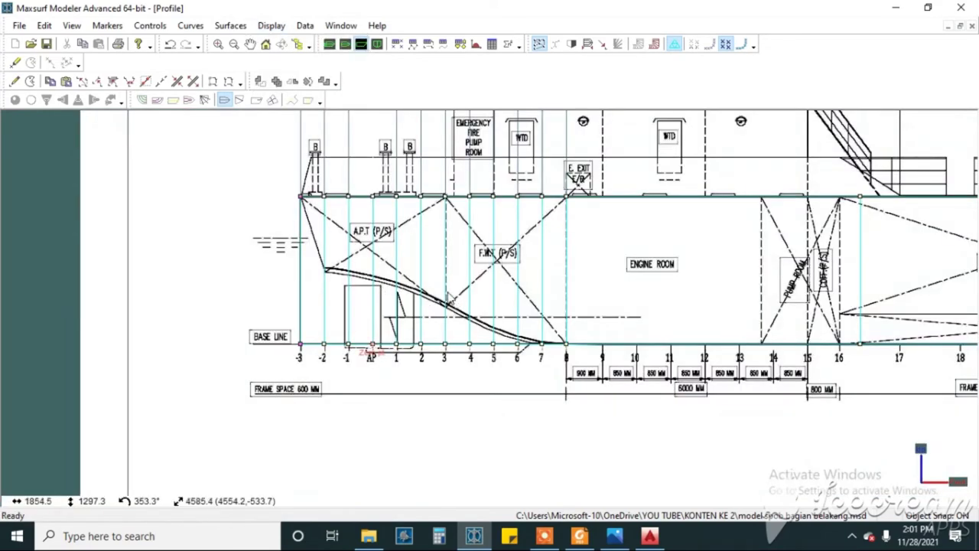
{"action": "scroll", "coordinate": [450, 298], "scroll_direction": "up", "scroll_amount": 3}
{"action": "scroll", "coordinate": [345, 378], "scroll_direction": "up", "scroll_amount": 2}
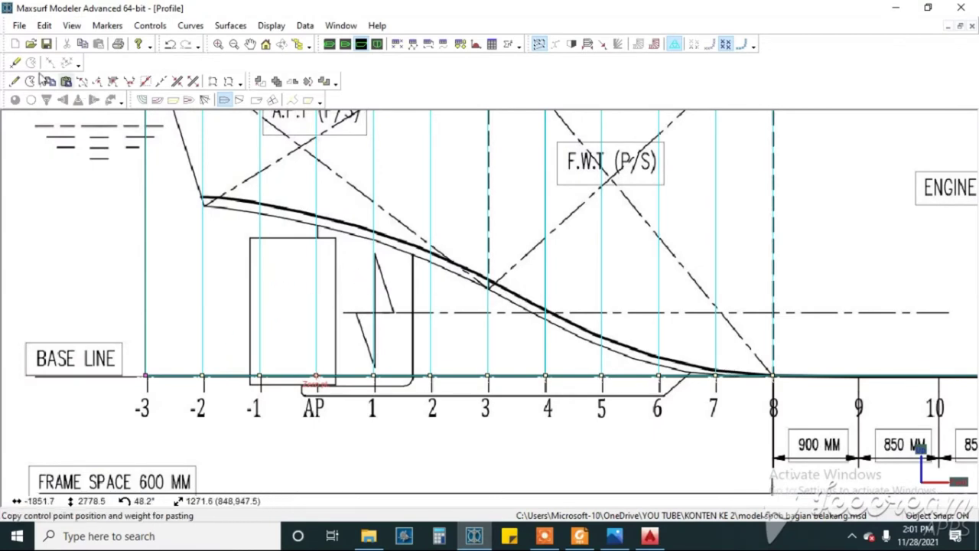
{"action": "left_click", "coordinate": [47, 44]}
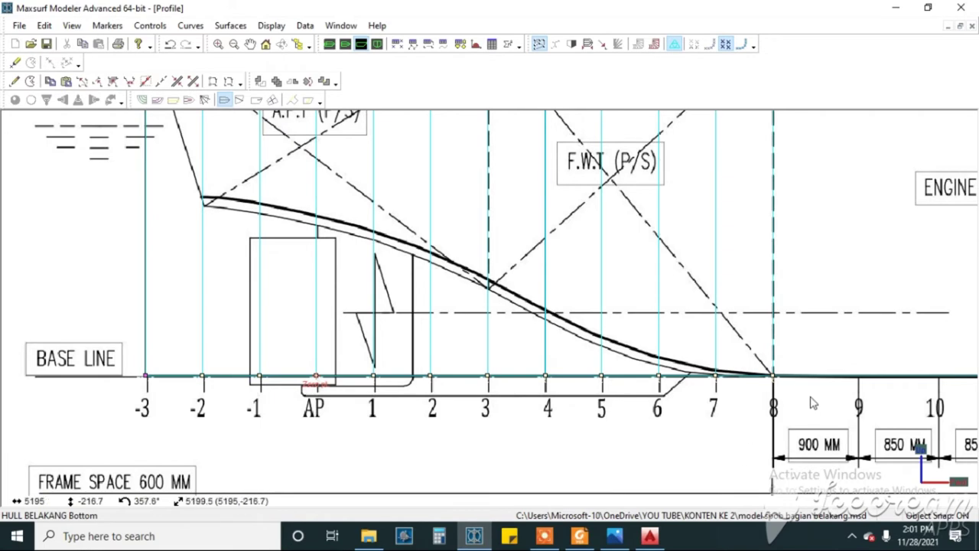
Raise the bottom control points at FR 7 and FR 6 onto the thin lower stern line of the background drawing.
{"action": "scroll", "coordinate": [813, 403], "scroll_direction": "up", "scroll_amount": 4}
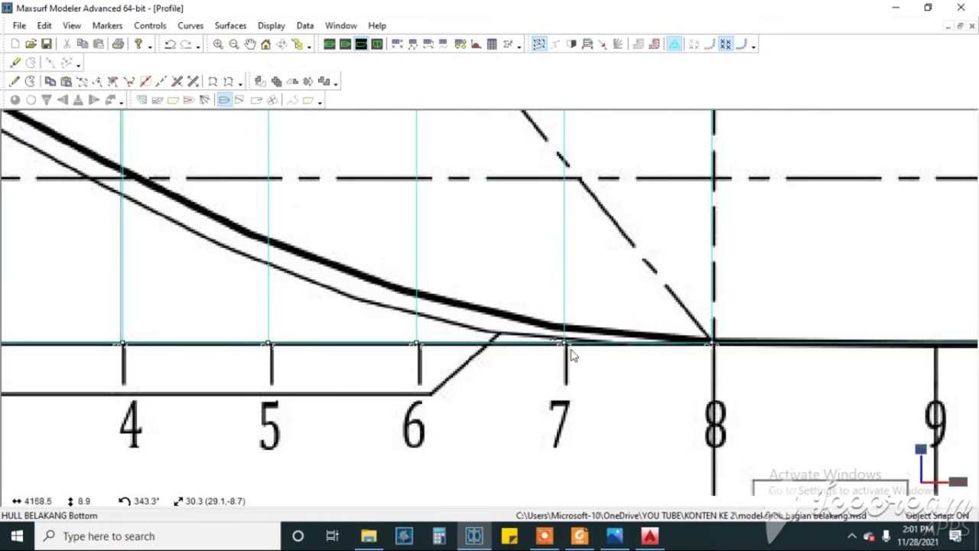
{"action": "scroll", "coordinate": [552, 340], "scroll_direction": "up", "scroll_amount": 2}
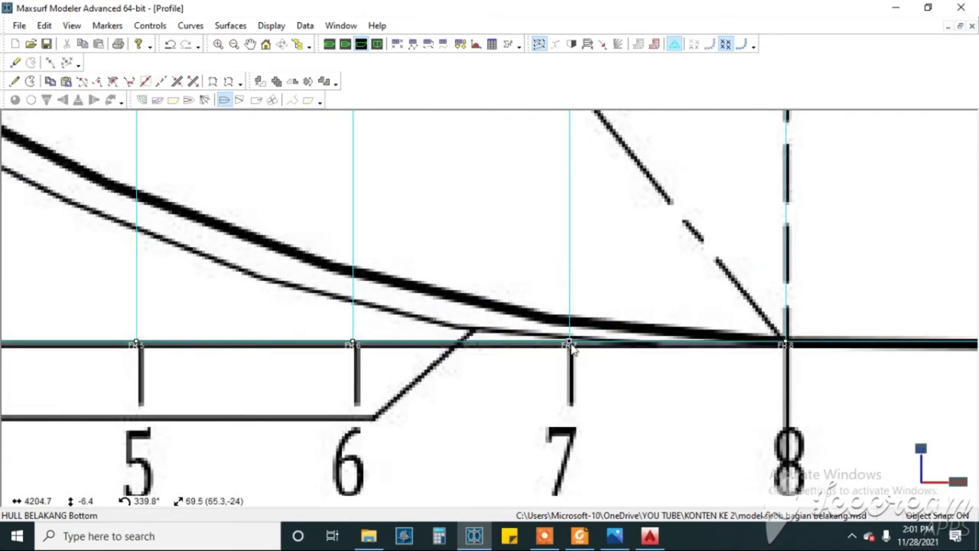
{"action": "left_click", "coordinate": [570, 345]}
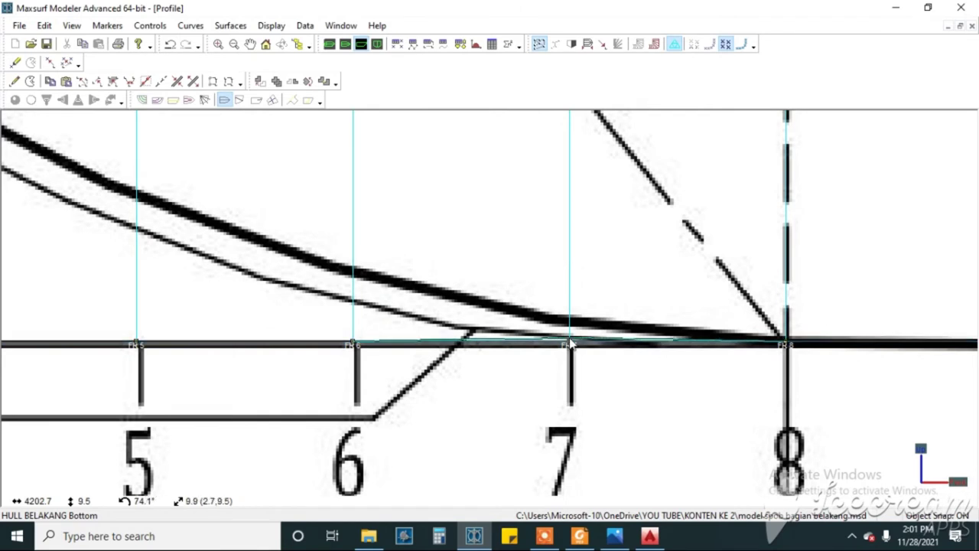
{"action": "left_click", "coordinate": [570, 344]}
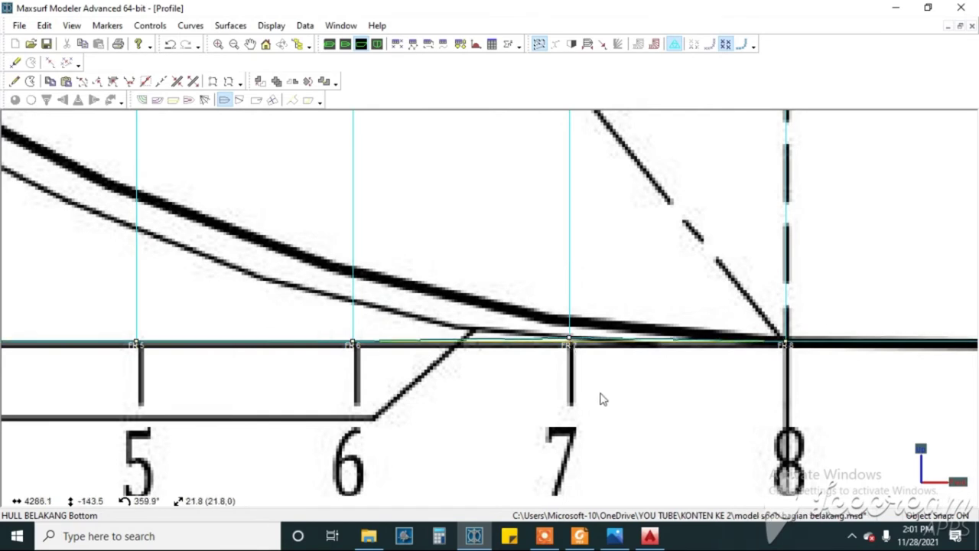
{"action": "left_click_drag", "start_coordinate": [320, 320], "coordinate": [357, 351]}
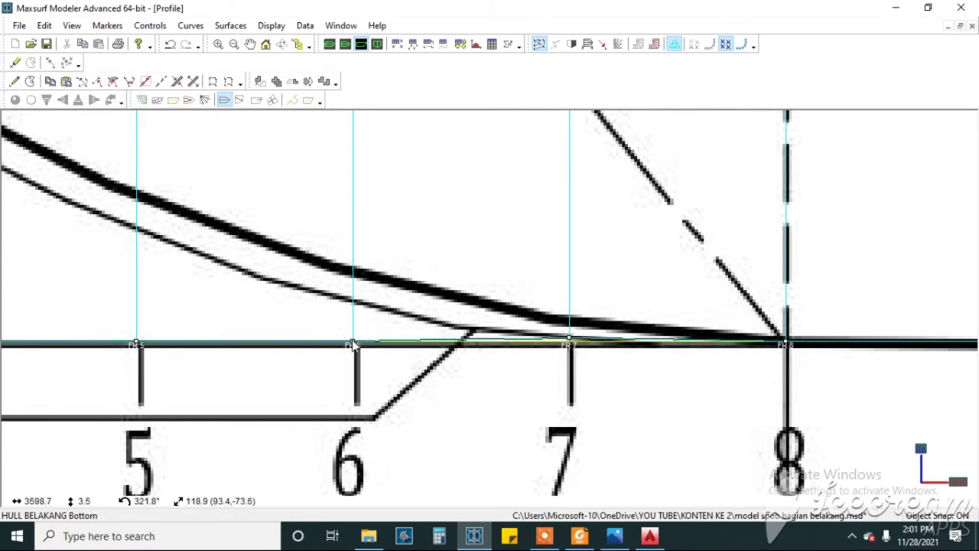
{"action": "left_click_drag", "start_coordinate": [354, 344], "coordinate": [352, 303]}
Raise the bottom control points at FR 5, FR 4 and FR 3 onto the thin stern line, with FR 3 at about 910 mm height.
{"action": "scroll", "coordinate": [548, 296], "scroll_direction": "down", "scroll_amount": 2}
{"action": "scroll", "coordinate": [547, 296], "scroll_direction": "up", "scroll_amount": 1}
{"action": "left_click_drag", "start_coordinate": [275, 307], "coordinate": [314, 235]}
{"action": "scroll", "coordinate": [514, 322], "scroll_direction": "down", "scroll_amount": 3}
{"action": "scroll", "coordinate": [393, 335], "scroll_direction": "up", "scroll_amount": 2}
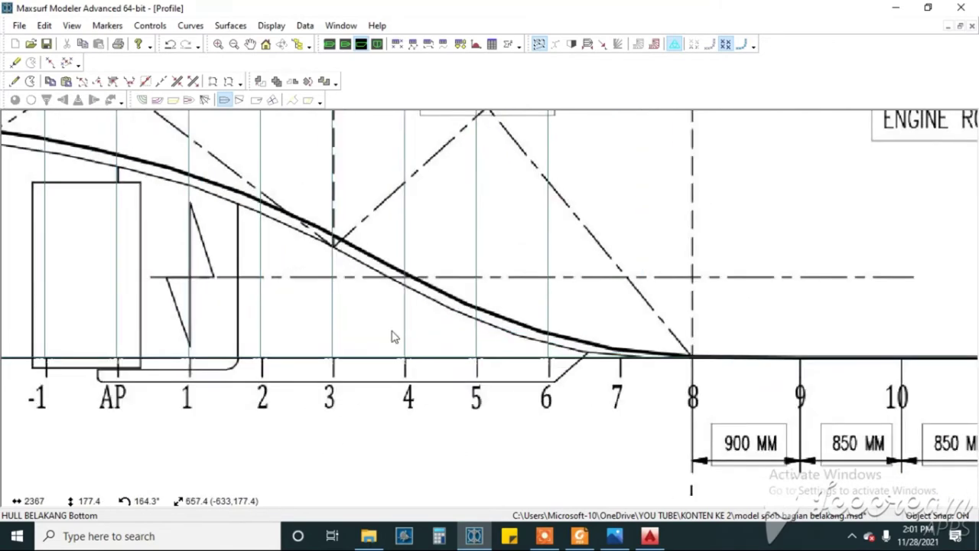
{"action": "left_click_drag", "start_coordinate": [406, 358], "coordinate": [410, 285]}
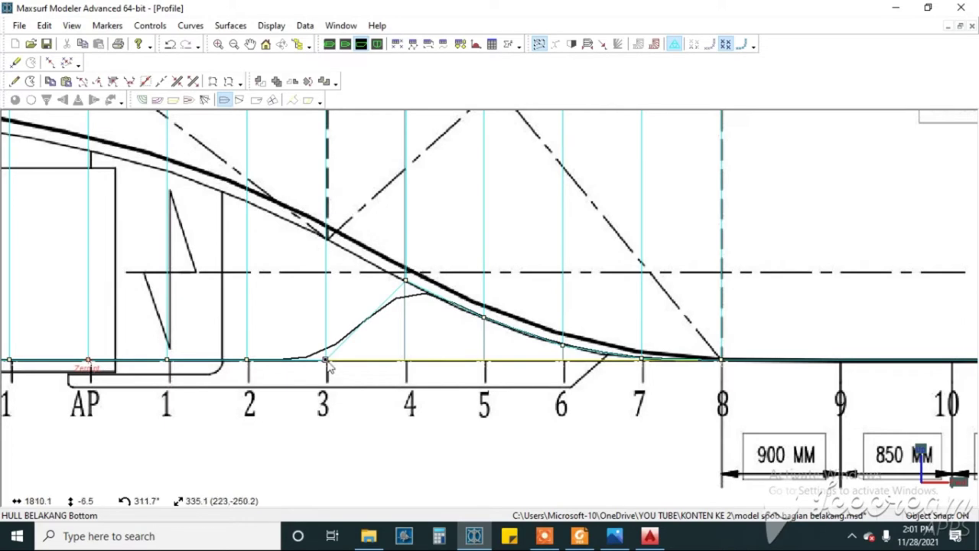
{"action": "left_click_drag", "start_coordinate": [327, 359], "coordinate": [331, 243]}
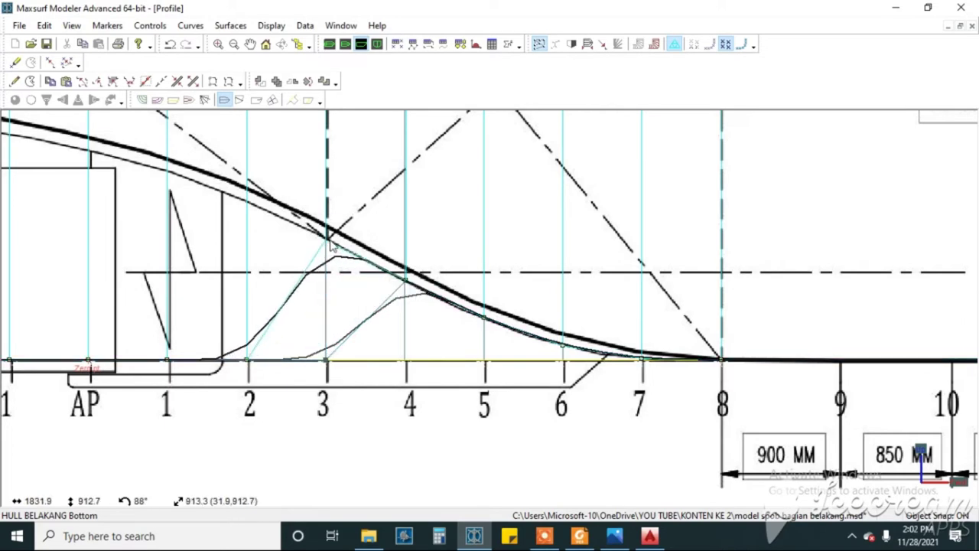
Raise the bottom control points at FR 2 and FR 1 onto the thin stern line, with FR 1 at about 1448 mm height.
{"action": "scroll", "coordinate": [473, 294], "scroll_direction": "down", "scroll_amount": 2}
{"action": "scroll", "coordinate": [283, 241], "scroll_direction": "up", "scroll_amount": 2}
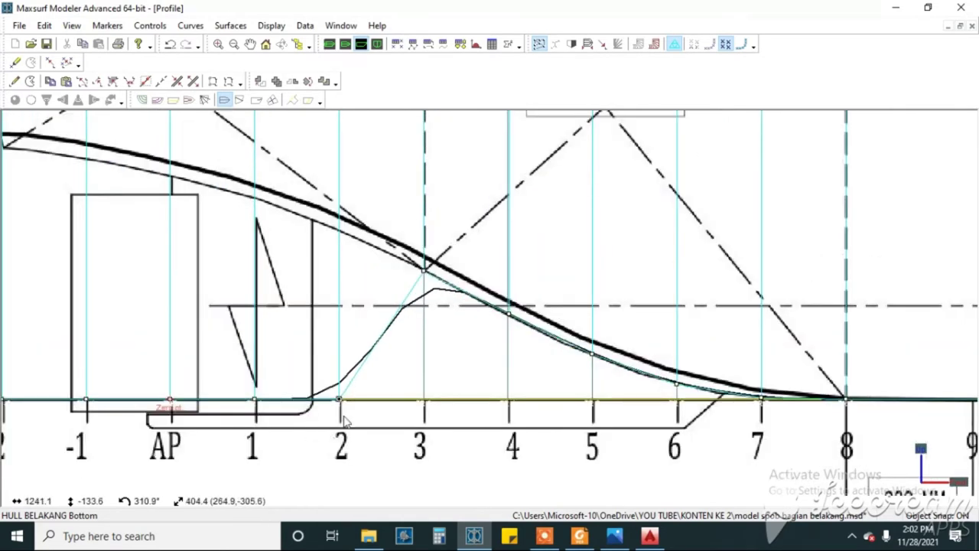
{"action": "left_click_drag", "start_coordinate": [340, 400], "coordinate": [339, 232]}
{"action": "scroll", "coordinate": [547, 337], "scroll_direction": "down", "scroll_amount": 2}
{"action": "scroll", "coordinate": [384, 322], "scroll_direction": "up", "scroll_amount": 1}
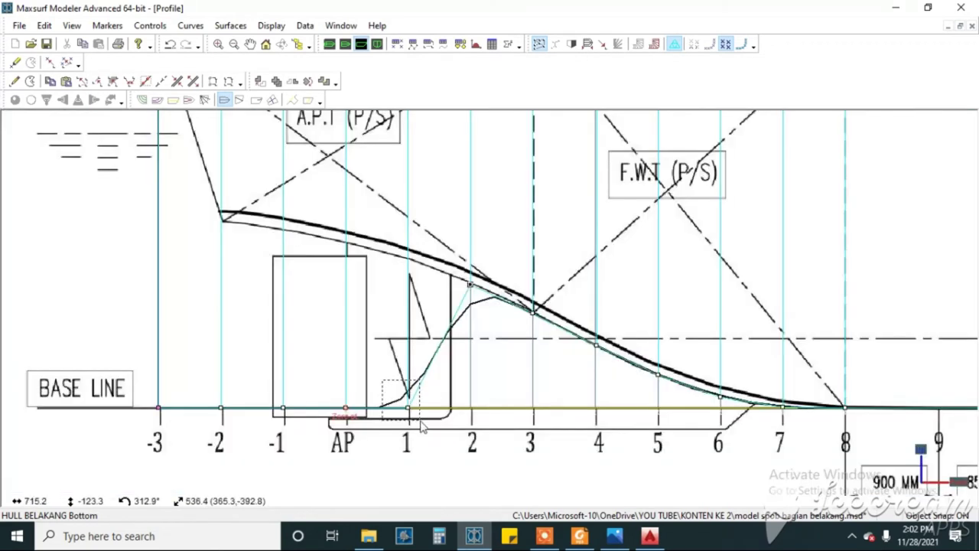
{"action": "left_click_drag", "start_coordinate": [408, 407], "coordinate": [408, 257]}
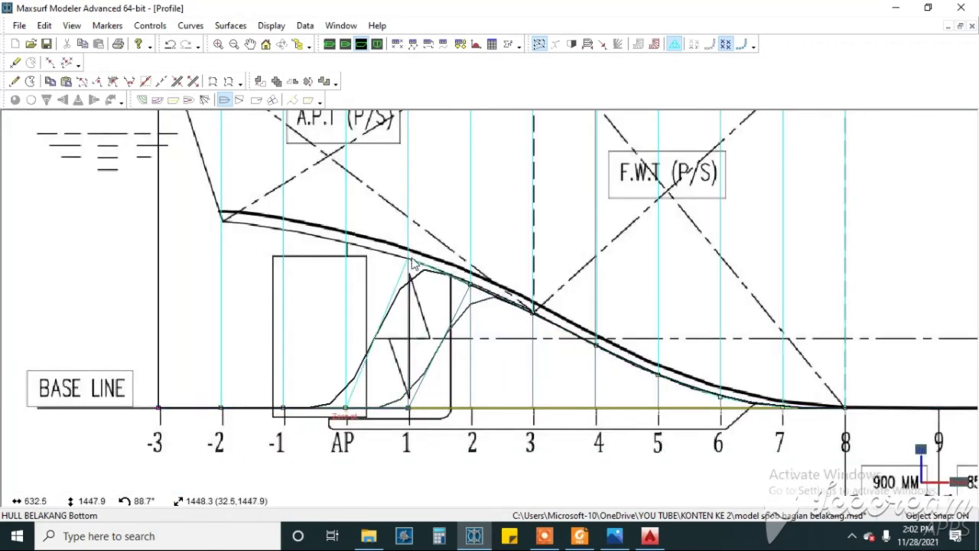
Raise the bottom control points at AP and FR -1 onto the thin lower stern line of the background drawing.
{"action": "left_click", "coordinate": [346, 409]}
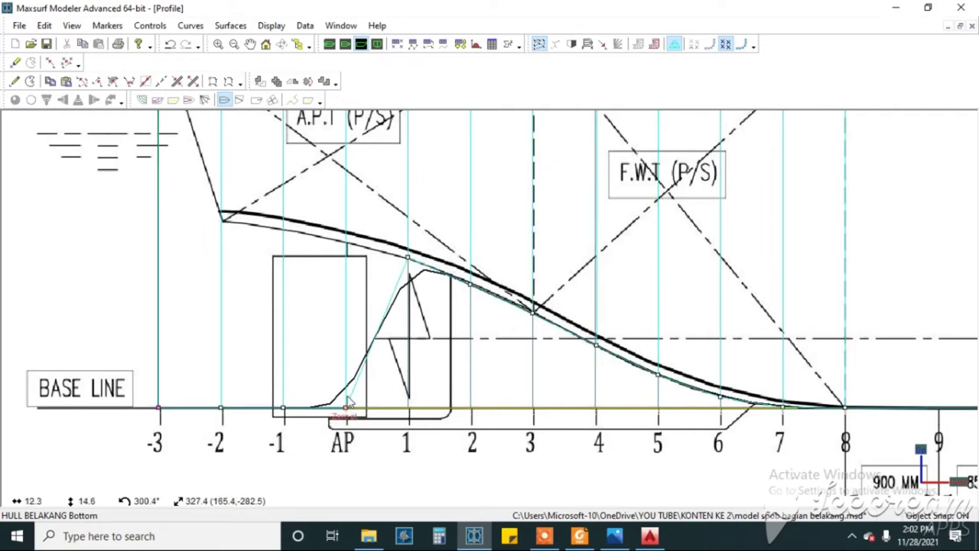
{"action": "left_click_drag", "start_coordinate": [346, 409], "coordinate": [346, 244]}
{"action": "scroll", "coordinate": [459, 410], "scroll_direction": "down", "scroll_amount": 2}
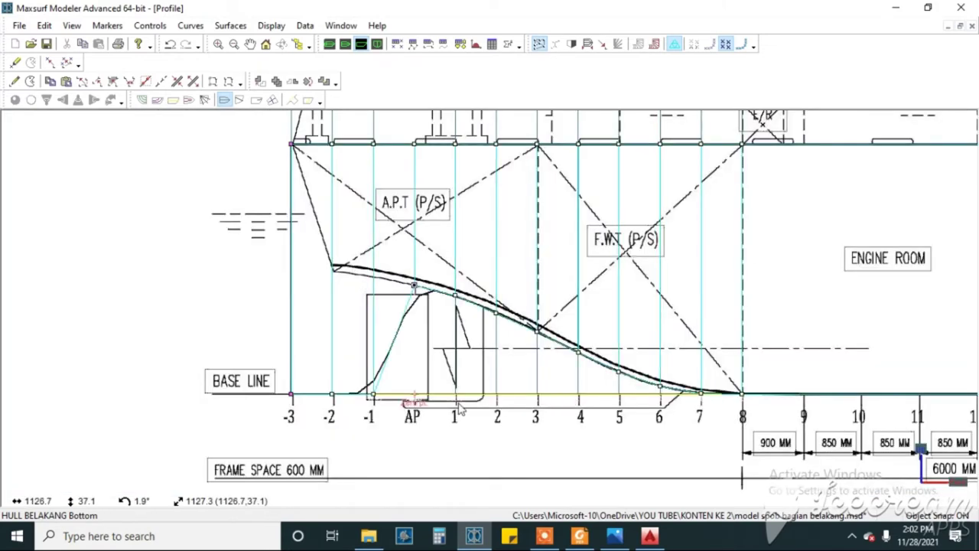
{"action": "scroll", "coordinate": [366, 383], "scroll_direction": "up", "scroll_amount": 1}
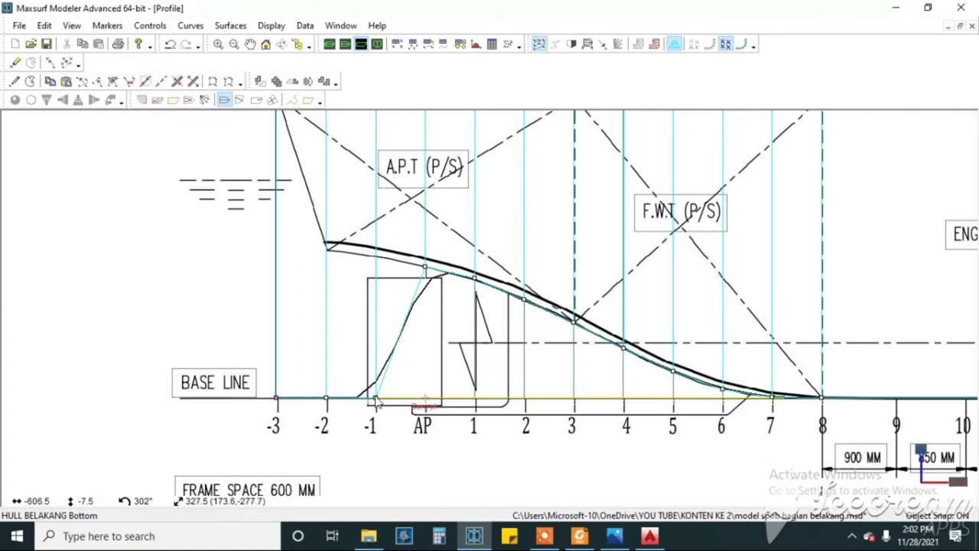
{"action": "left_click_drag", "start_coordinate": [375, 402], "coordinate": [376, 257]}
{"action": "scroll", "coordinate": [392, 397], "scroll_direction": "up", "scroll_amount": 1}
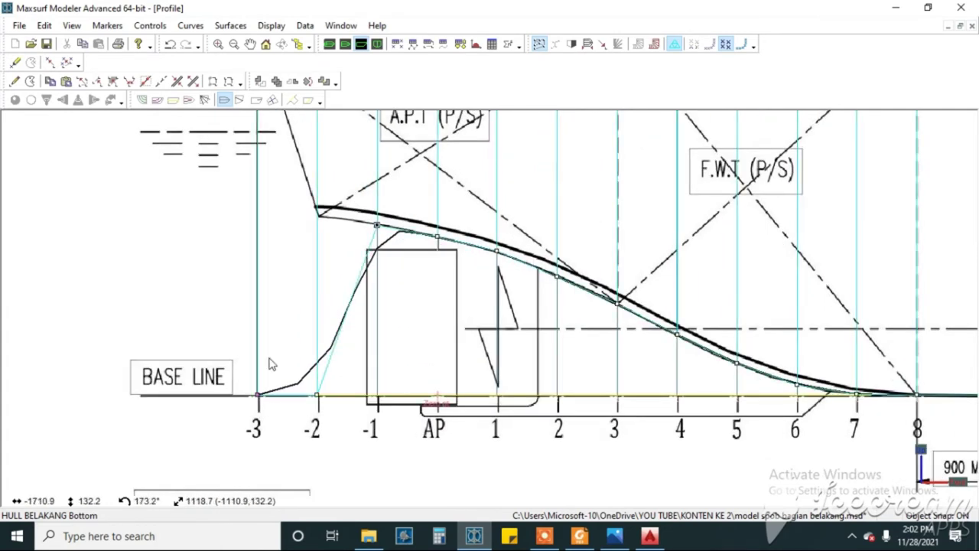
Raise the bottom control point at FR -2 to the stern line's end at about 1817 mm height and the FR -3 corner point roughly level with it.
{"action": "left_click_drag", "start_coordinate": [279, 354], "coordinate": [319, 227]}
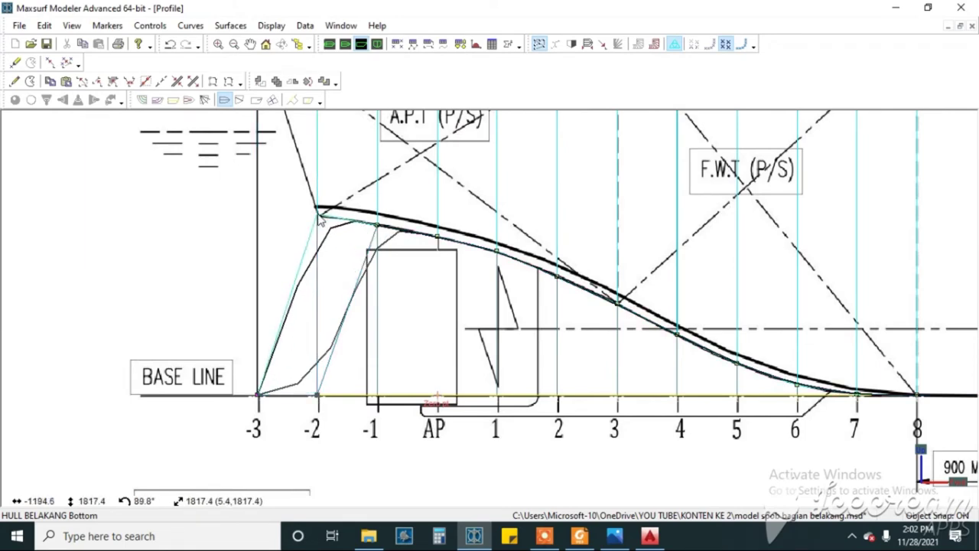
{"action": "scroll", "coordinate": [387, 360], "scroll_direction": "down", "scroll_amount": 3}
{"action": "left_click_drag", "start_coordinate": [262, 353], "coordinate": [324, 429]}
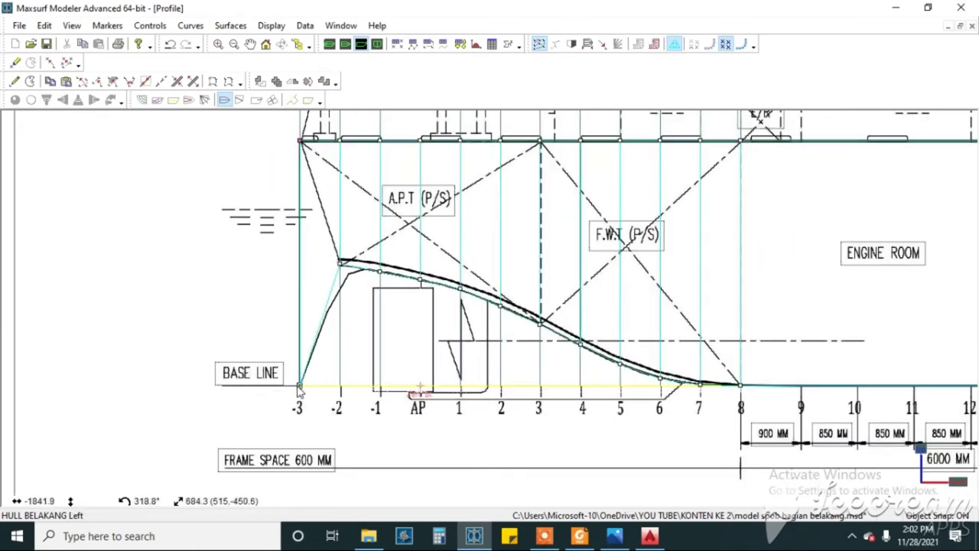
{"action": "left_click_drag", "start_coordinate": [303, 389], "coordinate": [304, 269]}
{"action": "scroll", "coordinate": [367, 280], "scroll_direction": "up", "scroll_amount": 4}
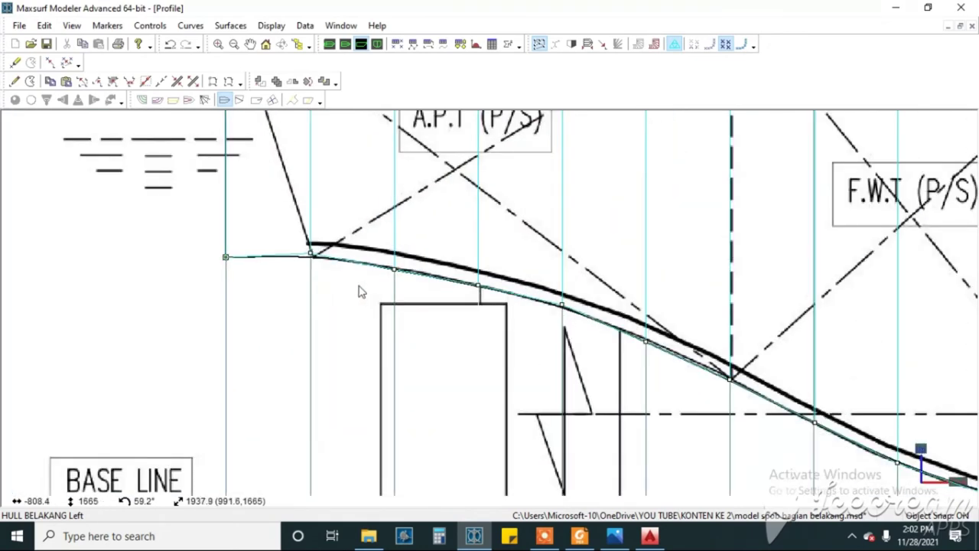
{"action": "scroll", "coordinate": [312, 236], "scroll_direction": "down", "scroll_amount": 4}
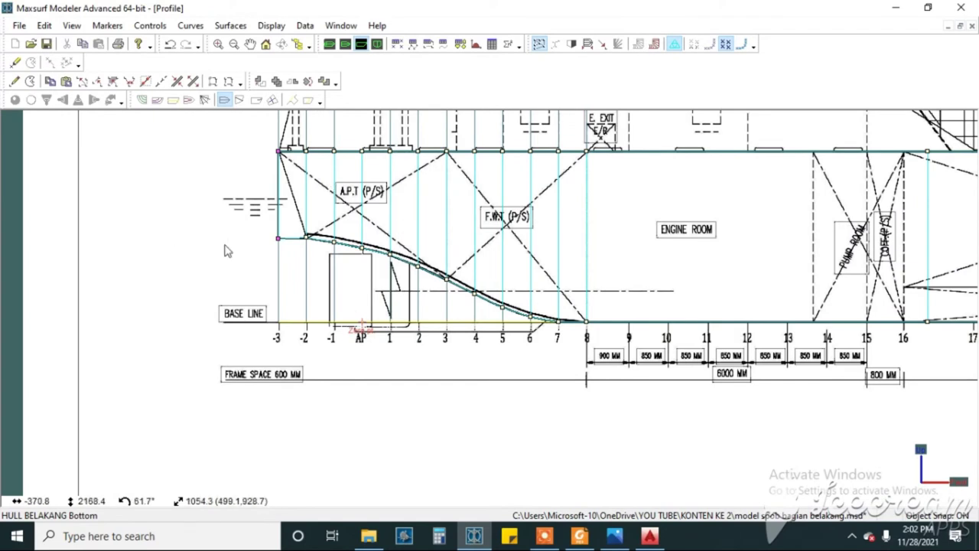